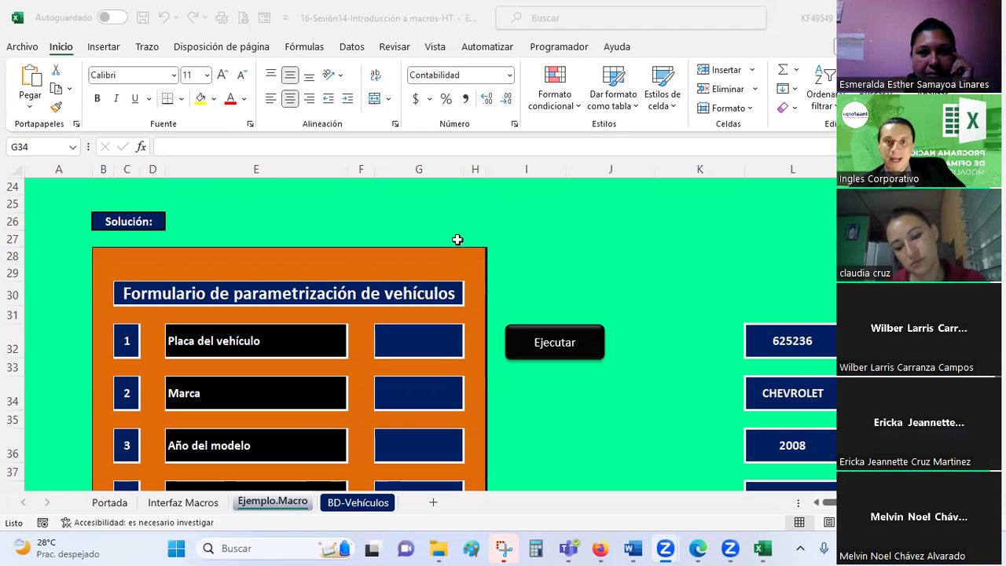
Step: Go to the Interfaz Macros sheet at its Macros title and show the Programador ribbon tab
{"action": "left_click", "coordinate": [445, 223]}
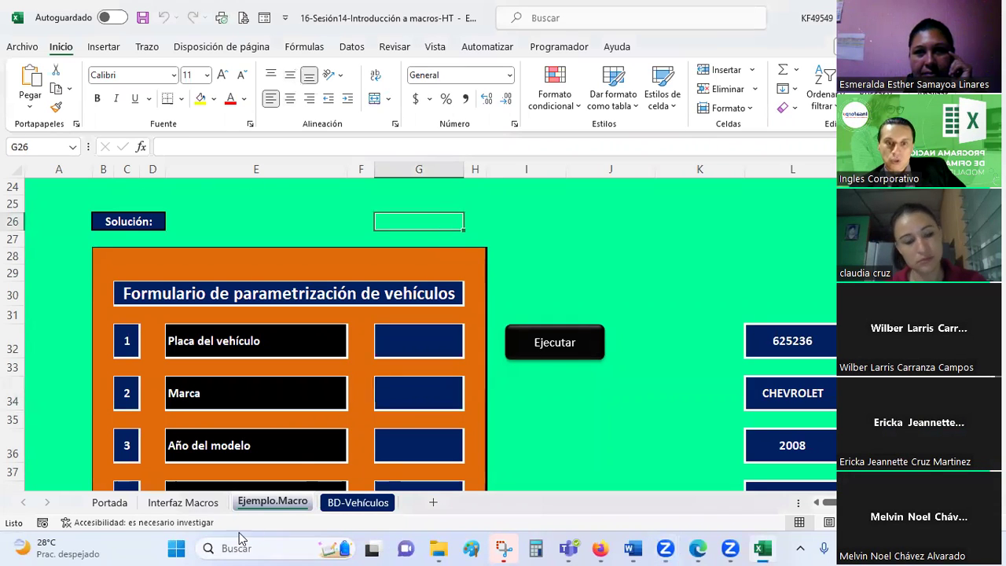
{"action": "left_click", "coordinate": [183, 502]}
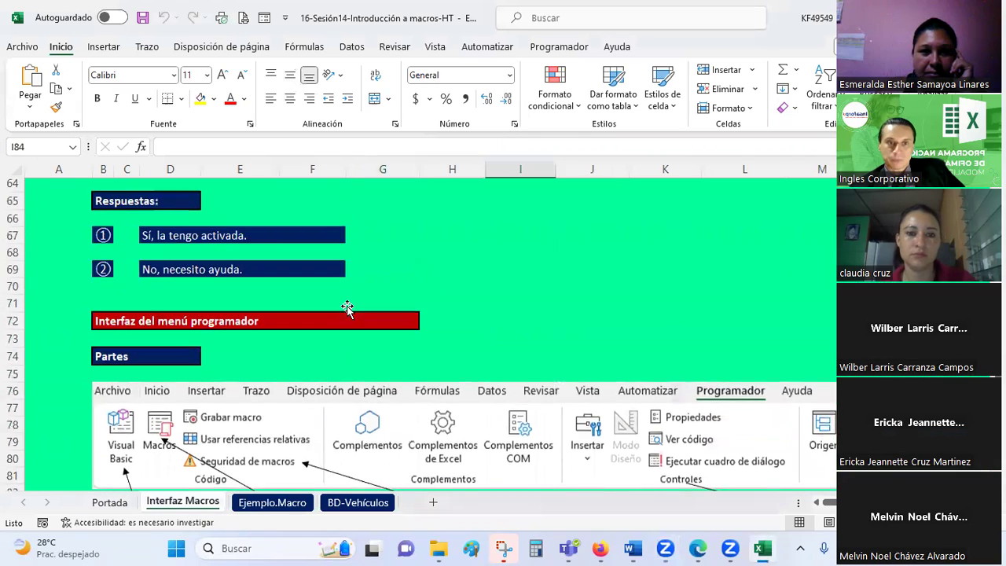
{"action": "scroll", "coordinate": [347, 306], "scroll_direction": "up", "scroll_amount": 3}
{"action": "scroll", "coordinate": [347, 307], "scroll_direction": "up", "scroll_amount": 3}
{"action": "scroll", "coordinate": [347, 307], "scroll_direction": "up", "scroll_amount": 2}
{"action": "scroll", "coordinate": [346, 304], "scroll_direction": "up", "scroll_amount": 3}
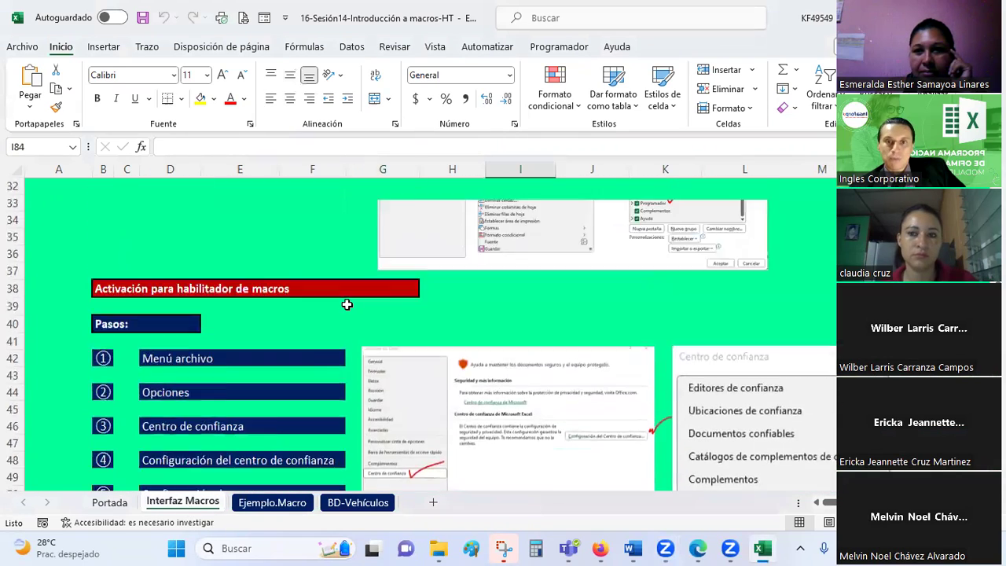
{"action": "scroll", "coordinate": [347, 304], "scroll_direction": "up", "scroll_amount": 3}
{"action": "scroll", "coordinate": [347, 305], "scroll_direction": "up", "scroll_amount": 5}
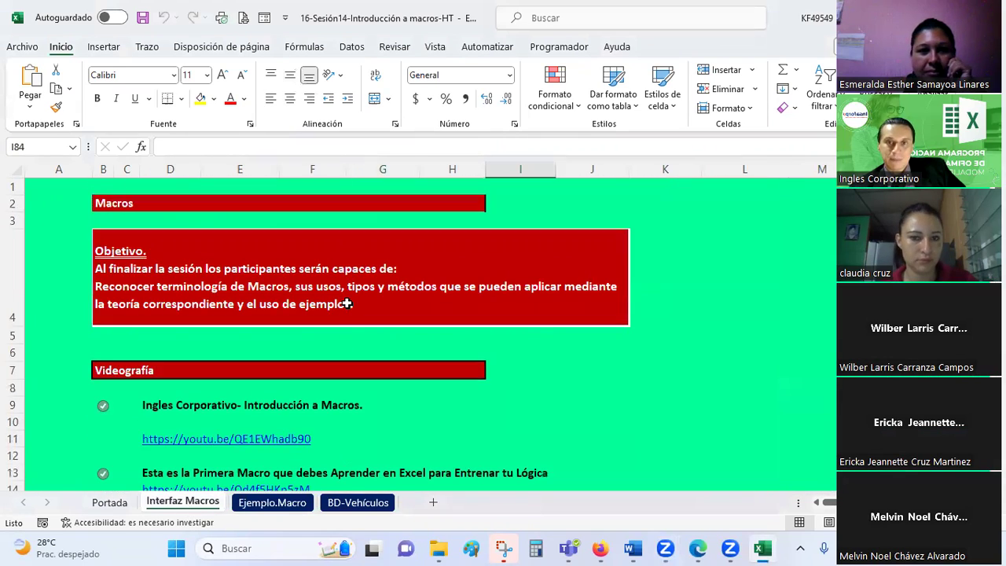
{"action": "left_click", "coordinate": [586, 47]}
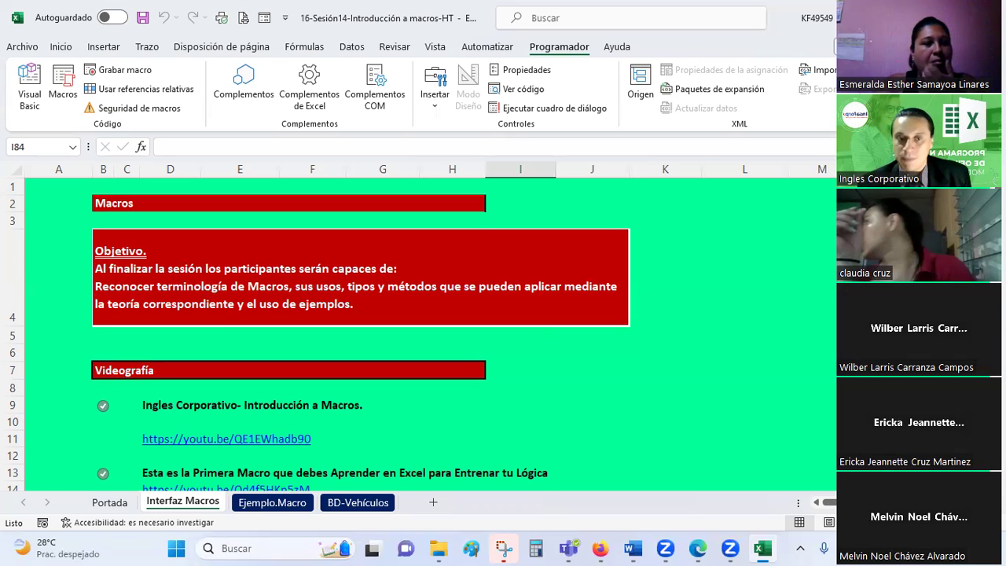
Step: Scroll the Interfaz Macros sheet down to the 'Interfaz del menú programador' section near row 72
{"action": "left_click", "coordinate": [583, 344]}
{"action": "scroll", "coordinate": [583, 344], "scroll_direction": "down", "scroll_amount": 1}
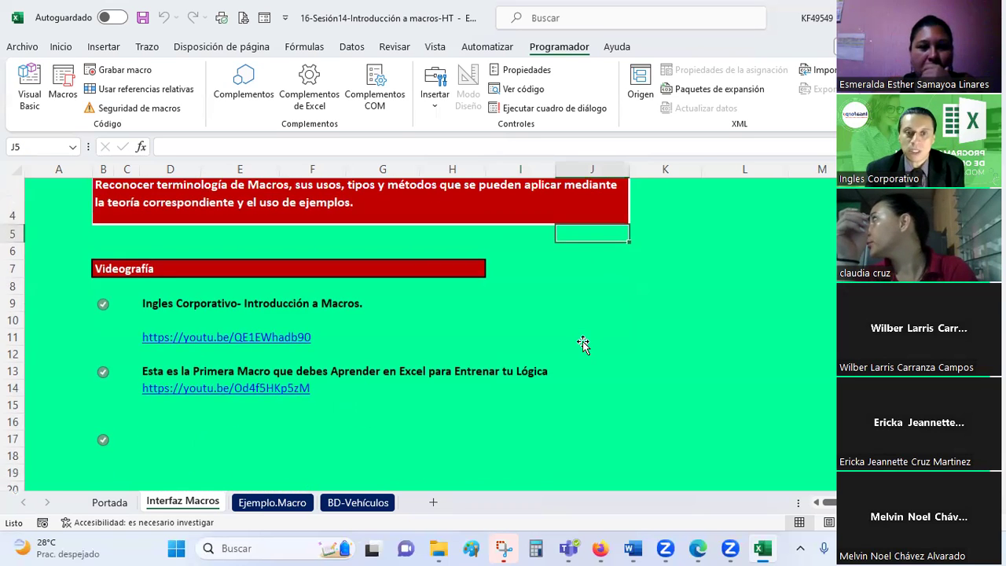
{"action": "scroll", "coordinate": [583, 344], "scroll_direction": "down", "scroll_amount": 2}
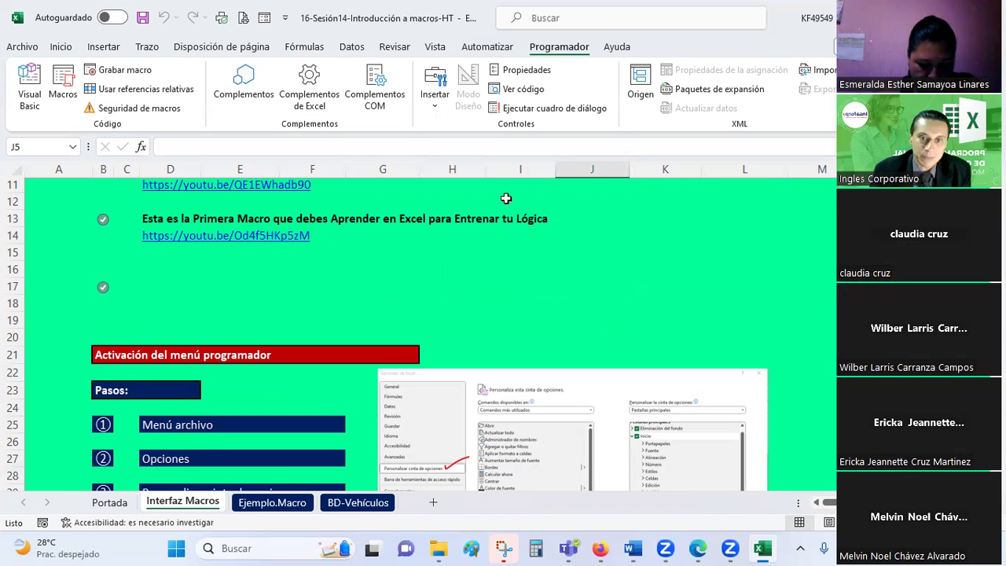
{"action": "scroll", "coordinate": [507, 199], "scroll_direction": "down", "scroll_amount": 4}
{"action": "scroll", "coordinate": [506, 199], "scroll_direction": "down", "scroll_amount": 5}
{"action": "scroll", "coordinate": [506, 199], "scroll_direction": "down", "scroll_amount": 3}
{"action": "scroll", "coordinate": [506, 199], "scroll_direction": "down", "scroll_amount": 3}
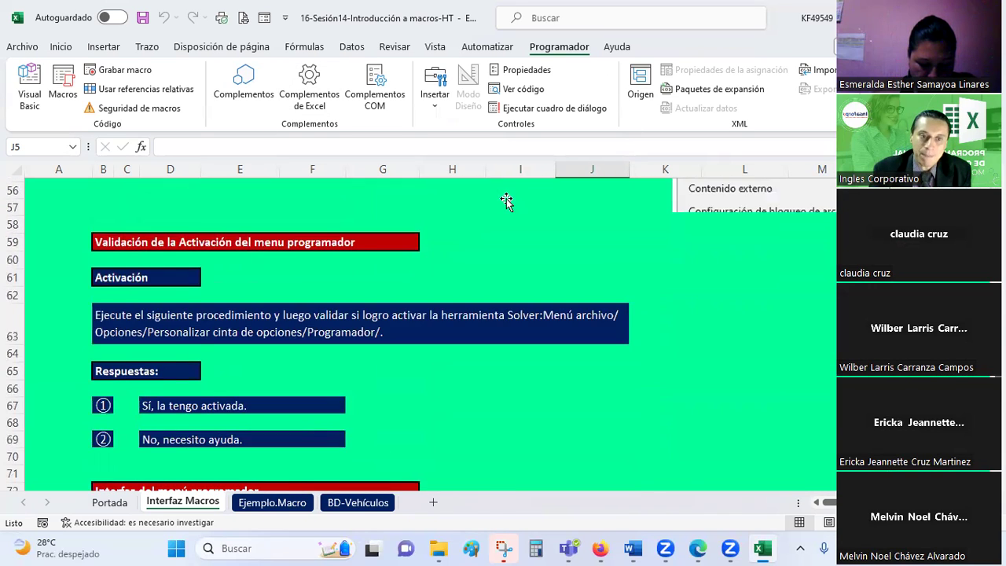
{"action": "scroll", "coordinate": [506, 199], "scroll_direction": "down", "scroll_amount": 2}
{"action": "scroll", "coordinate": [506, 198], "scroll_direction": "down", "scroll_amount": 3}
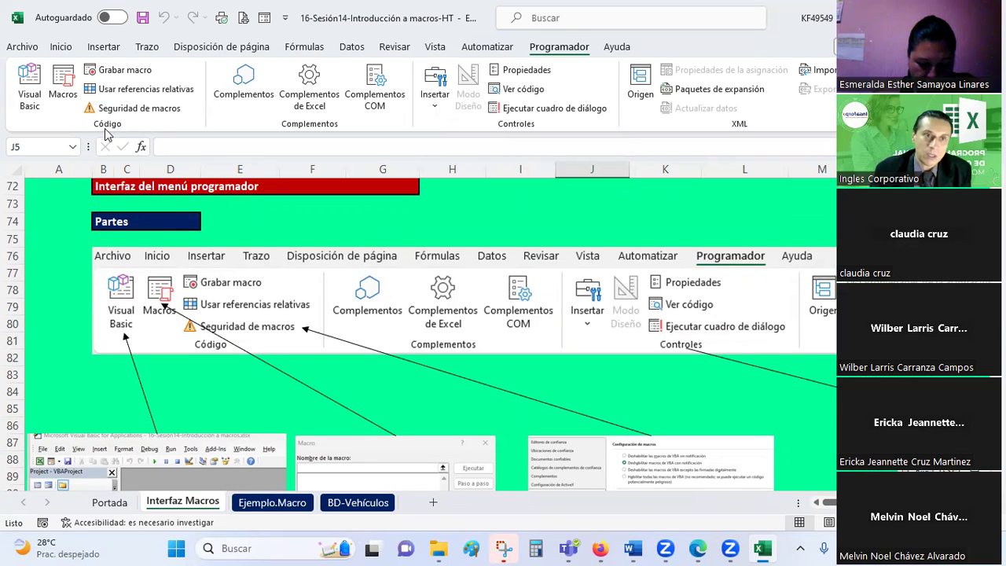
Step: Turn on 'Usar referencias relativas' in the Programador tab's Código group
{"action": "scroll", "coordinate": [108, 133], "scroll_direction": "down", "scroll_amount": 1}
{"action": "scroll", "coordinate": [107, 133], "scroll_direction": "up", "scroll_amount": 2}
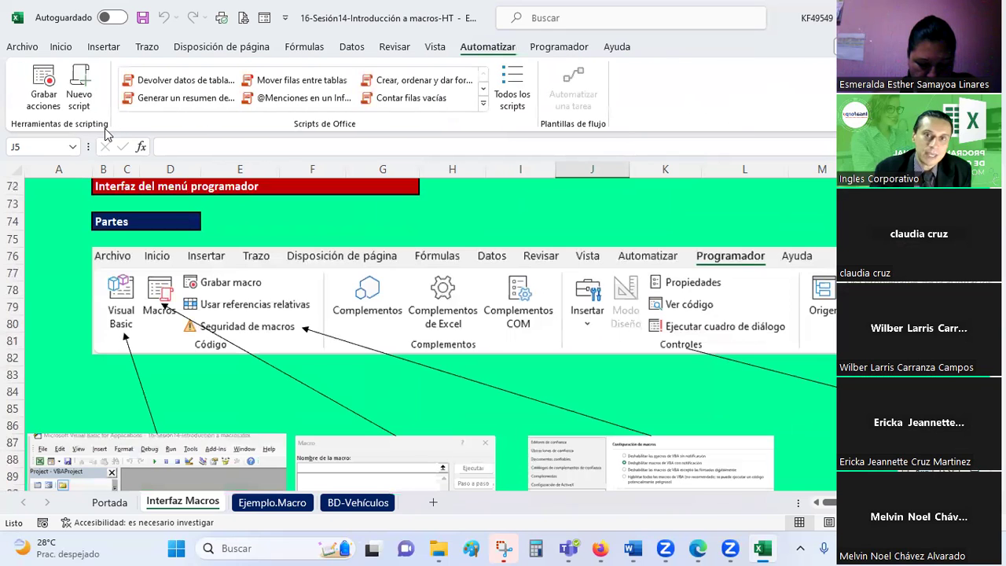
{"action": "scroll", "coordinate": [107, 133], "scroll_direction": "down", "scroll_amount": 1}
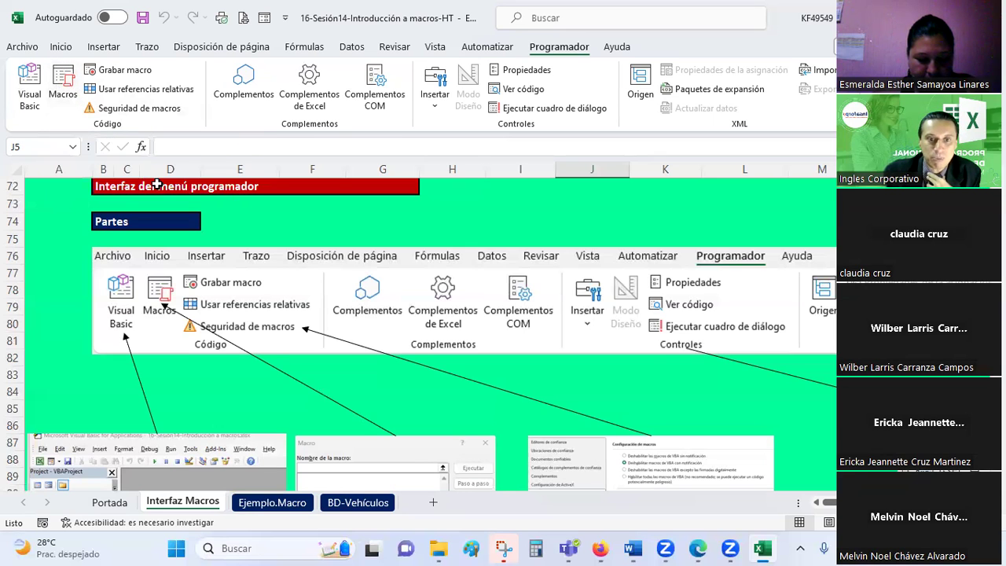
{"action": "scroll", "coordinate": [341, 281], "scroll_direction": "down", "scroll_amount": 2}
{"action": "scroll", "coordinate": [224, 364], "scroll_direction": "down", "scroll_amount": 1}
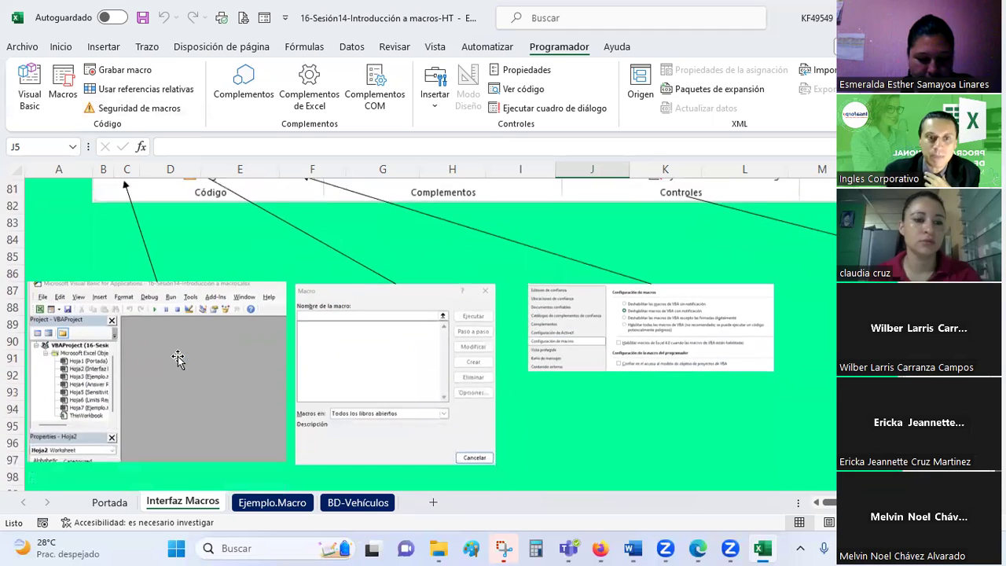
{"action": "scroll", "coordinate": [179, 359], "scroll_direction": "down", "scroll_amount": 1}
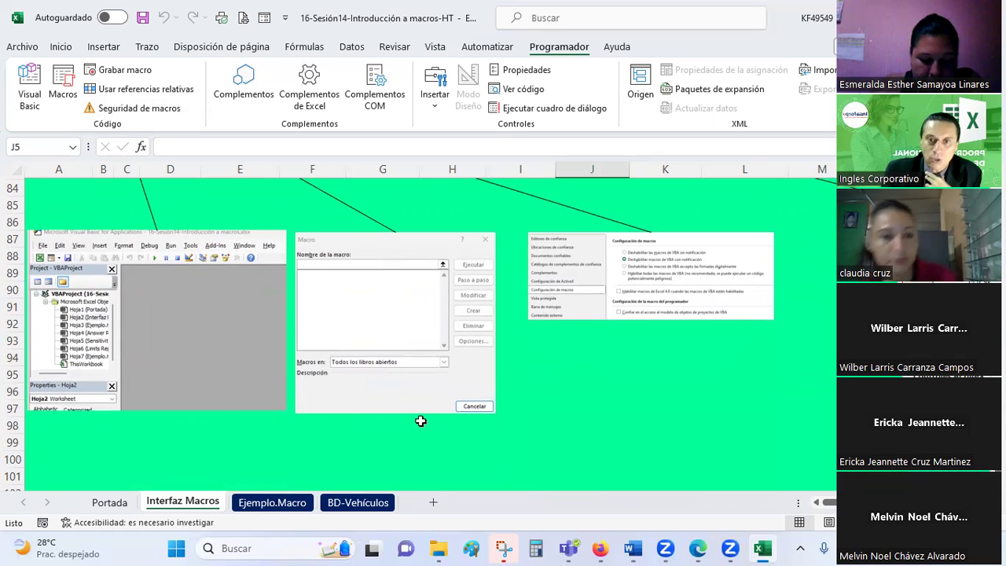
{"action": "scroll", "coordinate": [532, 348], "scroll_direction": "up", "scroll_amount": 3}
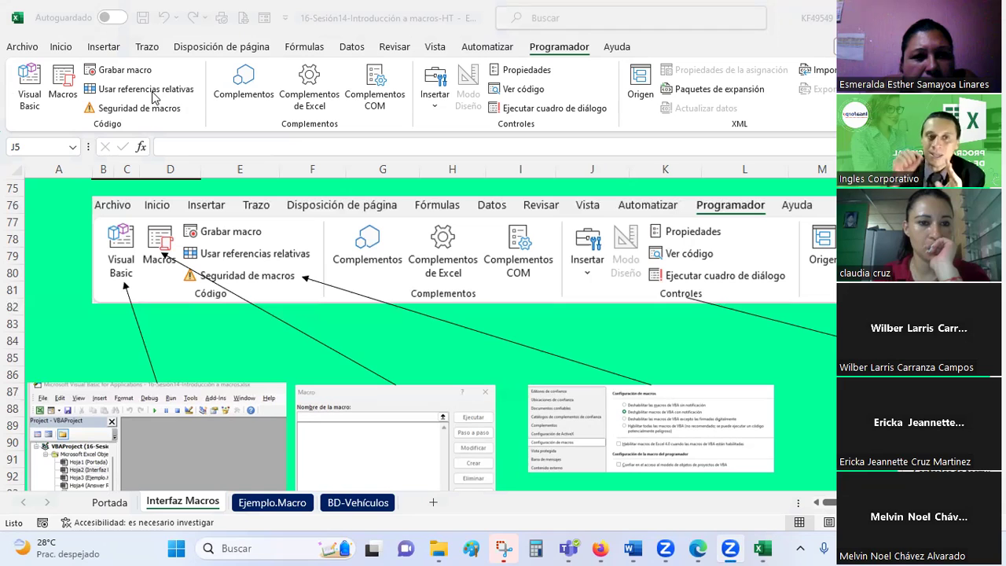
{"action": "left_click", "coordinate": [153, 92]}
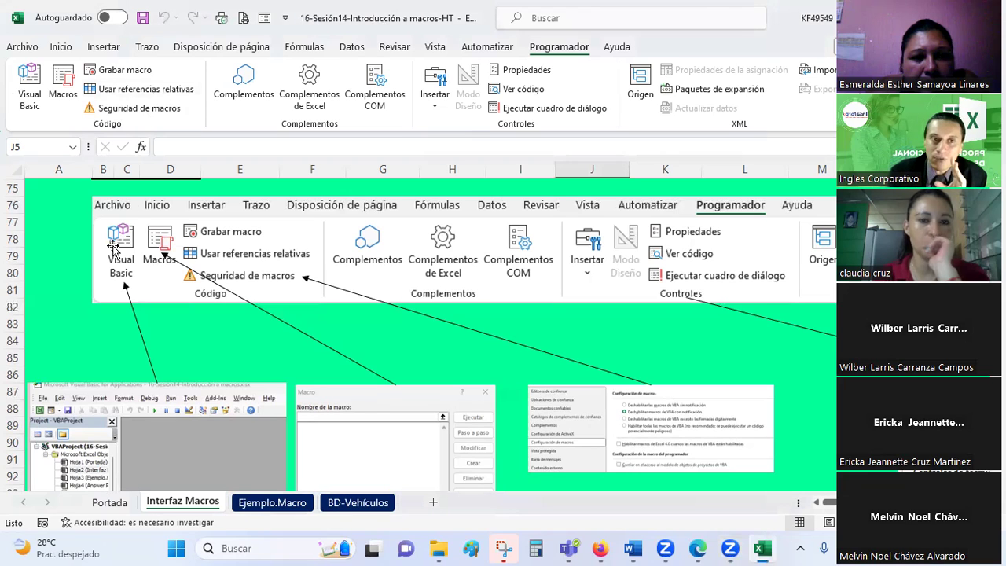
{"action": "left_click", "coordinate": [145, 89]}
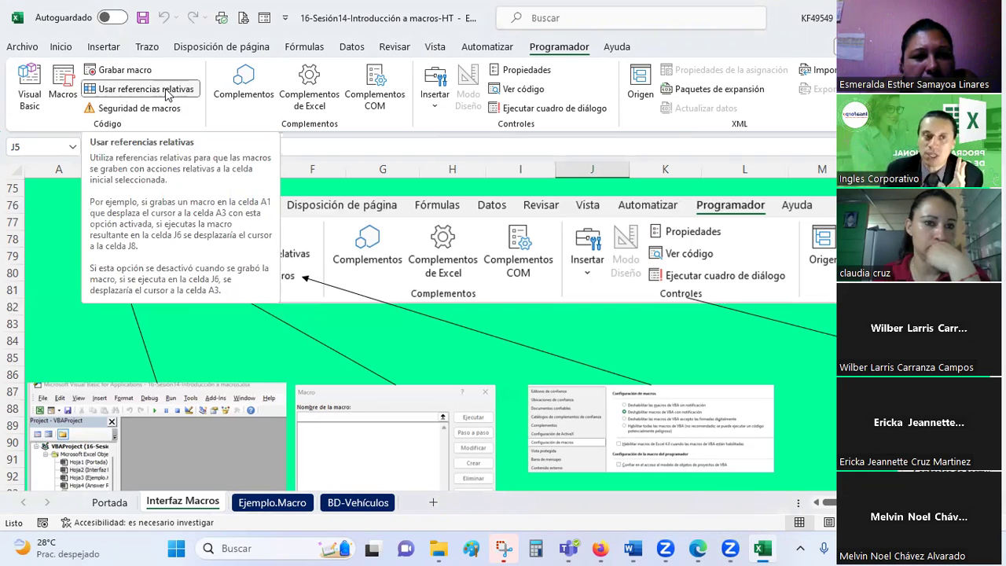
{"action": "left_click", "coordinate": [137, 107]}
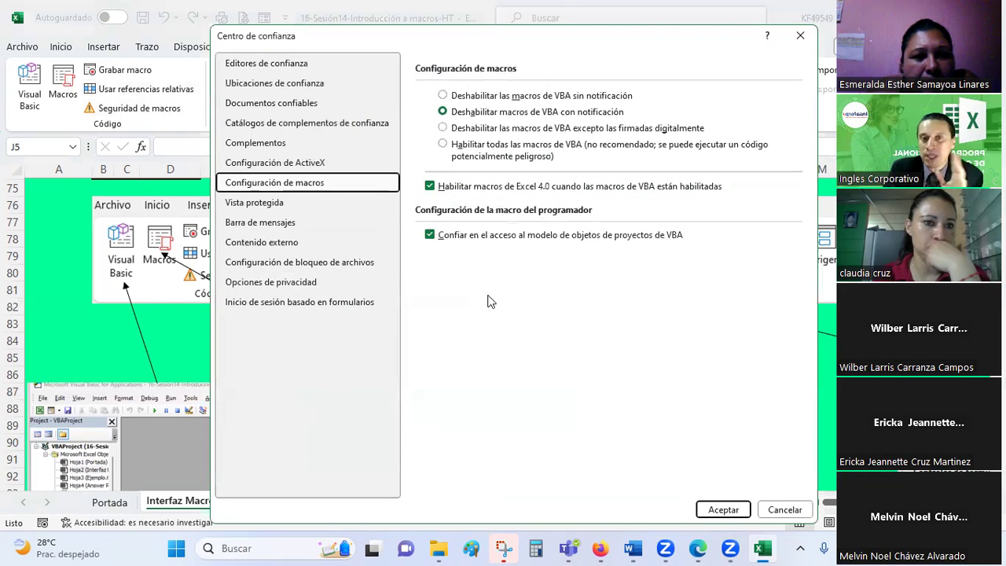
{"action": "left_click", "coordinate": [791, 508]}
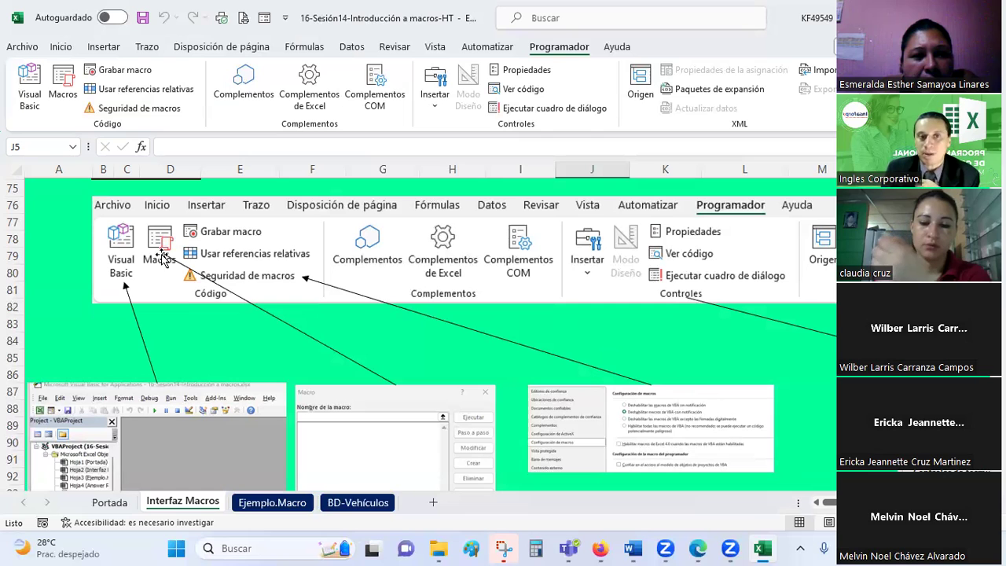
Step: Open the Visual Basic editor and display the Properties window for Hoja2
{"action": "left_click", "coordinate": [43, 88]}
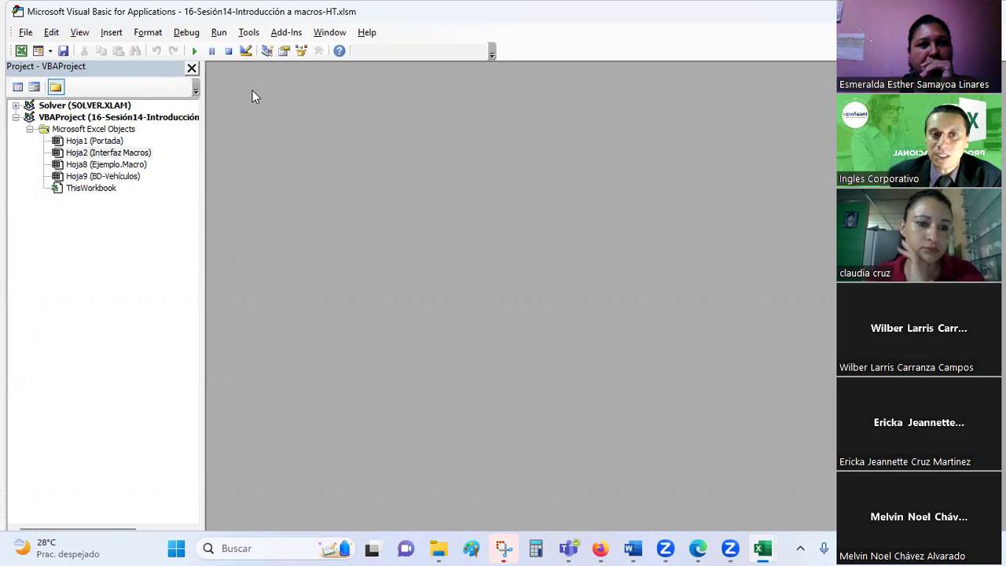
{"action": "left_click", "coordinate": [286, 54]}
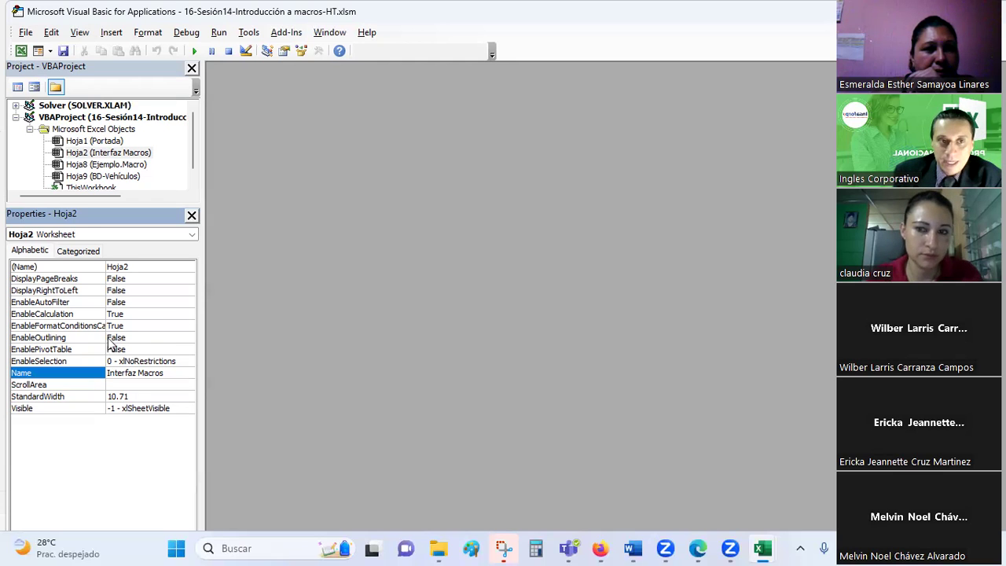
Step: Open the VBA editor's Insert menu listing UserForm, Module and Class Module
{"action": "left_click", "coordinate": [110, 32]}
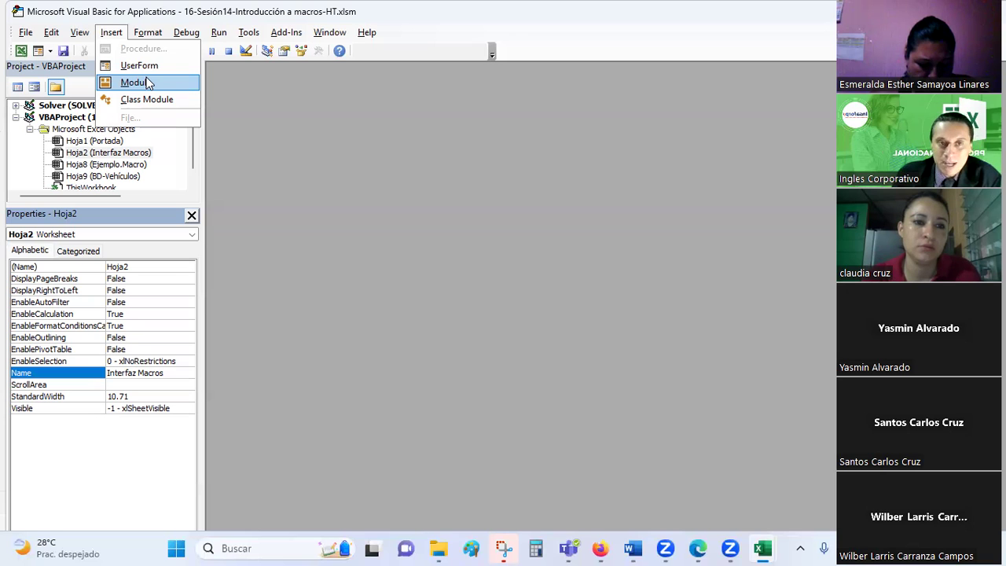
Step: Dismiss the Insert menu without adding a module, leaving the editor area empty
{"action": "left_click", "coordinate": [270, 145]}
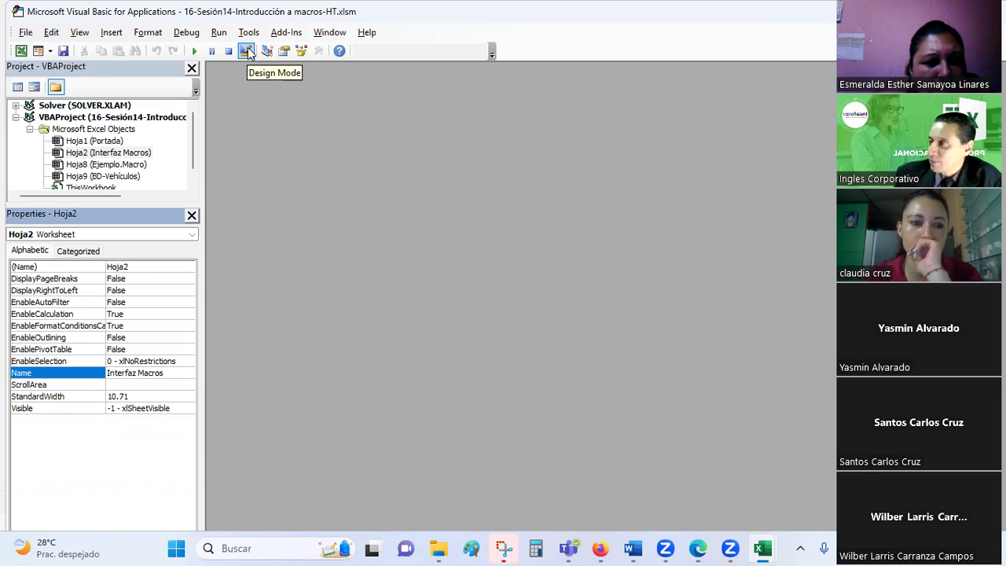
{"action": "left_click", "coordinate": [247, 52]}
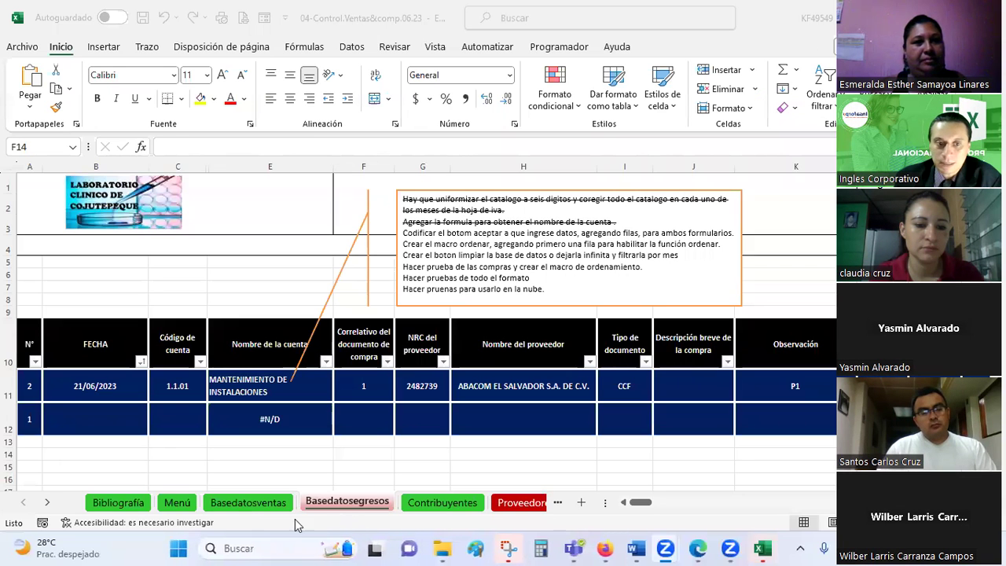
Step: Switch to the Menú sheet with the Formulario Ventas and Formulario Egresos buttons
{"action": "left_click", "coordinate": [169, 502]}
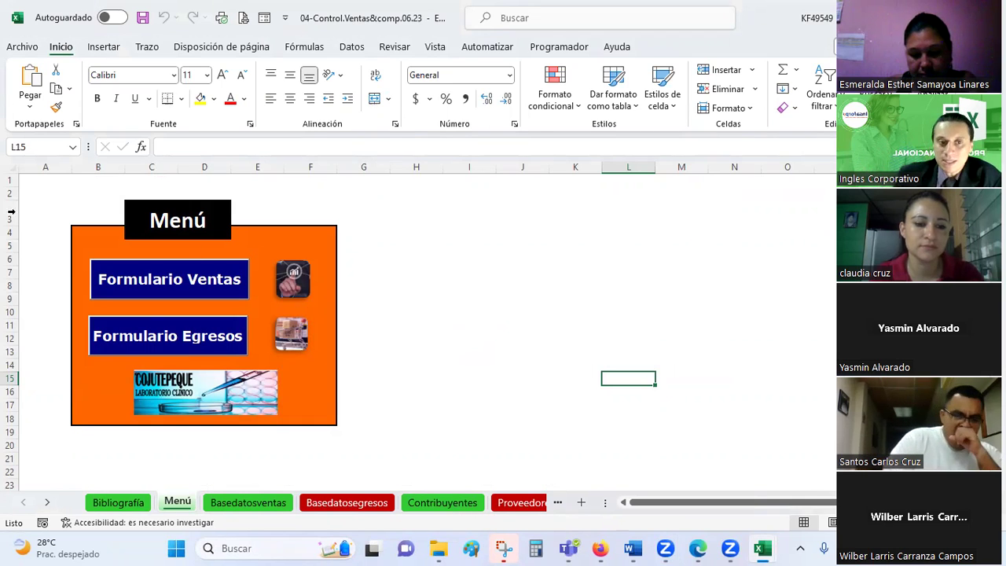
Step: Open the sales form, pick Factura, then close it, clearing the compile error and debugger
{"action": "left_click", "coordinate": [121, 277]}
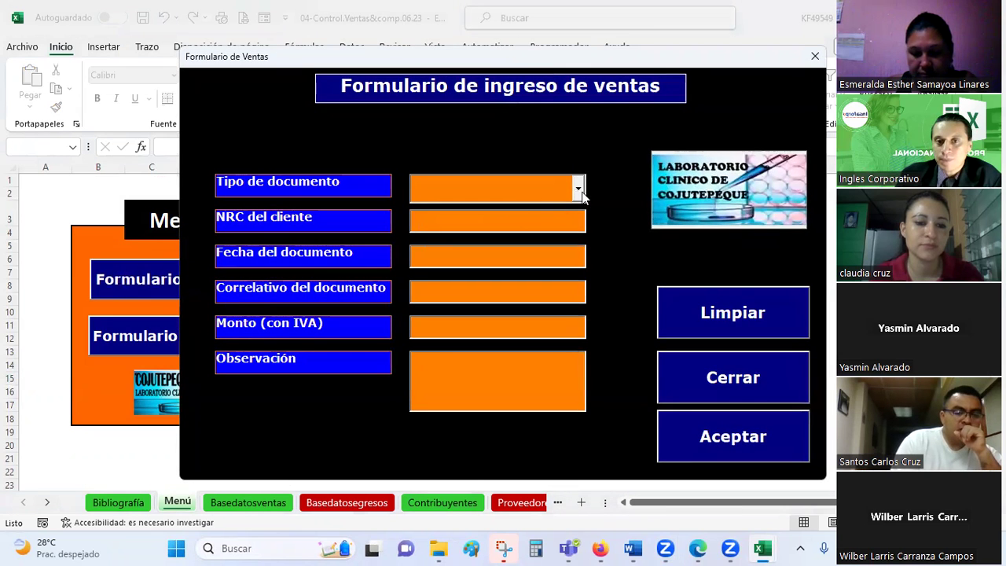
{"action": "left_click", "coordinate": [579, 190]}
{"action": "left_click", "coordinate": [514, 214]}
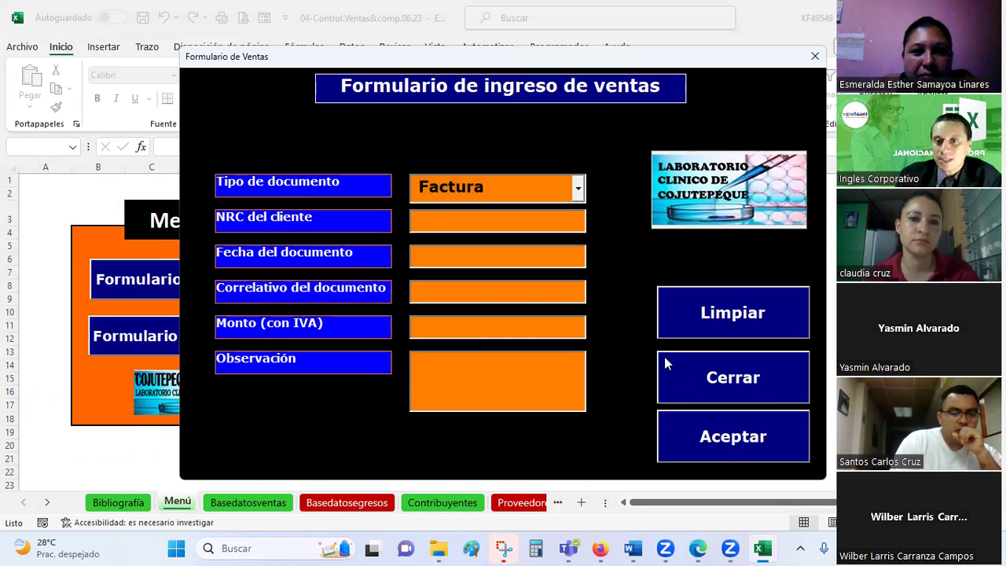
{"action": "left_click", "coordinate": [718, 378]}
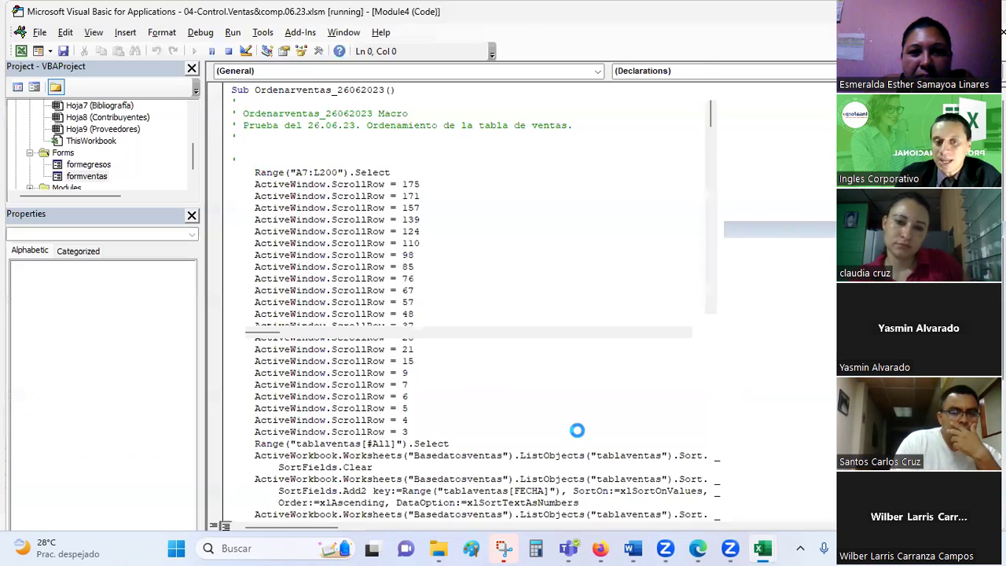
{"action": "left_click", "coordinate": [557, 332]}
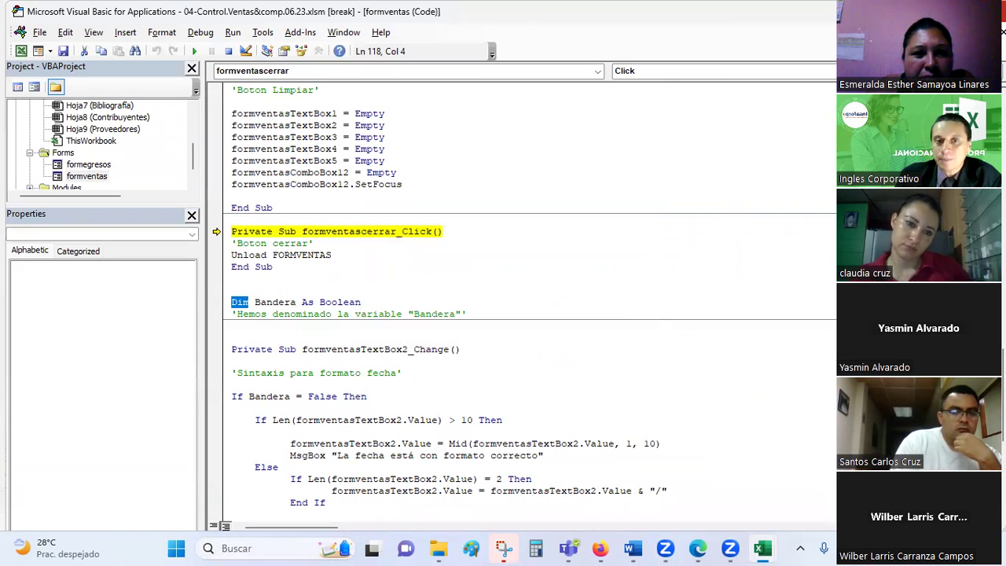
{"action": "left_click", "coordinate": [456, 322]}
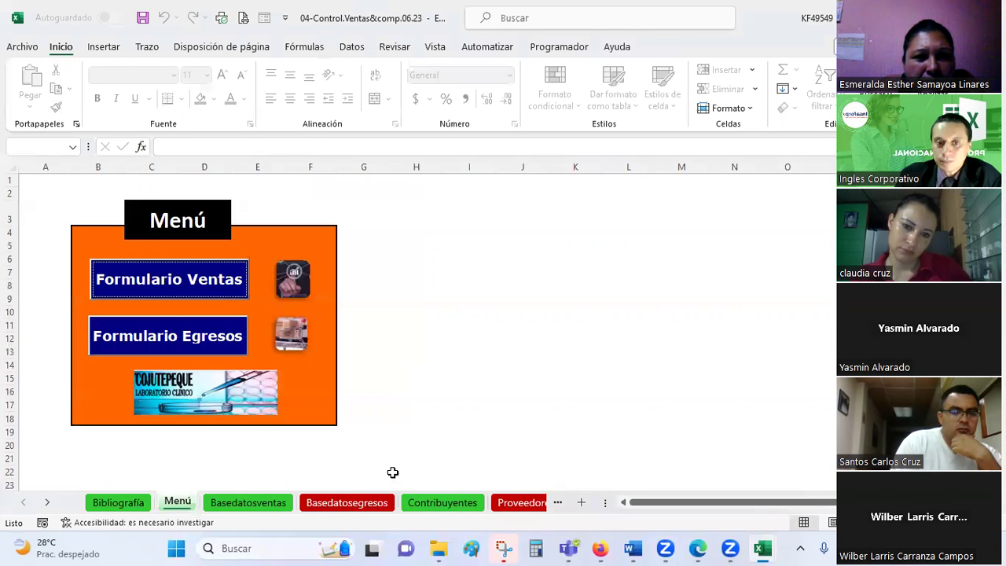
Step: Select the Basedatosventas table A7:L16, then switch to the 16-Sesión14-Introducción a macros-HT workbook
{"action": "left_click", "coordinate": [247, 502]}
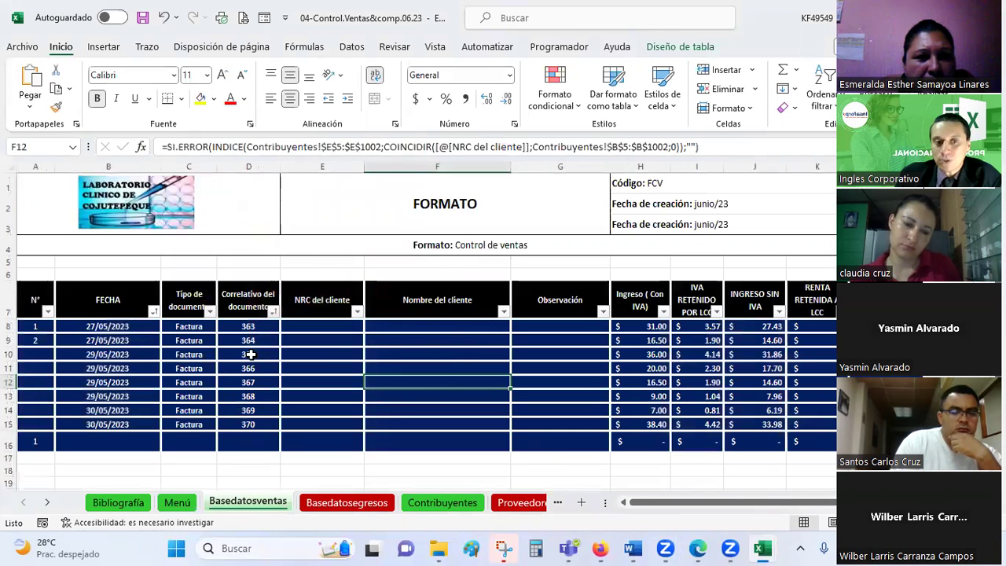
{"action": "left_click", "coordinate": [232, 423]}
{"action": "left_click", "coordinate": [231, 439]}
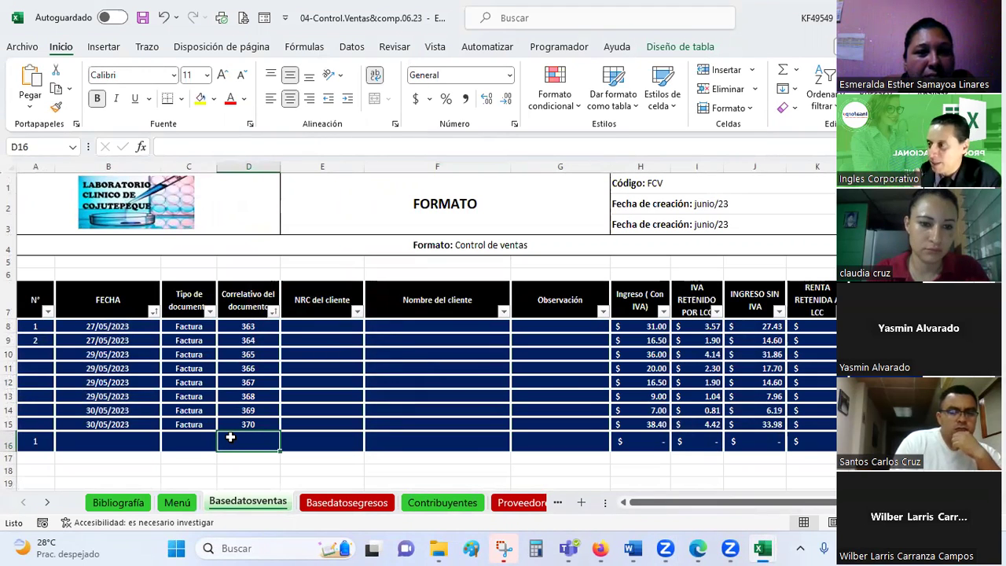
{"action": "scroll", "coordinate": [180, 304], "scroll_direction": "down", "scroll_amount": 1}
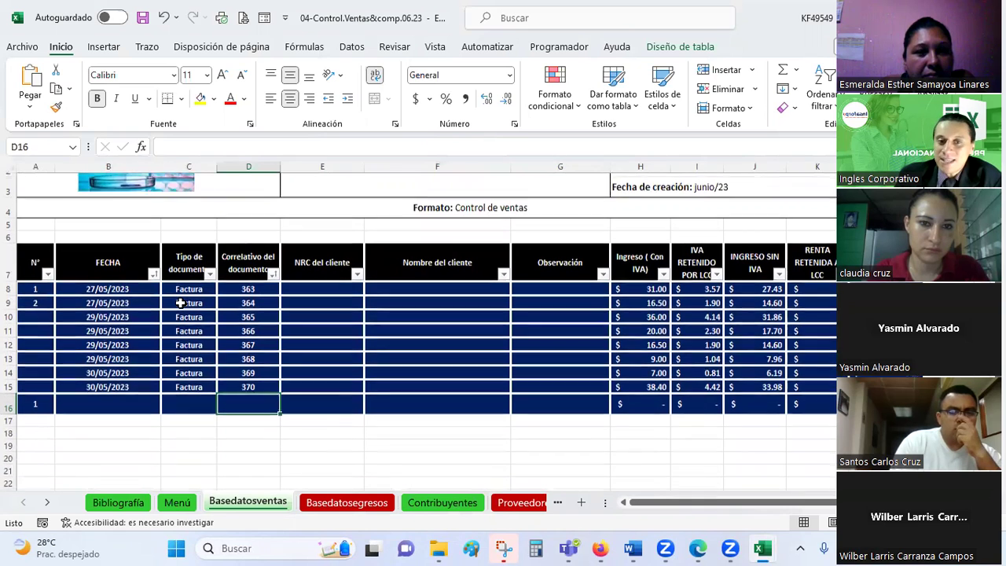
{"action": "left_click_drag", "start_coordinate": [34, 226], "coordinate": [833, 368]}
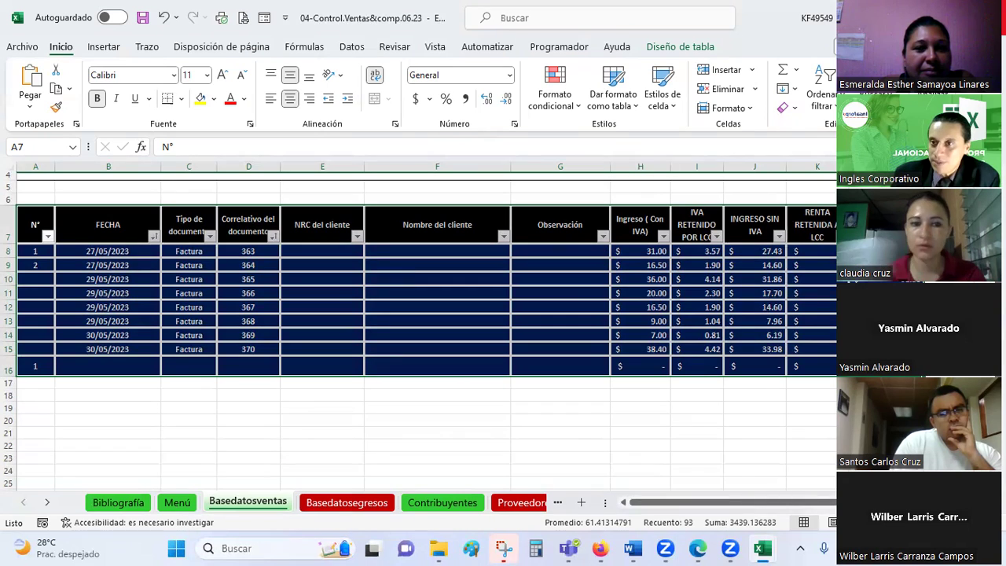
{"action": "key", "text": "alt+Tab"}
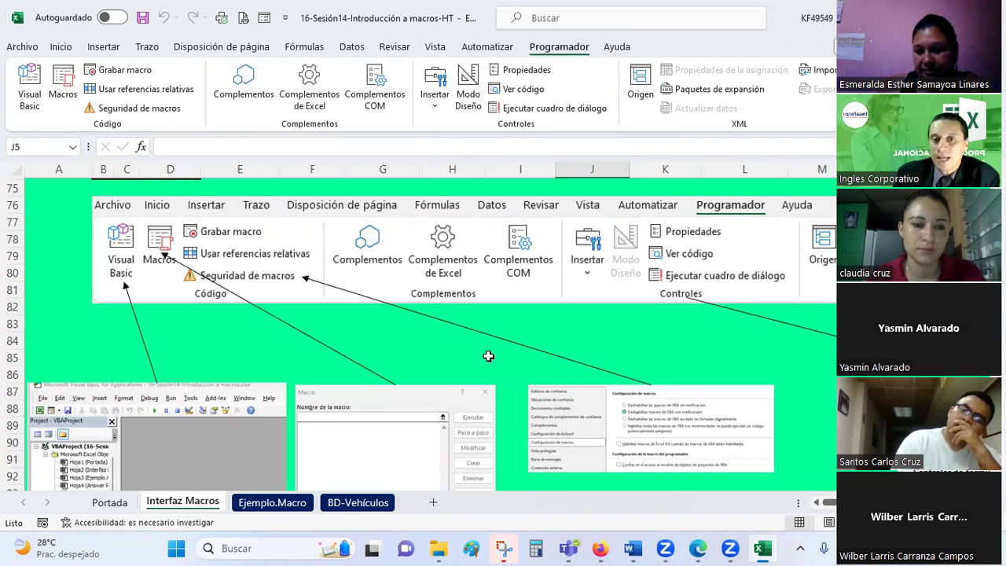
Step: Insert a new blank sheet and select the range C4:F8 on it
{"action": "scroll", "coordinate": [489, 356], "scroll_direction": "down", "scroll_amount": 2}
{"action": "left_click", "coordinate": [432, 503]}
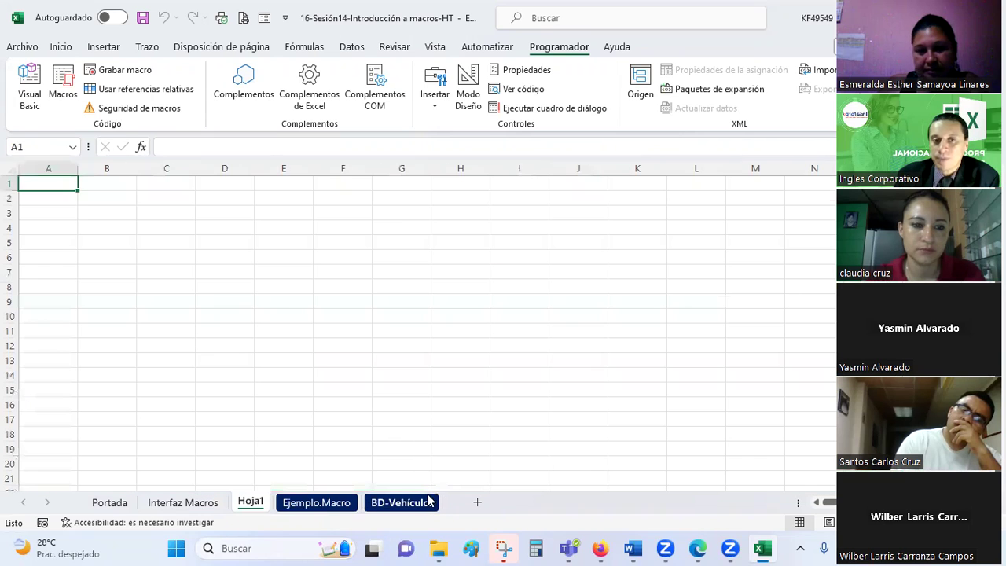
{"action": "left_click_drag", "start_coordinate": [178, 229], "coordinate": [355, 283]}
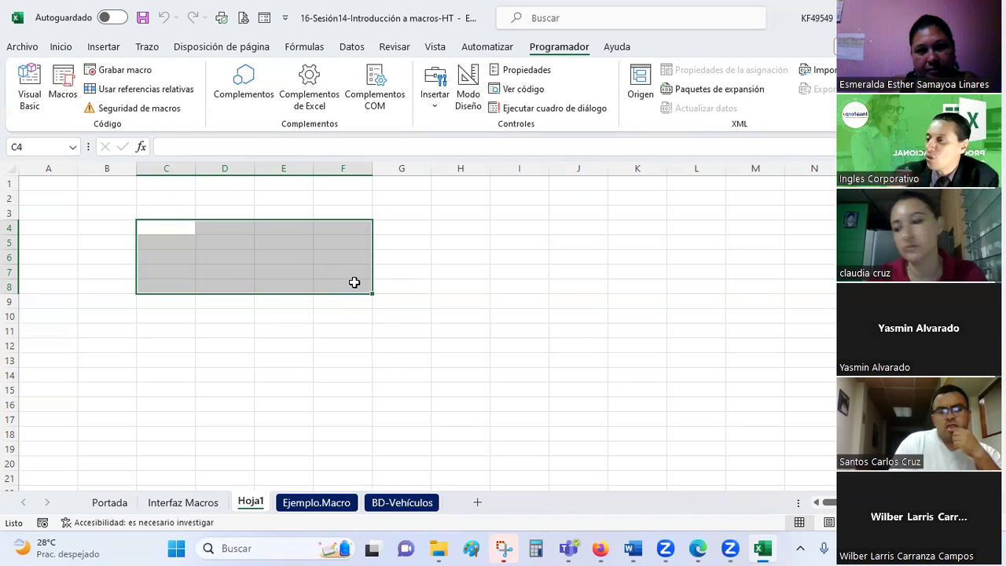
{"action": "left_click", "coordinate": [300, 387]}
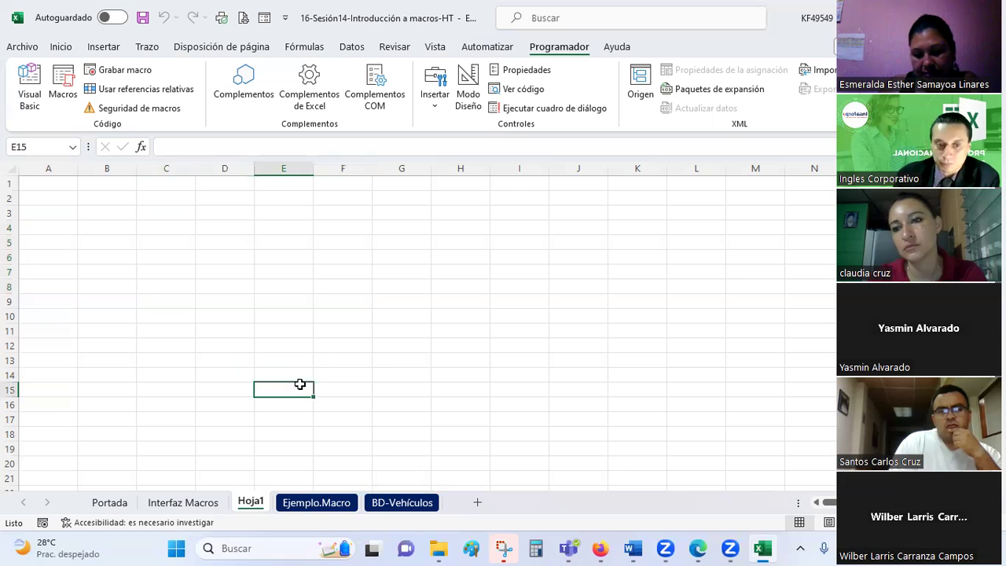
Step: Delete the temporary Hoja1 sheet and return to the top of Interfaz Macros
{"action": "right_click", "coordinate": [250, 502]}
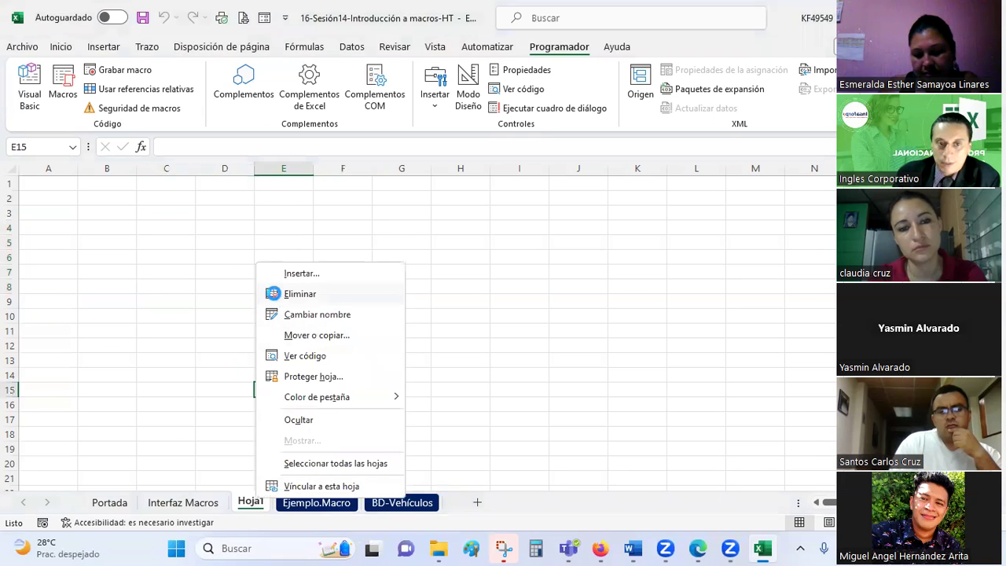
{"action": "left_click", "coordinate": [299, 293]}
{"action": "left_click", "coordinate": [471, 312]}
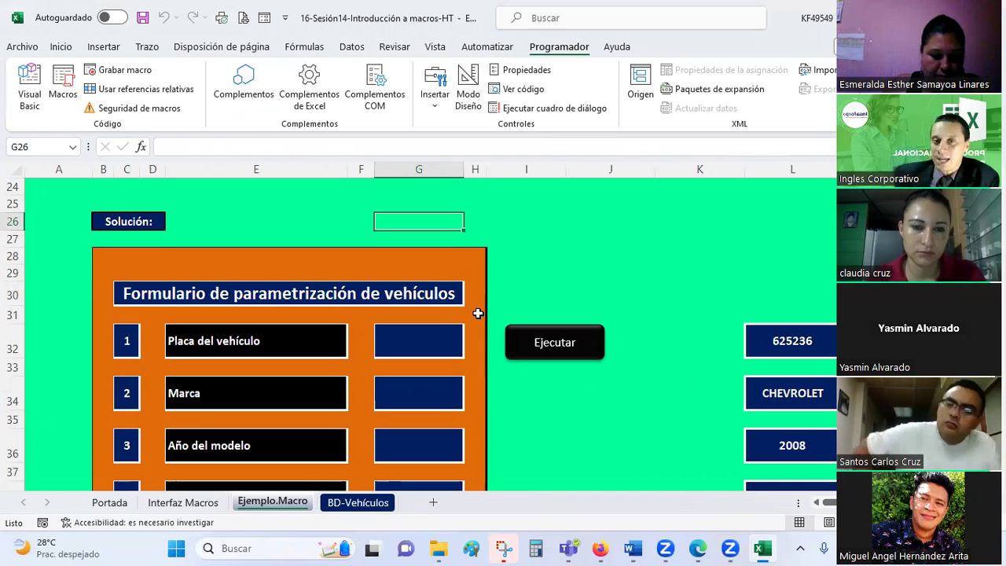
{"action": "left_click", "coordinate": [182, 503]}
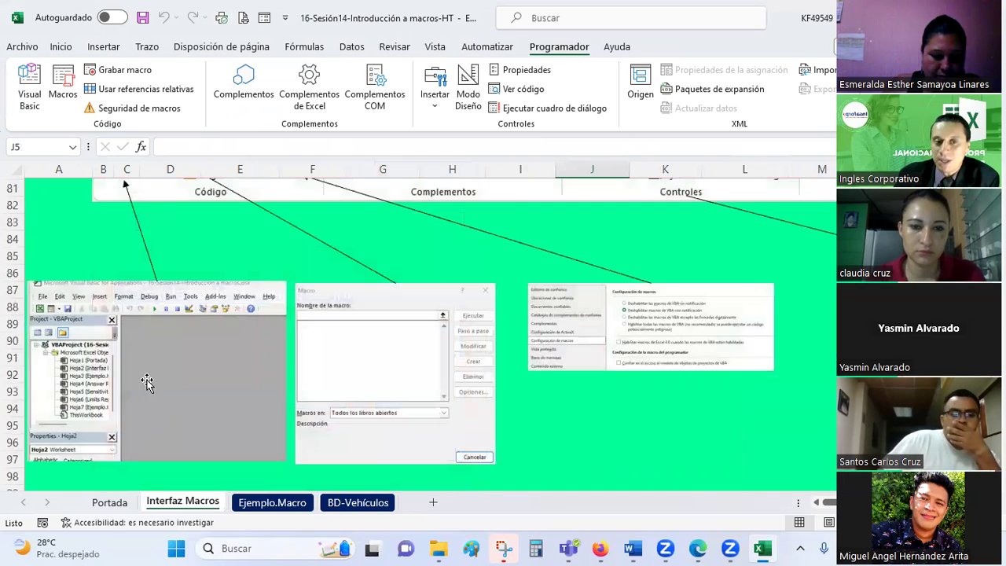
{"action": "scroll", "coordinate": [150, 324], "scroll_direction": "up", "scroll_amount": 1}
Step: Review the Save As file types, keeping Libro de Excel habilitado para macros (*.xlsm)
{"action": "left_click", "coordinate": [22, 47]}
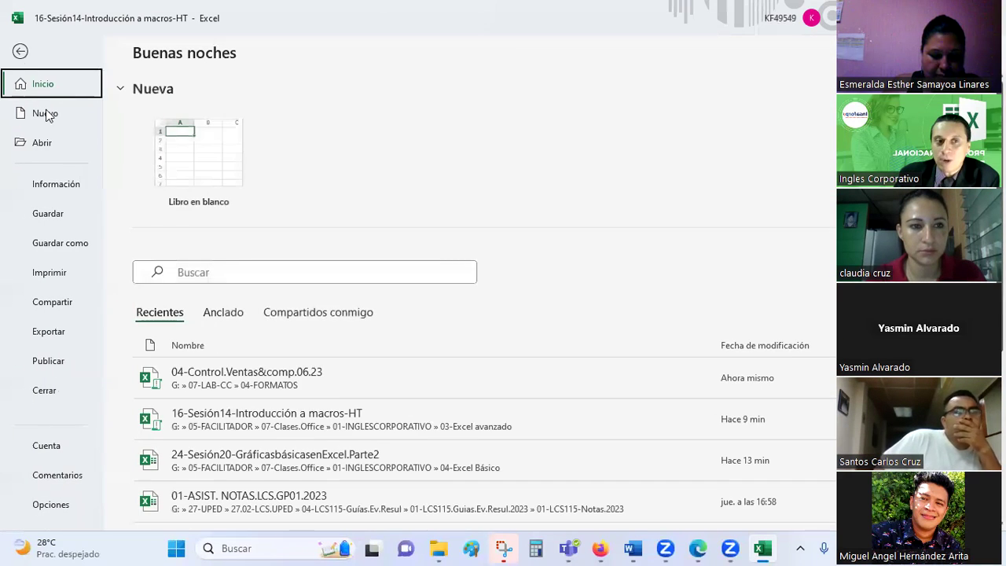
{"action": "left_click", "coordinate": [70, 248]}
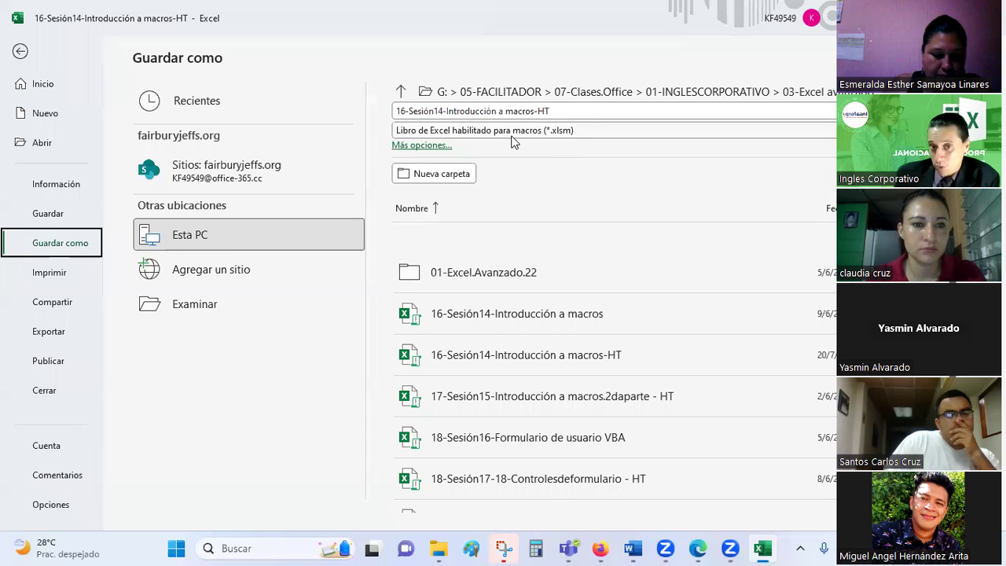
{"action": "left_click", "coordinate": [512, 132]}
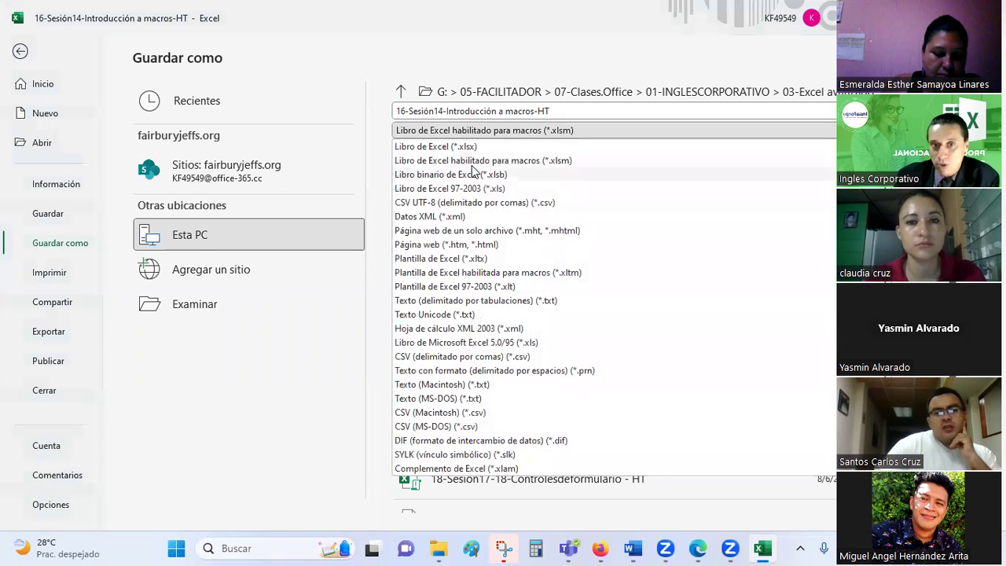
{"action": "left_click", "coordinate": [473, 164]}
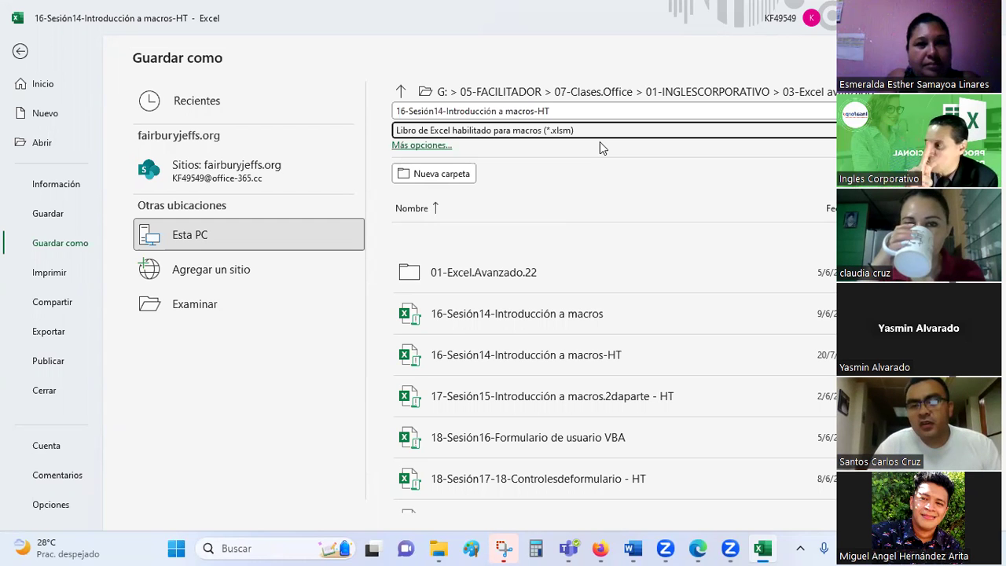
{"action": "left_click", "coordinate": [20, 51]}
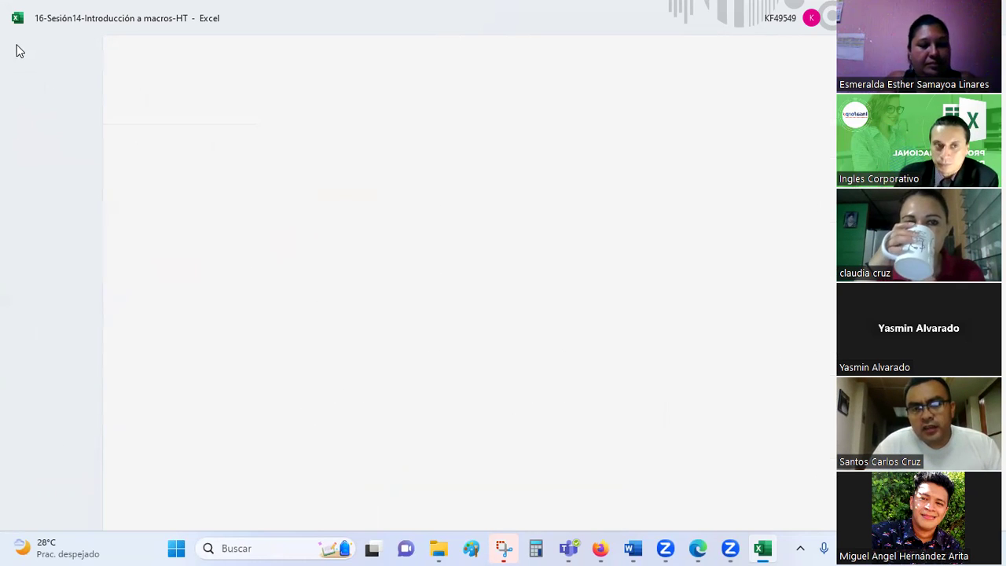
Step: Leave the backstage and return to the Interfaz Macros sheet with its VBA interface screenshots
{"action": "left_click", "coordinate": [368, 351]}
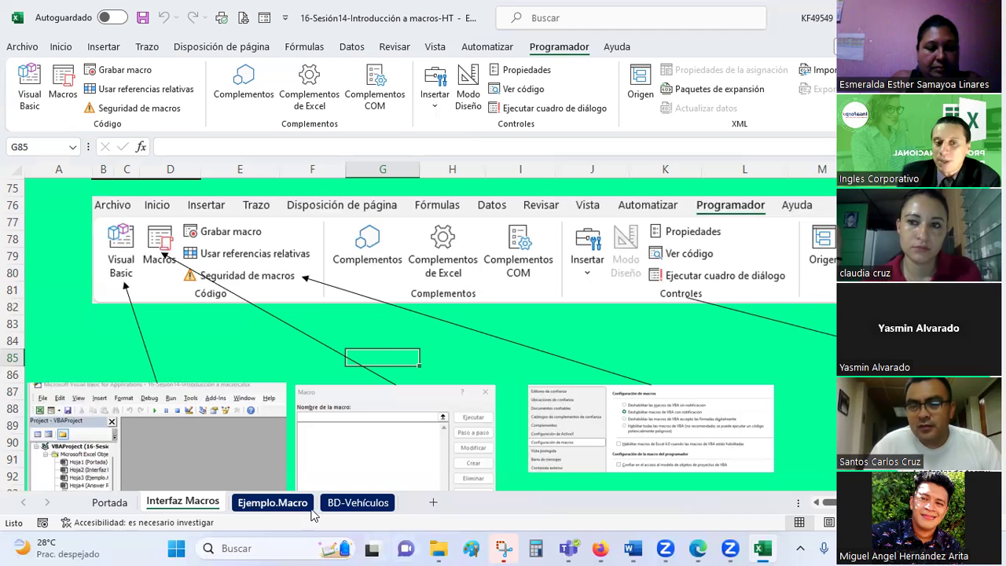
Step: Browse the BD-Vehículos table and select headers A4:L5, then go to the Interfaz Macros sheet
{"action": "left_click", "coordinate": [371, 506]}
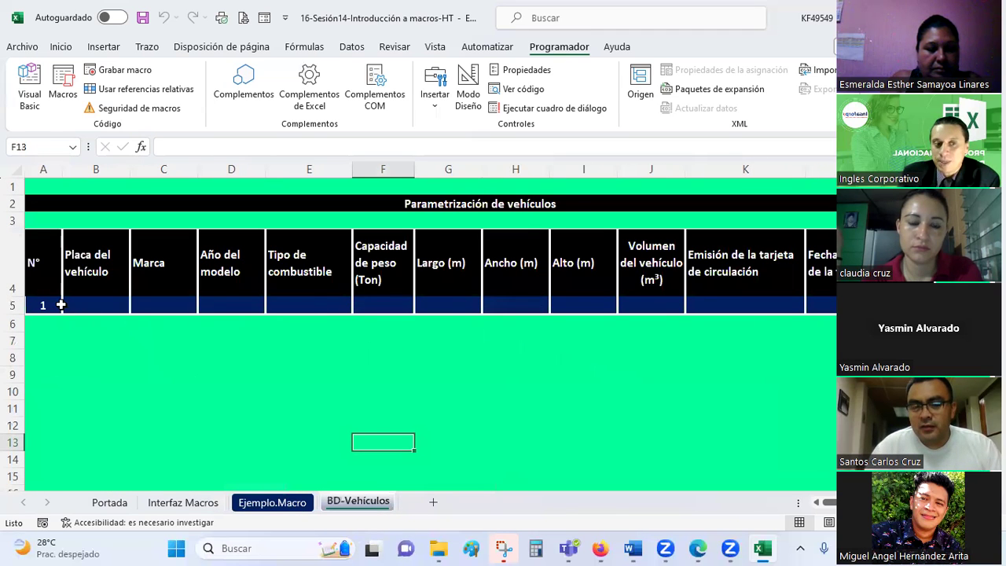
{"action": "left_click_drag", "start_coordinate": [57, 306], "coordinate": [822, 306]}
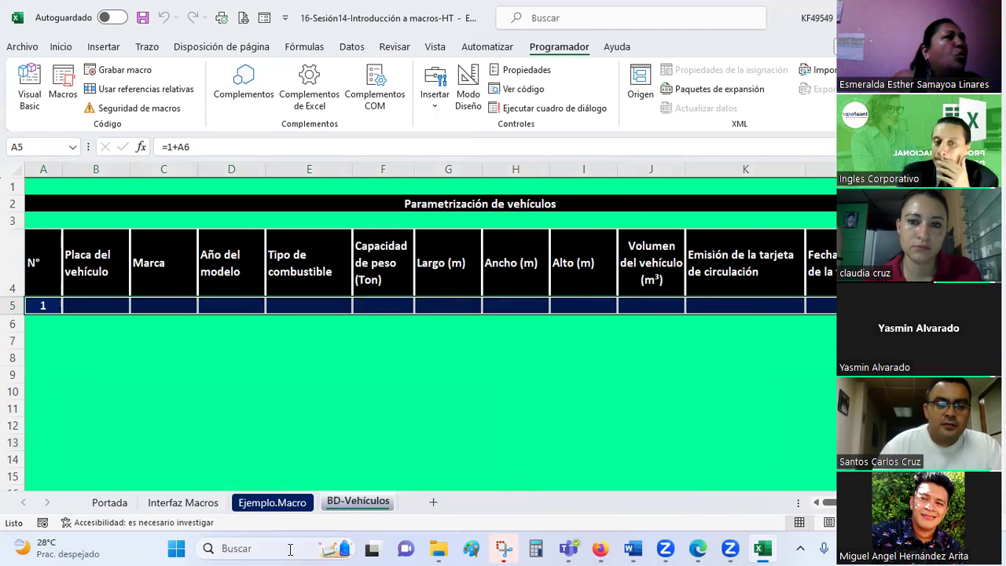
{"action": "left_click", "coordinate": [299, 503]}
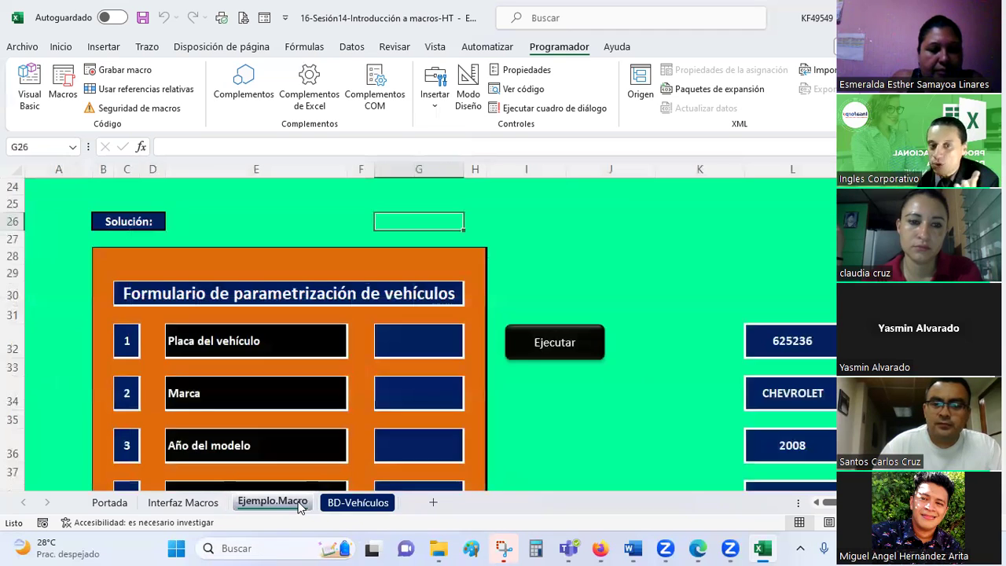
{"action": "left_click", "coordinate": [374, 504]}
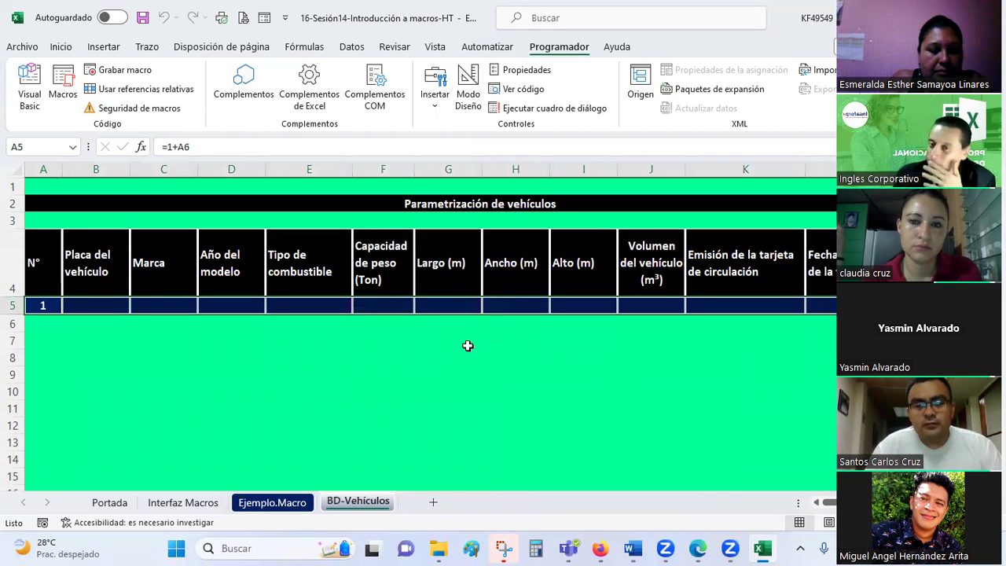
{"action": "left_click", "coordinate": [458, 391]}
{"action": "left_click", "coordinate": [45, 264]}
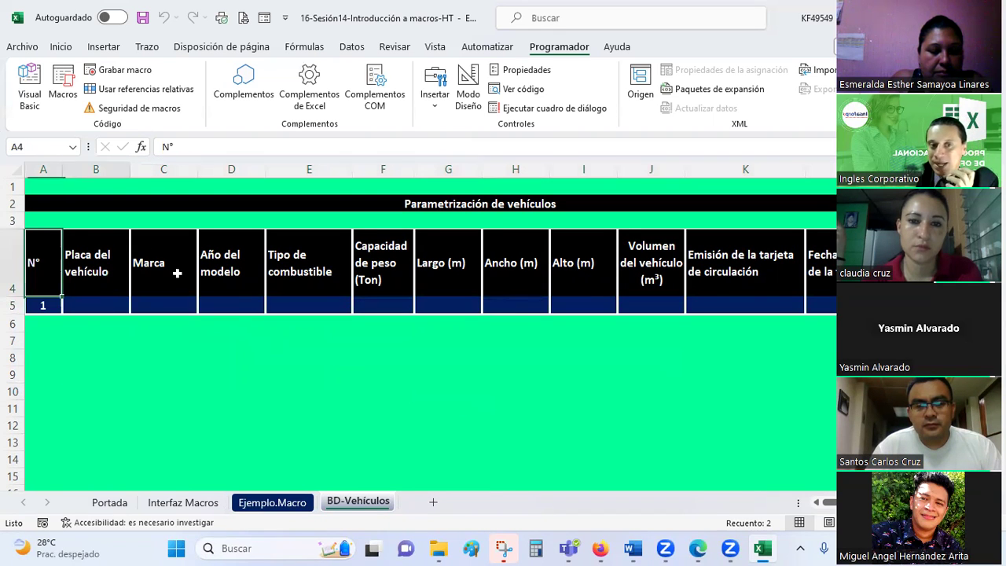
{"action": "left_click_drag", "start_coordinate": [177, 273], "coordinate": [825, 305]}
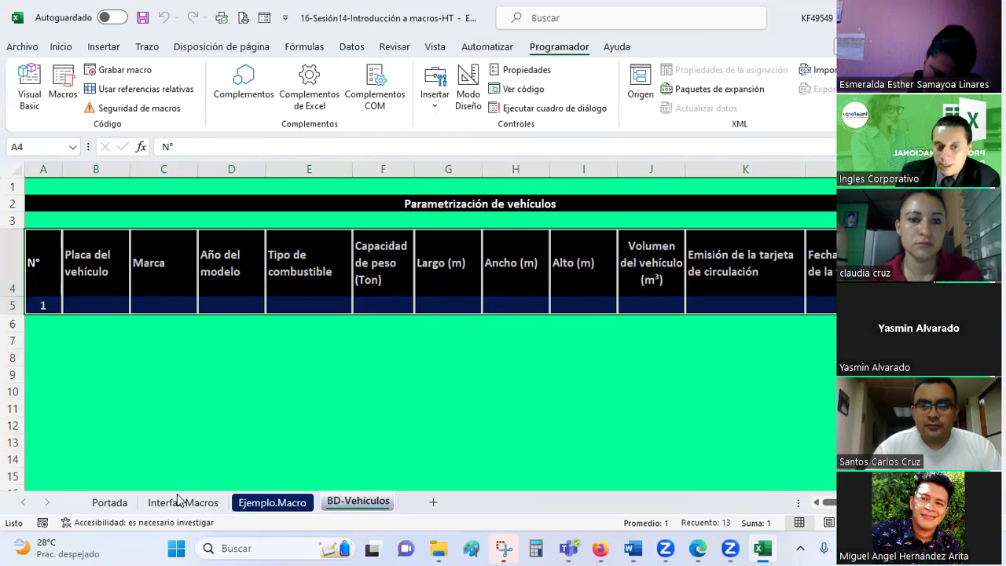
{"action": "left_click", "coordinate": [180, 501]}
{"action": "left_click", "coordinate": [218, 344]}
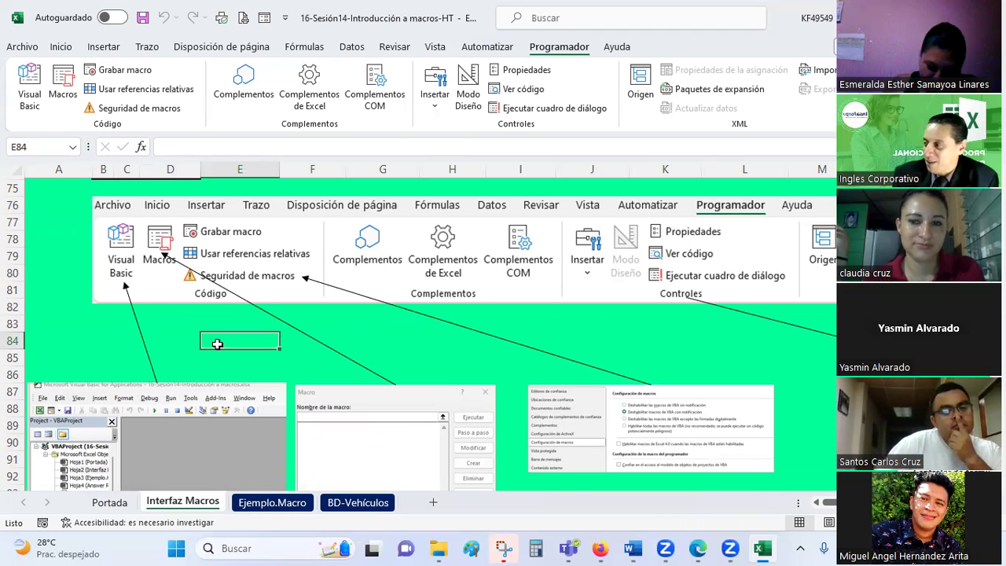
{"action": "scroll", "coordinate": [319, 222], "scroll_direction": "down", "scroll_amount": 7}
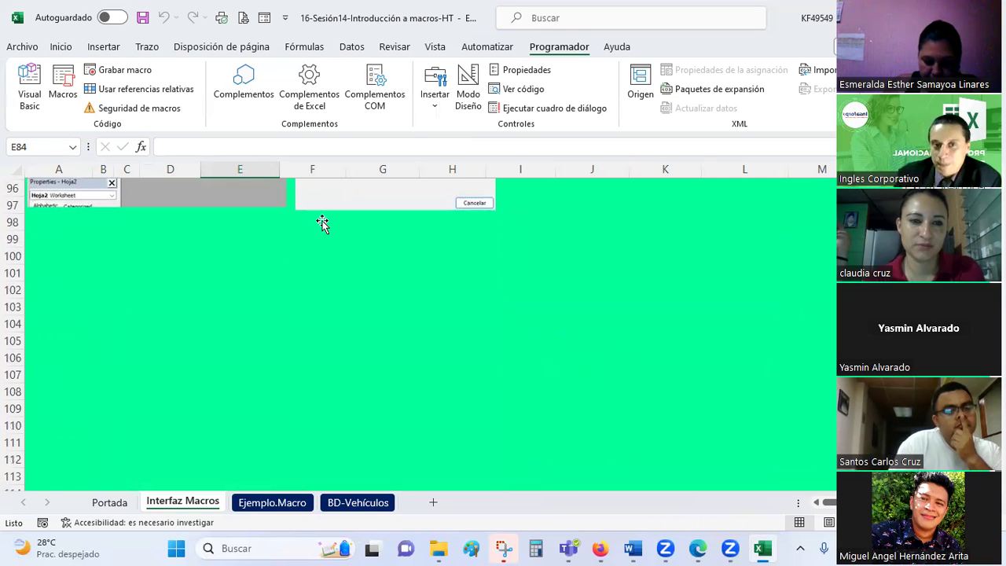
{"action": "left_click_drag", "start_coordinate": [318, 290], "coordinate": [524, 357]}
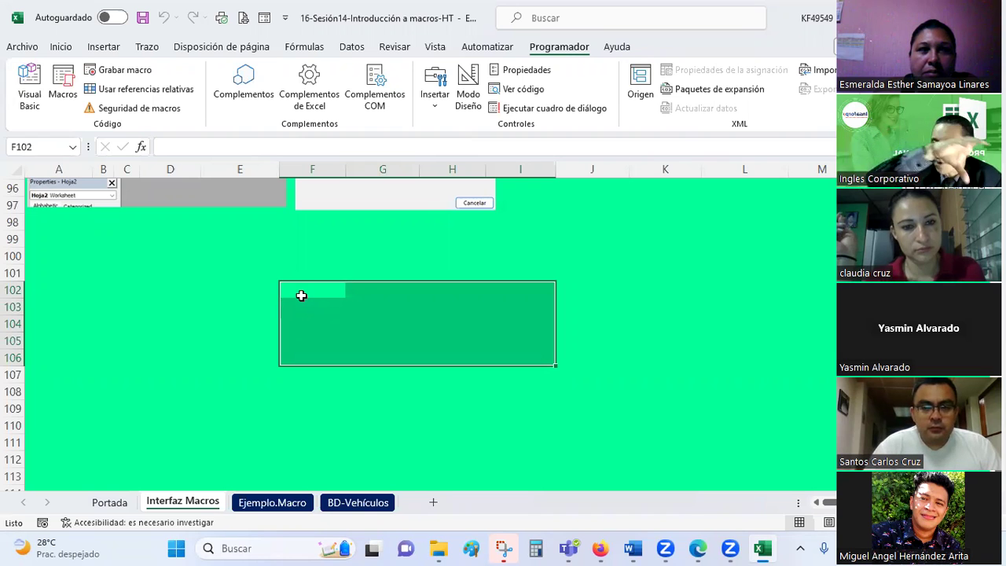
{"action": "left_click", "coordinate": [30, 87]}
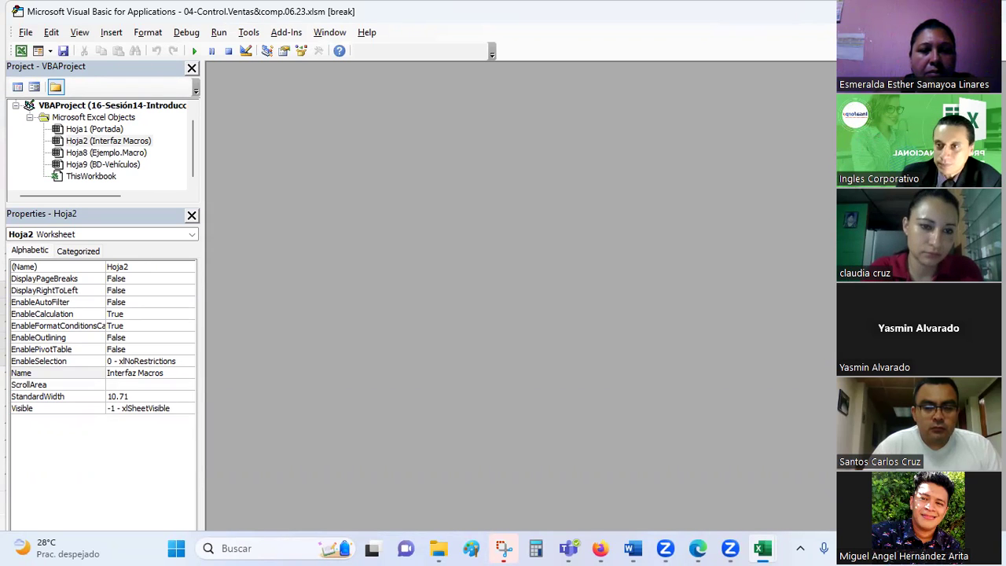
{"action": "key", "text": "alt+F11"}
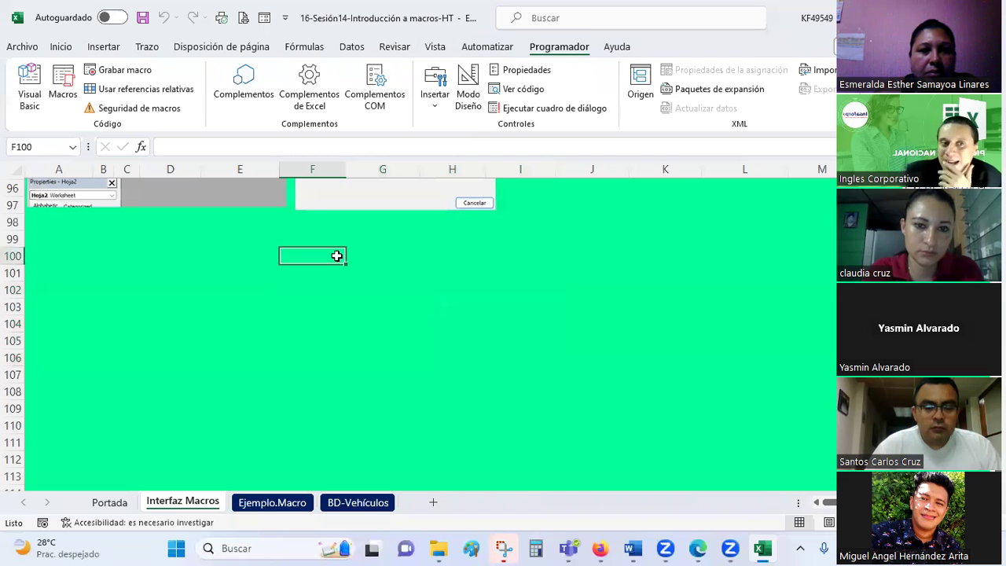
{"action": "scroll", "coordinate": [338, 316], "scroll_direction": "up", "scroll_amount": 3}
{"action": "scroll", "coordinate": [338, 316], "scroll_direction": "up", "scroll_amount": 2}
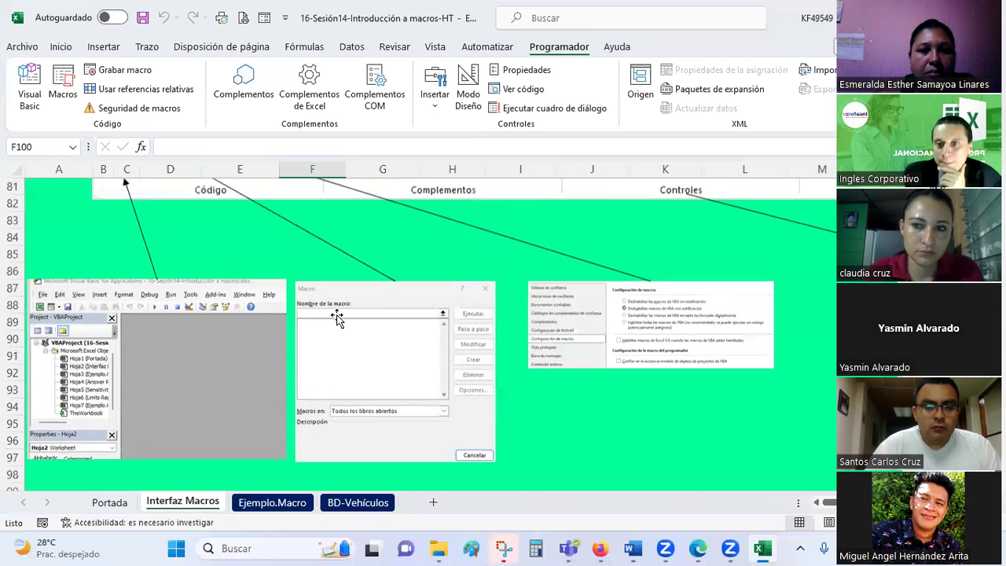
{"action": "scroll", "coordinate": [338, 316], "scroll_direction": "up", "scroll_amount": 3}
{"action": "scroll", "coordinate": [338, 316], "scroll_direction": "up", "scroll_amount": 1}
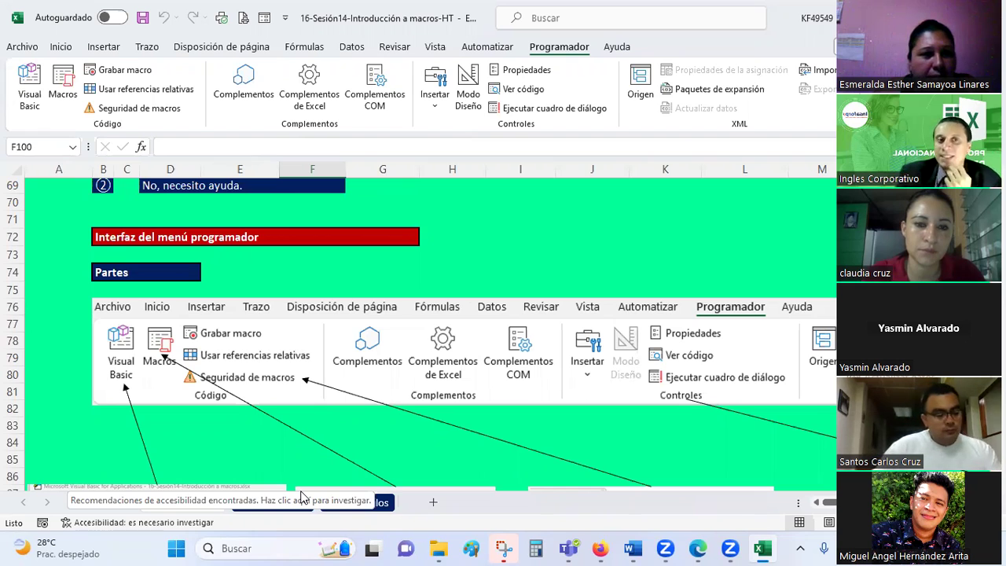
Step: Open Seguridad de macros to view the Trust Center's macro settings
{"action": "left_click", "coordinate": [149, 117]}
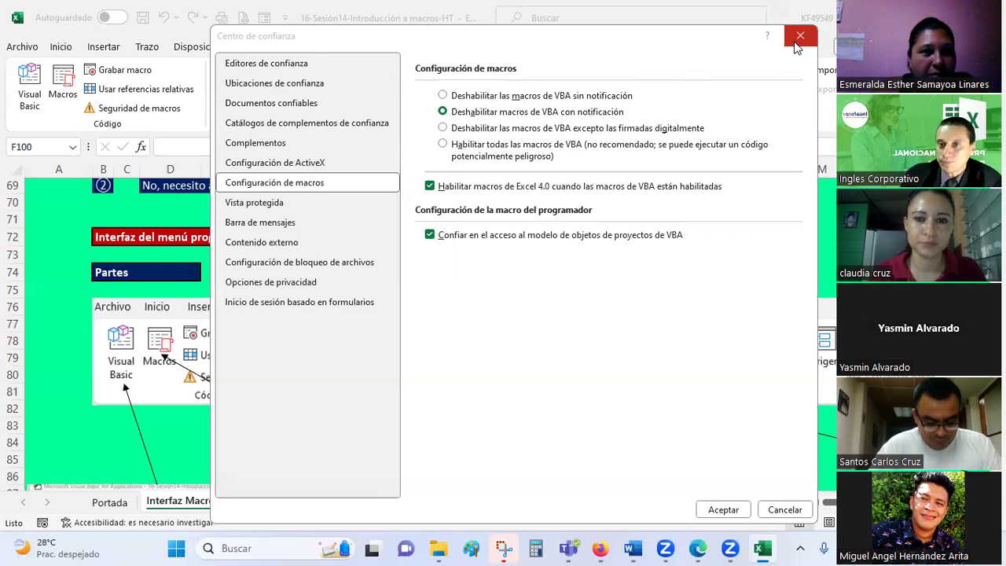
Step: Accept the macro security settings and briefly view, then dismiss, the form controls gallery
{"action": "left_click", "coordinate": [723, 509]}
{"action": "left_click", "coordinate": [603, 226]}
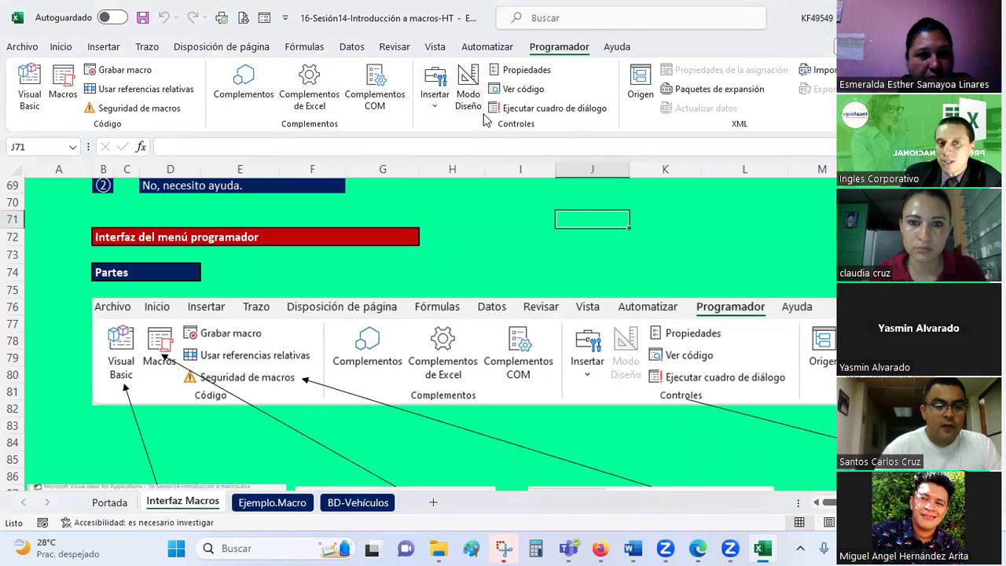
{"action": "left_click", "coordinate": [445, 115]}
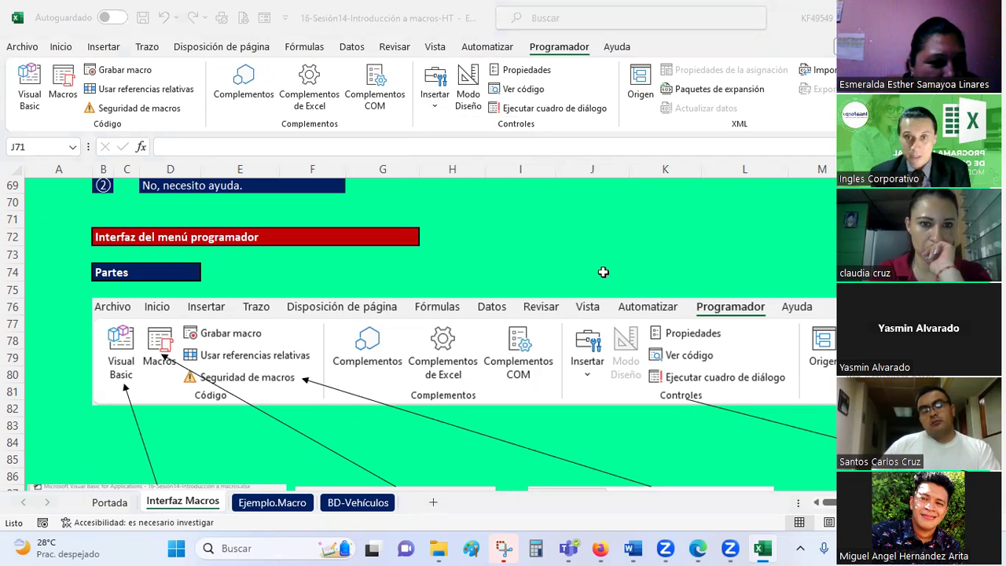
{"action": "left_click", "coordinate": [574, 218]}
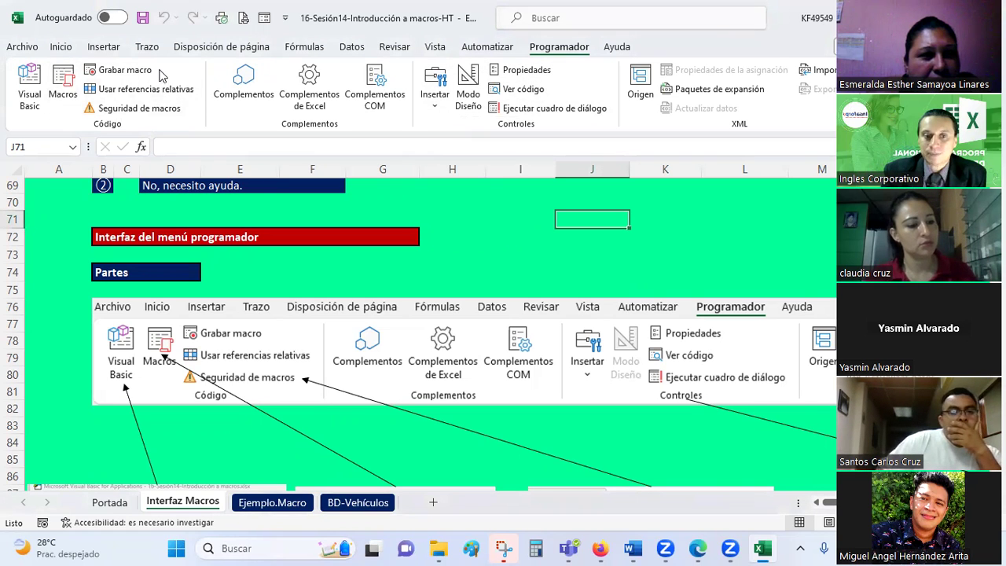
Step: Add a new sheet Hoja2, select cell E4, and begin recording a macro
{"action": "left_click", "coordinate": [434, 504]}
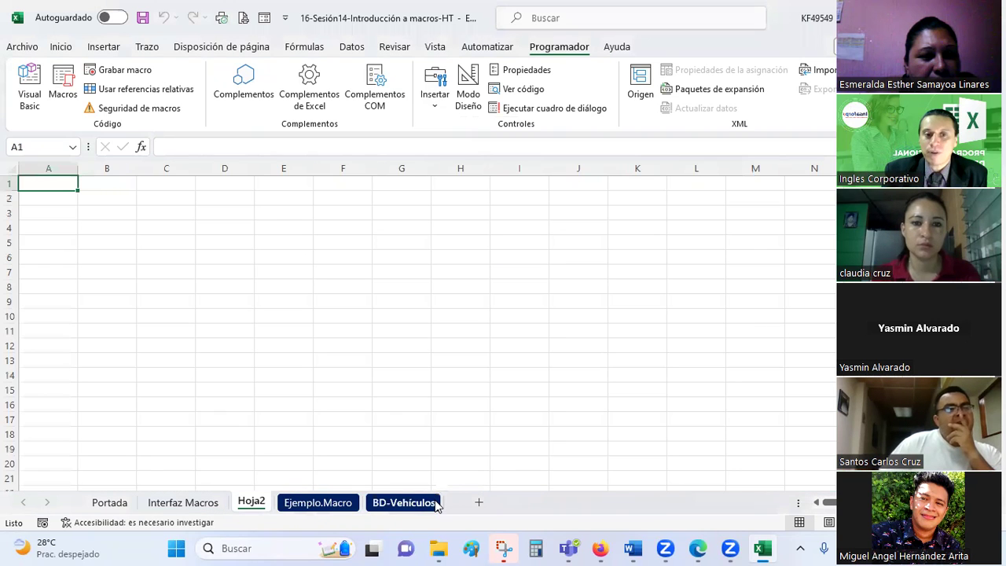
{"action": "left_click", "coordinate": [270, 226]}
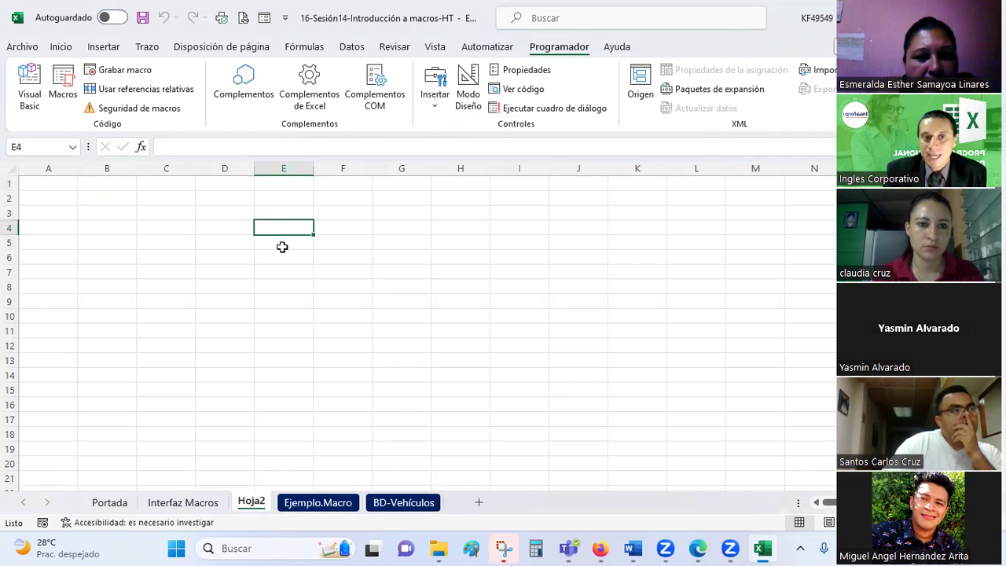
{"action": "left_click", "coordinate": [281, 169]}
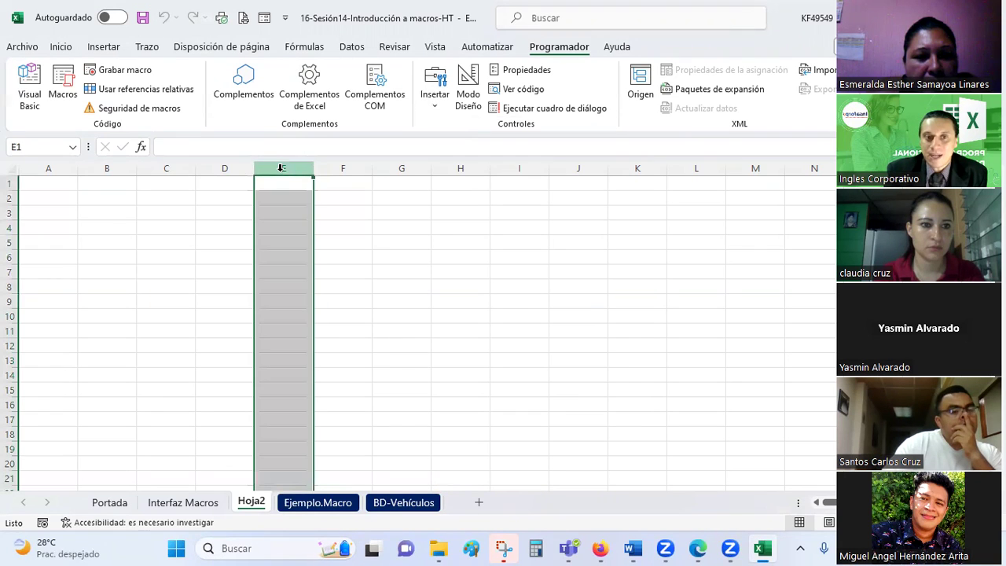
{"action": "left_click", "coordinate": [9, 227], "text": "ctrl"}
{"action": "left_click", "coordinate": [291, 230]}
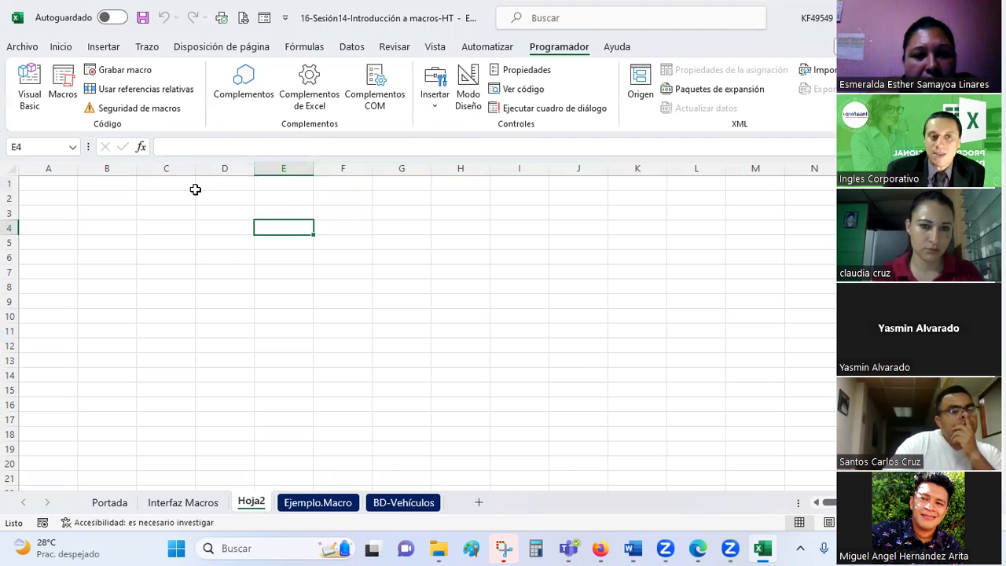
{"action": "left_click", "coordinate": [122, 77]}
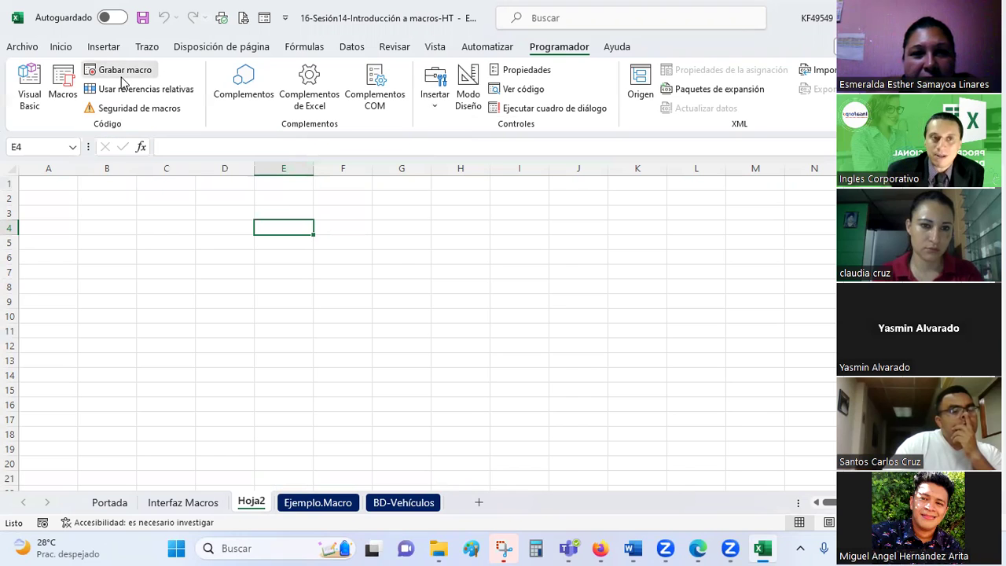
Step: Name the macro Prueba1, keep it in Este libro, and describe it 'Primera prueba con macros'
{"action": "left_click_drag", "start_coordinate": [680, 129], "coordinate": [251, 76]}
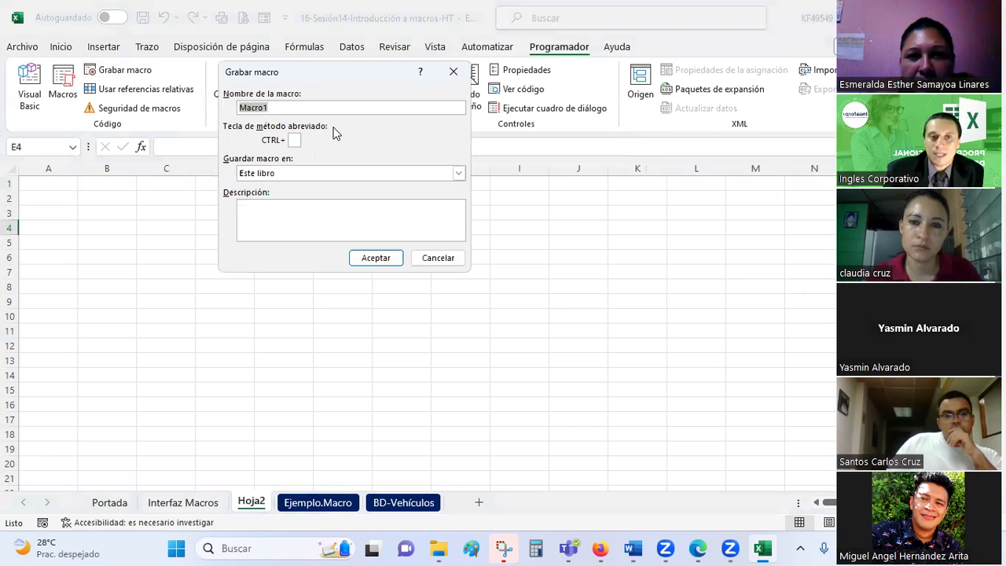
{"action": "type", "text": "Pr"}
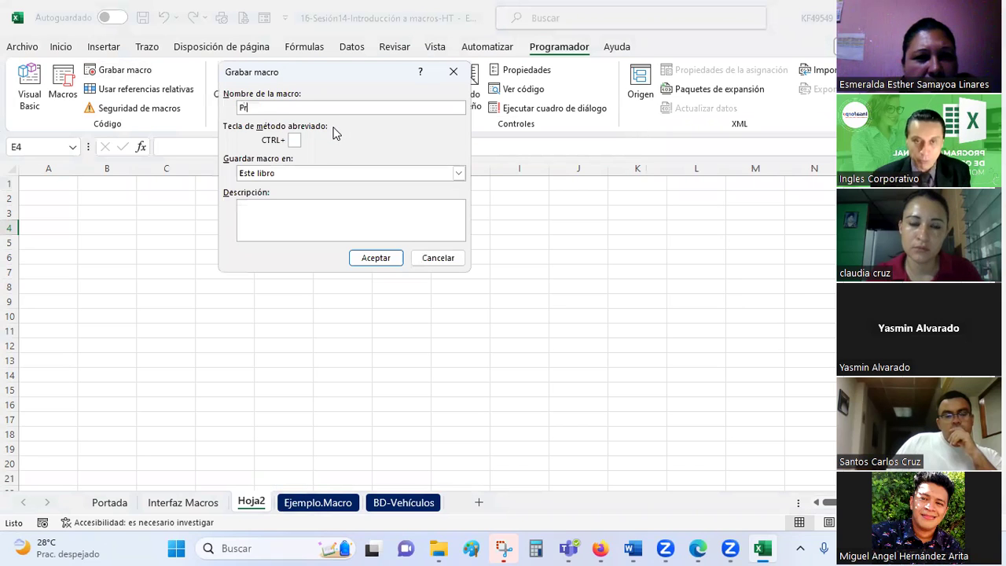
{"action": "type", "text": "ueba"}
{"action": "key", "text": "Tab"}
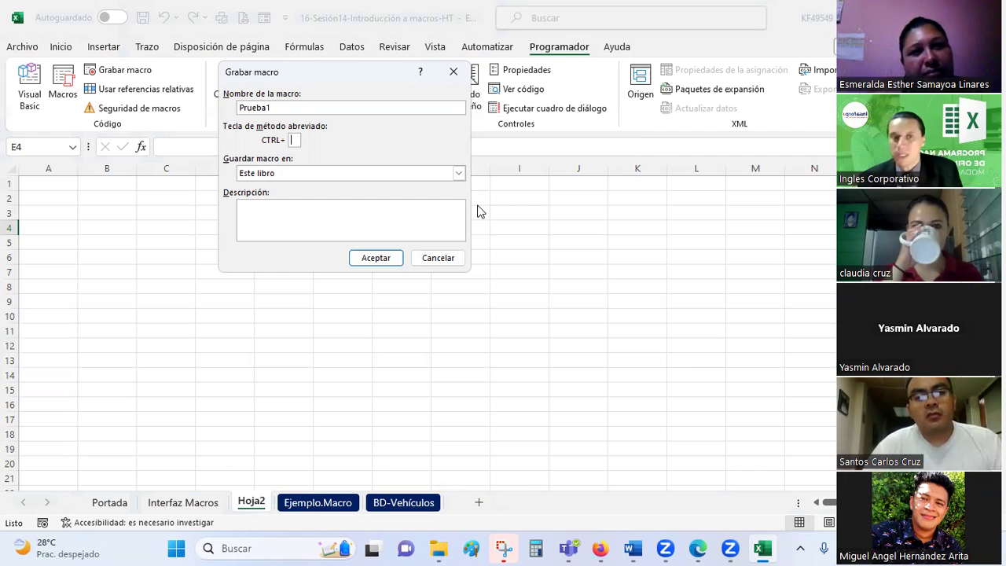
{"action": "left_click", "coordinate": [287, 218]}
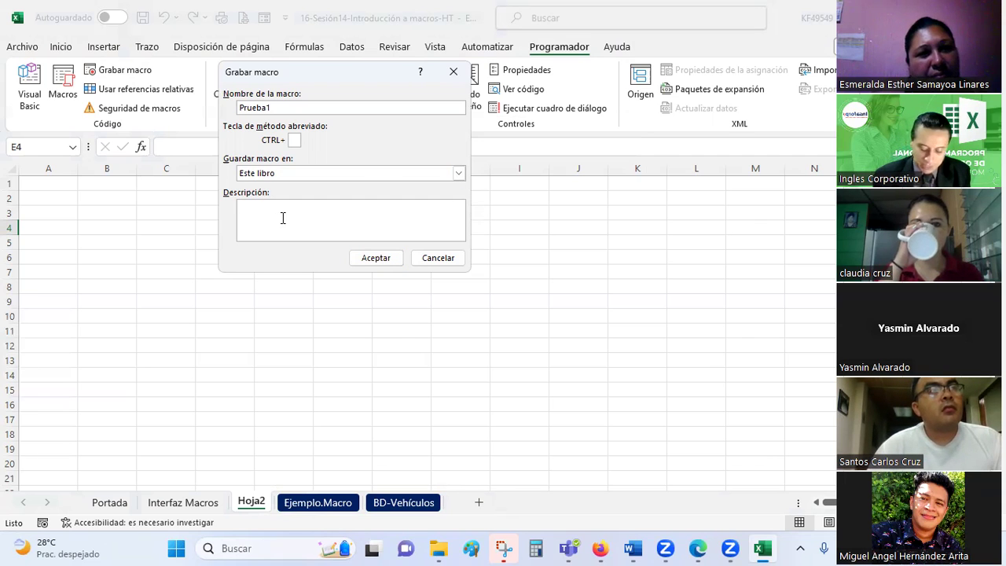
{"action": "type", "text": "Primera prueba con mis macros"}
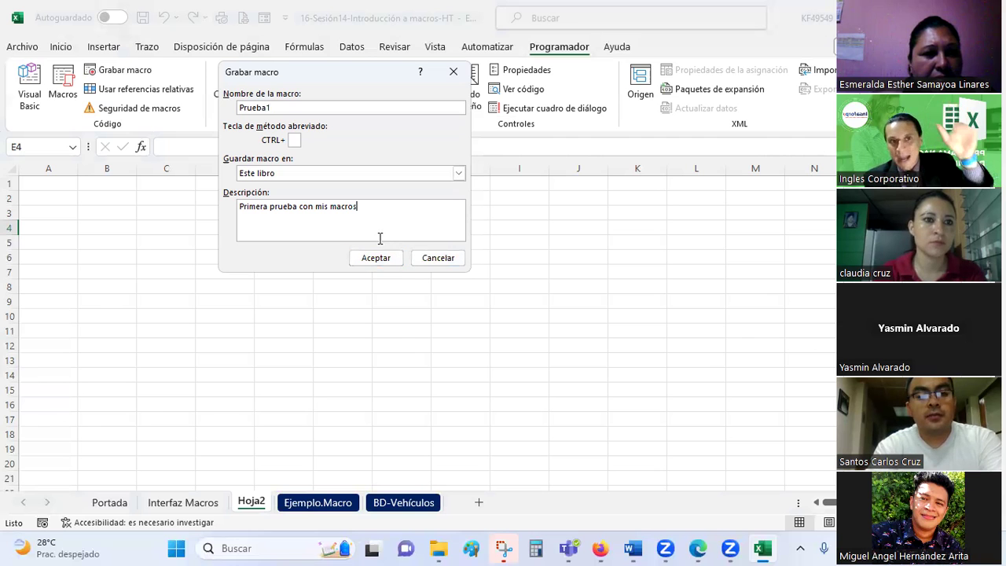
{"action": "key", "text": "Tab"}
{"action": "left_click", "coordinate": [256, 176]}
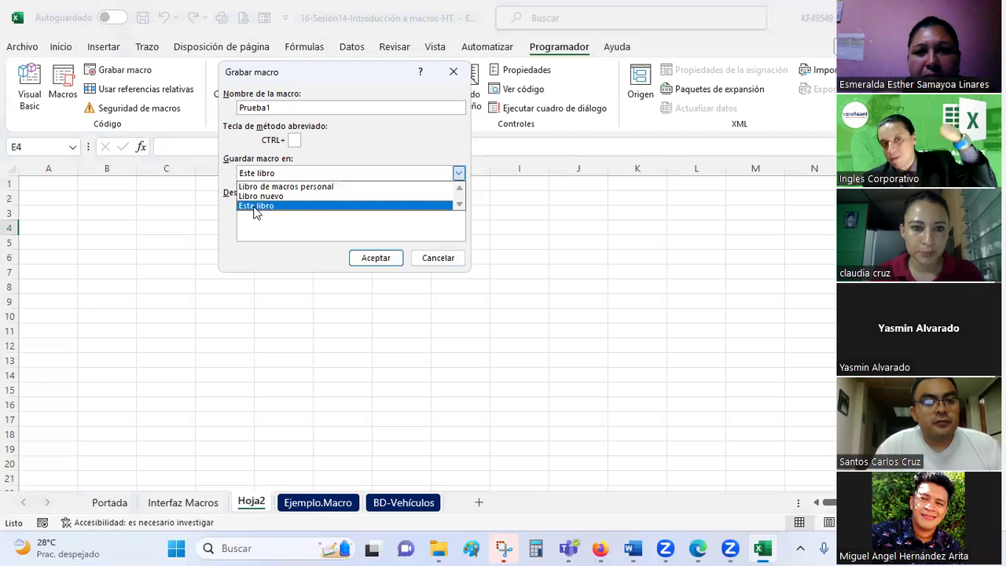
{"action": "left_click", "coordinate": [258, 206]}
{"action": "left_click", "coordinate": [259, 215]}
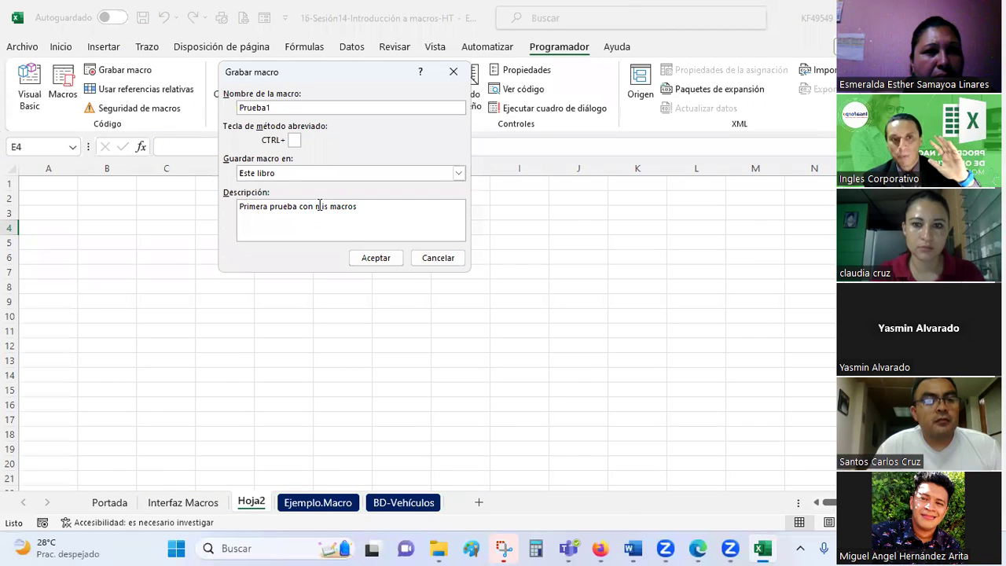
{"action": "left_click_drag", "start_coordinate": [317, 205], "coordinate": [327, 206]}
{"action": "key", "text": "BackSpace"}
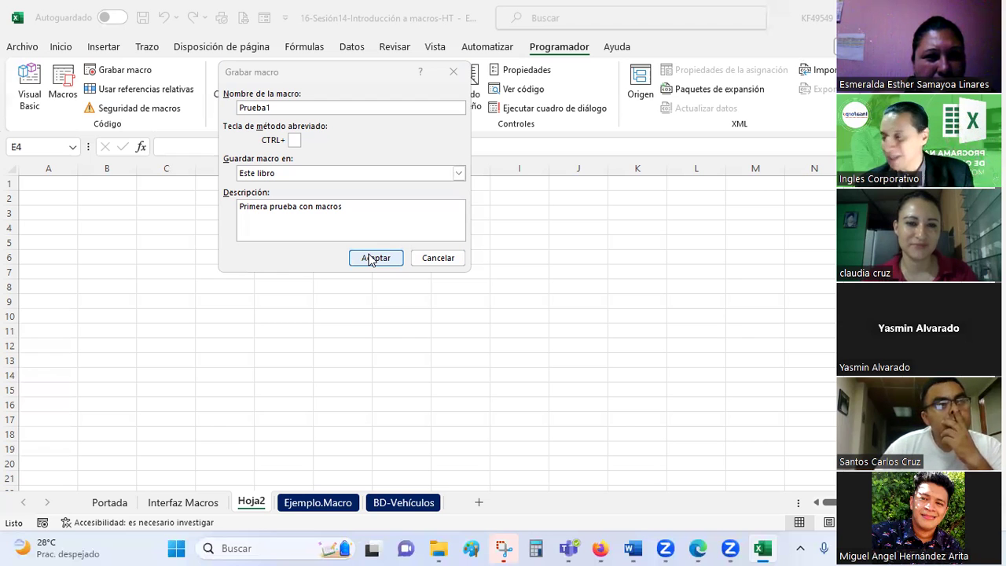
Step: Start recording Prueba1 and give cell E4 a black fill with white font
{"action": "left_click", "coordinate": [371, 258]}
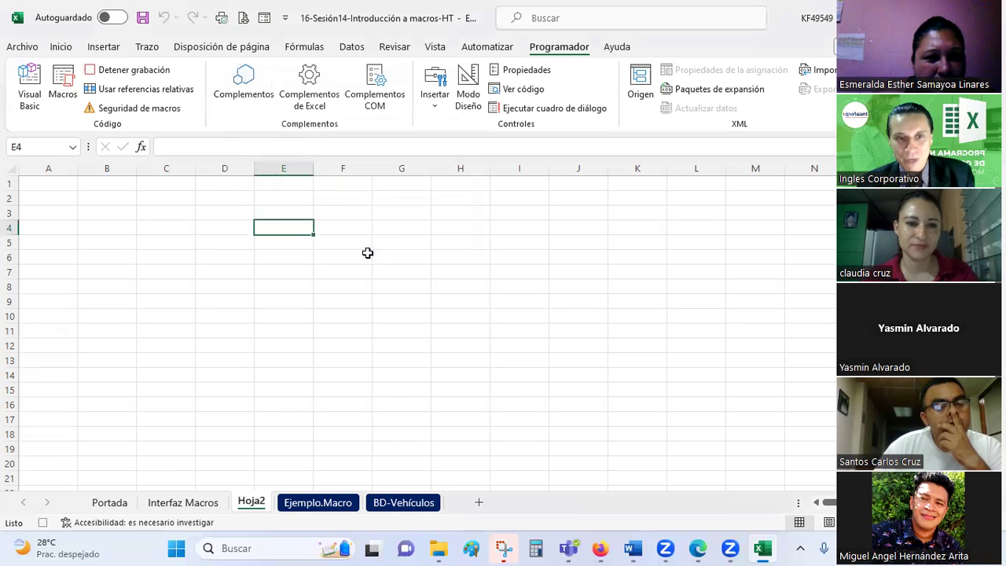
{"action": "left_click", "coordinate": [57, 48]}
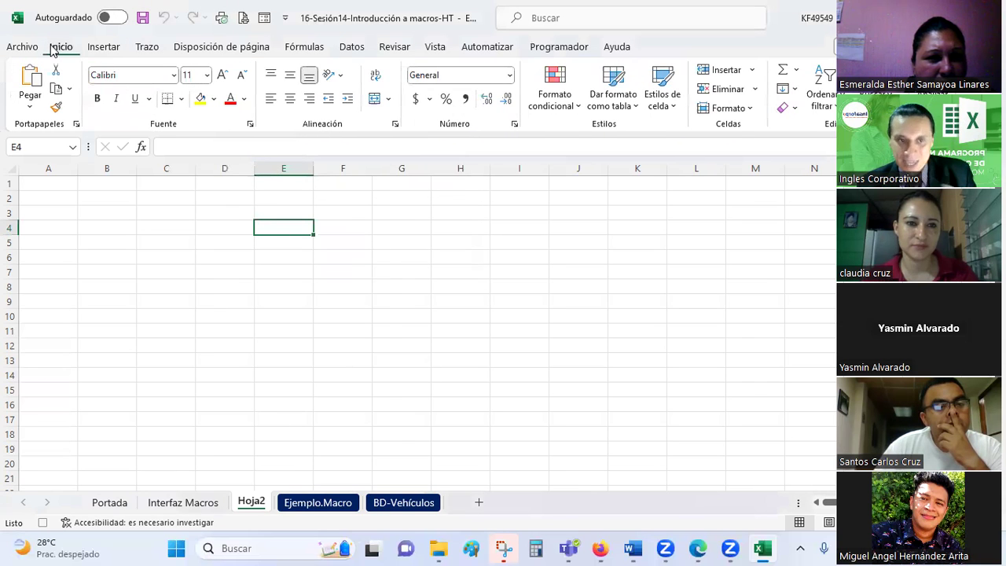
{"action": "left_click", "coordinate": [552, 49]}
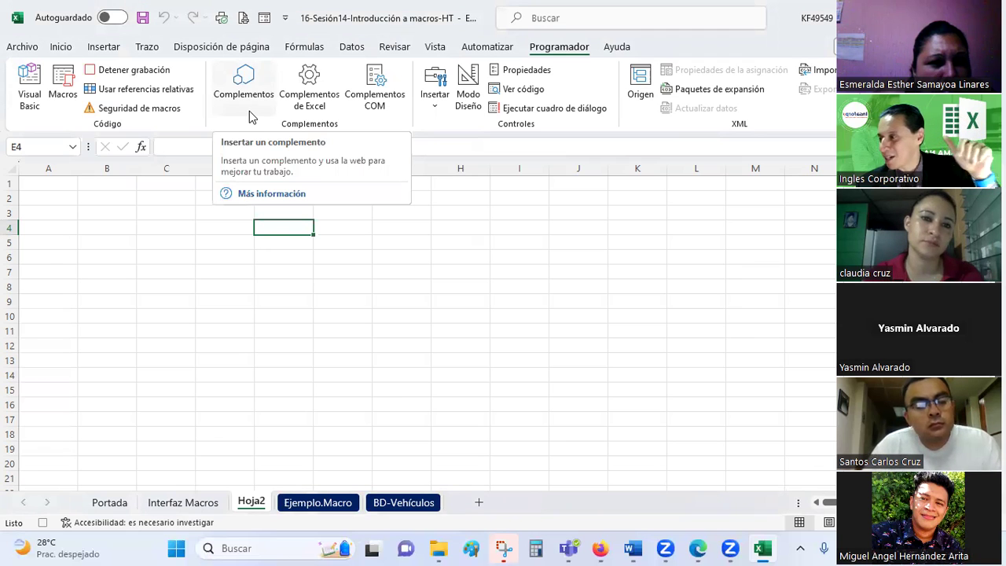
{"action": "left_click", "coordinate": [59, 46]}
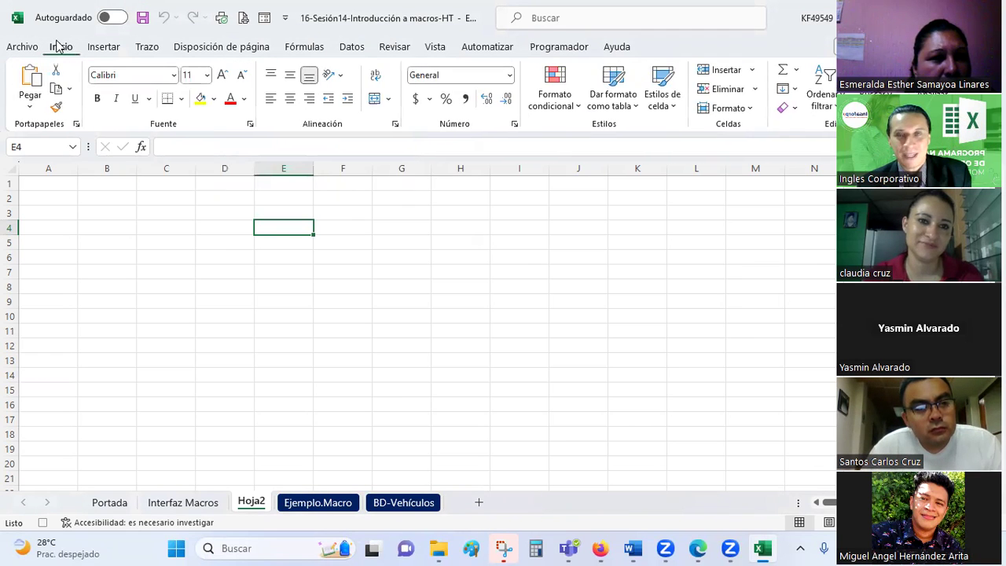
{"action": "left_click", "coordinate": [213, 99]}
{"action": "left_click", "coordinate": [212, 138]}
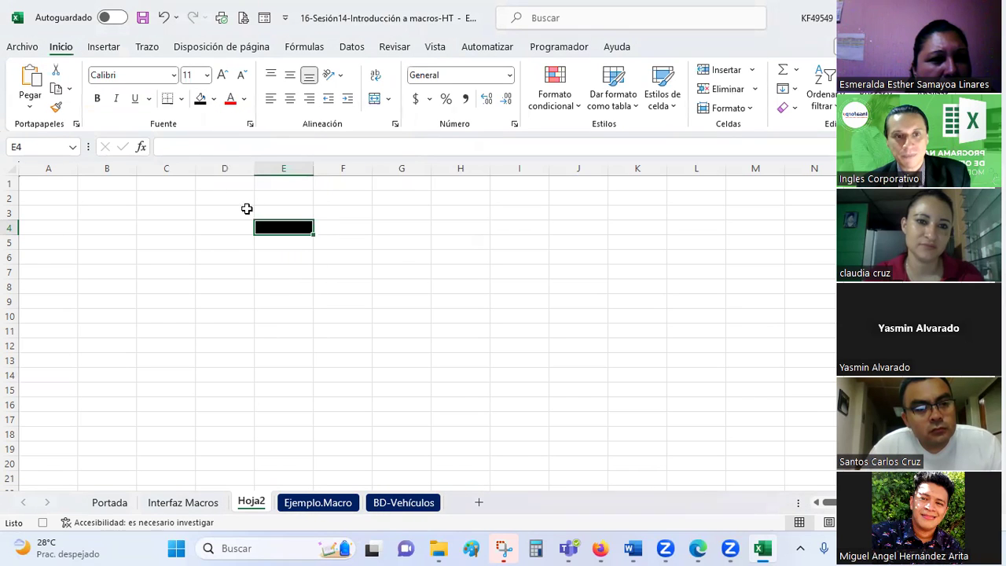
{"action": "left_click", "coordinate": [244, 99]}
{"action": "left_click", "coordinate": [228, 161]}
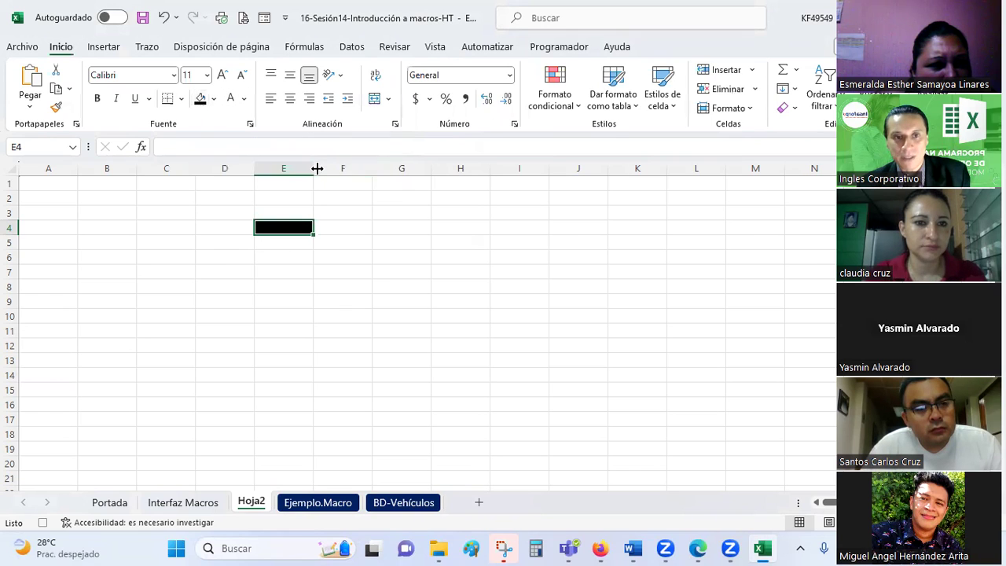
Step: Widen column E to 33.29 and enter 'Hola, Bienvenidos al curso de Excel Avanzado.' in E4
{"action": "left_click_drag", "start_coordinate": [314, 168], "coordinate": [430, 171]}
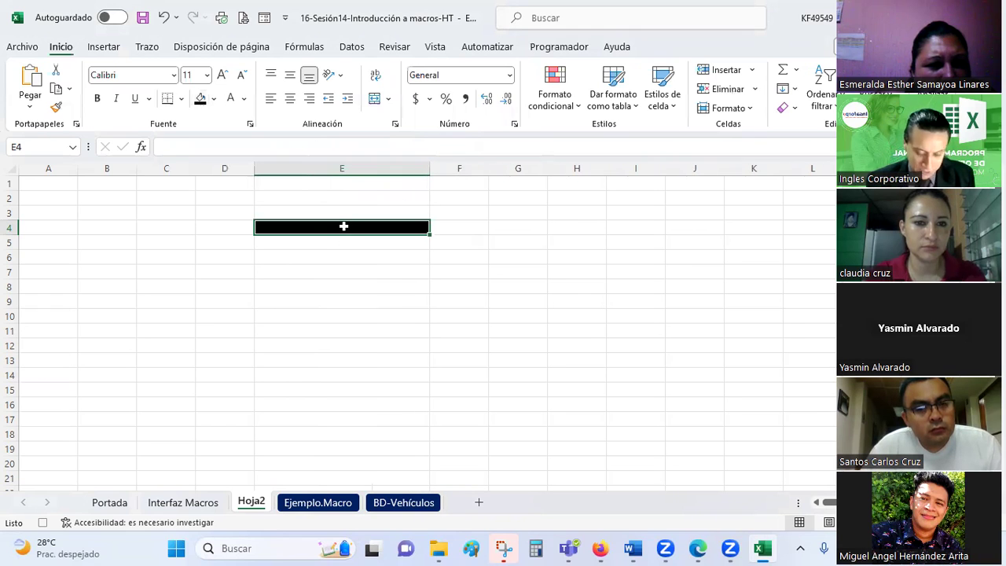
{"action": "type", "text": "H"}
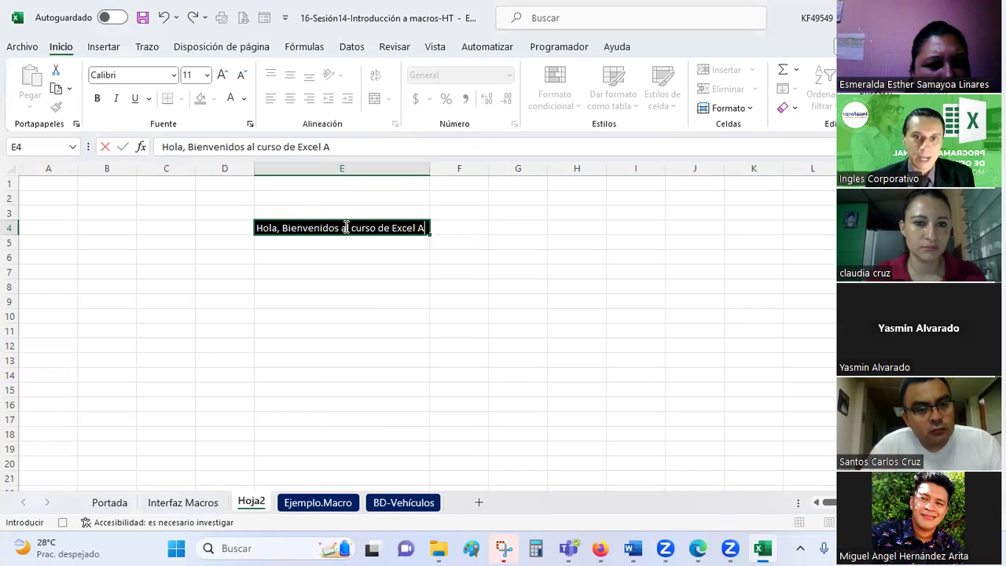
{"action": "type", "text": "vanzado."}
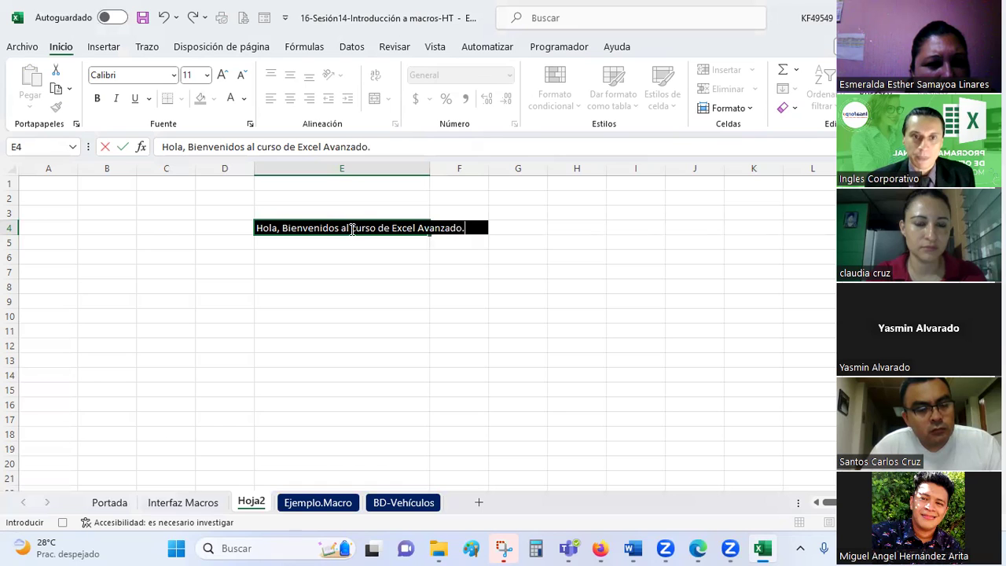
{"action": "left_click", "coordinate": [331, 332]}
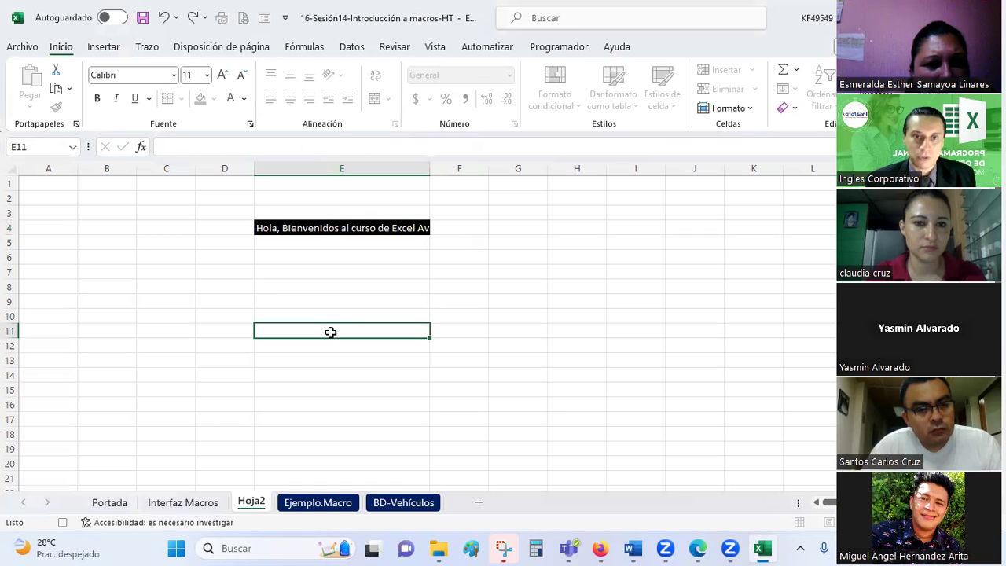
Step: Wrap E4's text and centre it both vertically and horizontally
{"action": "left_click", "coordinate": [321, 225]}
{"action": "left_click", "coordinate": [375, 75]}
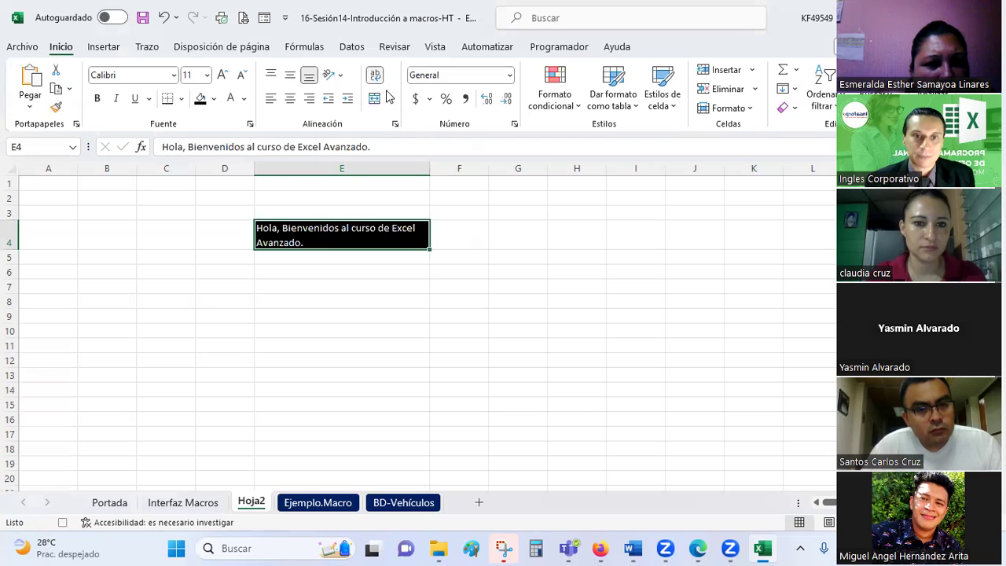
{"action": "left_click", "coordinate": [290, 75]}
{"action": "left_click", "coordinate": [291, 98]}
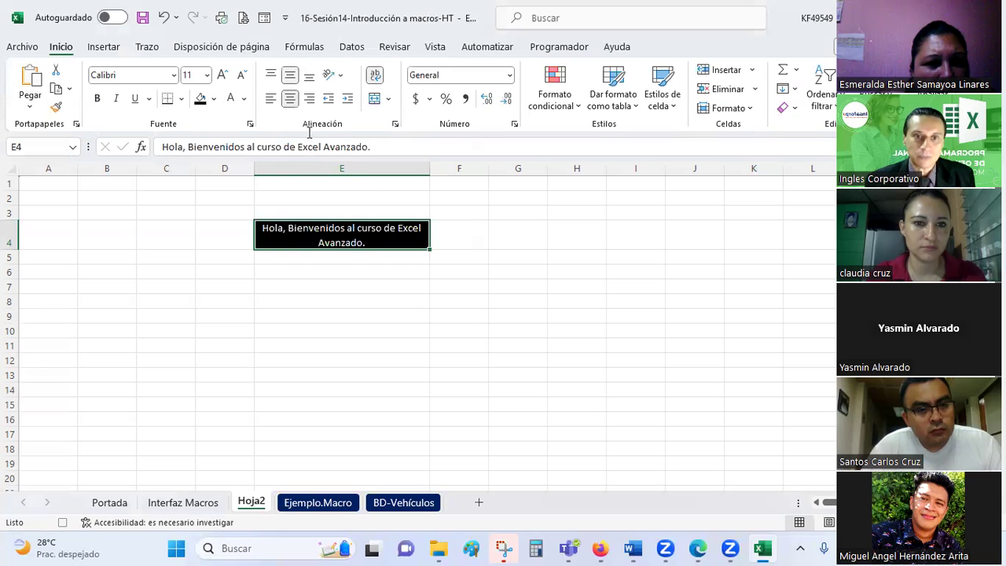
{"action": "left_click", "coordinate": [353, 286]}
{"action": "left_click", "coordinate": [338, 238]}
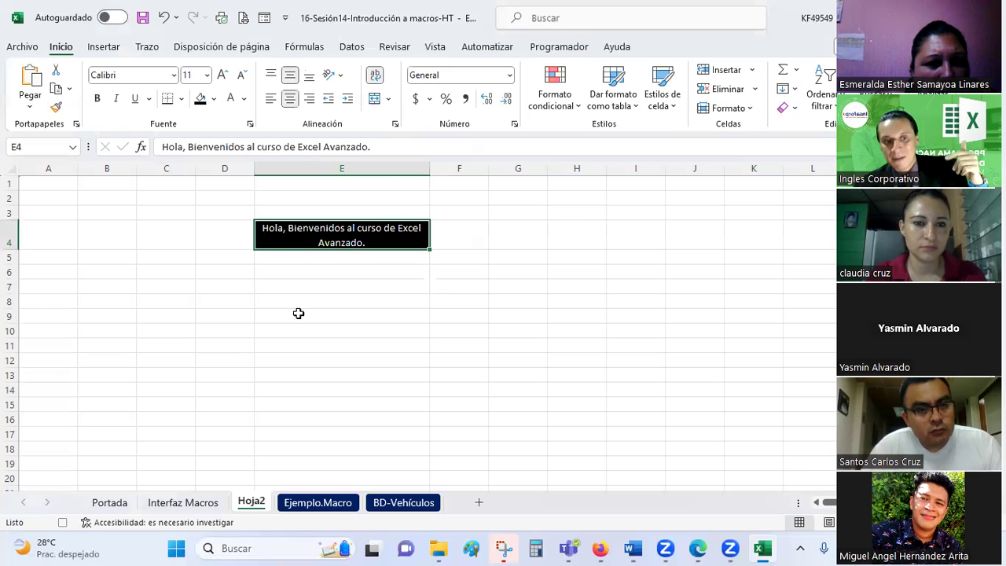
{"action": "left_click", "coordinate": [534, 48]}
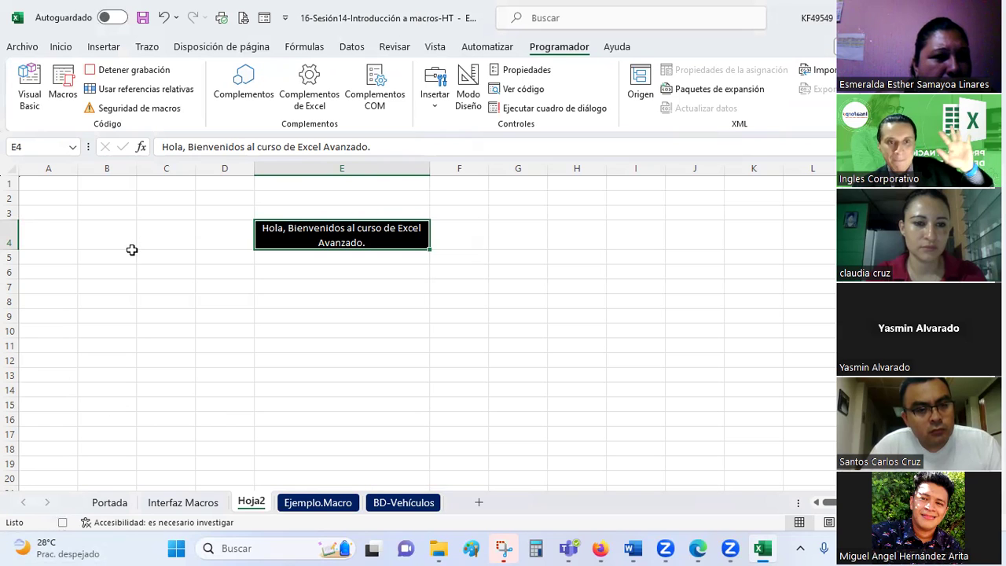
Step: Stop recording Prueba1, select E9, and open the Macro dialog listing Prueba1
{"action": "left_click", "coordinate": [123, 74]}
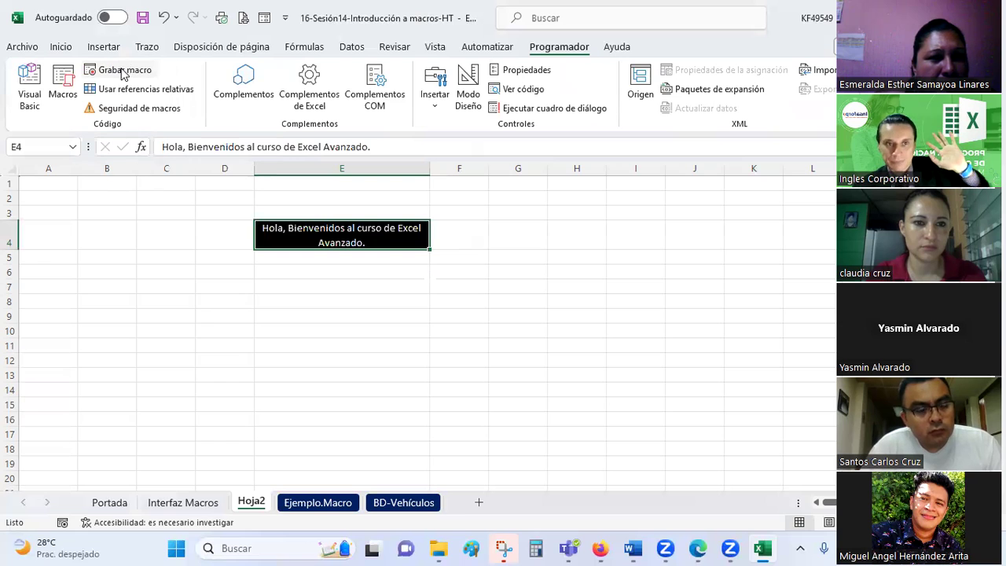
{"action": "left_click", "coordinate": [392, 316]}
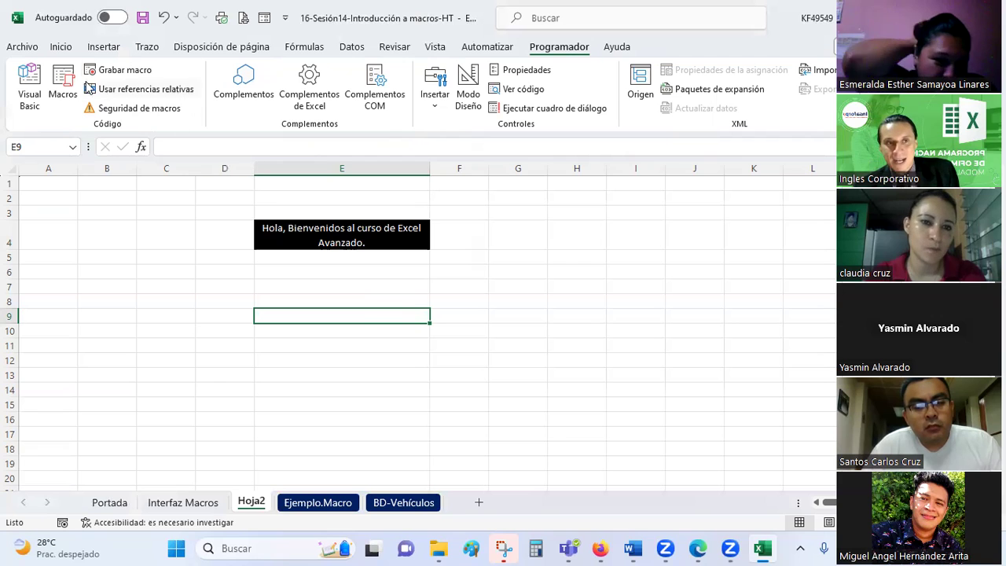
{"action": "left_click", "coordinate": [62, 79]}
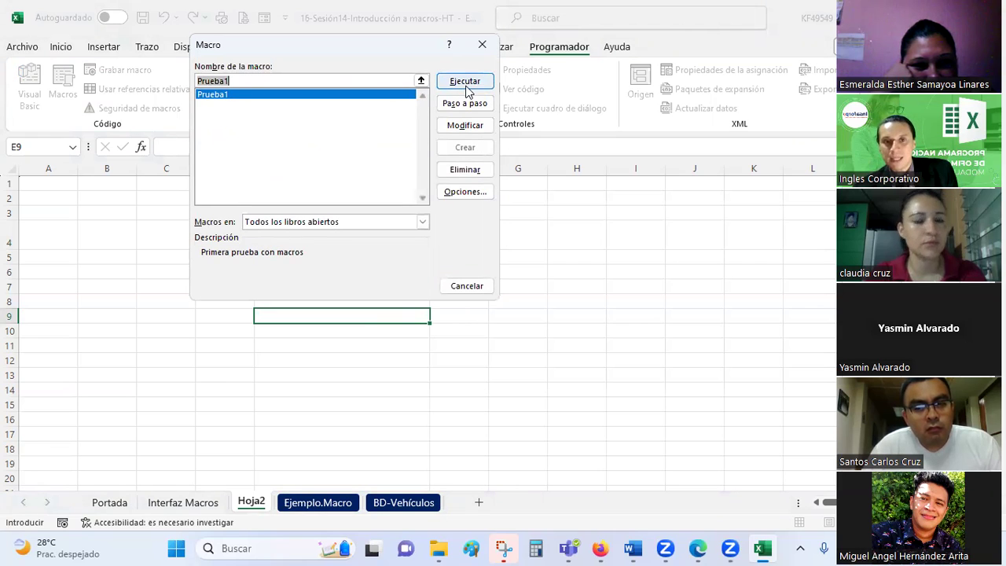
Step: Open Prueba1's code in the VBA editor and scroll through the recorded formatting statements
{"action": "left_click", "coordinate": [462, 128]}
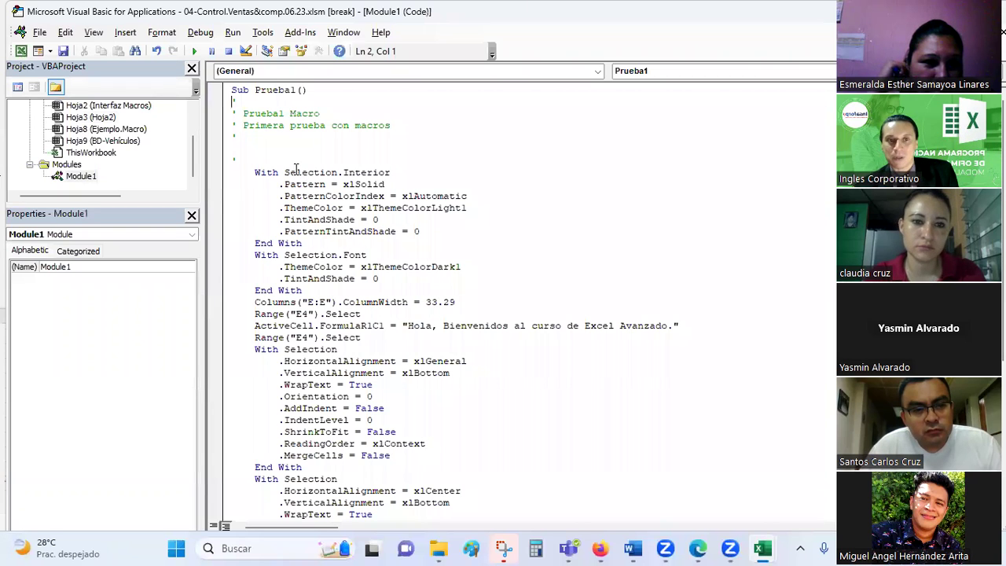
{"action": "scroll", "coordinate": [352, 171], "scroll_direction": "down", "scroll_amount": 1}
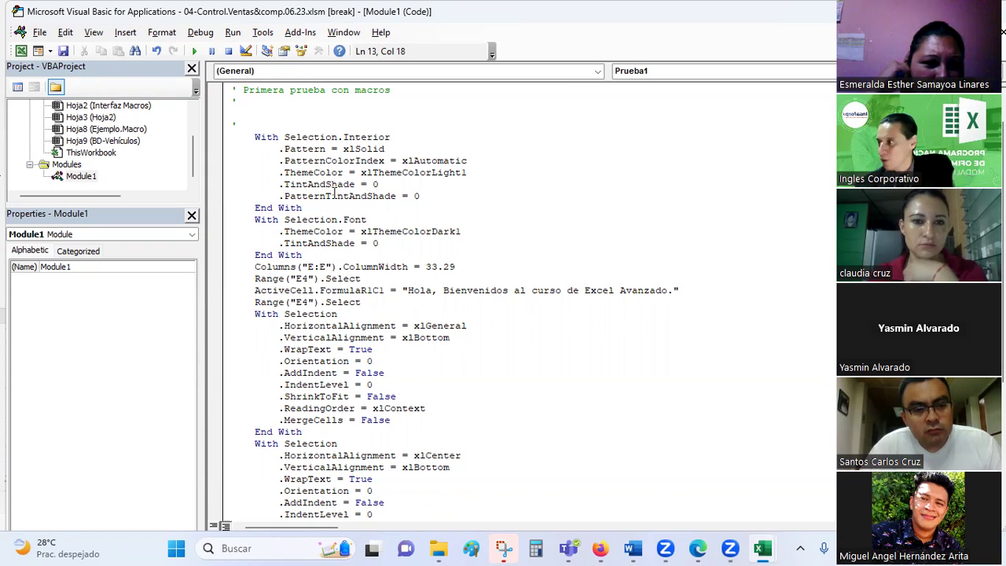
{"action": "scroll", "coordinate": [334, 193], "scroll_direction": "down", "scroll_amount": 2}
{"action": "scroll", "coordinate": [334, 194], "scroll_direction": "down", "scroll_amount": 1}
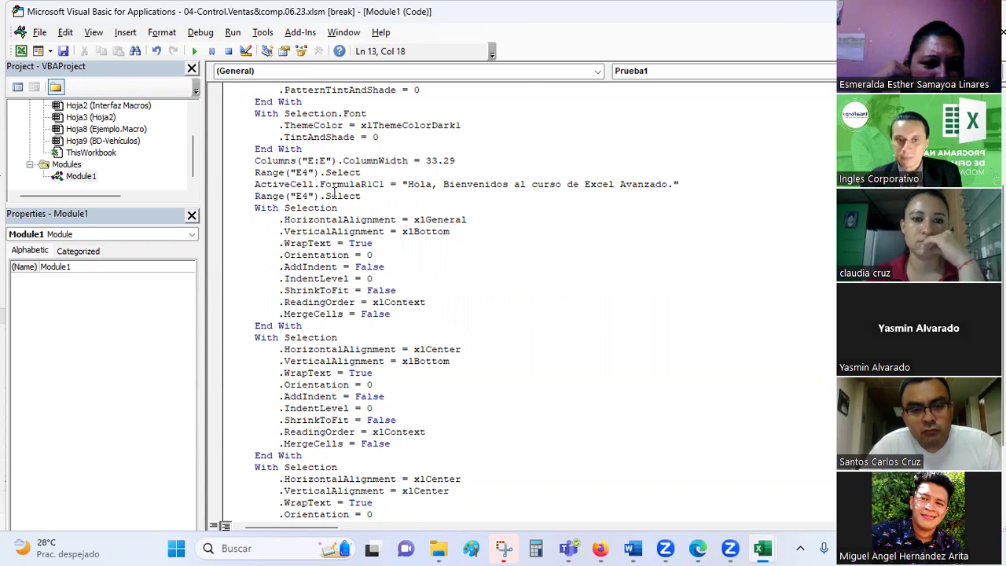
{"action": "left_click", "coordinate": [303, 255]}
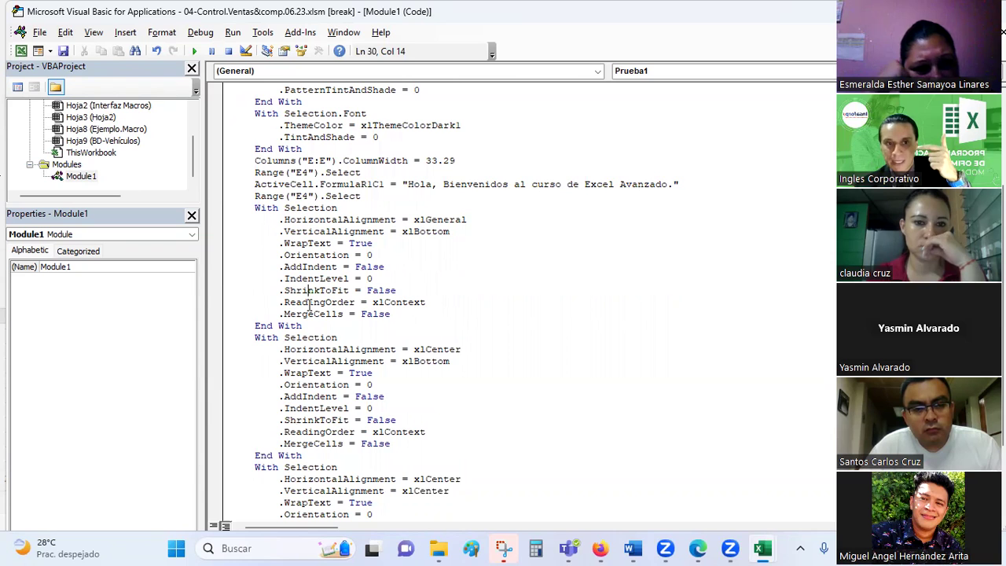
{"action": "scroll", "coordinate": [306, 288], "scroll_direction": "down", "scroll_amount": 2}
{"action": "scroll", "coordinate": [309, 298], "scroll_direction": "down", "scroll_amount": 1}
{"action": "left_click", "coordinate": [309, 303]}
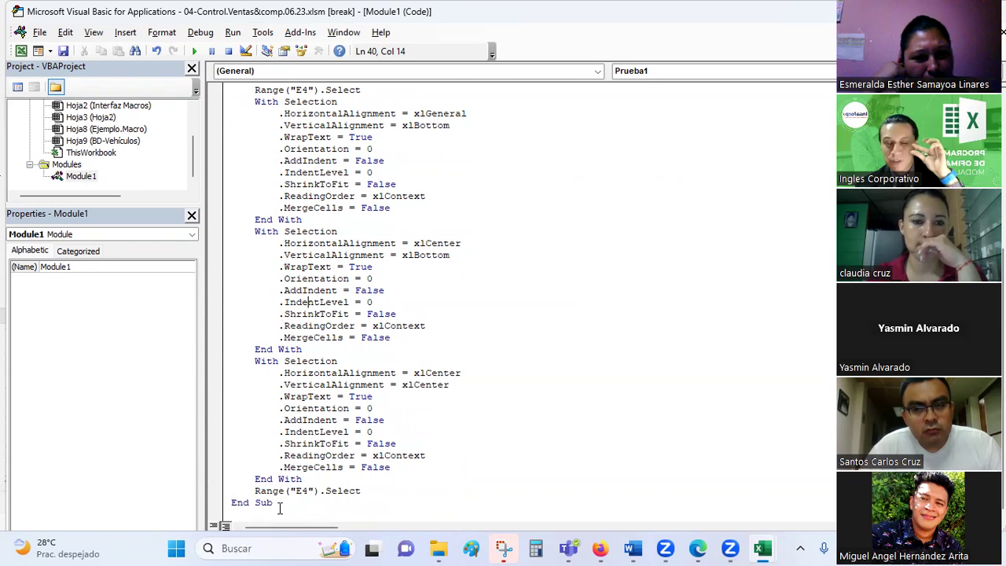
Step: Select the whole Prueba1 code, then return to Excel's Hoja2 with Alt+F11
{"action": "left_click_drag", "start_coordinate": [279, 508], "coordinate": [262, 10]}
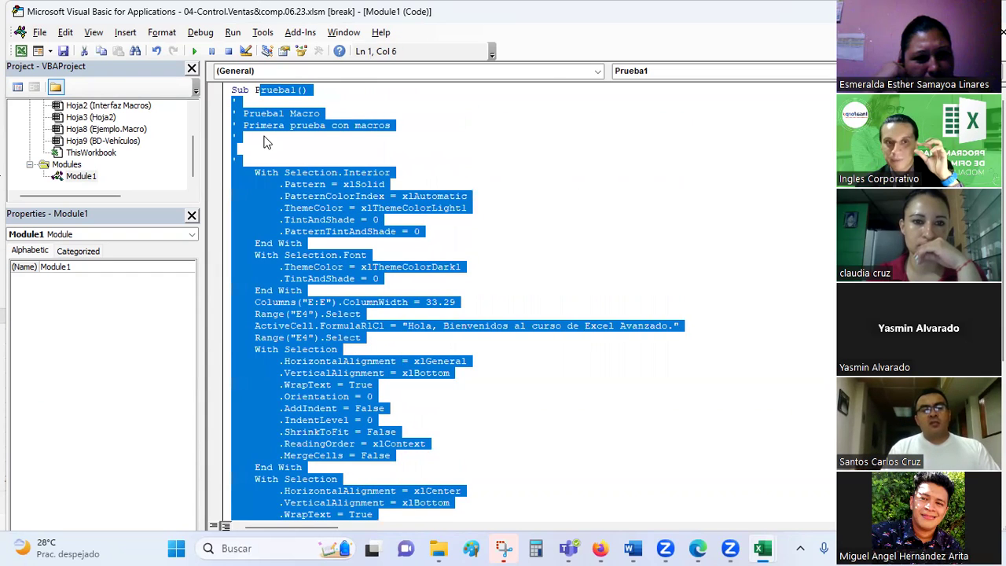
{"action": "left_click", "coordinate": [265, 138]}
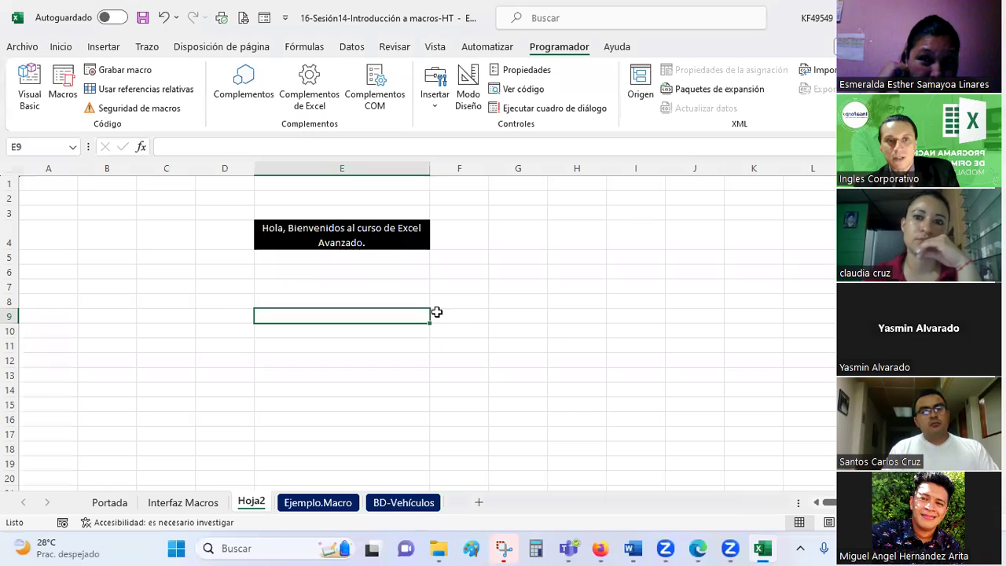
{"action": "key", "text": "alt+F11"}
{"action": "left_click", "coordinate": [342, 388]}
Step: Run the Prueba1 macro from the Macro dialog with cell E6 selected
{"action": "left_click", "coordinate": [309, 267]}
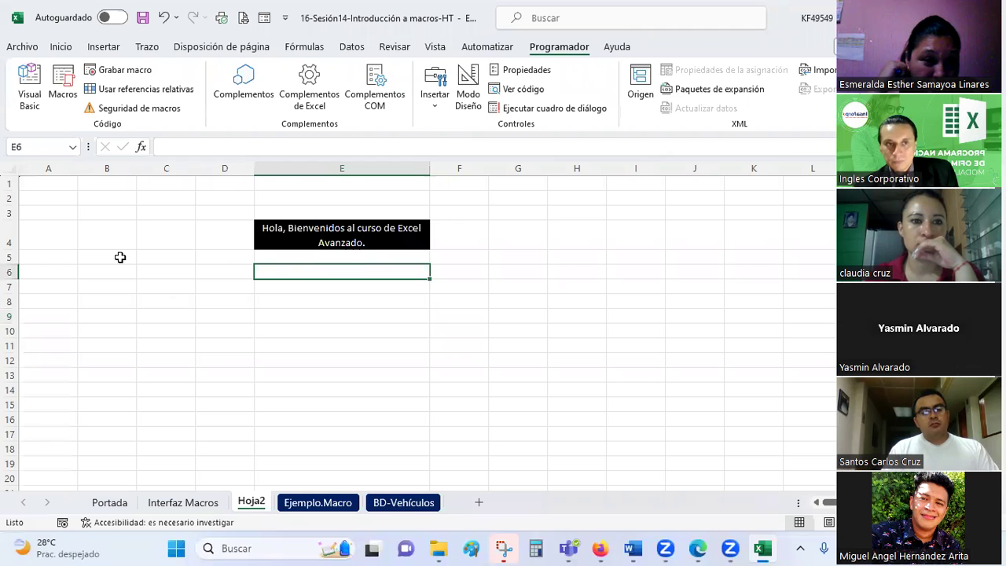
{"action": "left_click", "coordinate": [67, 96]}
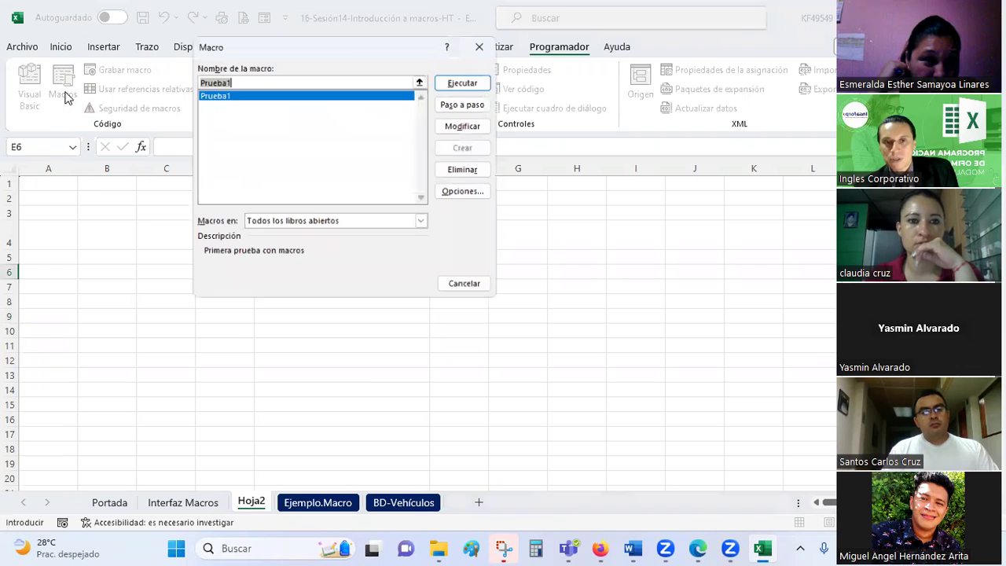
{"action": "mouse_move", "coordinate": [304, 35]}
{"action": "left_mouse_down"}
{"action": "mouse_move", "coordinate": [315, 60]}
{"action": "mouse_move", "coordinate": [585, 237]}
{"action": "left_mouse_up"}
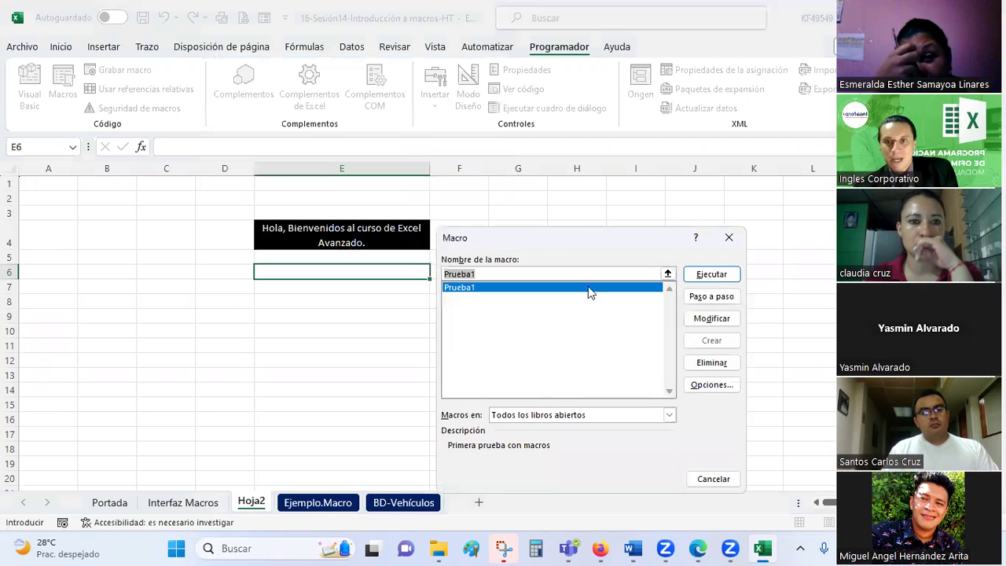
{"action": "left_click", "coordinate": [460, 287]}
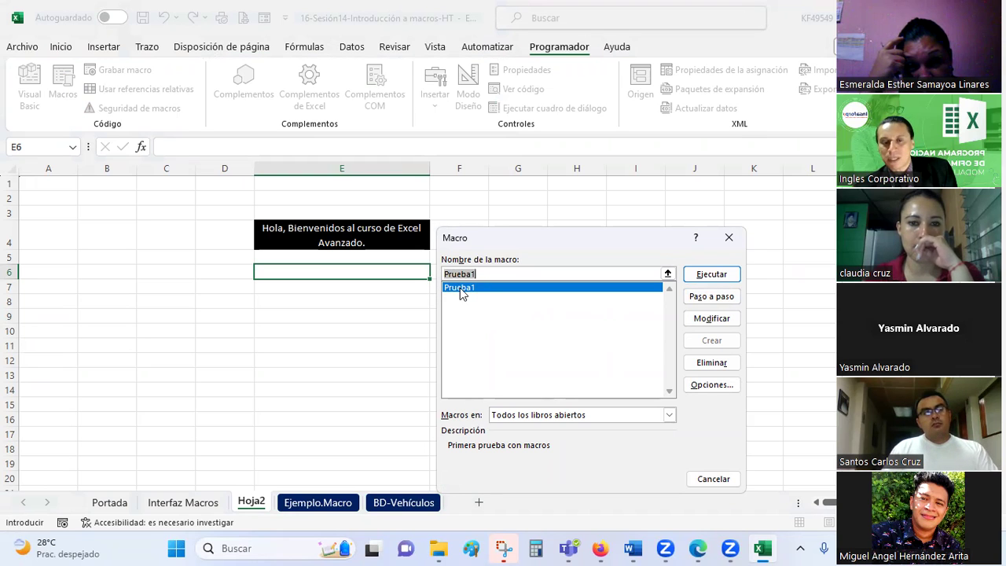
{"action": "left_click", "coordinate": [711, 274]}
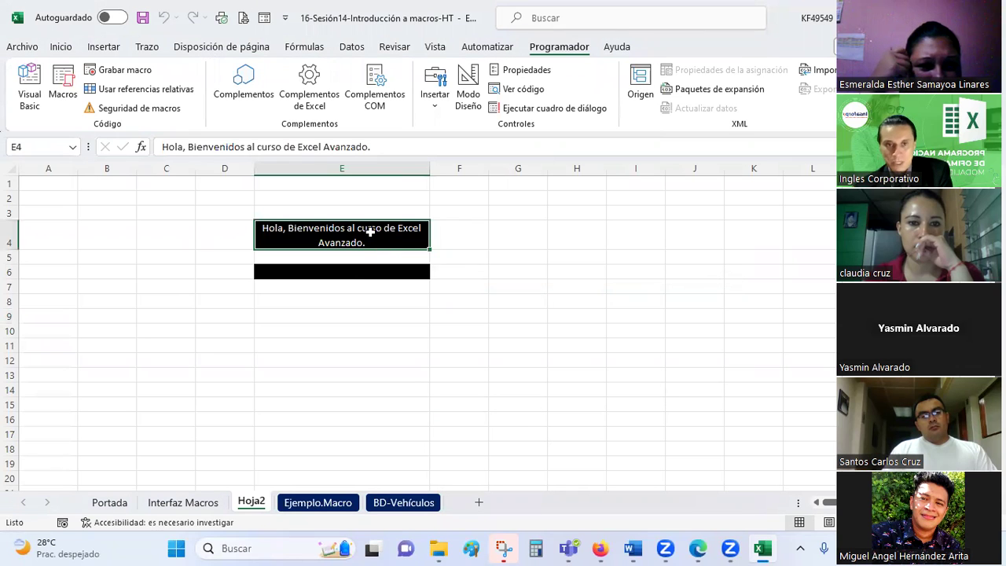
Step: Clear the formatting of E2:E10 by format-painting from blank cell F2
{"action": "left_click_drag", "start_coordinate": [369, 232], "coordinate": [354, 287]}
{"action": "left_click", "coordinate": [60, 47]}
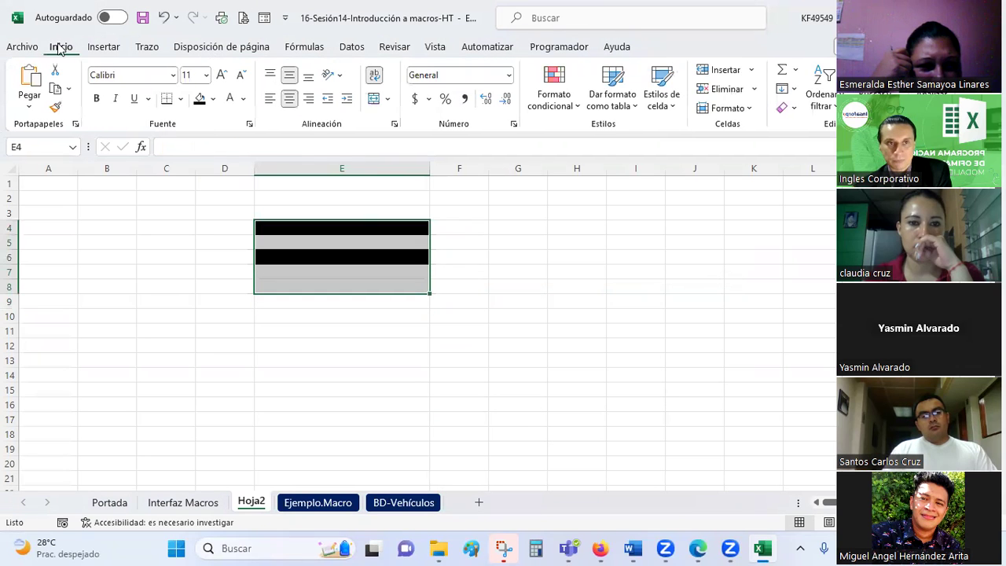
{"action": "left_click", "coordinate": [180, 100]}
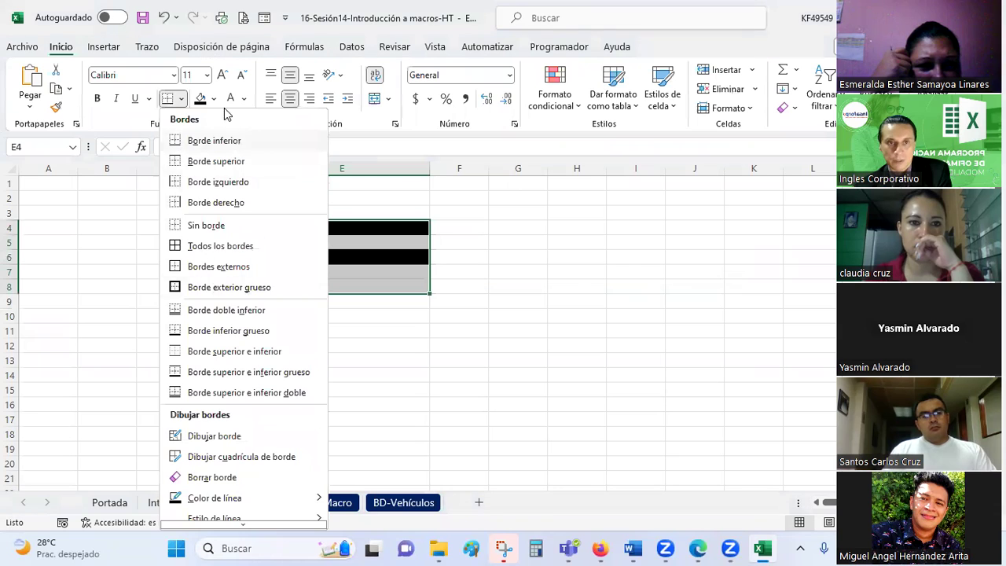
{"action": "left_click", "coordinate": [207, 285]}
{"action": "left_click", "coordinate": [444, 196]}
{"action": "left_click", "coordinate": [55, 107]}
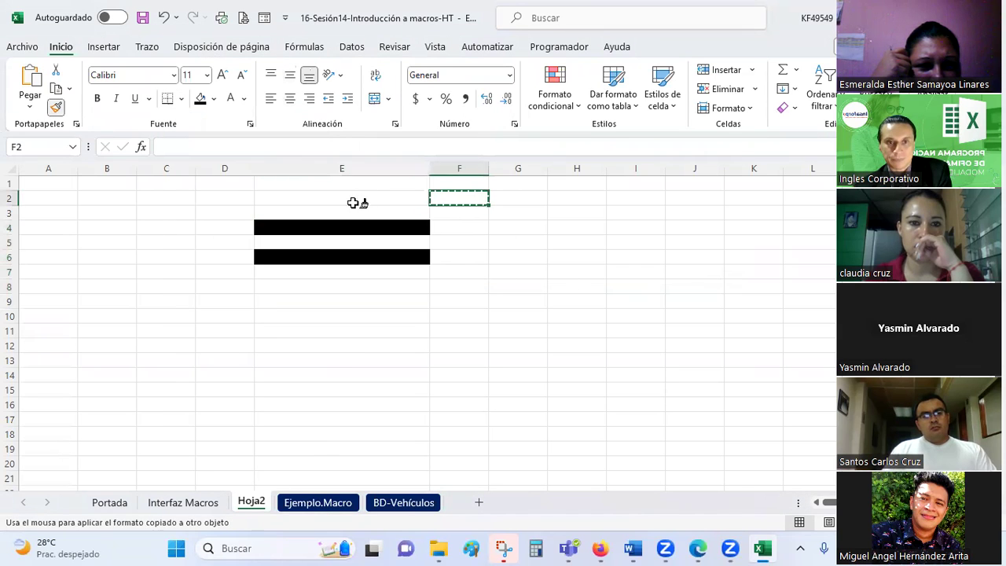
{"action": "left_click_drag", "start_coordinate": [355, 198], "coordinate": [367, 314]}
Step: Rerun Prueba1 with cell E12 selected to test the macro again
{"action": "left_click", "coordinate": [343, 340]}
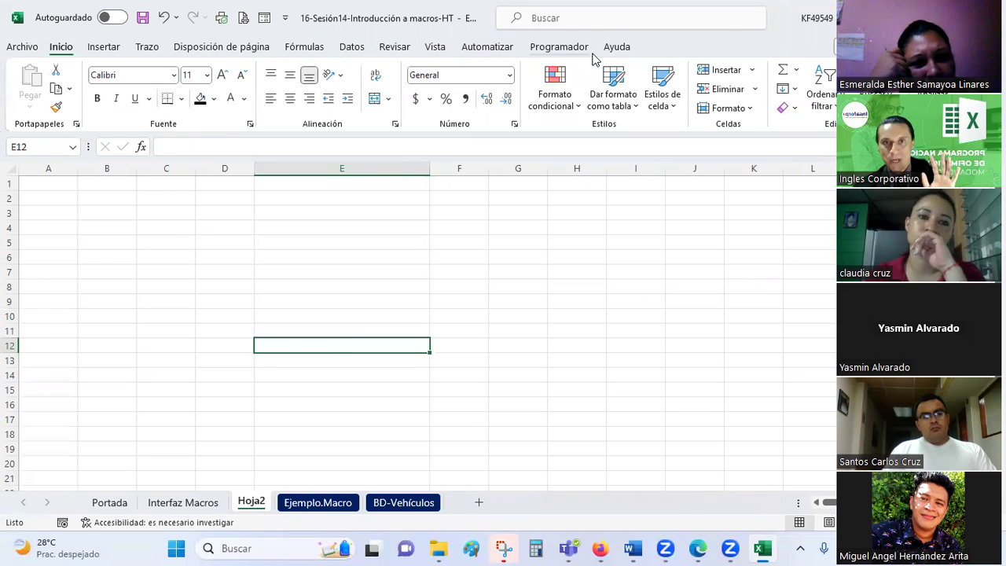
{"action": "left_click", "coordinate": [559, 46]}
{"action": "left_click", "coordinate": [62, 87]}
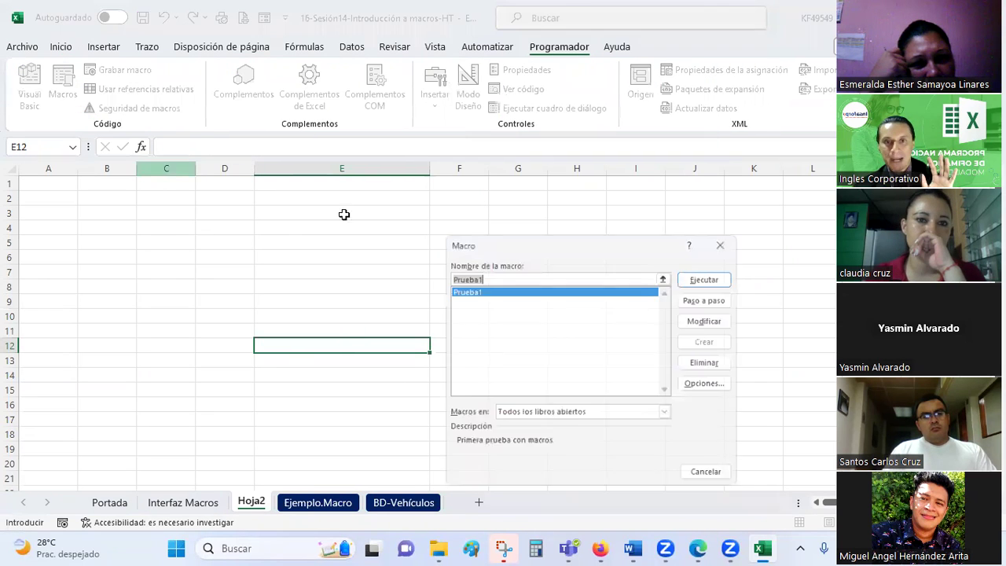
{"action": "left_click", "coordinate": [713, 279]}
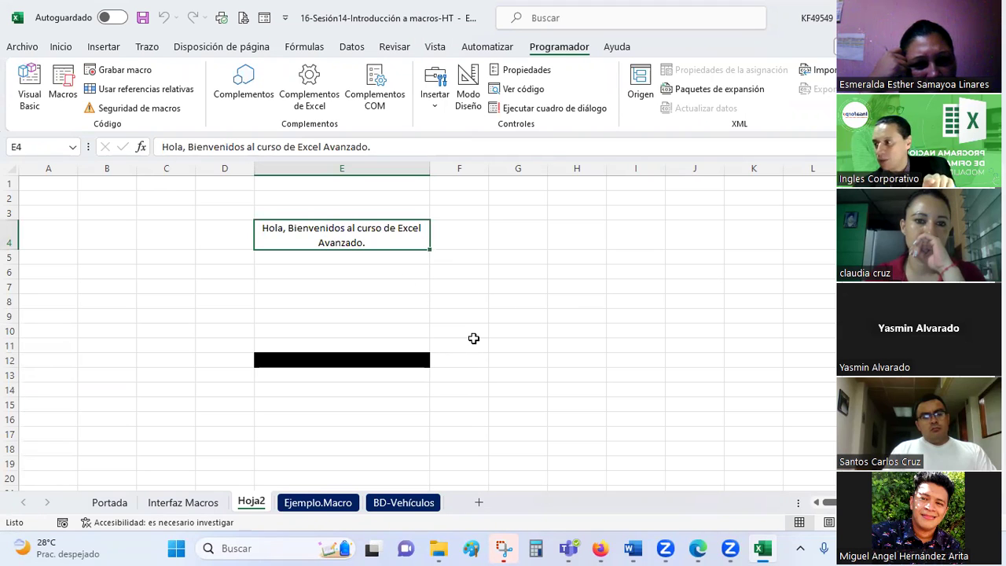
{"action": "left_click", "coordinate": [355, 359]}
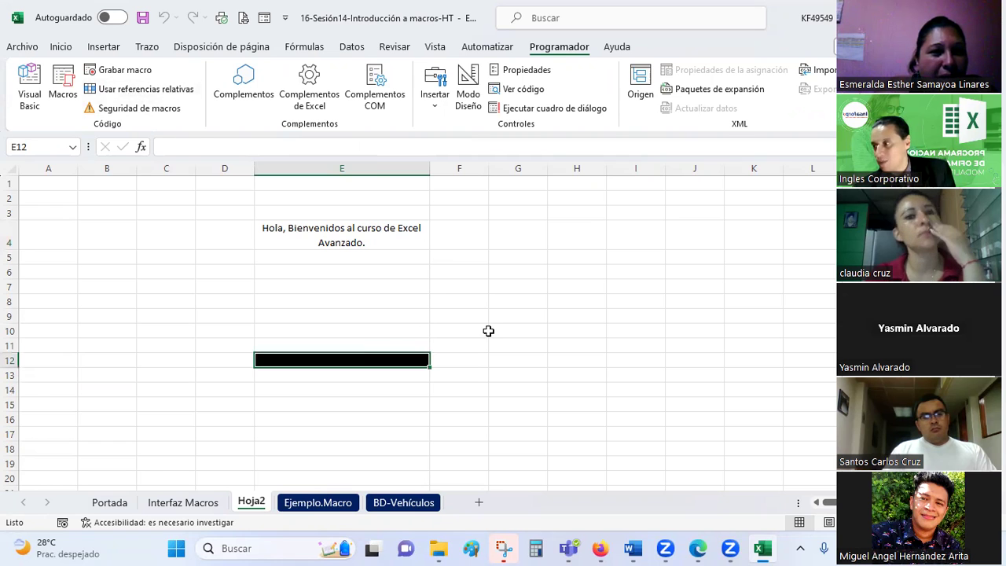
Step: Format-paint blank E2 over E4:E15 and delete the welcome text from E4
{"action": "left_click", "coordinate": [274, 198]}
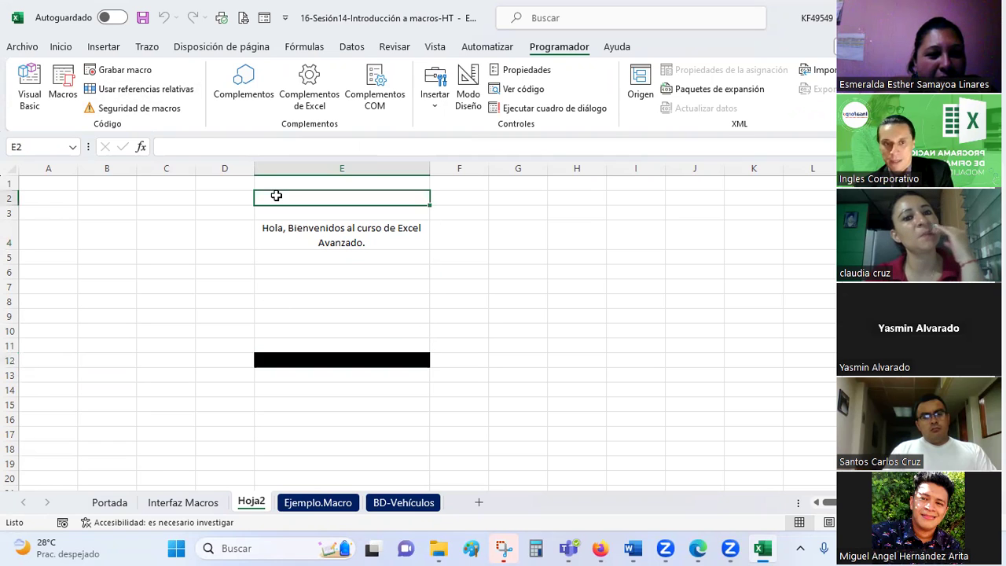
{"action": "left_click", "coordinate": [62, 47]}
{"action": "left_click", "coordinate": [56, 107]}
{"action": "left_click_drag", "start_coordinate": [338, 230], "coordinate": [346, 393]}
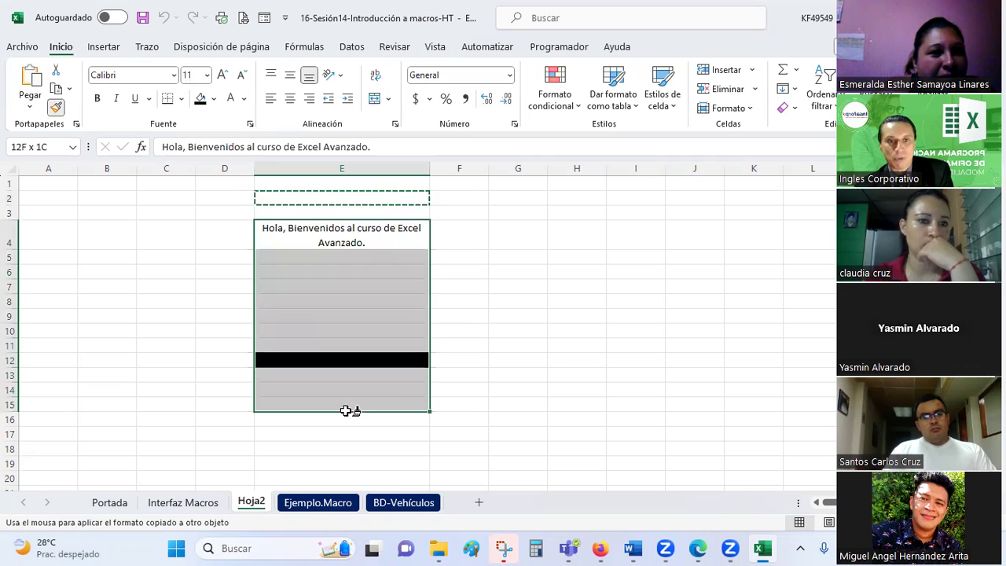
{"action": "left_click", "coordinate": [583, 356]}
{"action": "left_click", "coordinate": [395, 226]}
{"action": "key", "text": "Delete"}
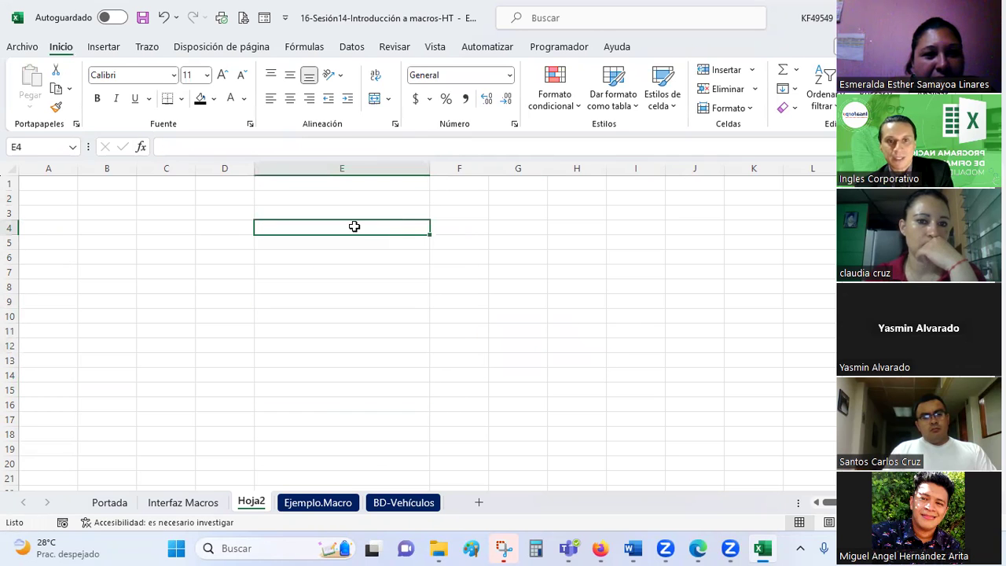
Step: Run Prueba1 once more on the cleared sheet from the Macro dialog
{"action": "left_click", "coordinate": [559, 46]}
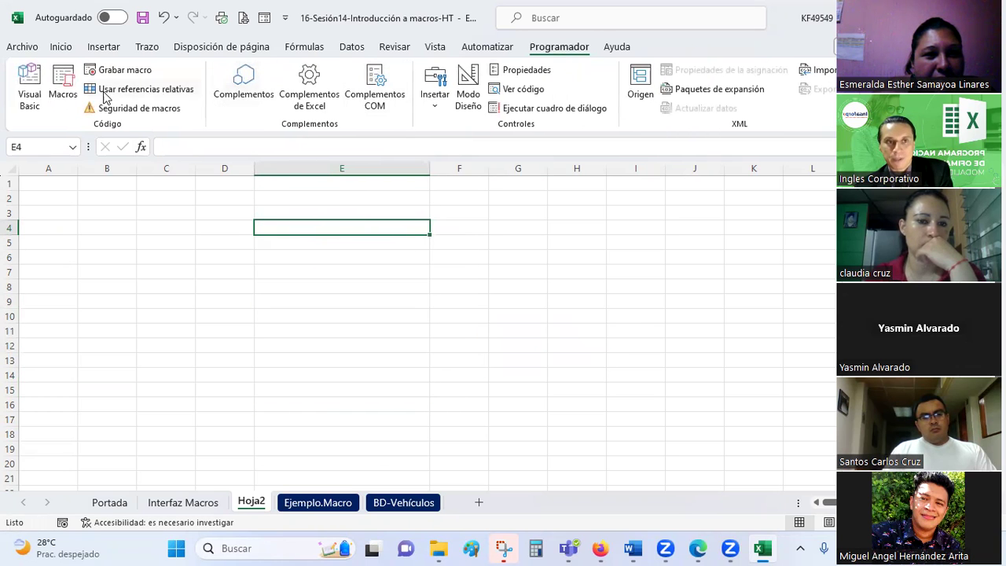
{"action": "left_click", "coordinate": [56, 81]}
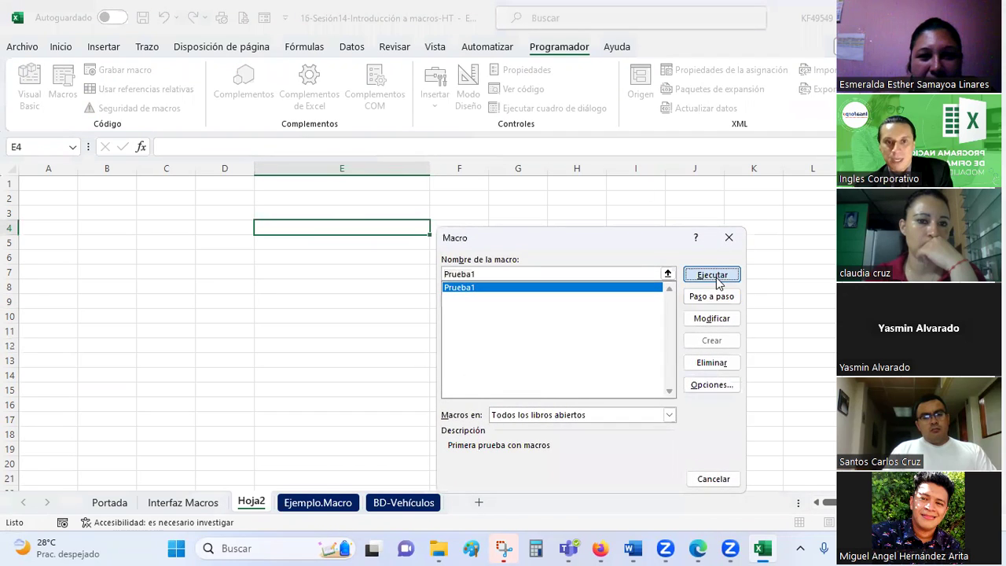
{"action": "left_click", "coordinate": [712, 275]}
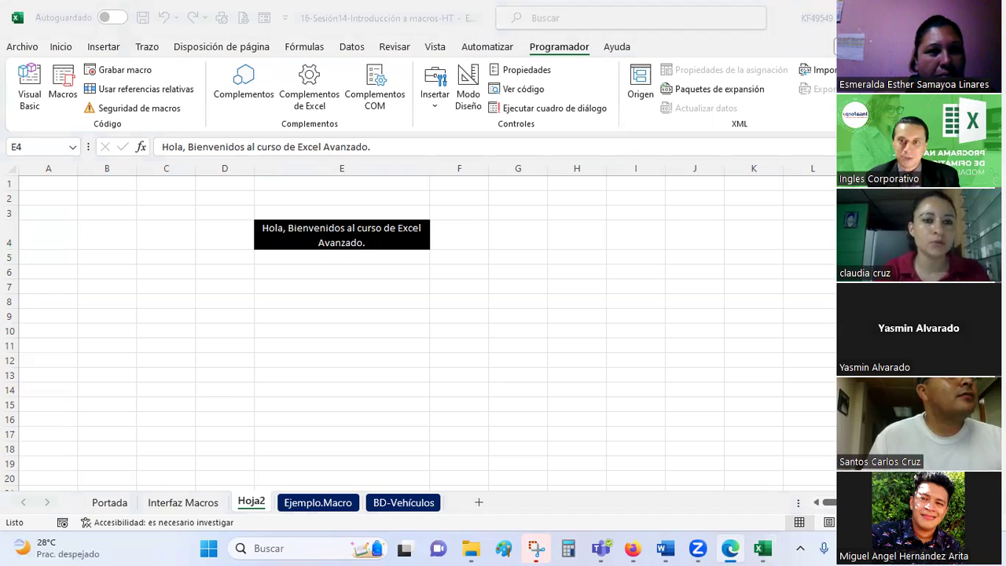
{"action": "key", "text": "alt+Tab"}
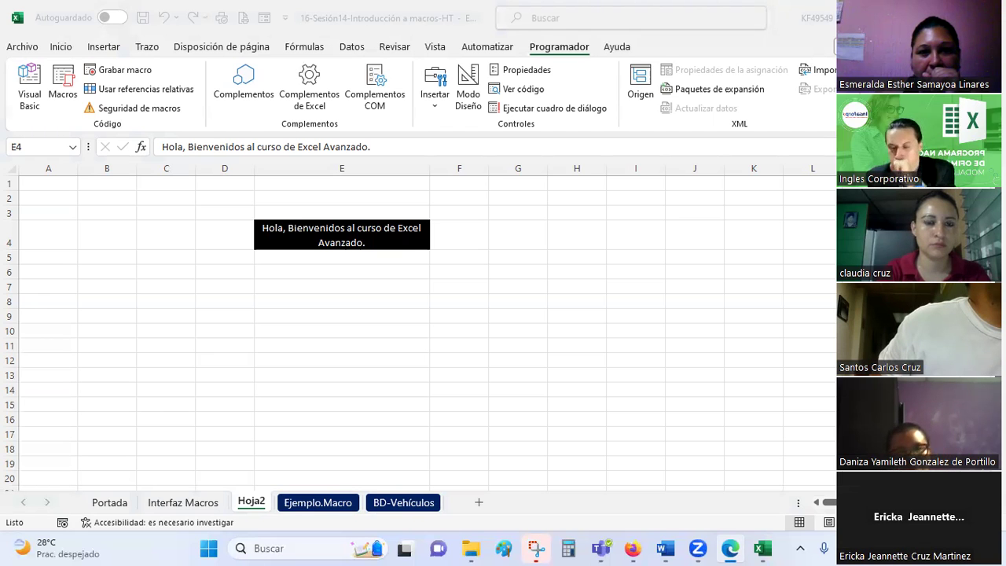
{"action": "left_click", "coordinate": [294, 275]}
{"action": "left_click", "coordinate": [298, 274]}
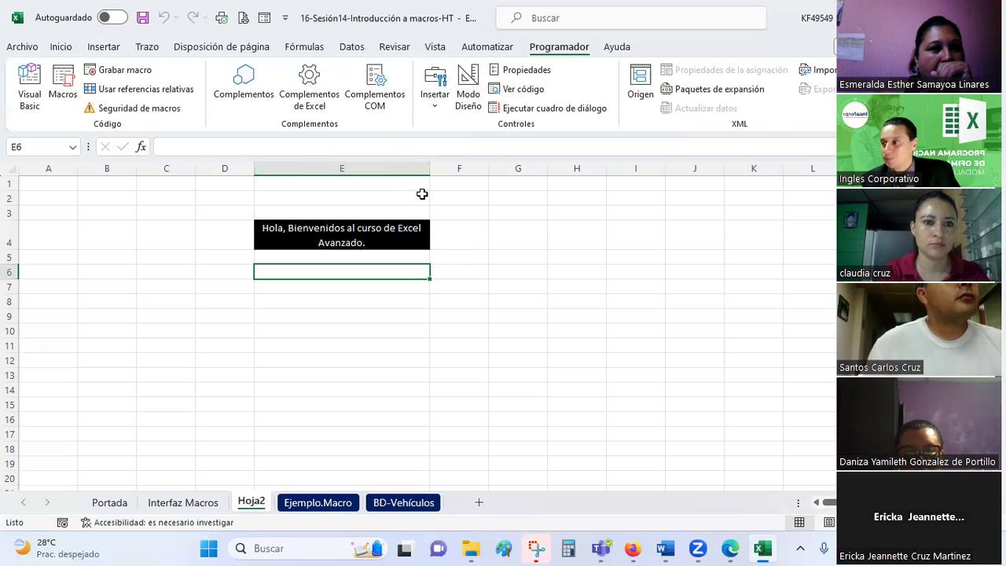
{"action": "left_click", "coordinate": [128, 71]}
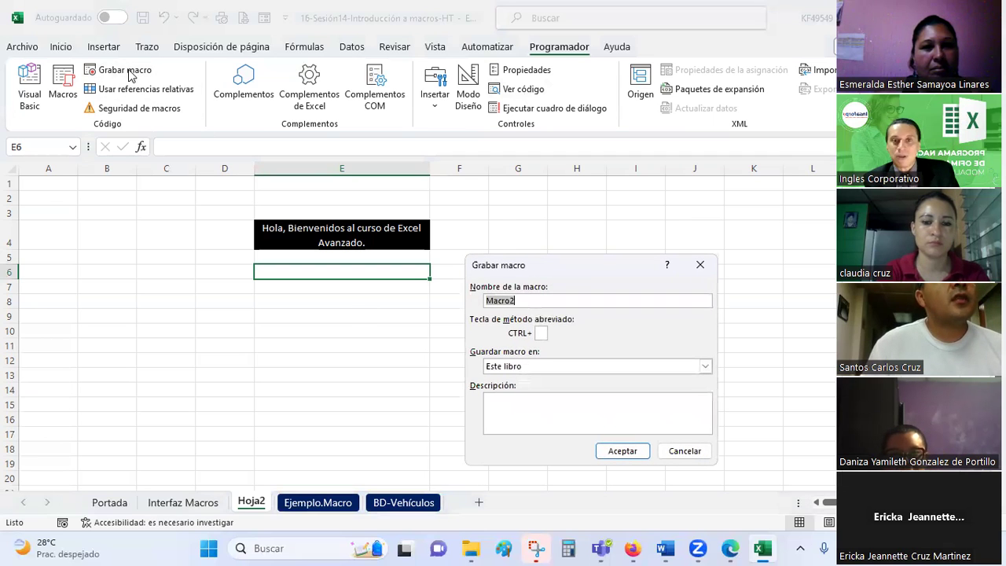
{"action": "double_click", "coordinate": [542, 297]}
{"action": "type", "text": "Prueba2"}
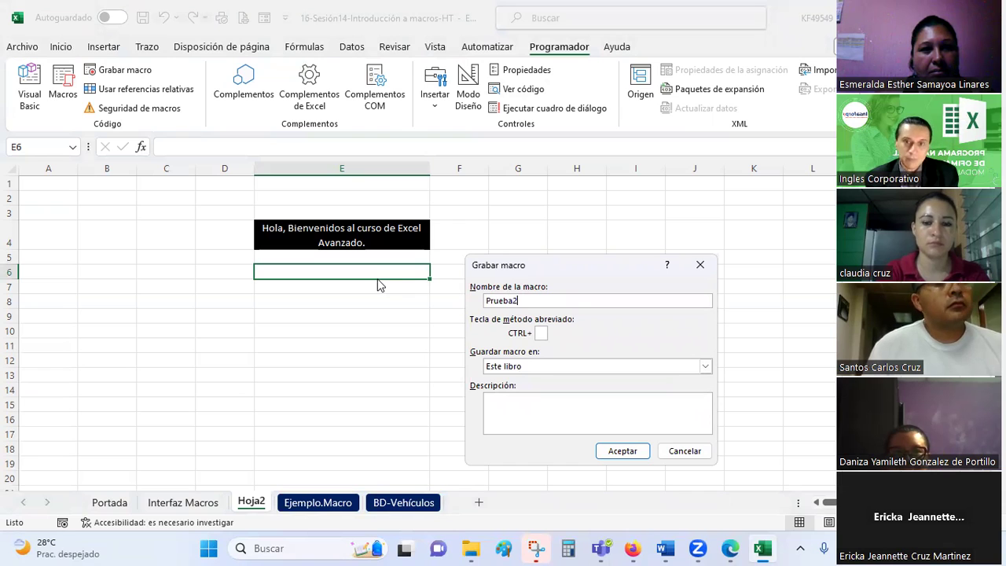
{"action": "left_click", "coordinate": [562, 412]}
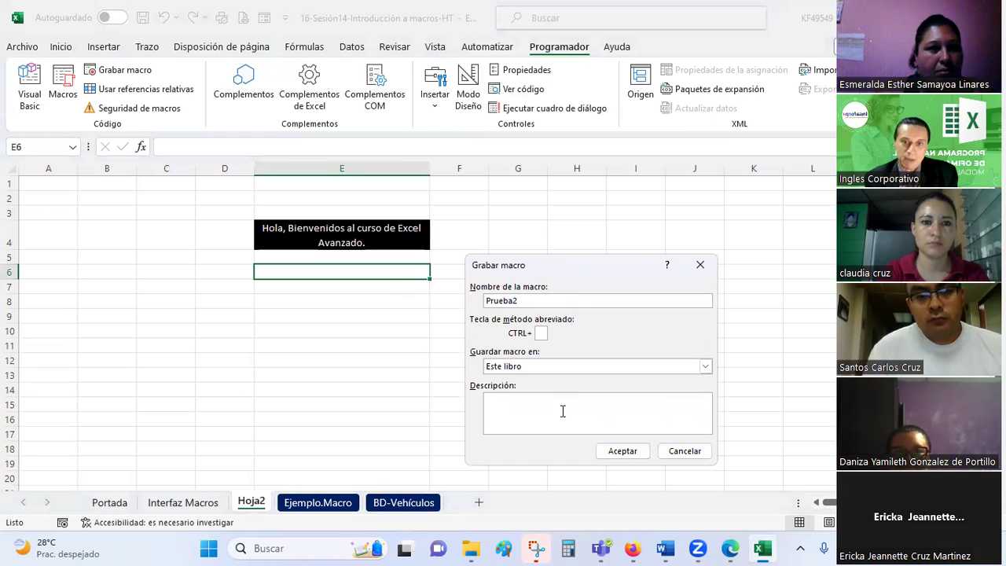
{"action": "type", "text": "Mi segunda"}
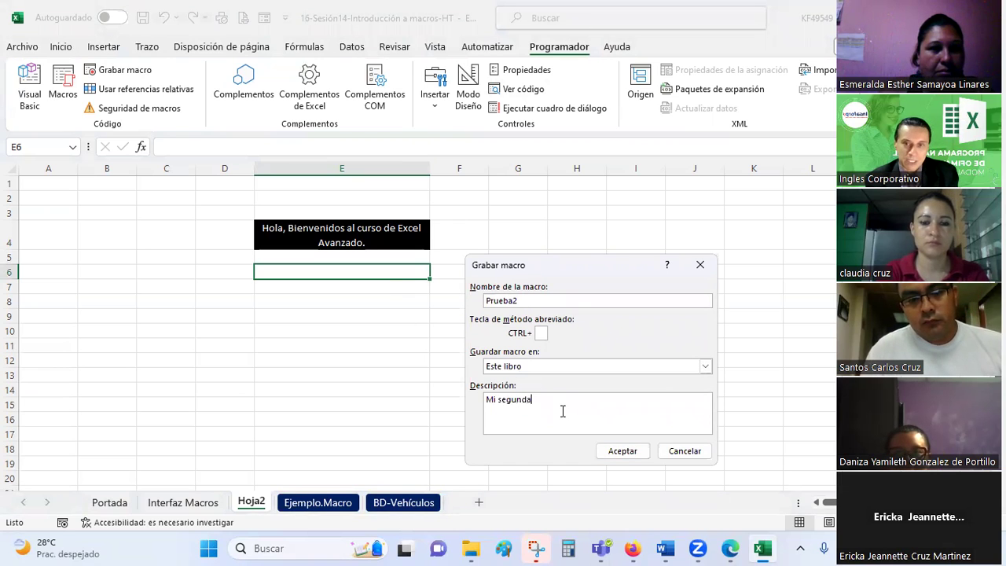
{"action": "type", "text": " experiencia con macros."}
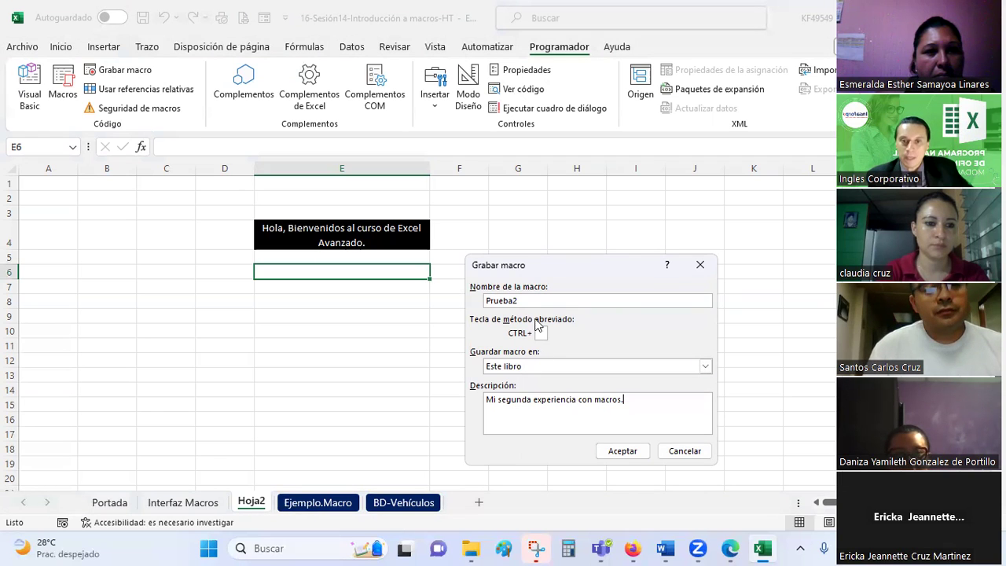
{"action": "left_click_drag", "start_coordinate": [530, 275], "coordinate": [312, 112]}
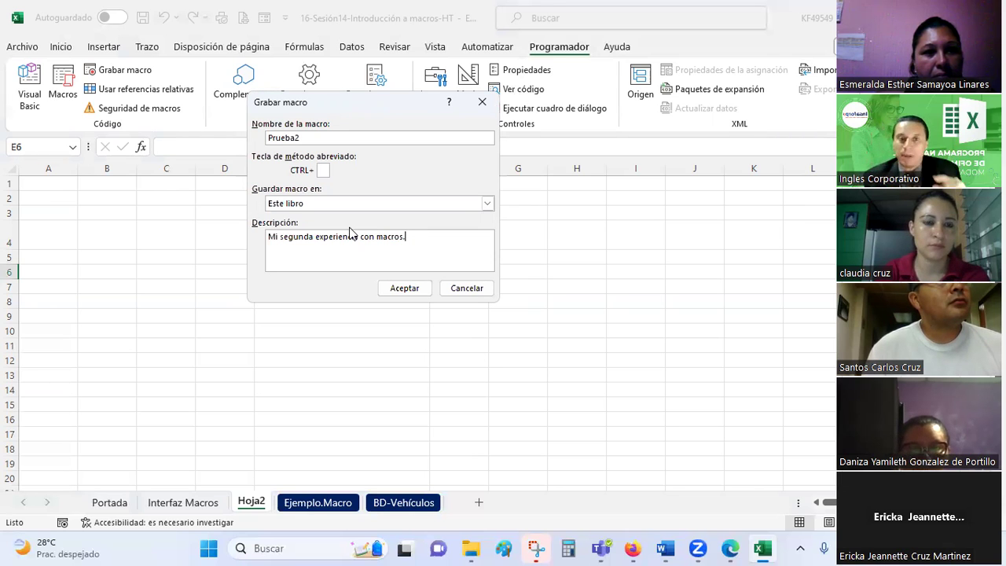
{"action": "left_click", "coordinate": [467, 288]}
{"action": "left_click", "coordinate": [454, 358]}
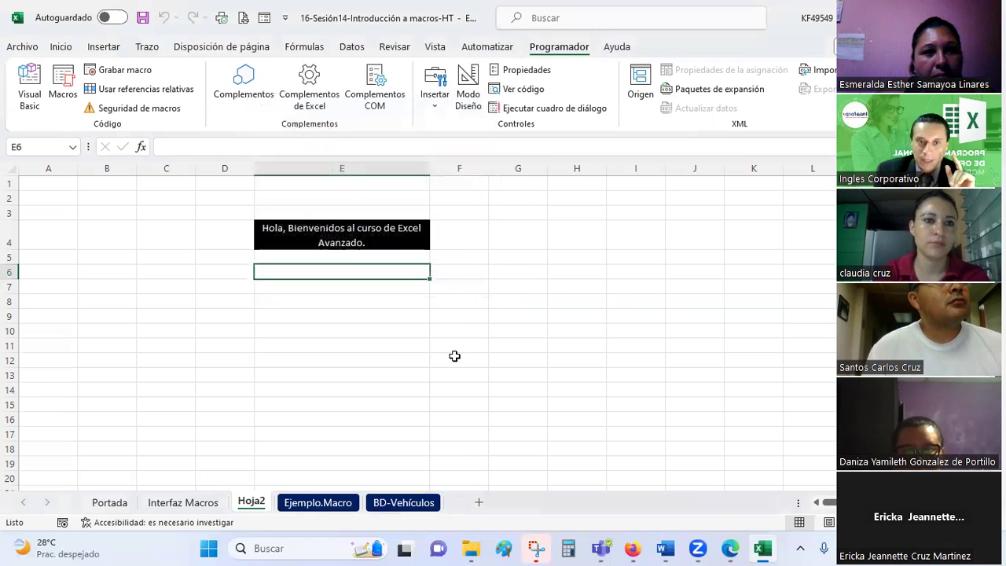
{"action": "left_click", "coordinate": [377, 268]}
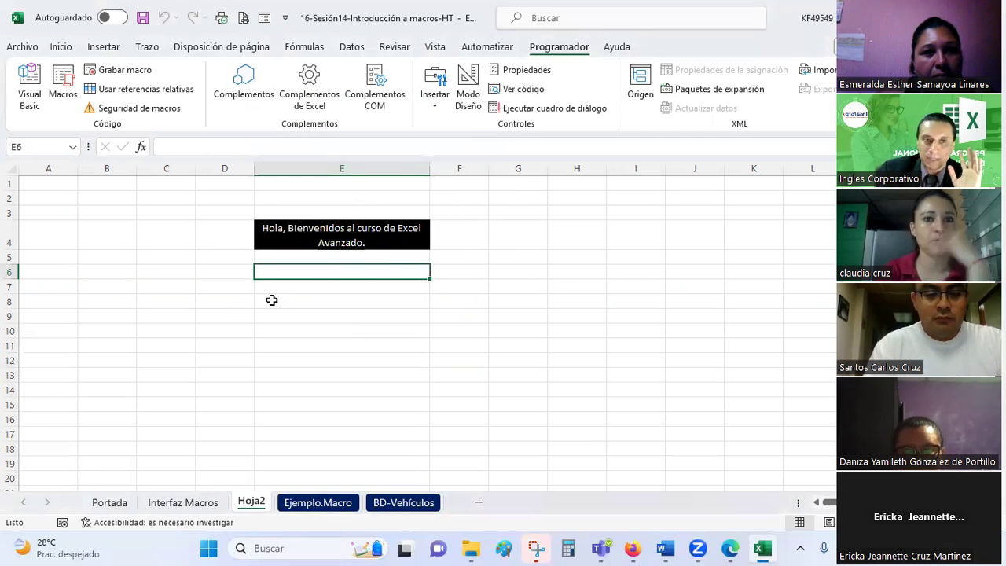
Step: Turn on relative references, start a new macro recording, and name it Prueba2
{"action": "left_click", "coordinate": [114, 92]}
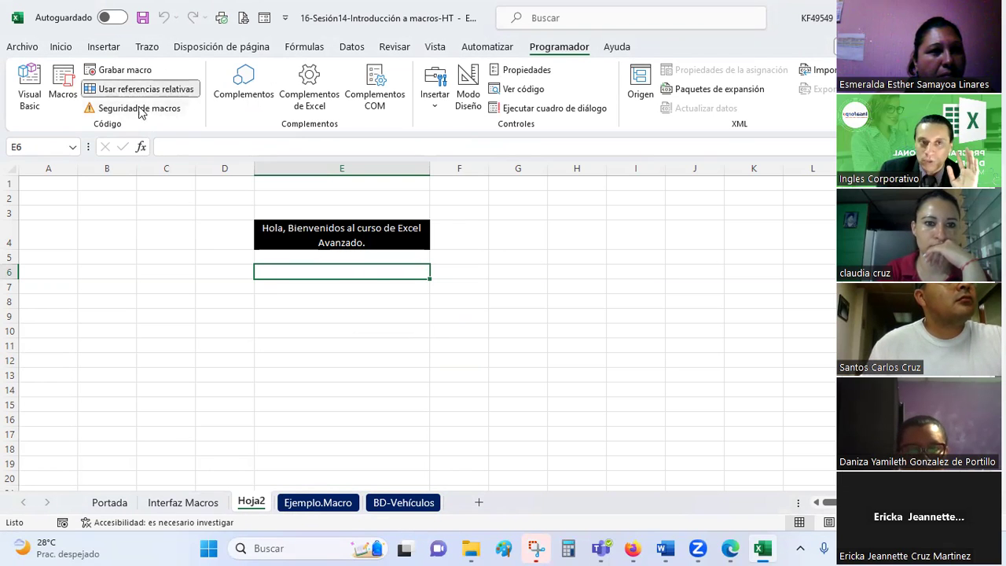
{"action": "left_click", "coordinate": [124, 72]}
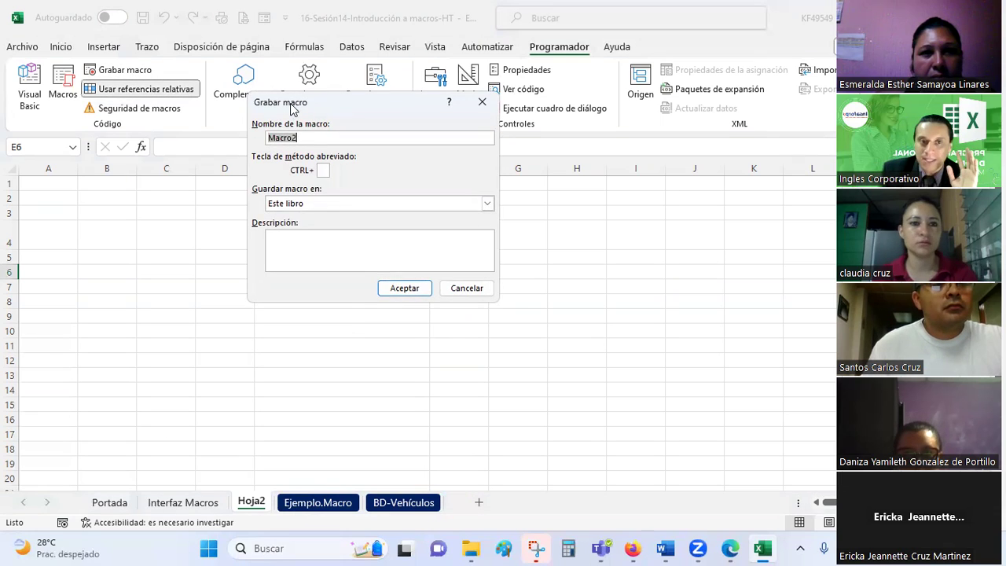
{"action": "type", "text": "Prueba2"}
{"action": "left_click", "coordinate": [404, 254]}
{"action": "type", "text": "Mi segunda experiencia con macros."}
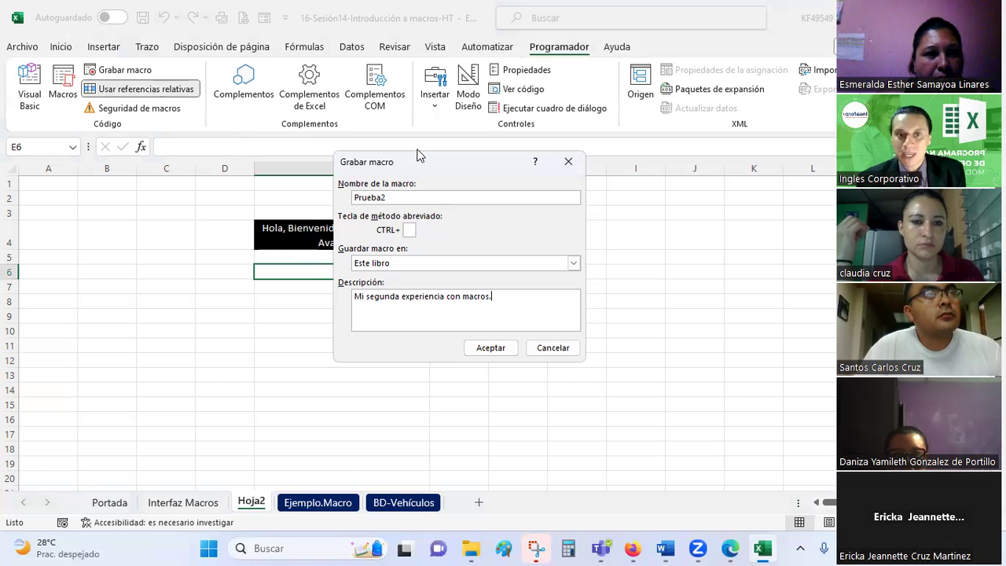
{"action": "left_click_drag", "start_coordinate": [429, 162], "coordinate": [586, 165]}
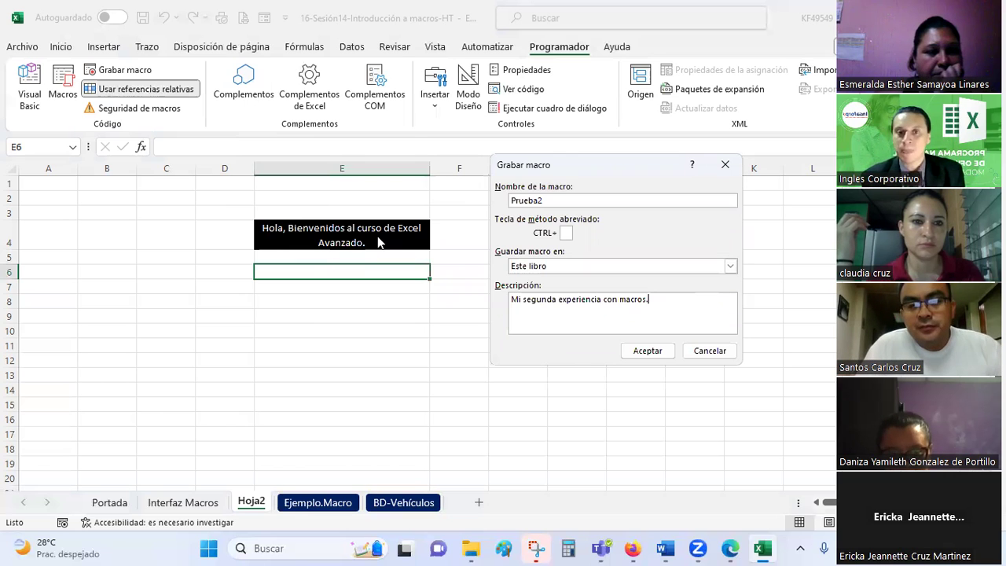
Step: Start recording the Prueba2 macro and apply All Borders to H9:J12
{"action": "left_click", "coordinate": [648, 350]}
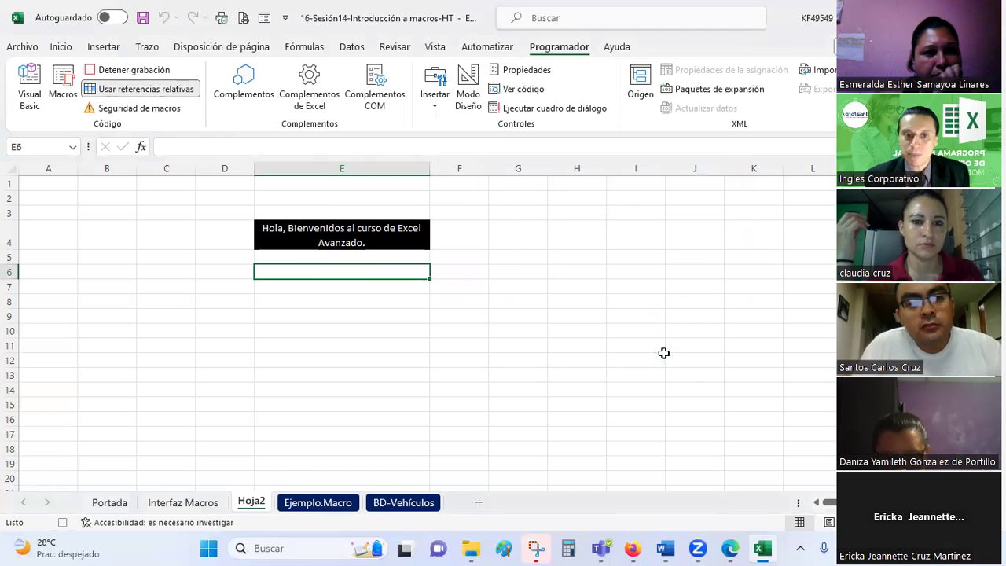
{"action": "scroll", "coordinate": [833, 501], "scroll_direction": "right", "scroll_amount": 1}
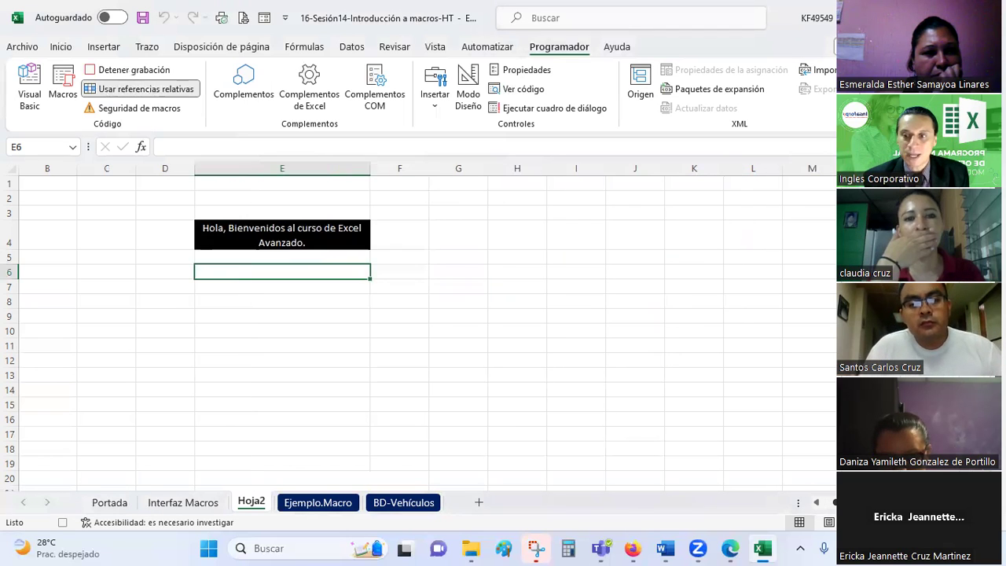
{"action": "scroll", "coordinate": [265, 161], "scroll_direction": "right", "scroll_amount": 1}
{"action": "mouse_move", "coordinate": [393, 316]}
{"action": "left_mouse_down"}
{"action": "mouse_move", "coordinate": [402, 332]}
{"action": "mouse_move", "coordinate": [525, 358]}
{"action": "left_mouse_up"}
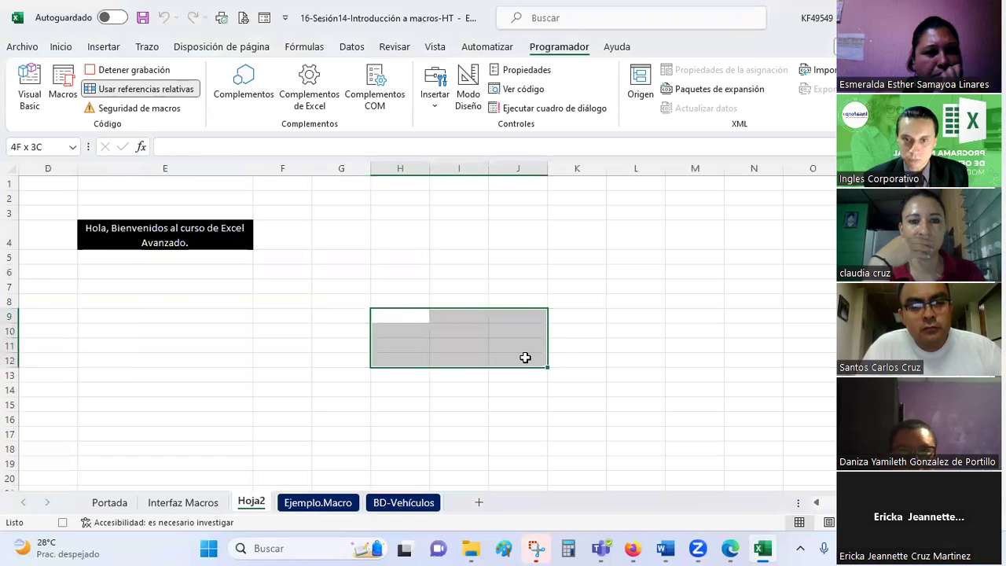
{"action": "left_click", "coordinate": [60, 46]}
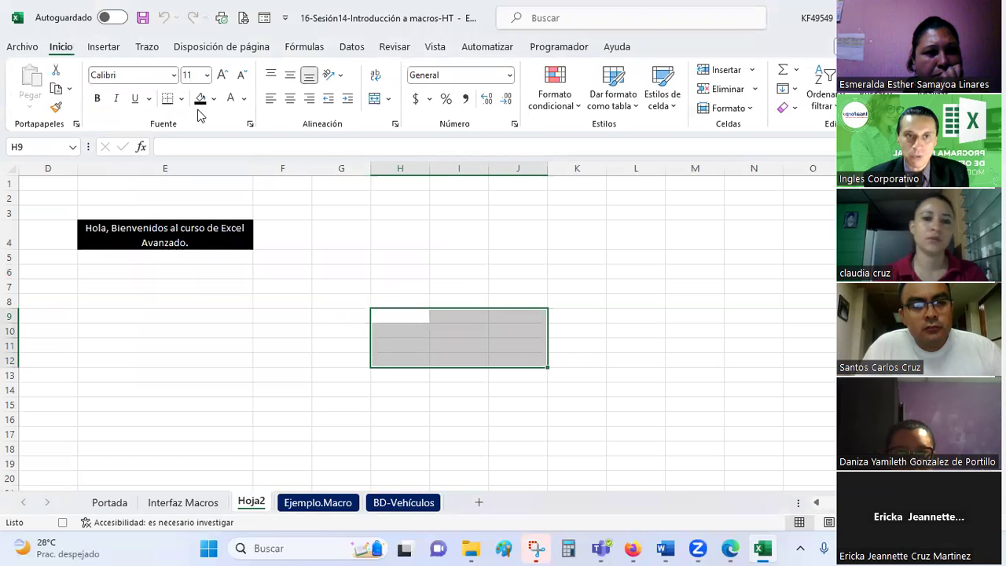
{"action": "left_click", "coordinate": [181, 99]}
{"action": "left_click", "coordinate": [194, 246]}
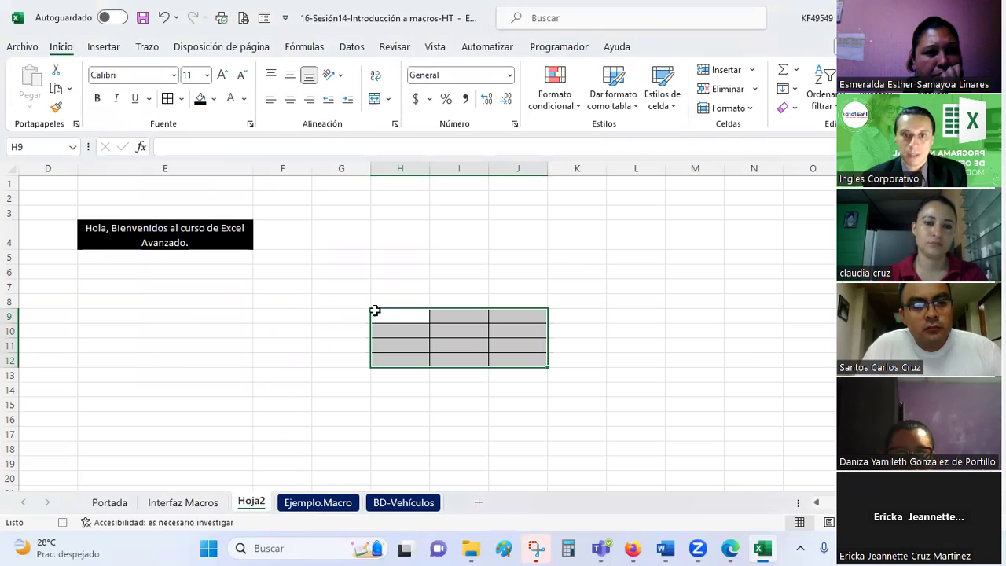
Step: Enter the headers N°, Nombre and Celular across row 9
{"action": "type", "text": "N°"}
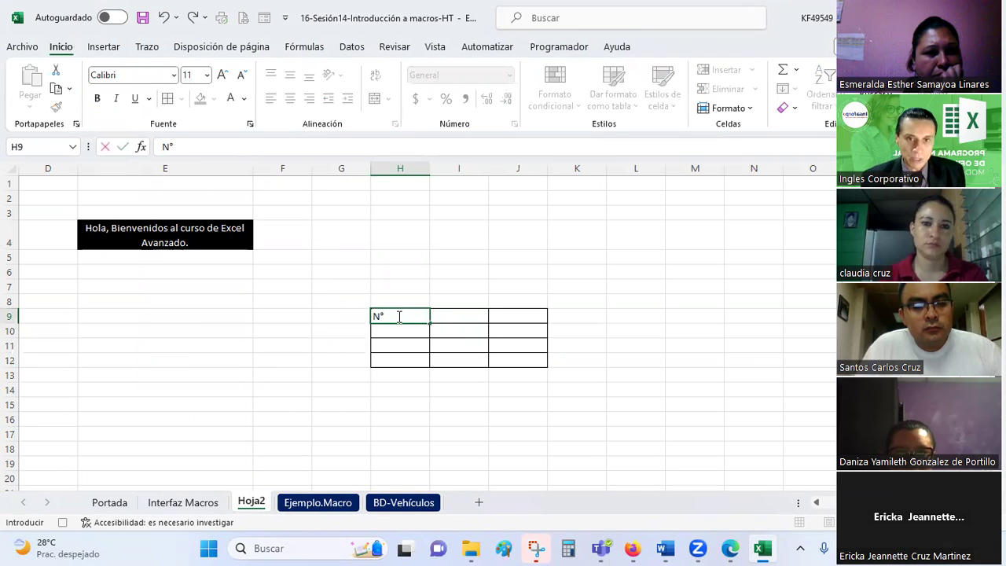
{"action": "key", "text": "Tab"}
{"action": "type", "text": "Nombre"}
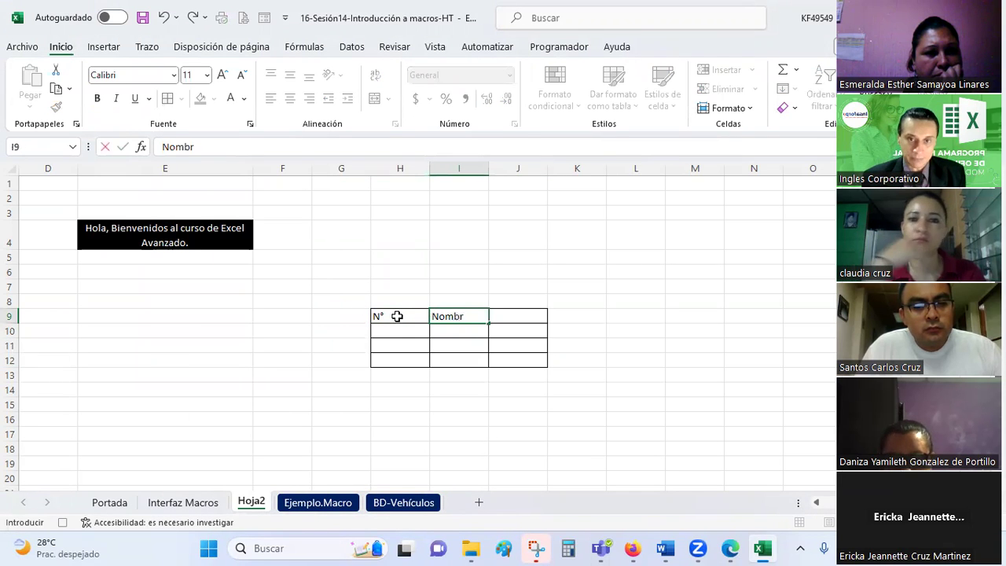
{"action": "key", "text": "Tab"}
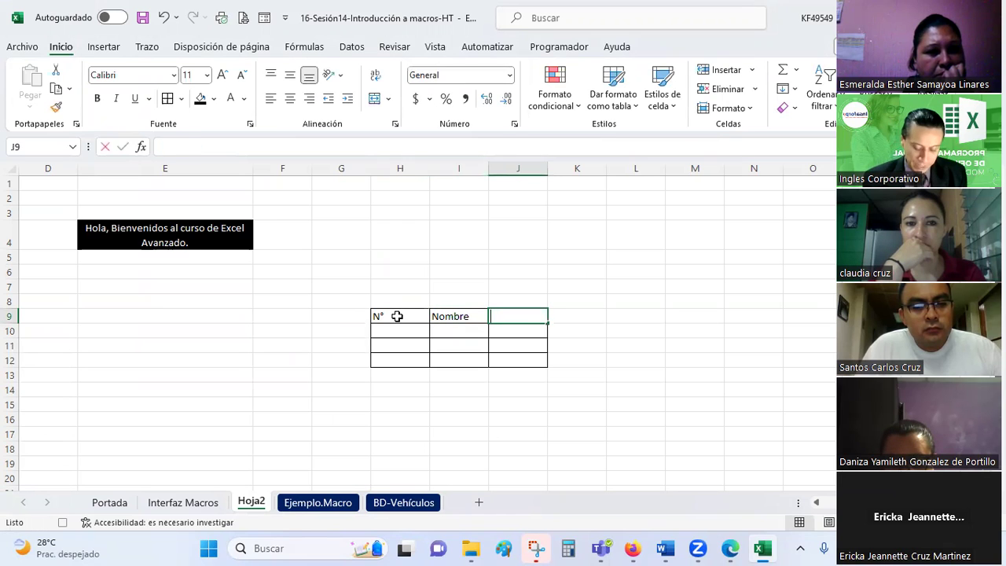
{"action": "type", "text": "Celular"}
{"action": "key", "text": "Return"}
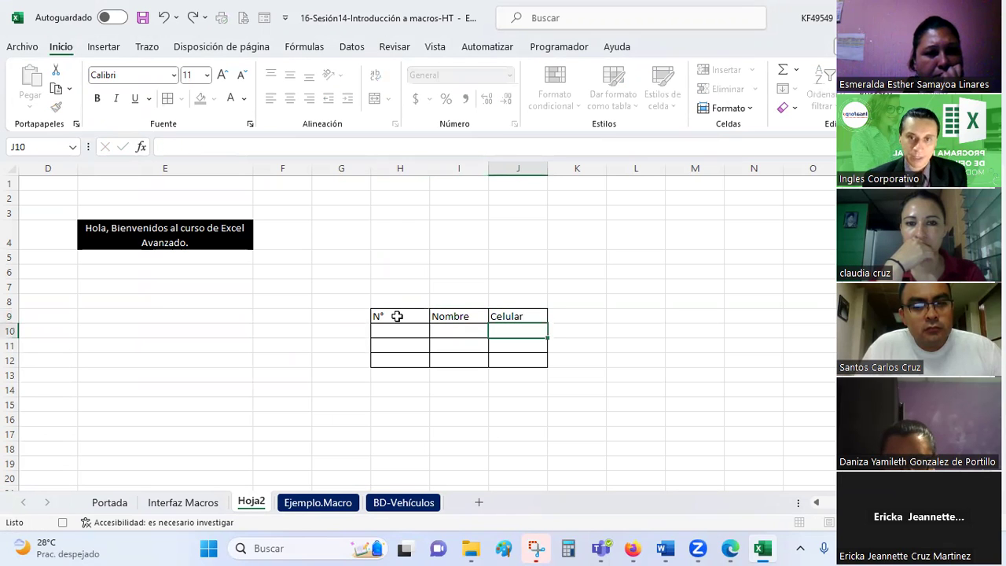
Step: Number the rows with 1 in H10 and formulas +H10+1 and +H11+1 below
{"action": "left_click", "coordinate": [397, 332]}
{"action": "type", "text": "1"}
{"action": "key", "text": "Return"}
{"action": "type", "text": "+"}
{"action": "left_click", "coordinate": [397, 331]}
{"action": "type", "text": "+"}
{"action": "key", "text": "Return"}
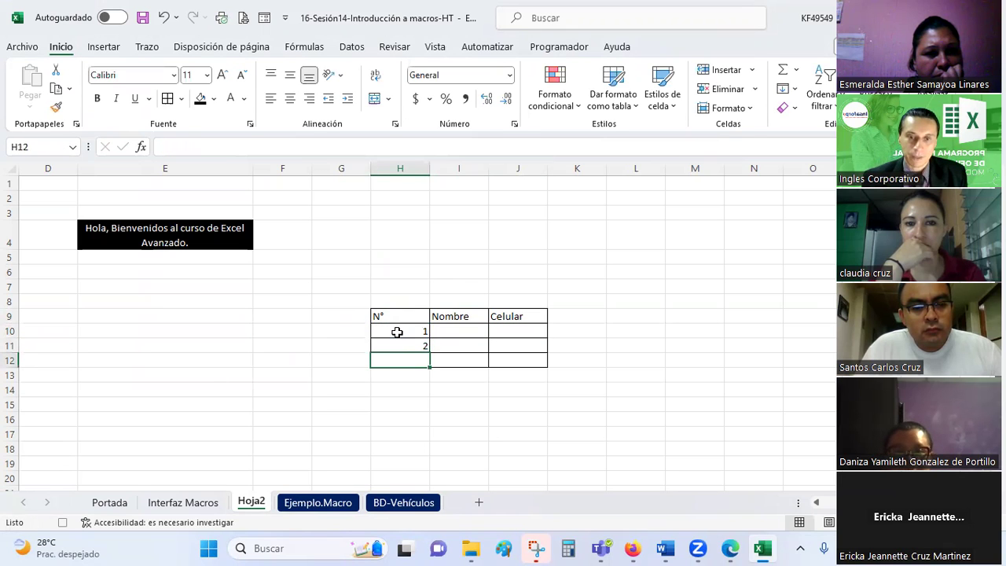
{"action": "type", "text": "+"}
{"action": "key", "text": "Up"}
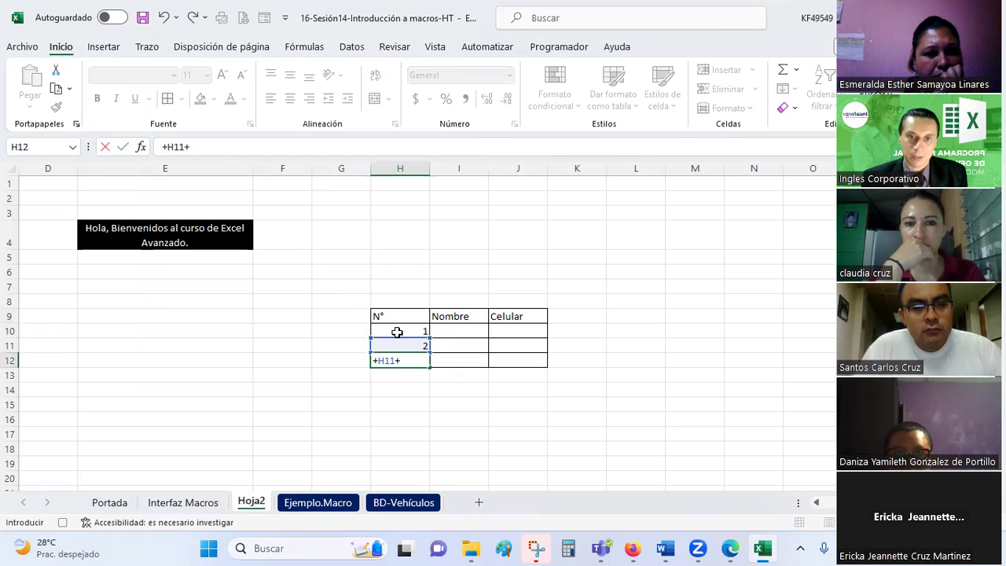
{"action": "type", "text": "1"}
{"action": "key", "text": "Return"}
Step: Narrow column H and centre the numbered rows H10:J12 horizontally and vertically
{"action": "left_click_drag", "start_coordinate": [426, 174], "coordinate": [387, 175]}
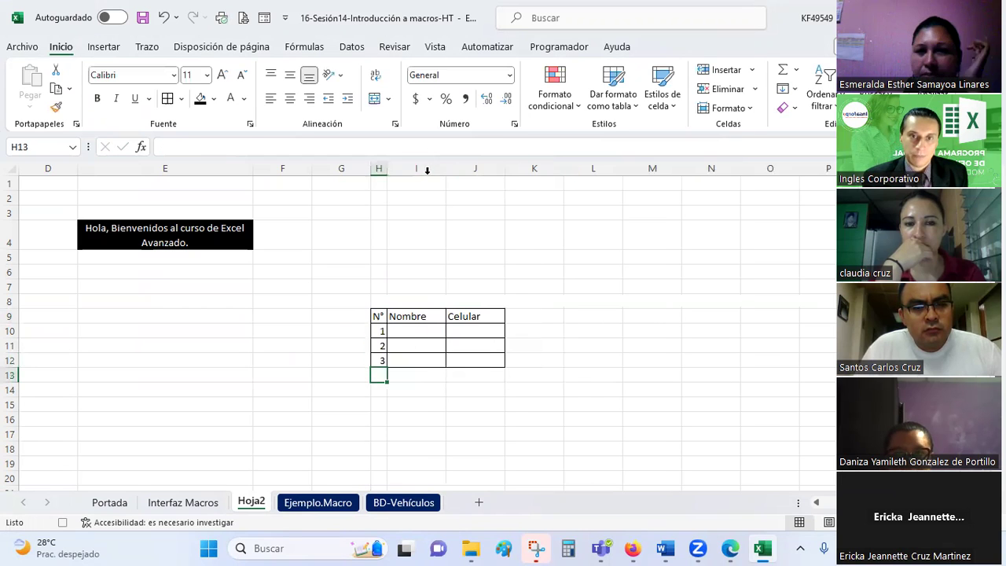
{"action": "mouse_move", "coordinate": [383, 330]}
{"action": "left_mouse_down"}
{"action": "mouse_move", "coordinate": [438, 358]}
{"action": "mouse_move", "coordinate": [467, 358]}
{"action": "left_mouse_up"}
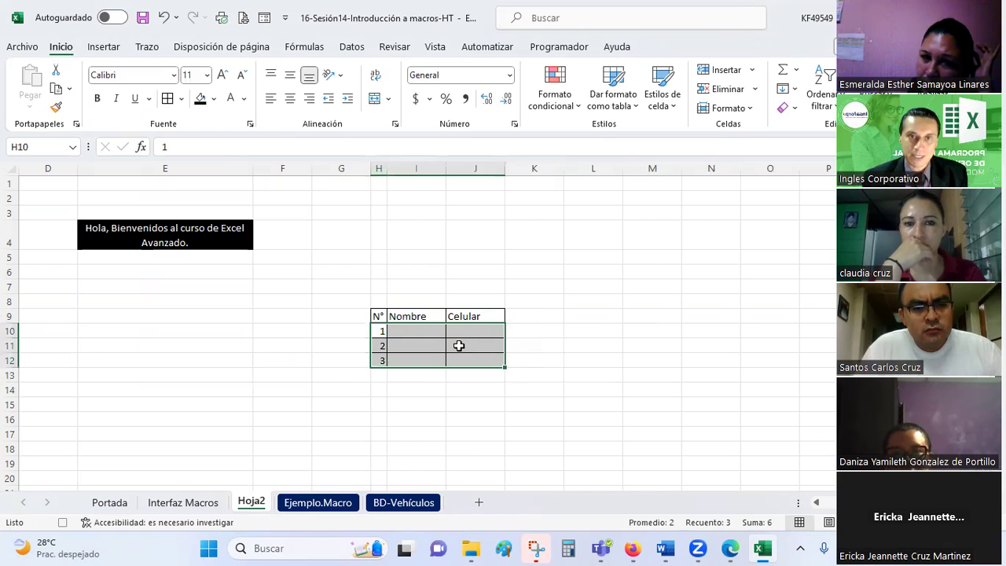
{"action": "left_click", "coordinate": [290, 98]}
{"action": "left_click", "coordinate": [290, 75]}
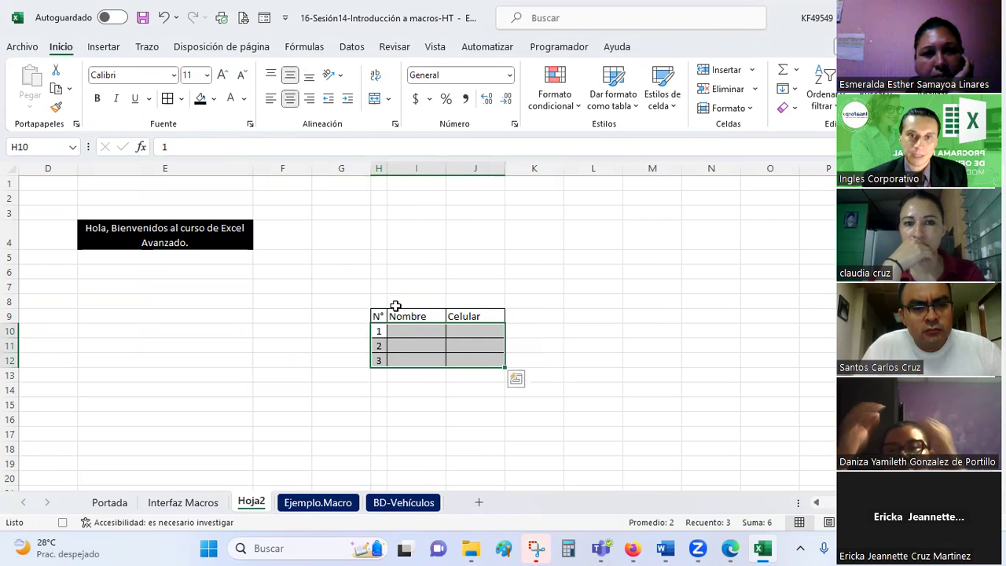
Step: Format header row H9:J9 with black fill and white bold 16-point text
{"action": "left_click_drag", "start_coordinate": [376, 316], "coordinate": [472, 316]}
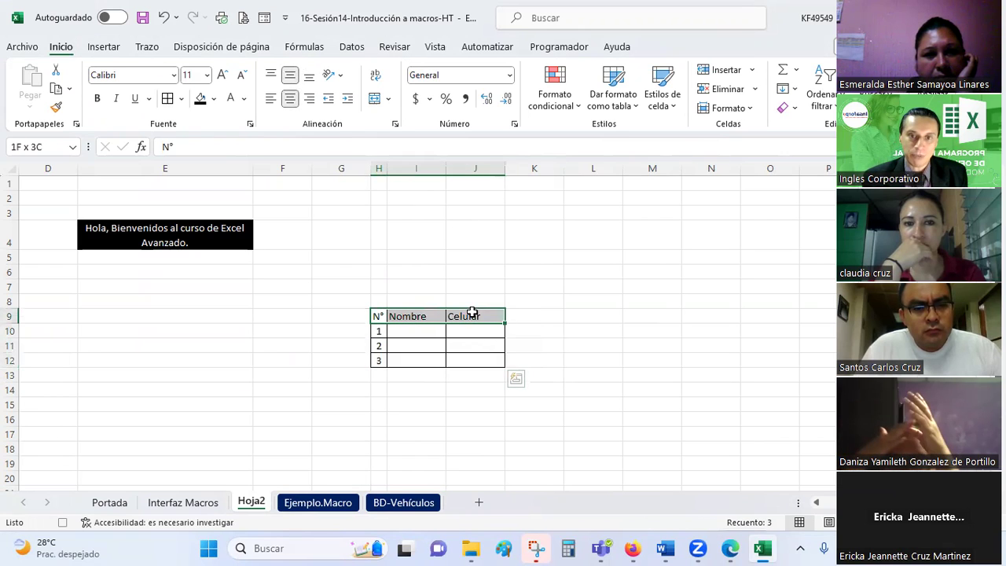
{"action": "left_click", "coordinate": [199, 98]}
{"action": "left_click", "coordinate": [230, 98]}
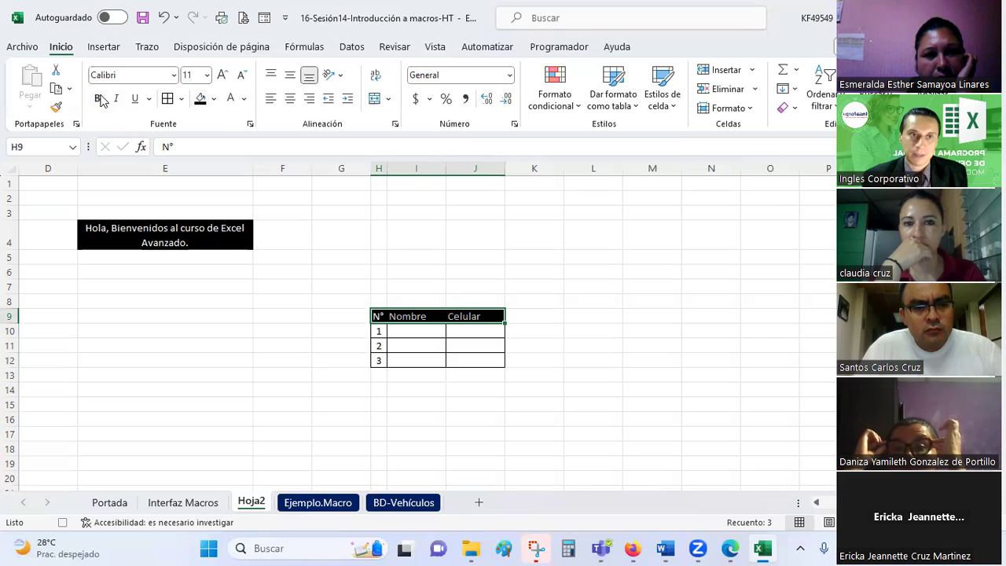
{"action": "key", "text": "ctrl+n"}
{"action": "left_click", "coordinate": [223, 74]}
{"action": "left_click", "coordinate": [223, 75]}
{"action": "left_click", "coordinate": [223, 75]}
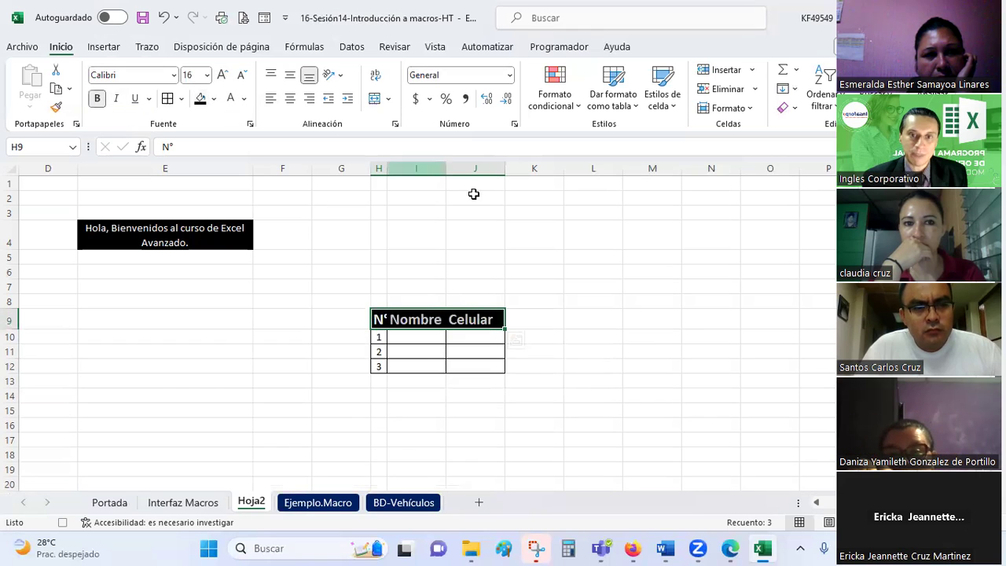
Step: Widen column H and the Nombre column so the headers fit
{"action": "left_click_drag", "start_coordinate": [447, 170], "coordinate": [574, 174]}
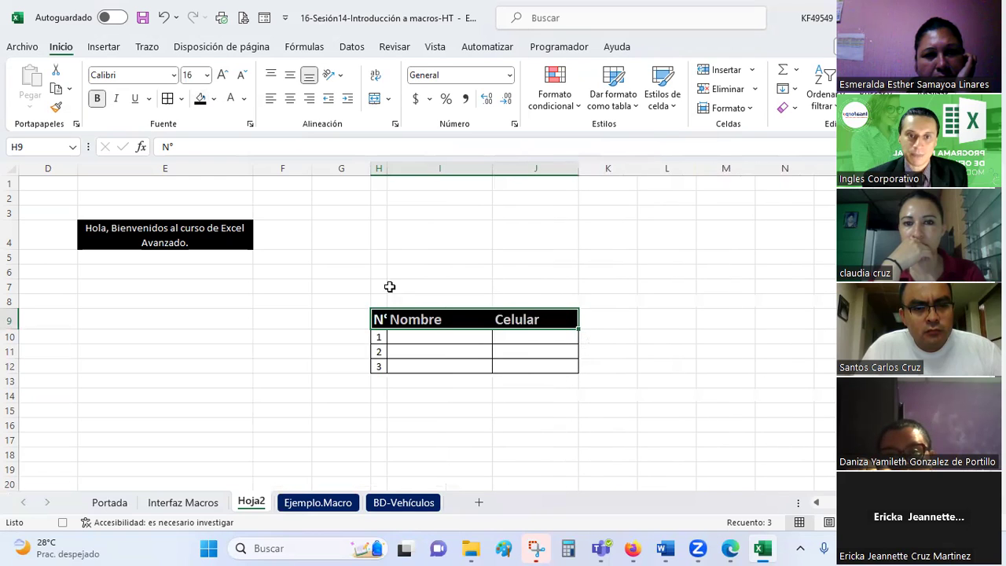
{"action": "left_click_drag", "start_coordinate": [387, 170], "coordinate": [394, 170]}
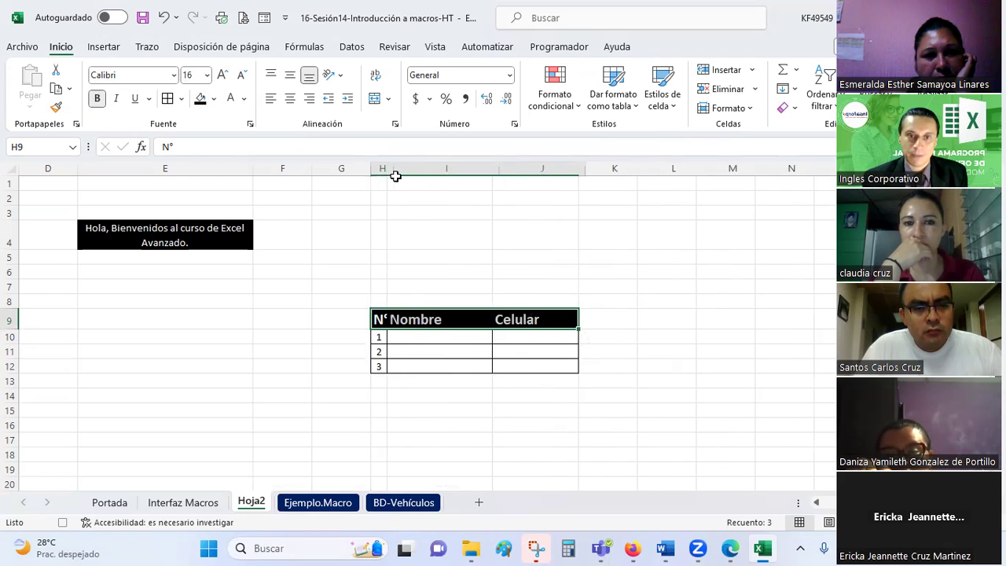
{"action": "left_click", "coordinate": [451, 407]}
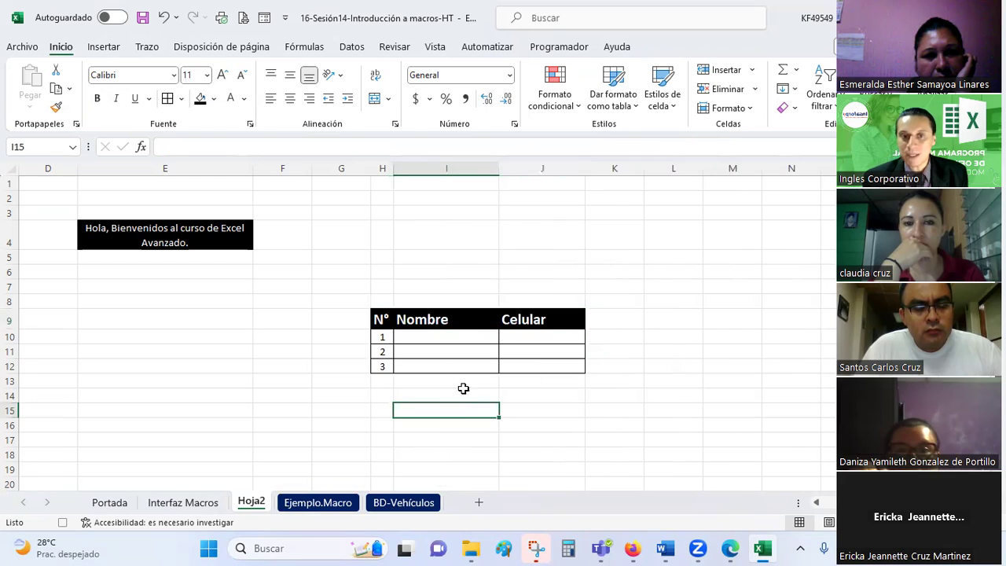
{"action": "left_click", "coordinate": [453, 288]}
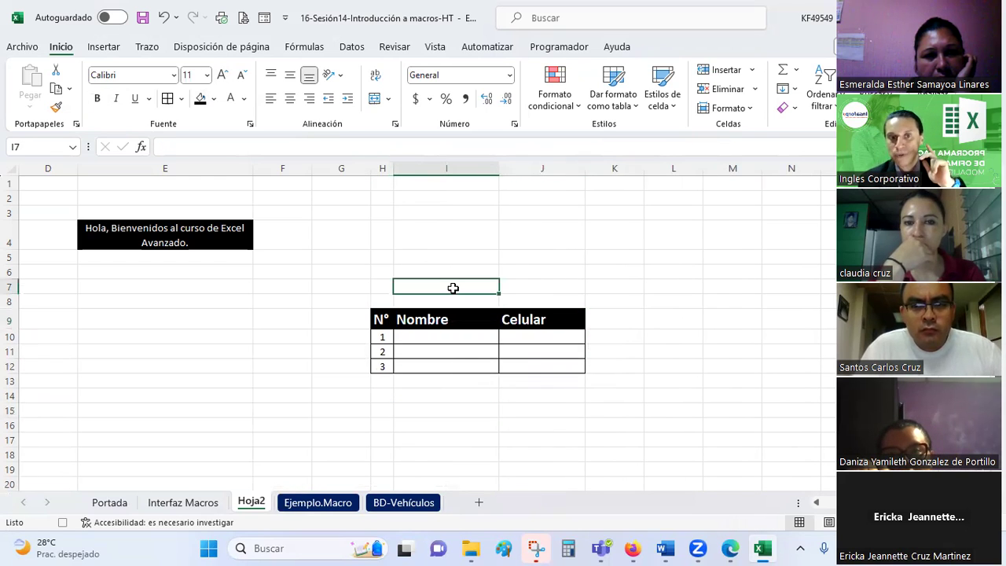
{"action": "left_click", "coordinate": [444, 339]}
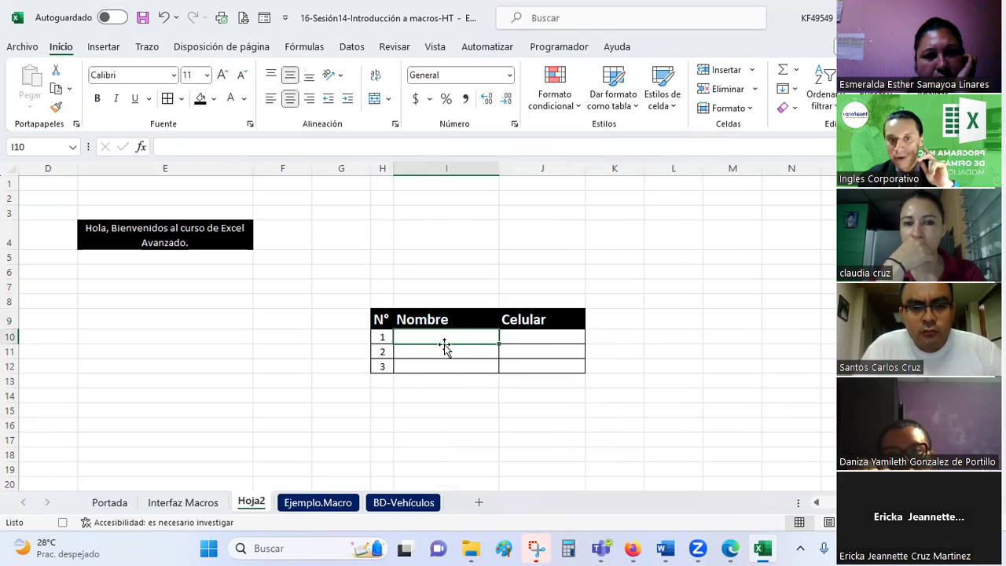
{"action": "left_click_drag", "start_coordinate": [499, 168], "coordinate": [518, 168]}
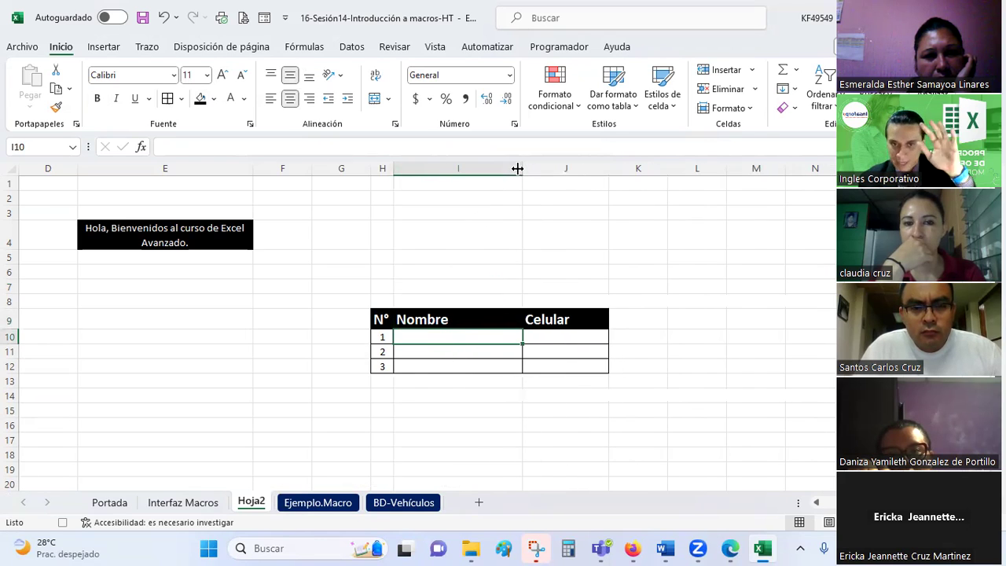
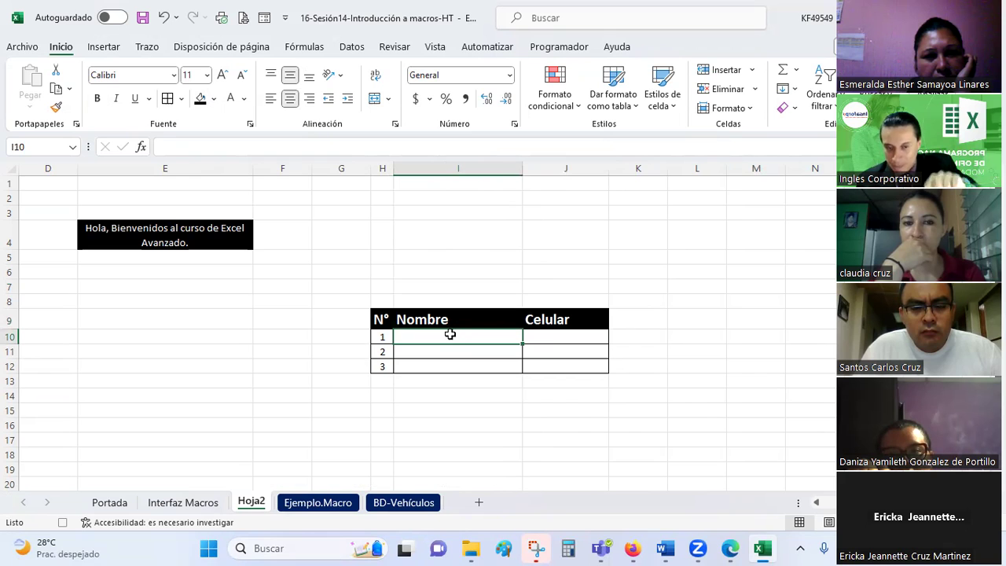
Step: Stop the macro recording, select I7, and open Prueba2's code in the VBA editor
{"action": "left_click", "coordinate": [553, 47]}
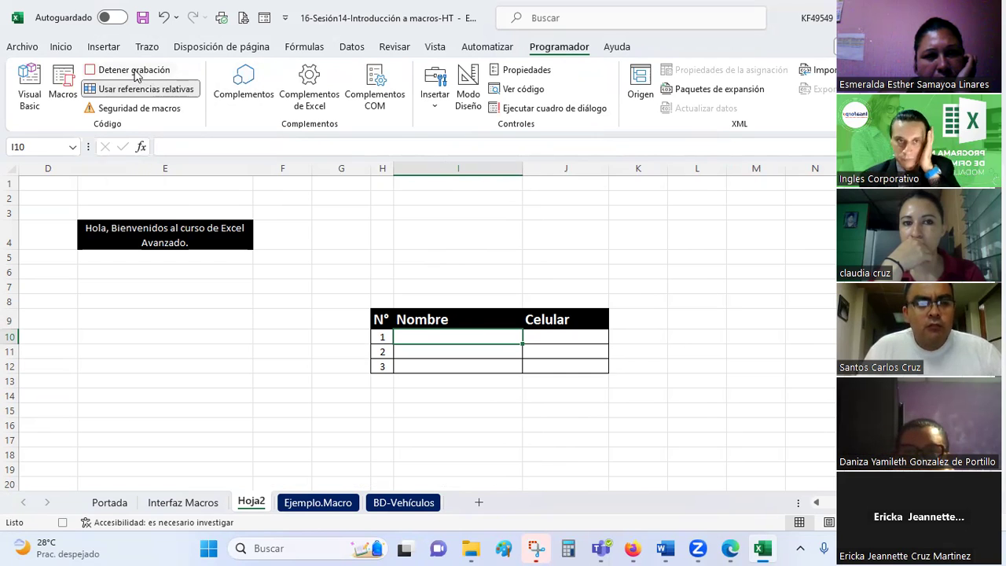
{"action": "left_click", "coordinate": [134, 71]}
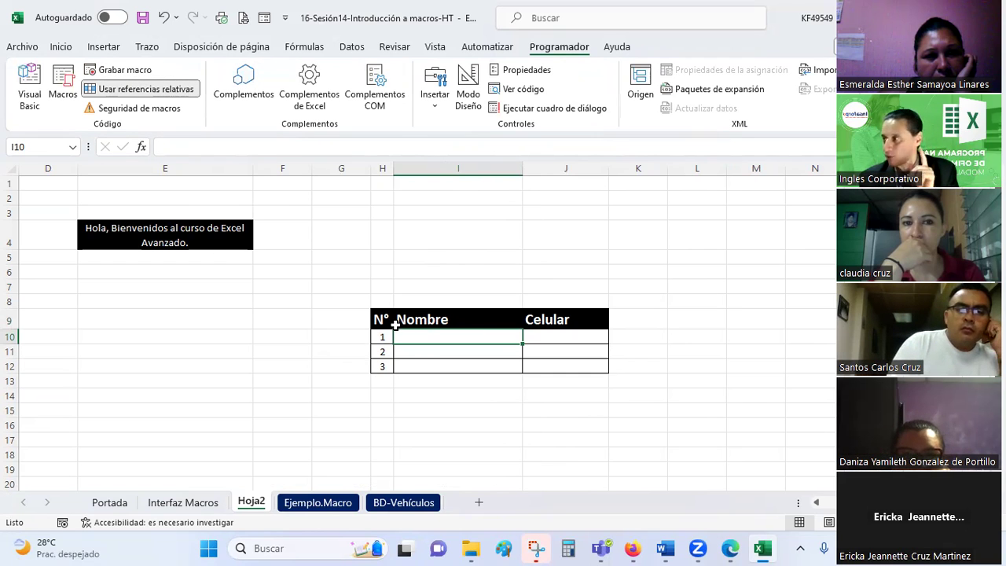
{"action": "left_click", "coordinate": [409, 284]}
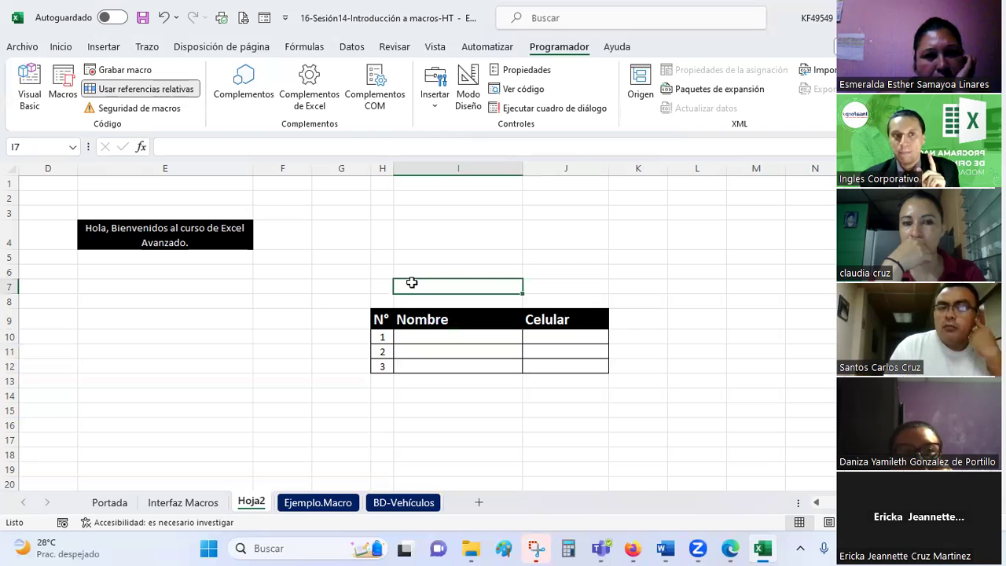
{"action": "left_click", "coordinate": [69, 79]}
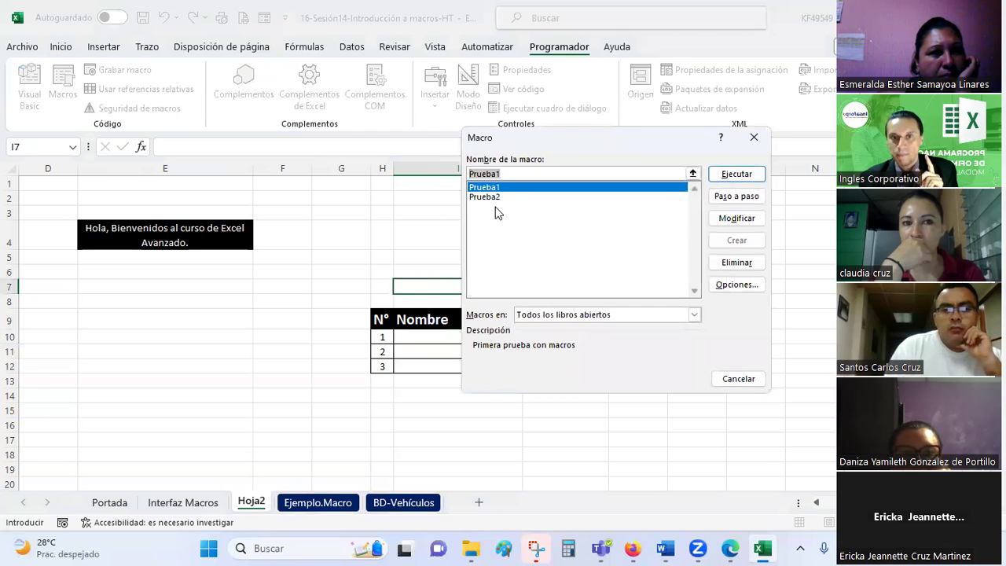
{"action": "left_click", "coordinate": [493, 197]}
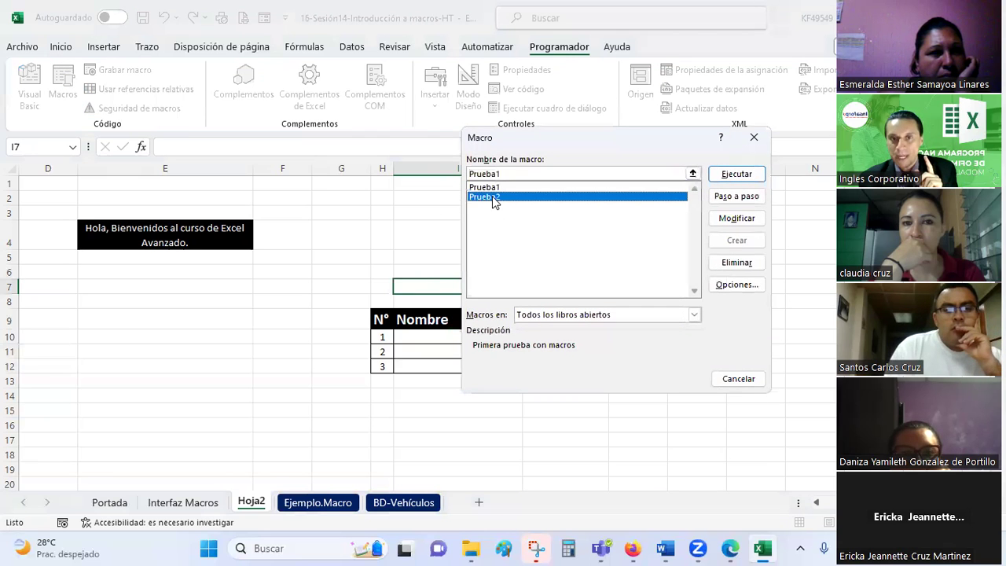
{"action": "left_click", "coordinate": [737, 218]}
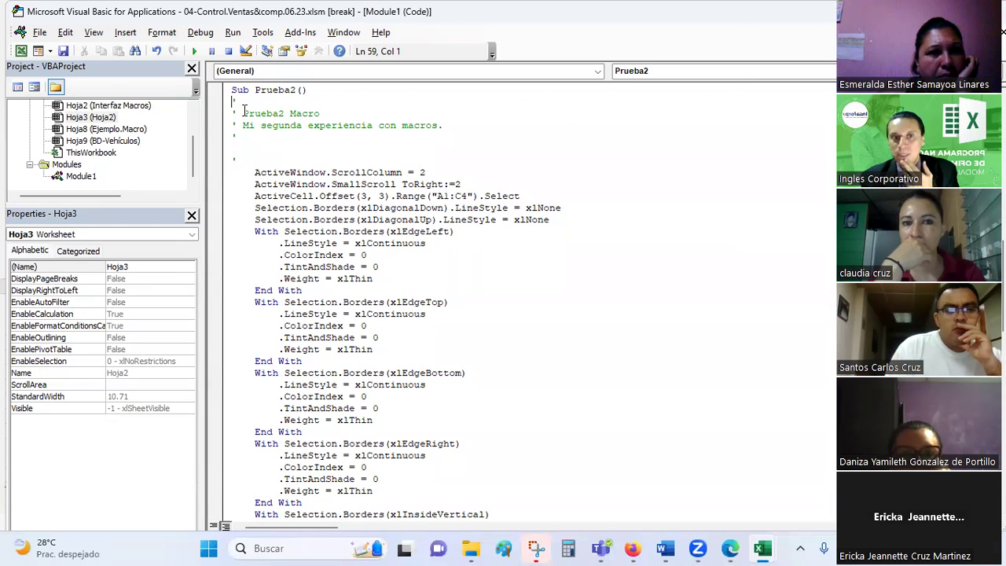
Step: Read through the Prueba2 code from its comment lines down to End Sub
{"action": "left_click_drag", "start_coordinate": [244, 114], "coordinate": [465, 132]}
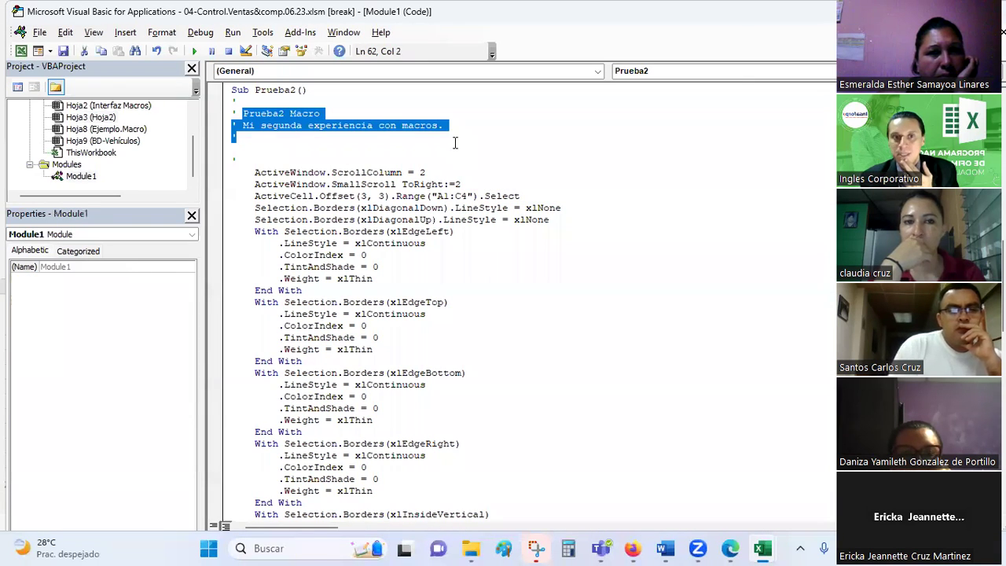
{"action": "left_click", "coordinate": [397, 172]}
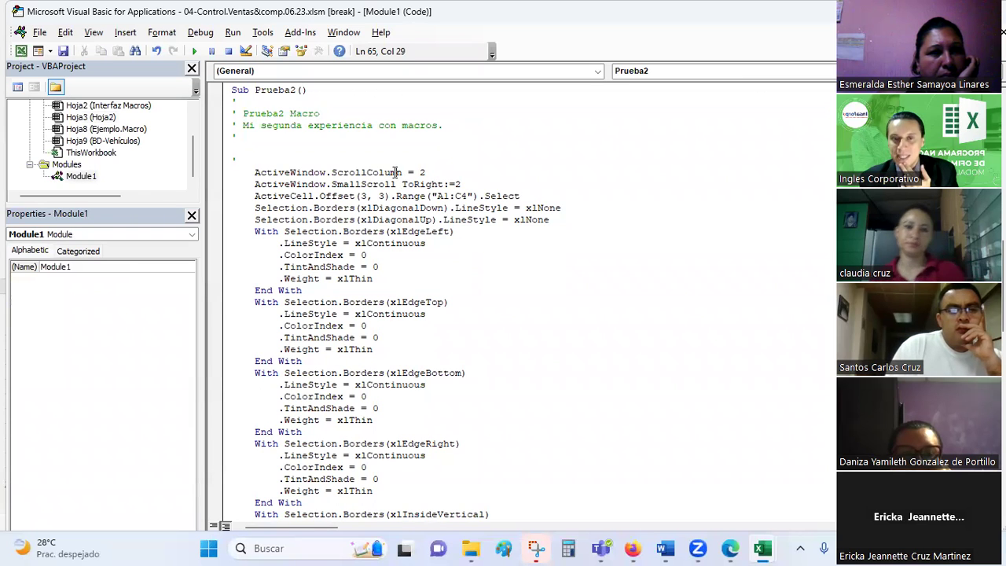
{"action": "scroll", "coordinate": [397, 172], "scroll_direction": "down", "scroll_amount": 2}
{"action": "scroll", "coordinate": [397, 172], "scroll_direction": "down", "scroll_amount": 4}
{"action": "scroll", "coordinate": [397, 172], "scroll_direction": "down", "scroll_amount": 2}
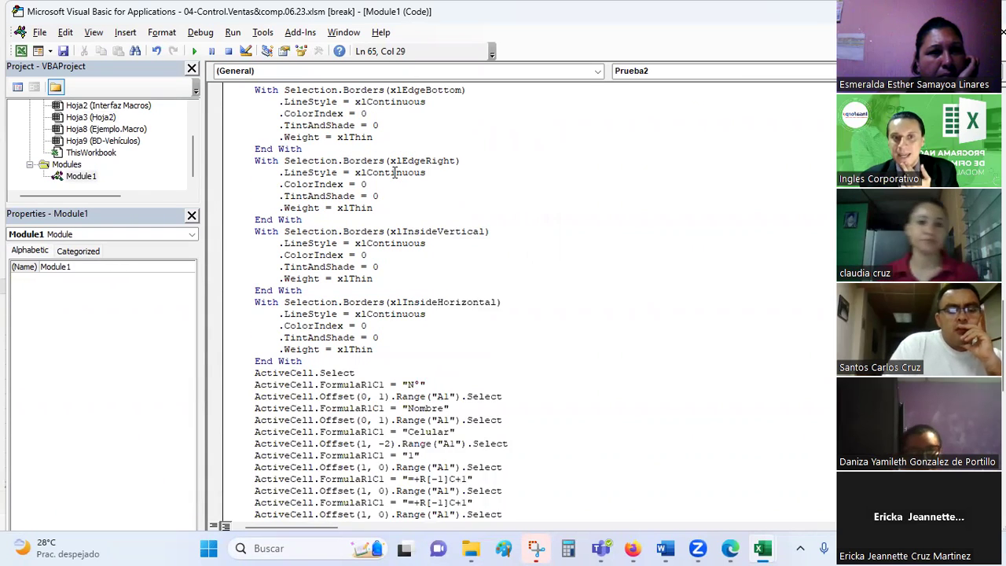
{"action": "scroll", "coordinate": [395, 172], "scroll_direction": "down", "scroll_amount": 6}
{"action": "scroll", "coordinate": [394, 172], "scroll_direction": "down", "scroll_amount": 2}
{"action": "scroll", "coordinate": [395, 172], "scroll_direction": "down", "scroll_amount": 2}
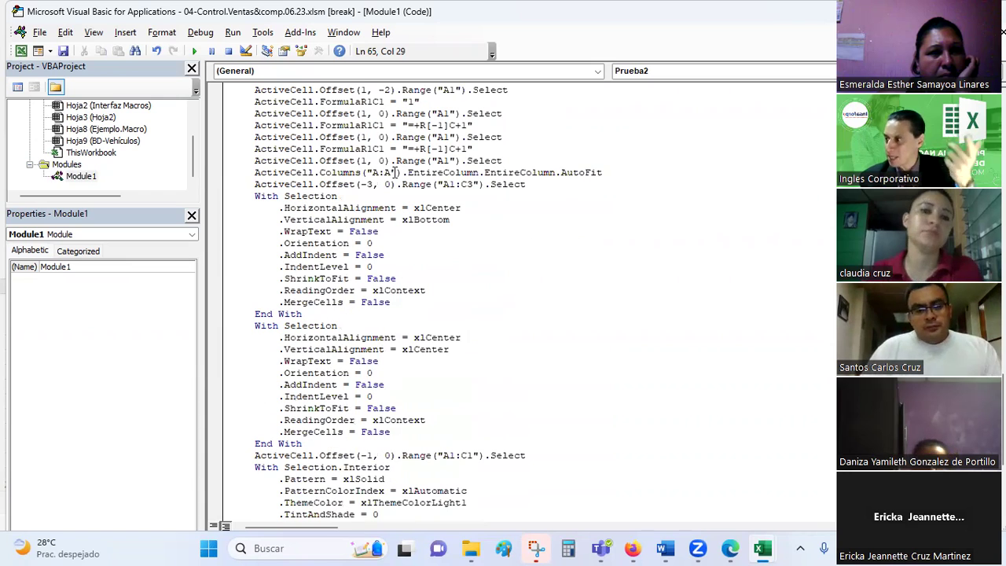
{"action": "scroll", "coordinate": [393, 173], "scroll_direction": "down", "scroll_amount": 4}
{"action": "scroll", "coordinate": [393, 172], "scroll_direction": "down", "scroll_amount": 2}
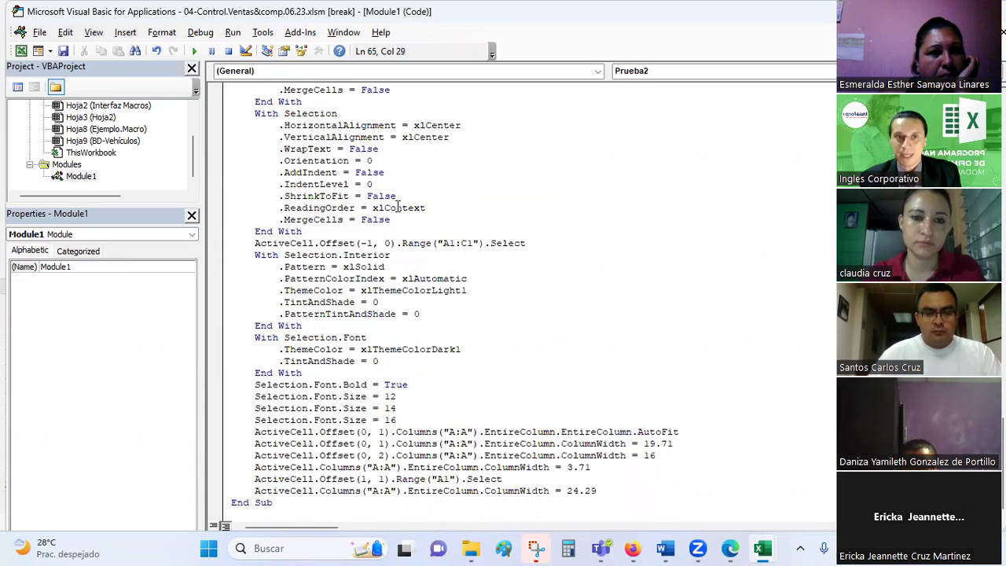
Step: Back in Excel, run Prueba2 from cell H18 to stamp a new table
{"action": "key", "text": "alt+F11"}
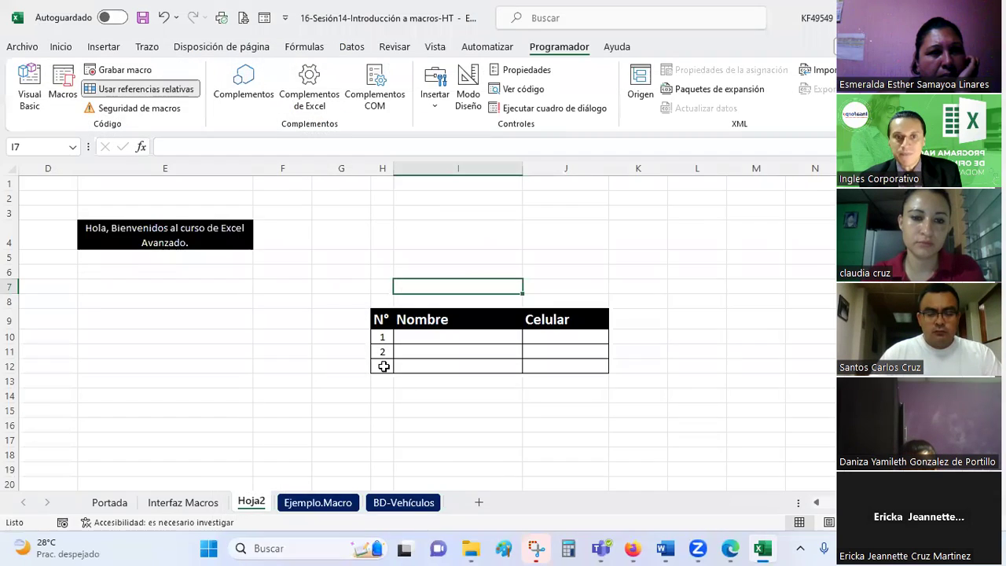
{"action": "left_click", "coordinate": [529, 417]}
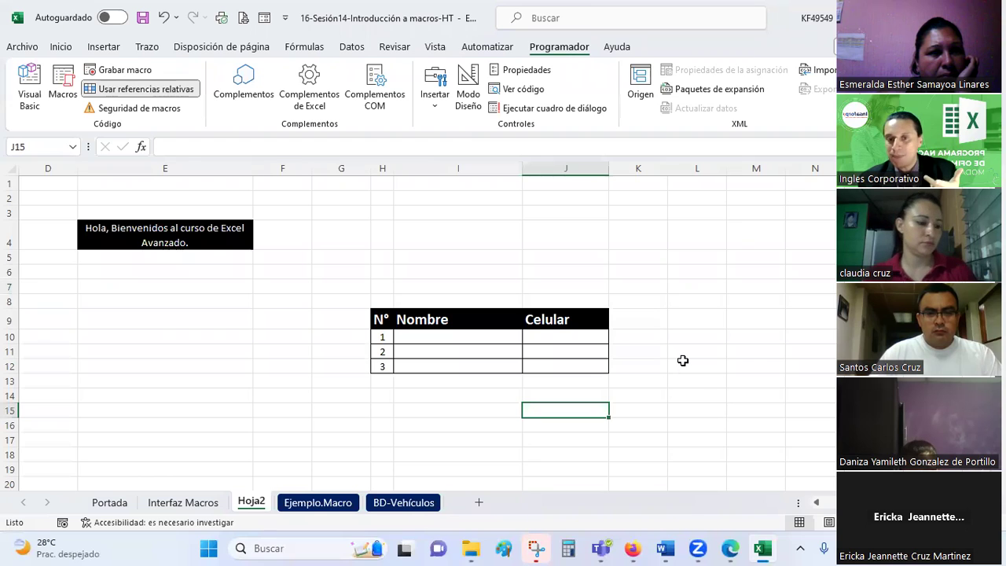
{"action": "scroll", "coordinate": [681, 359], "scroll_direction": "down", "scroll_amount": 3}
{"action": "left_click", "coordinate": [383, 322]}
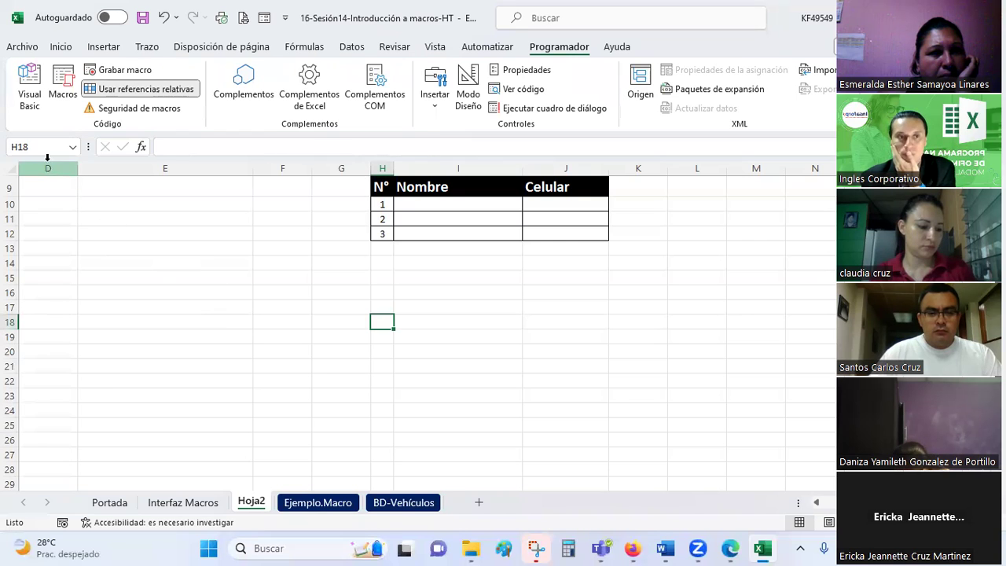
{"action": "left_click", "coordinate": [63, 83]}
{"action": "left_click", "coordinate": [485, 198]}
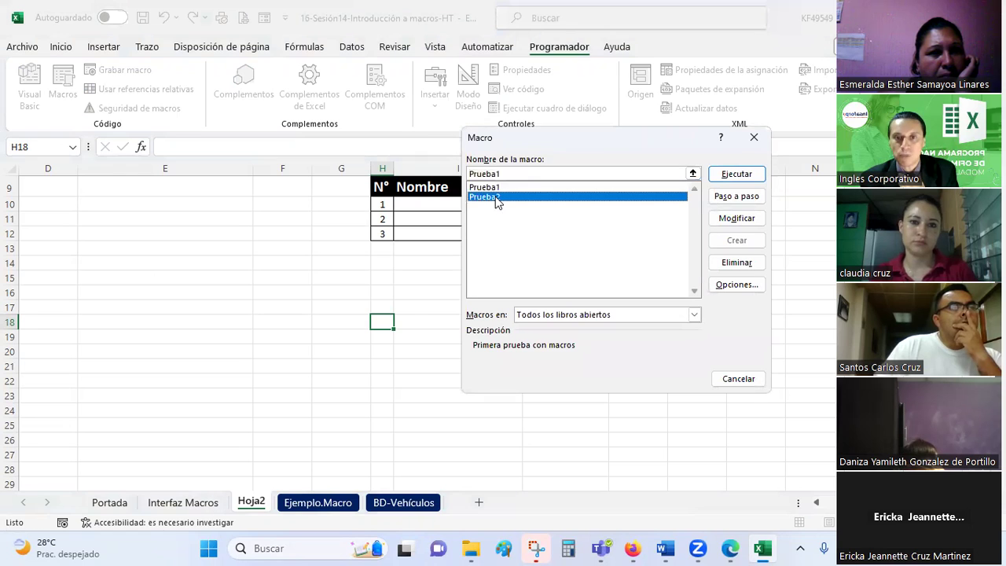
{"action": "left_click", "coordinate": [736, 175]}
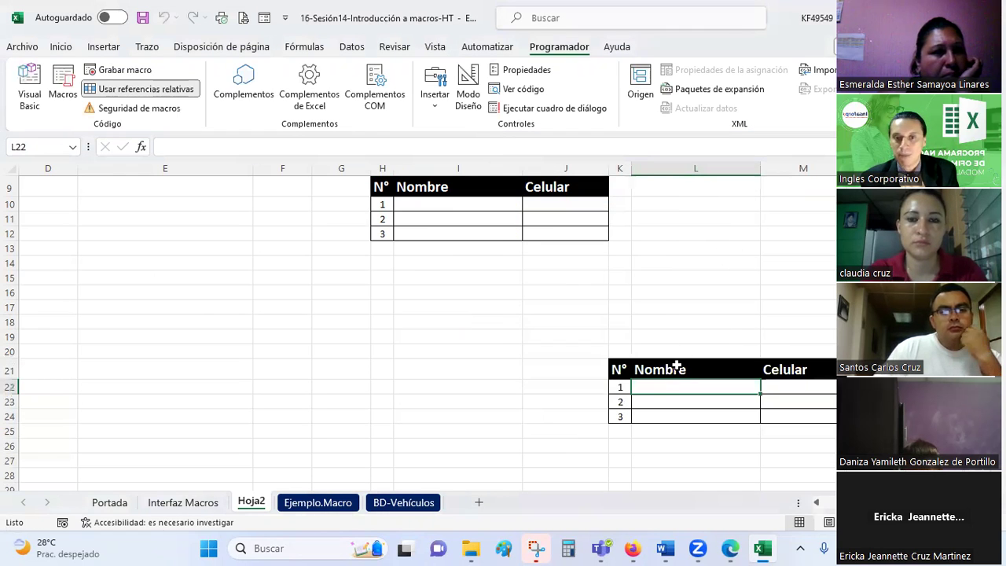
Step: Run Prueba2 again from H16 to add another table, then reselect I7
{"action": "left_click", "coordinate": [386, 288]}
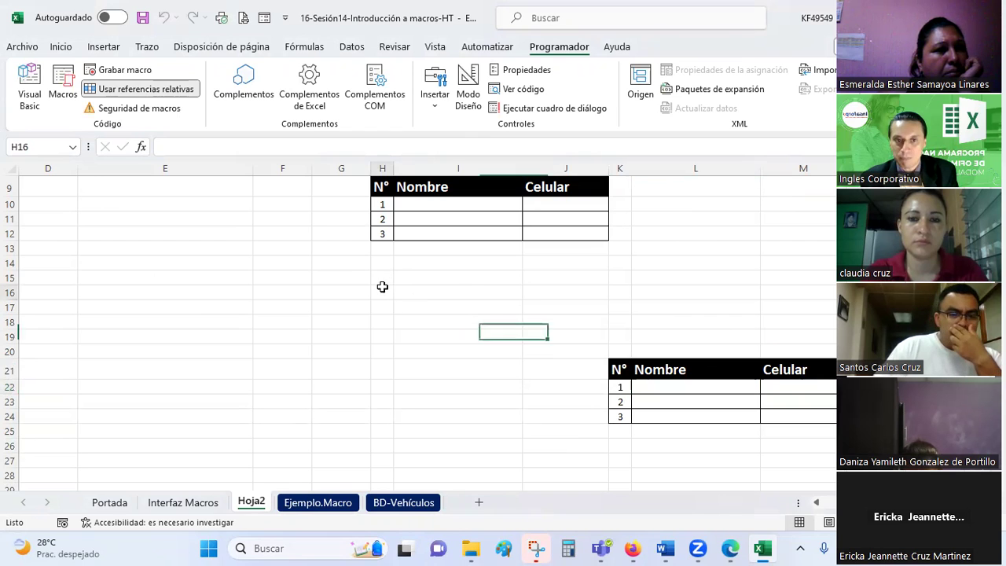
{"action": "left_click", "coordinate": [58, 101]}
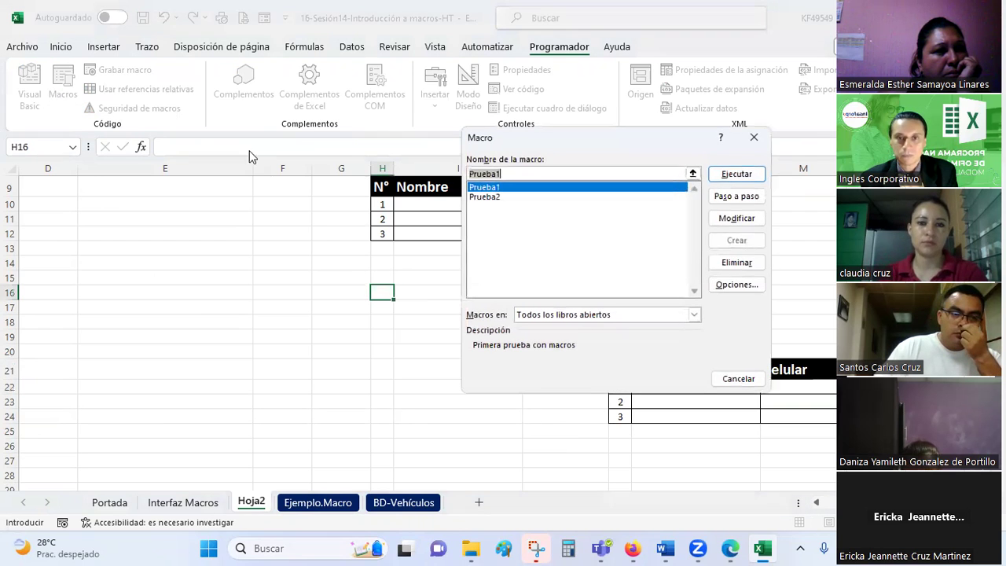
{"action": "left_click", "coordinate": [486, 197]}
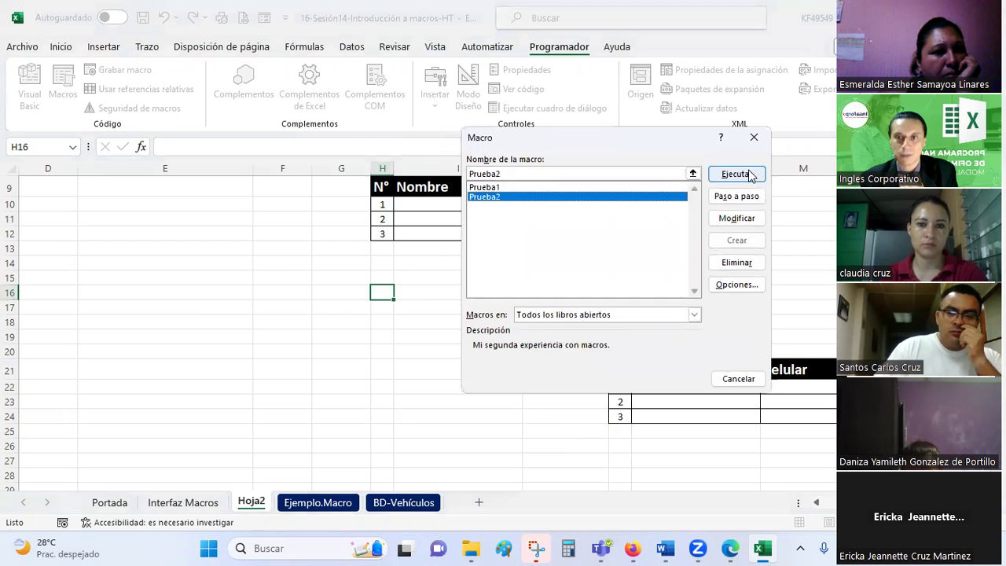
{"action": "left_click", "coordinate": [750, 174]}
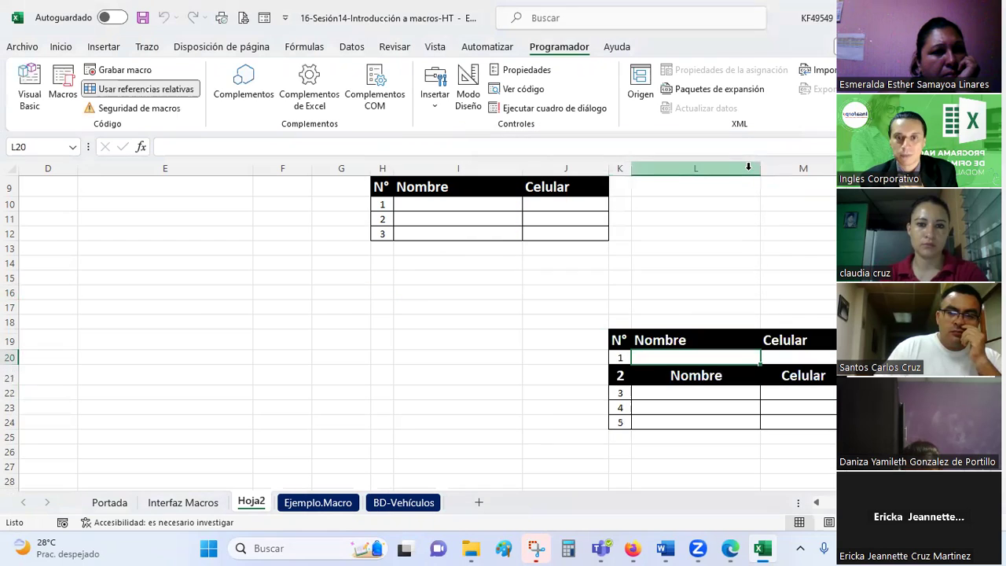
{"action": "left_click", "coordinate": [727, 283]}
{"action": "scroll", "coordinate": [727, 288], "scroll_direction": "down", "scroll_amount": 1}
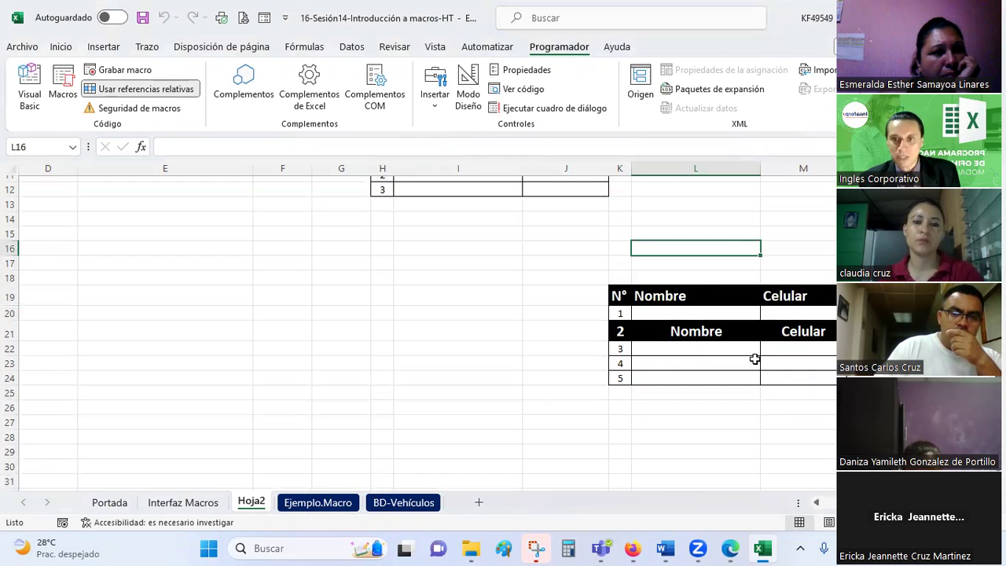
{"action": "scroll", "coordinate": [528, 299], "scroll_direction": "right", "scroll_amount": 2}
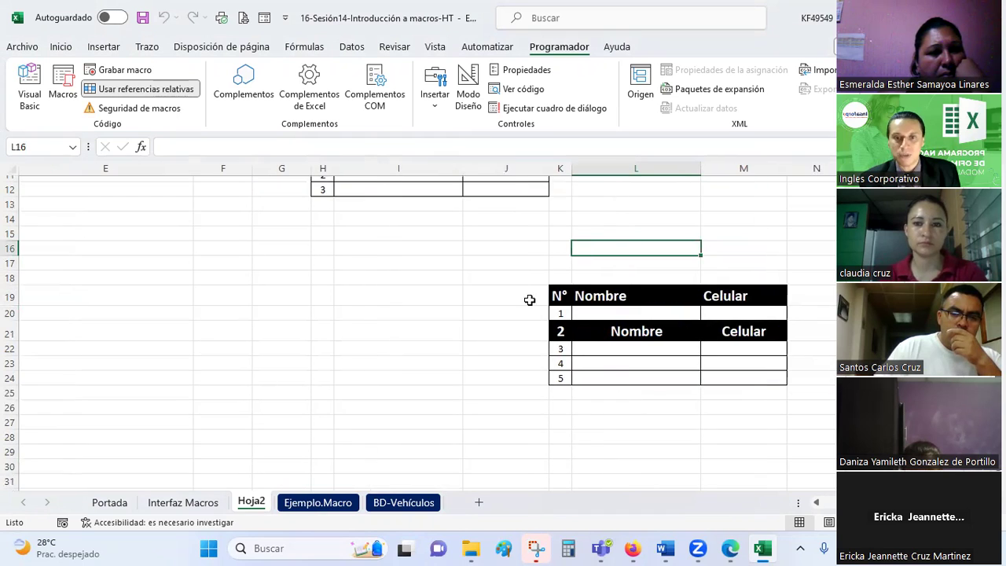
{"action": "scroll", "coordinate": [460, 320], "scroll_direction": "up", "scroll_amount": 2}
{"action": "left_click", "coordinate": [400, 197]}
Step: Strip formatting and contents from H7:M24 and delete columns H through M
{"action": "left_click", "coordinate": [61, 47]}
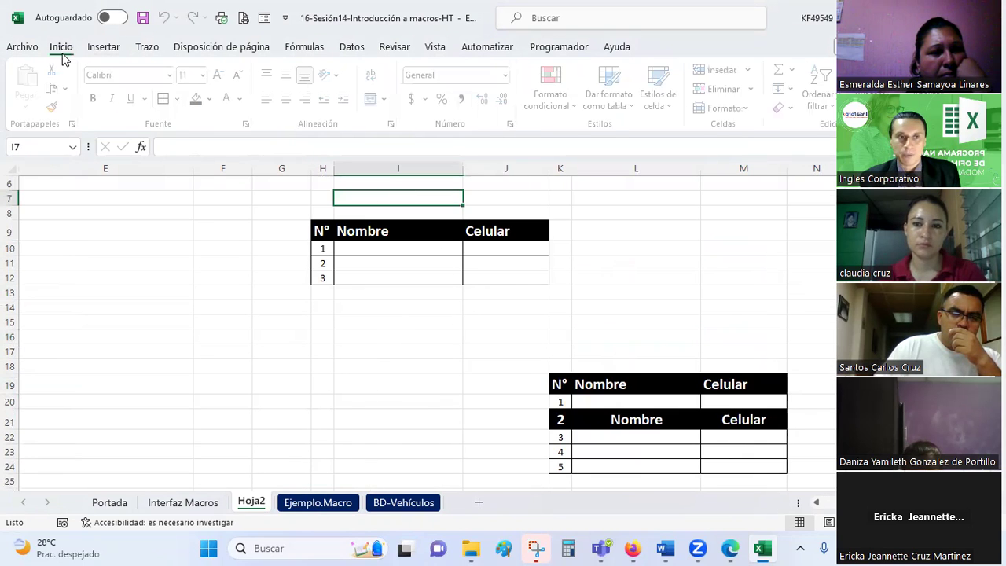
{"action": "left_click", "coordinate": [56, 107]}
{"action": "left_click_drag", "start_coordinate": [322, 197], "coordinate": [770, 463]}
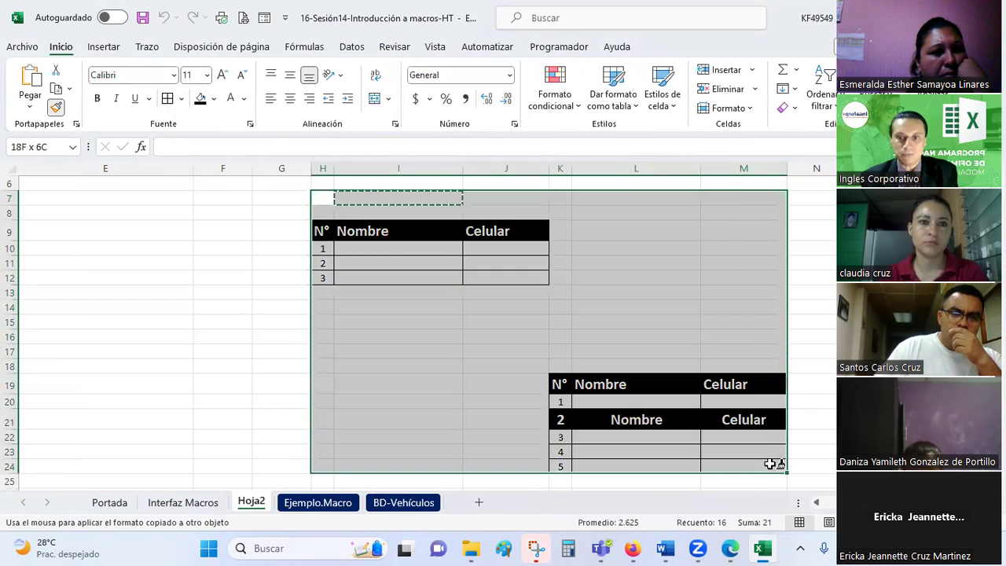
{"action": "key", "text": "Delete"}
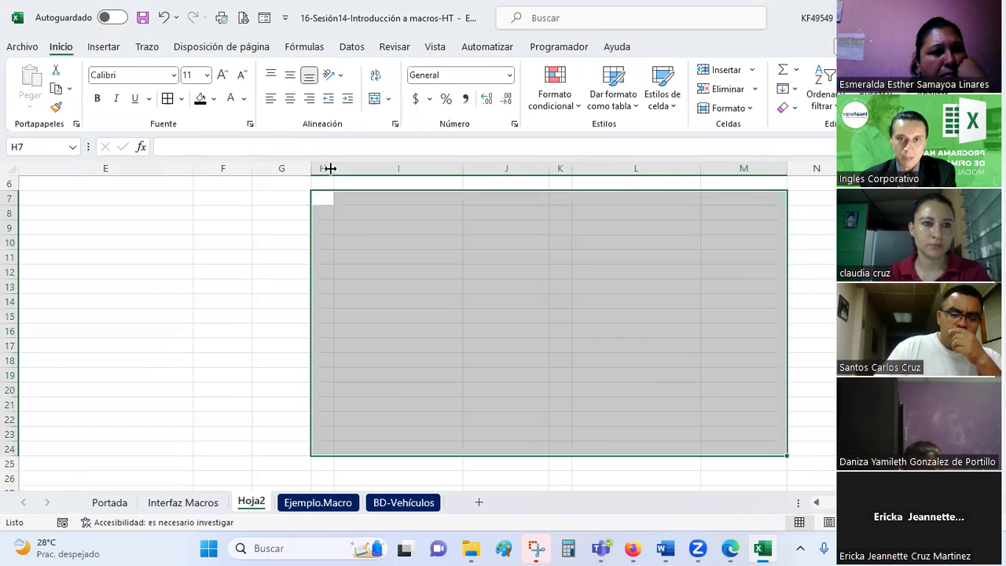
{"action": "left_click_drag", "start_coordinate": [331, 168], "coordinate": [719, 188]}
{"action": "right_click", "coordinate": [696, 210]}
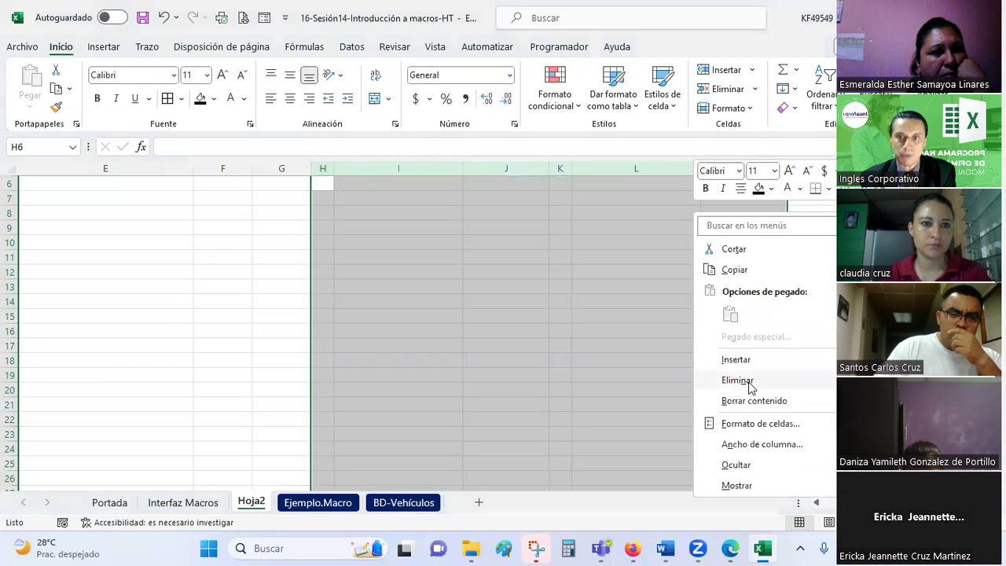
{"action": "left_click", "coordinate": [739, 381]}
{"action": "left_click", "coordinate": [397, 228]}
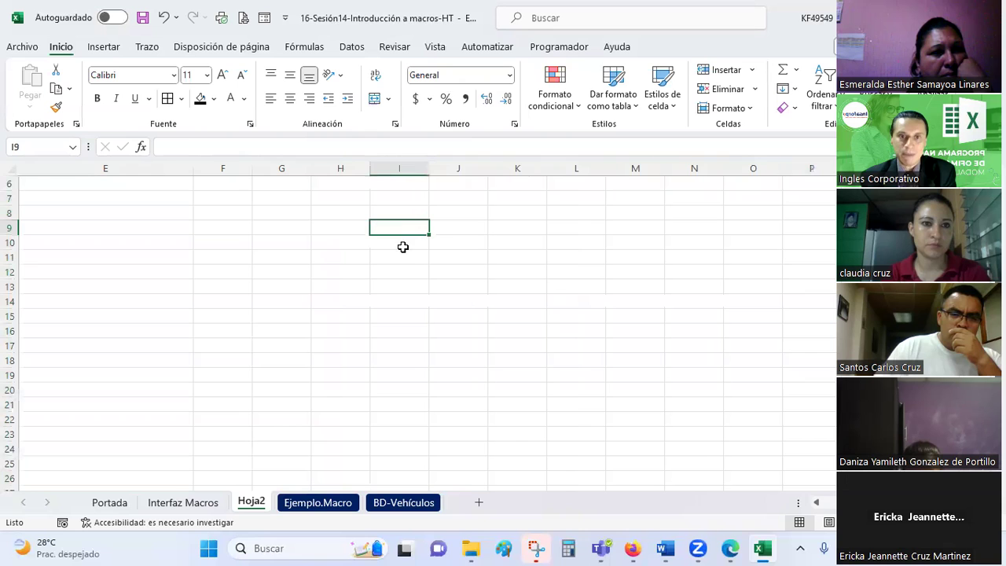
Step: Run Prueba2 from G8 and again from J18 to stamp two test tables
{"action": "left_click", "coordinate": [279, 211]}
{"action": "left_click", "coordinate": [543, 48]}
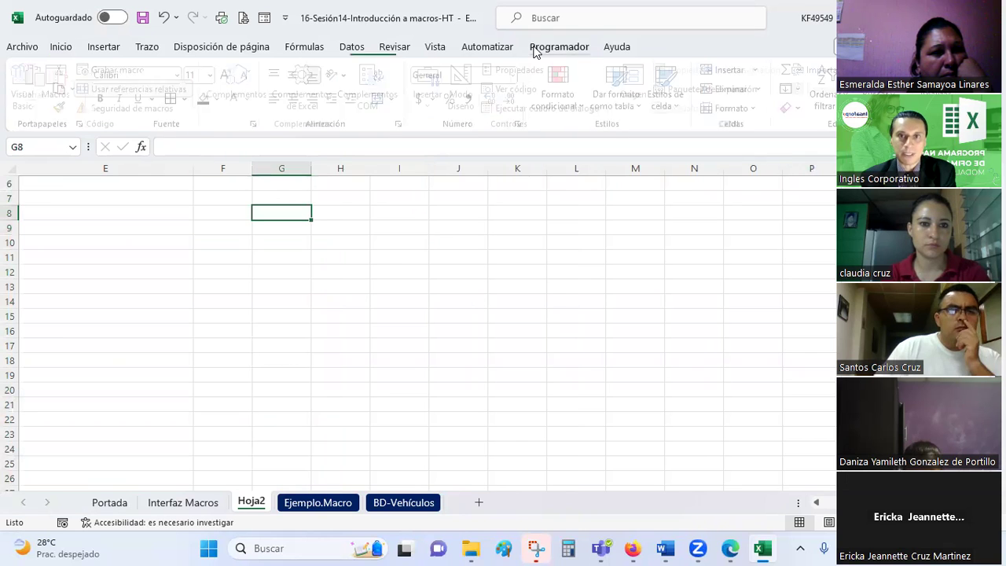
{"action": "left_click", "coordinate": [66, 81]}
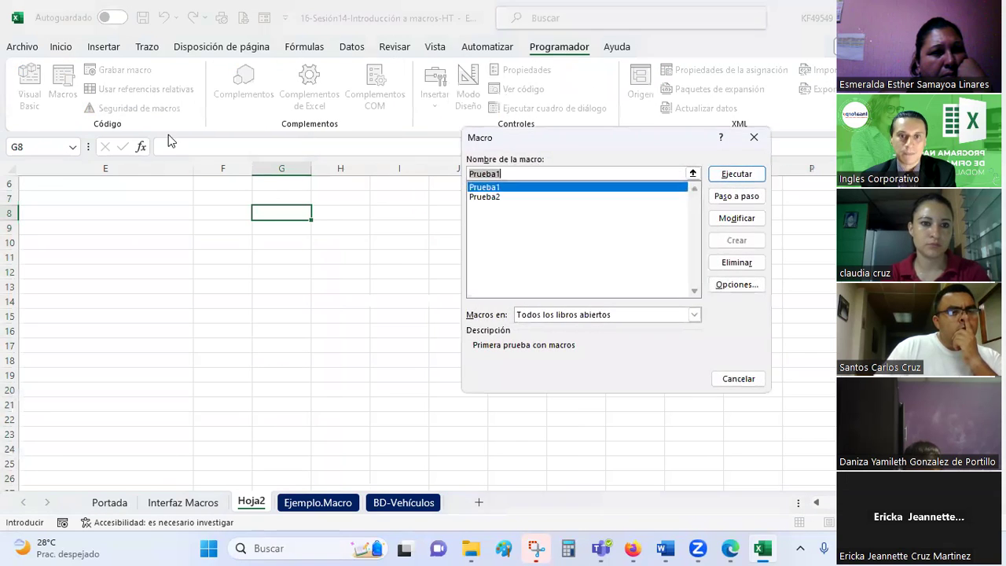
{"action": "left_click", "coordinate": [485, 197]}
{"action": "left_click", "coordinate": [737, 173]}
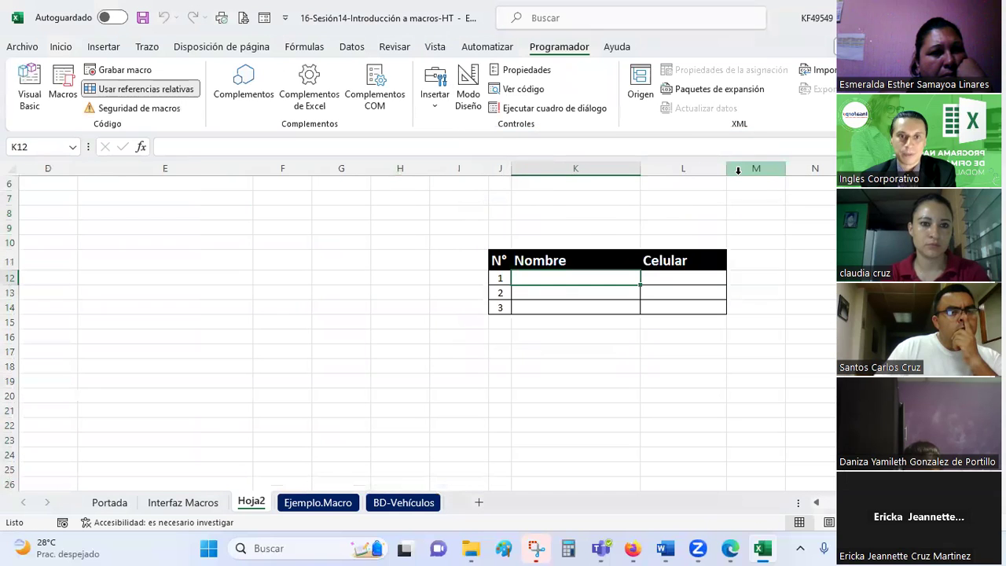
{"action": "left_click", "coordinate": [608, 363]}
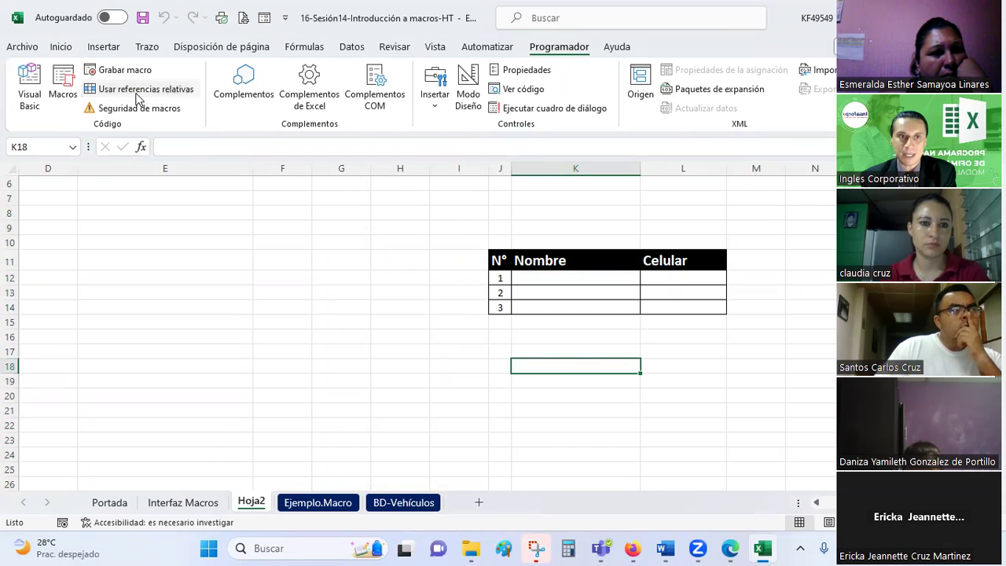
{"action": "left_click", "coordinate": [498, 366]}
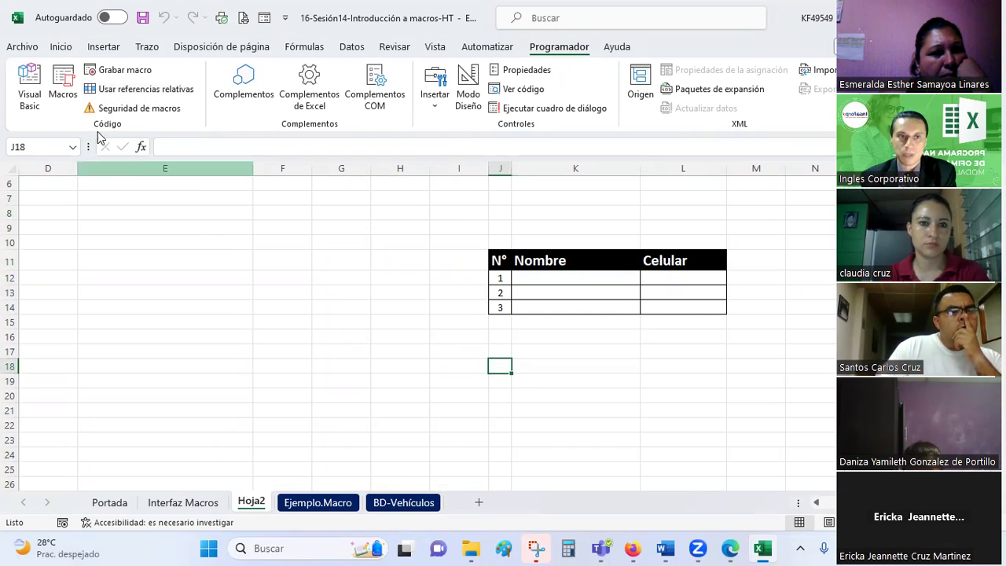
{"action": "left_click", "coordinate": [67, 89]}
{"action": "left_click", "coordinate": [490, 198]}
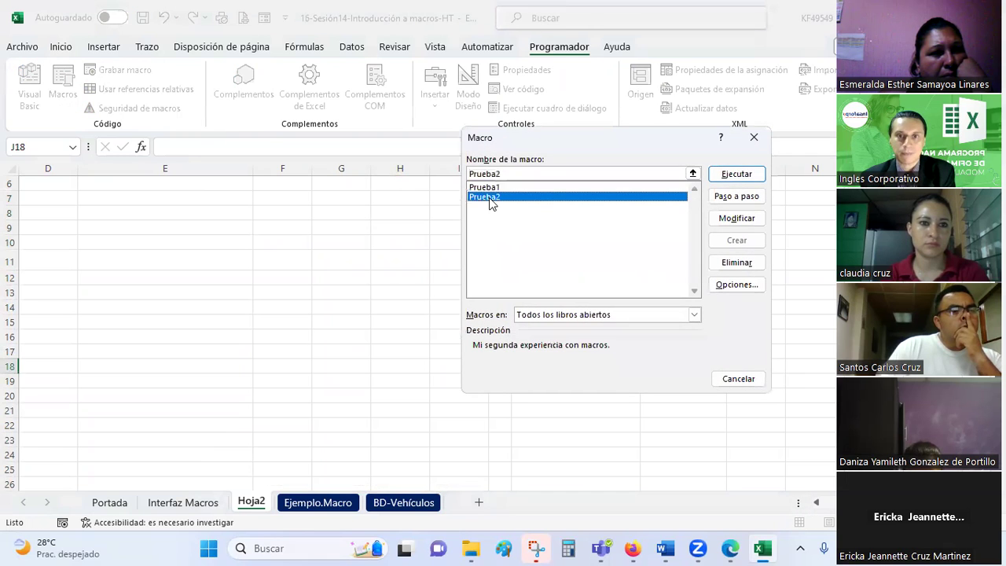
{"action": "left_click", "coordinate": [735, 171]}
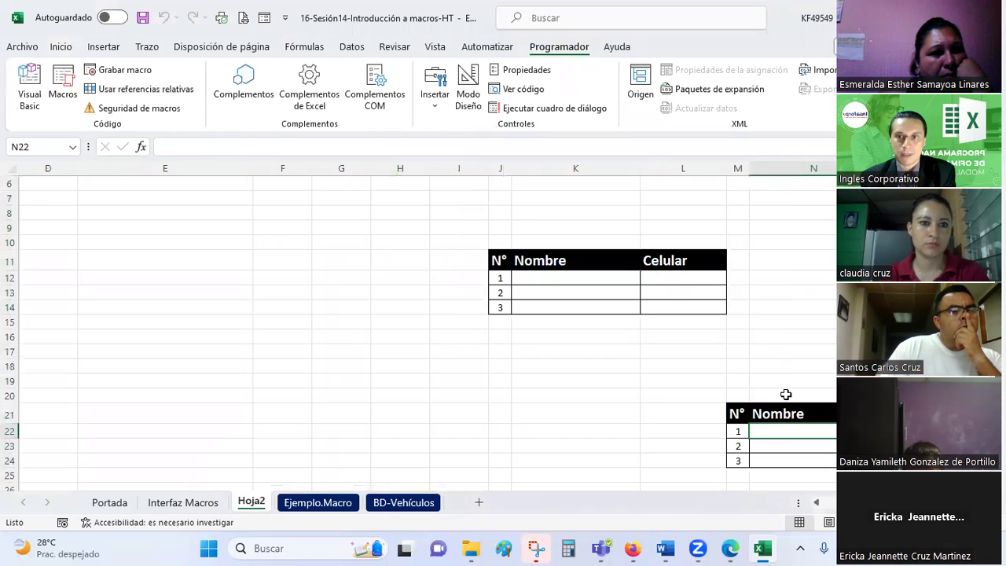
Step: Delete columns J through N along with the test tables
{"action": "scroll", "coordinate": [425, 330], "scroll_direction": "right", "scroll_amount": 1}
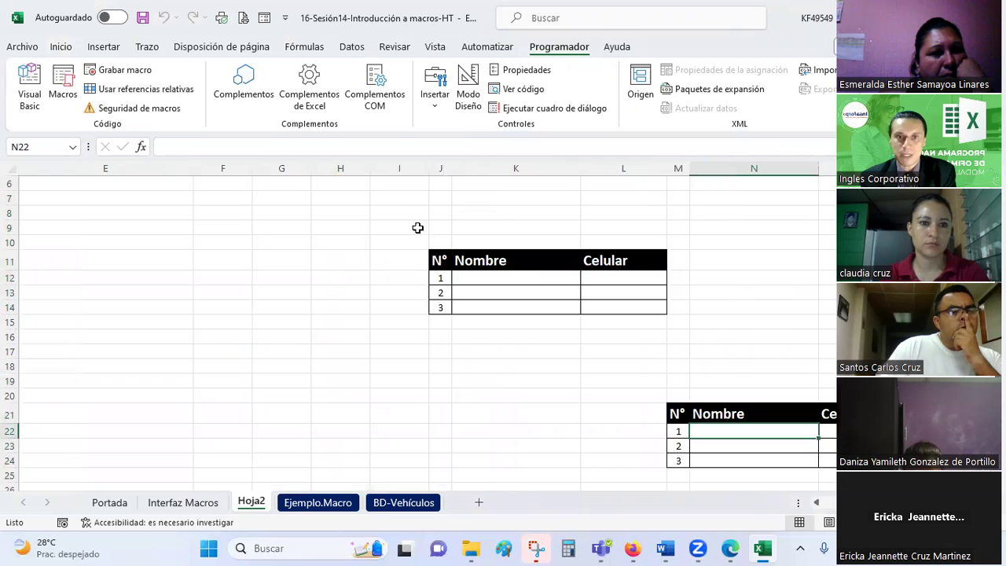
{"action": "left_click_drag", "start_coordinate": [440, 169], "coordinate": [739, 168]}
{"action": "right_click", "coordinate": [742, 232]}
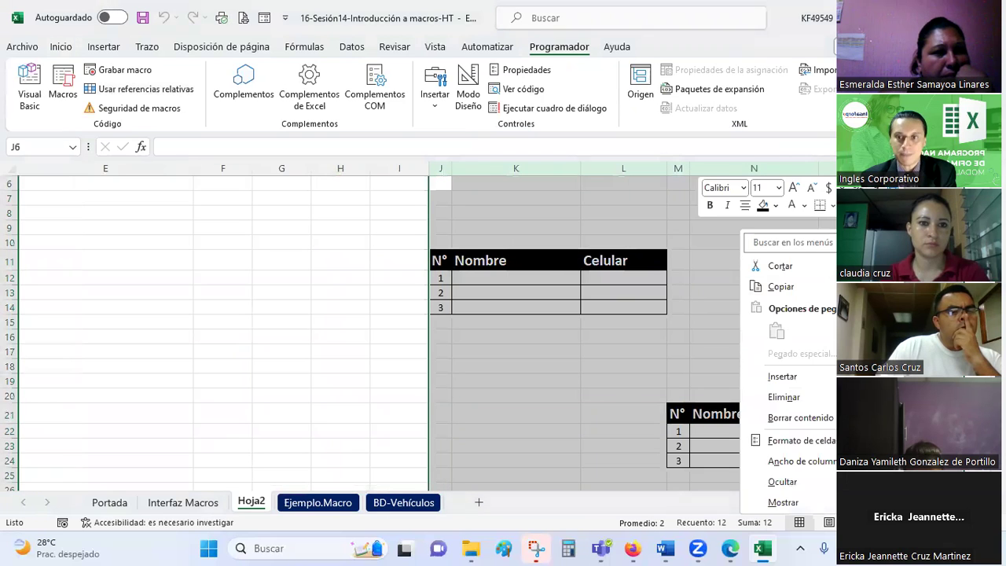
{"action": "left_click", "coordinate": [784, 397]}
Step: Run Prueba2 from G9 to stamp a single fresh table at J12:L15
{"action": "left_click", "coordinate": [315, 228]}
{"action": "left_click", "coordinate": [287, 226]}
{"action": "left_click", "coordinate": [65, 85]}
{"action": "left_click", "coordinate": [505, 198]}
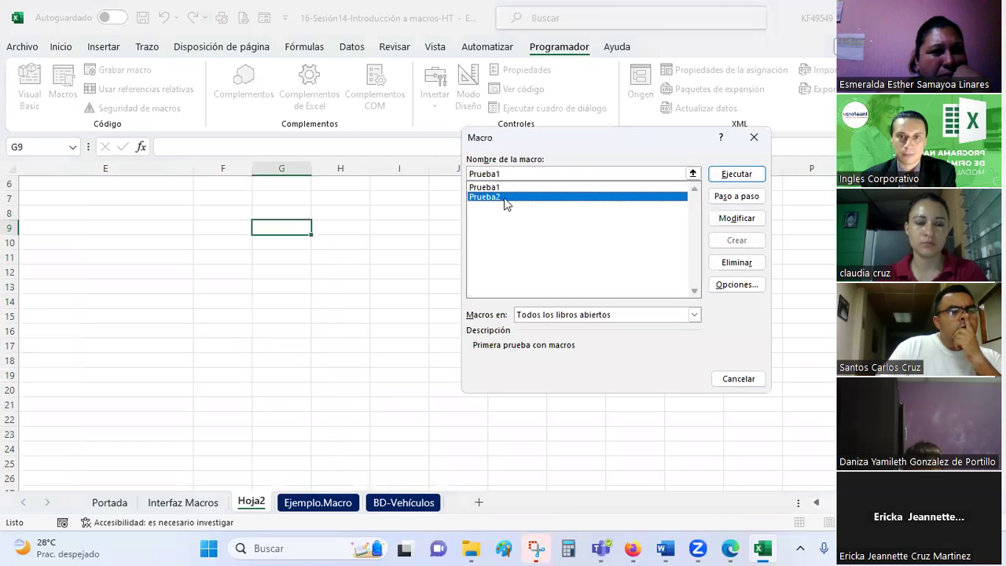
{"action": "left_click", "coordinate": [737, 174]}
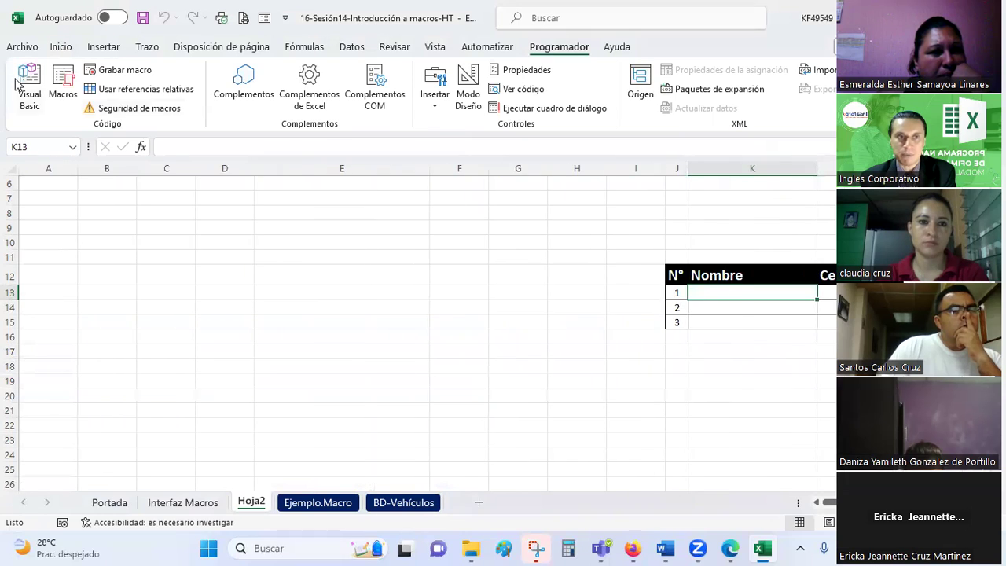
{"action": "key", "text": "alt+F11"}
Step: Review Prueba2's relative ActiveCell.Offset(3, 3) line, then select the J12:L15 table in Excel
{"action": "scroll", "coordinate": [432, 165], "scroll_direction": "up", "scroll_amount": 10}
{"action": "scroll", "coordinate": [424, 161], "scroll_direction": "up", "scroll_amount": 10}
{"action": "scroll", "coordinate": [417, 156], "scroll_direction": "up", "scroll_amount": 10}
{"action": "scroll", "coordinate": [408, 151], "scroll_direction": "up", "scroll_amount": 10}
{"action": "scroll", "coordinate": [408, 151], "scroll_direction": "down", "scroll_amount": 6}
{"action": "scroll", "coordinate": [397, 197], "scroll_direction": "down", "scroll_amount": 3}
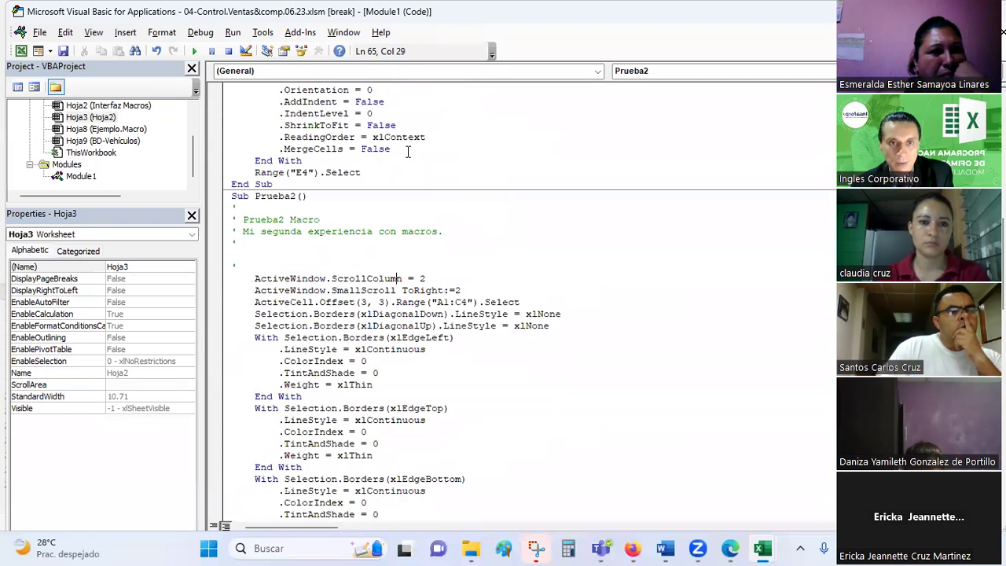
{"action": "scroll", "coordinate": [397, 209], "scroll_direction": "down", "scroll_amount": 1}
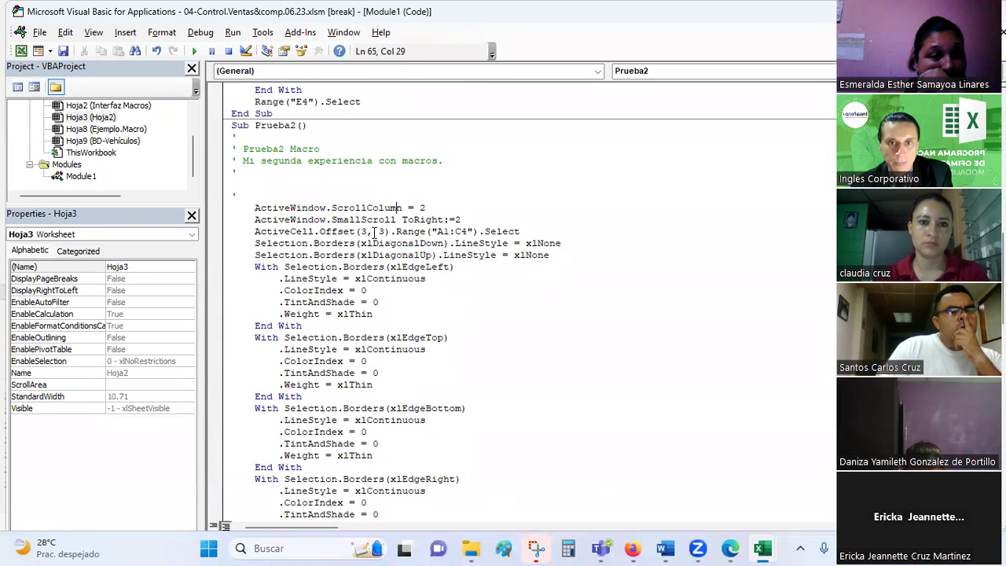
{"action": "left_click", "coordinate": [439, 229]}
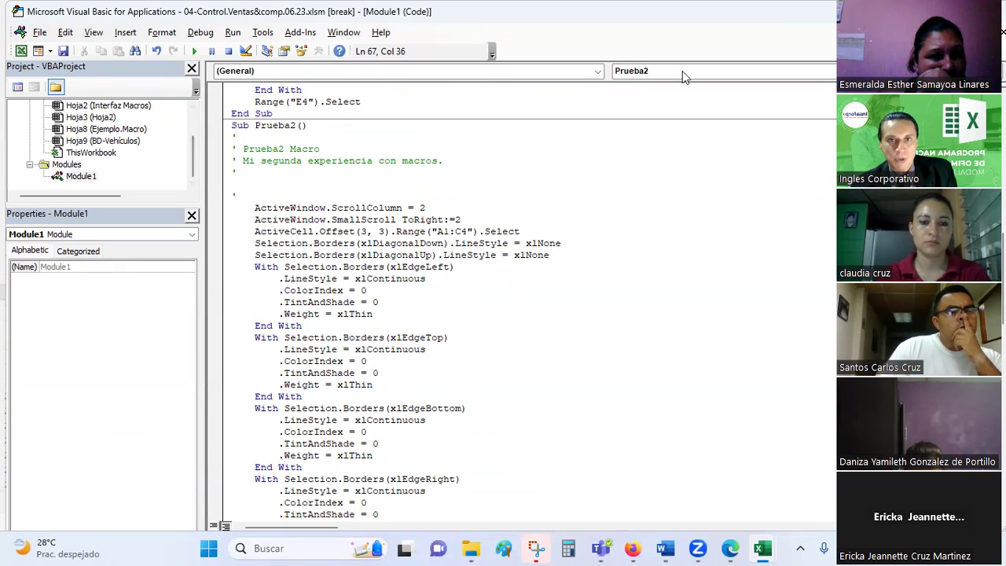
{"action": "key", "text": "alt+F11"}
{"action": "left_click", "coordinate": [617, 367]}
{"action": "mouse_move", "coordinate": [675, 276]}
{"action": "left_mouse_down"}
{"action": "mouse_move", "coordinate": [814, 303]}
{"action": "mouse_move", "coordinate": [829, 318]}
{"action": "left_mouse_up"}
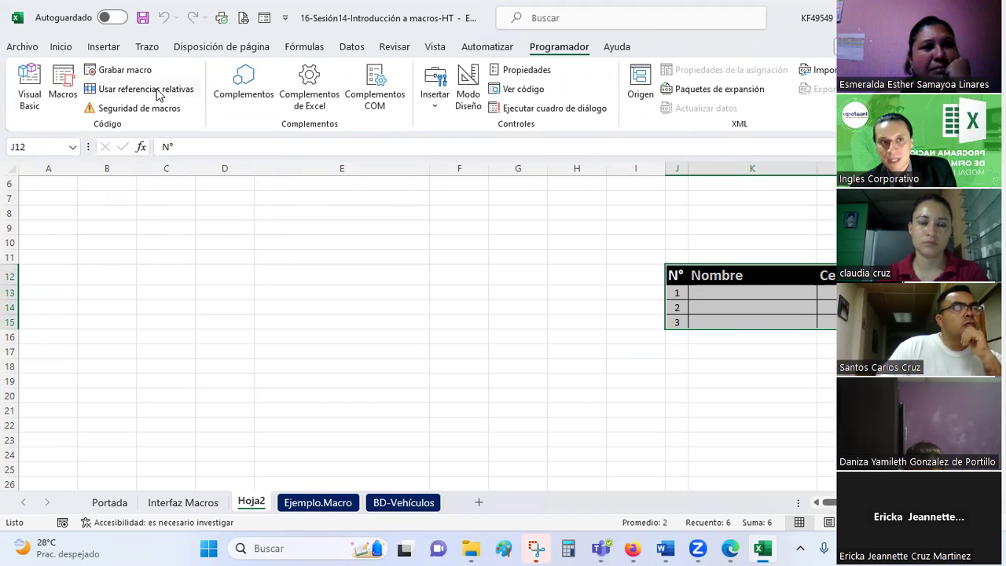
Step: Toggle Usar referencias relativas on and back off, then pick the orange drawing pen
{"action": "left_click", "coordinate": [160, 91]}
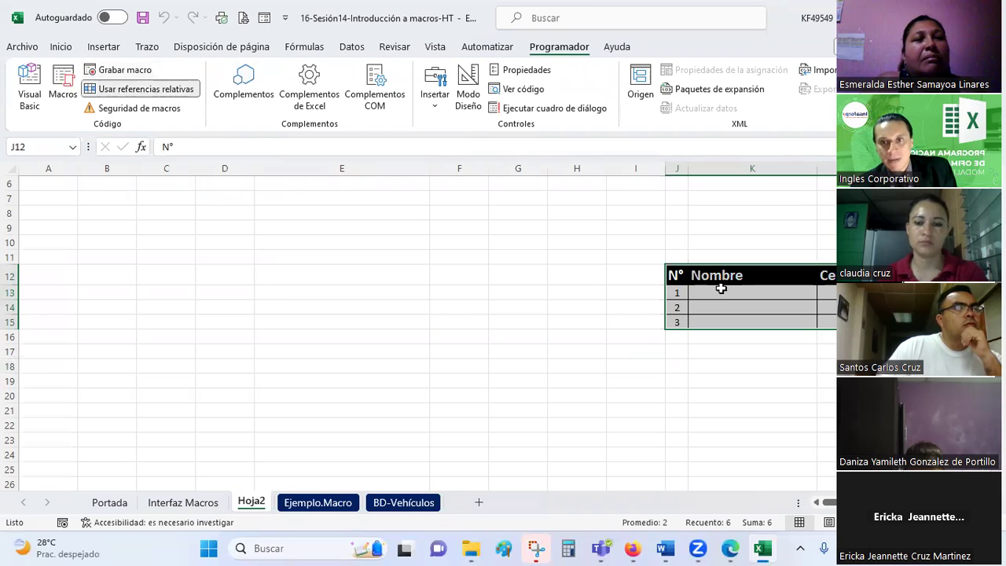
{"action": "left_click", "coordinate": [805, 435]}
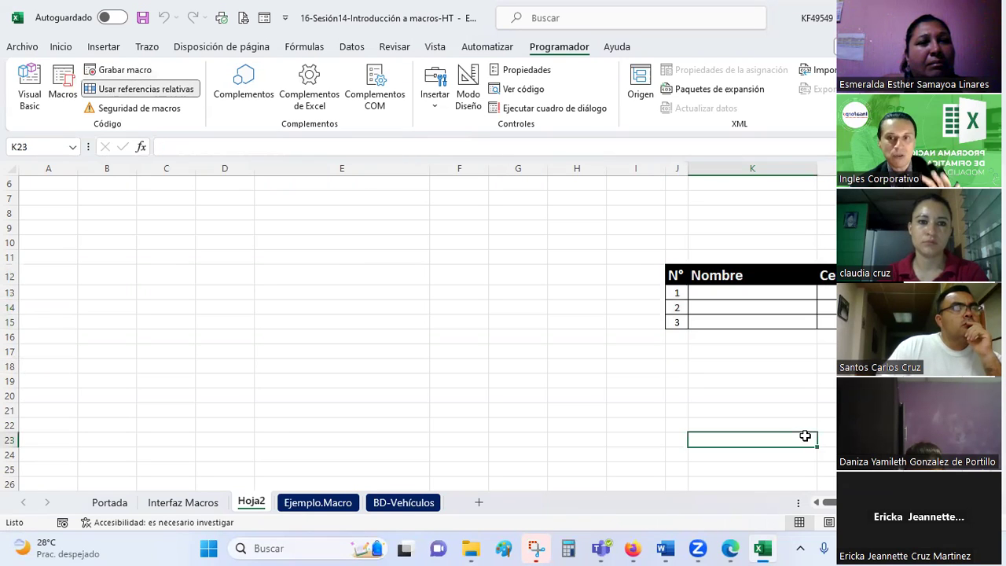
{"action": "left_click", "coordinate": [614, 223]}
{"action": "left_click", "coordinate": [136, 92]}
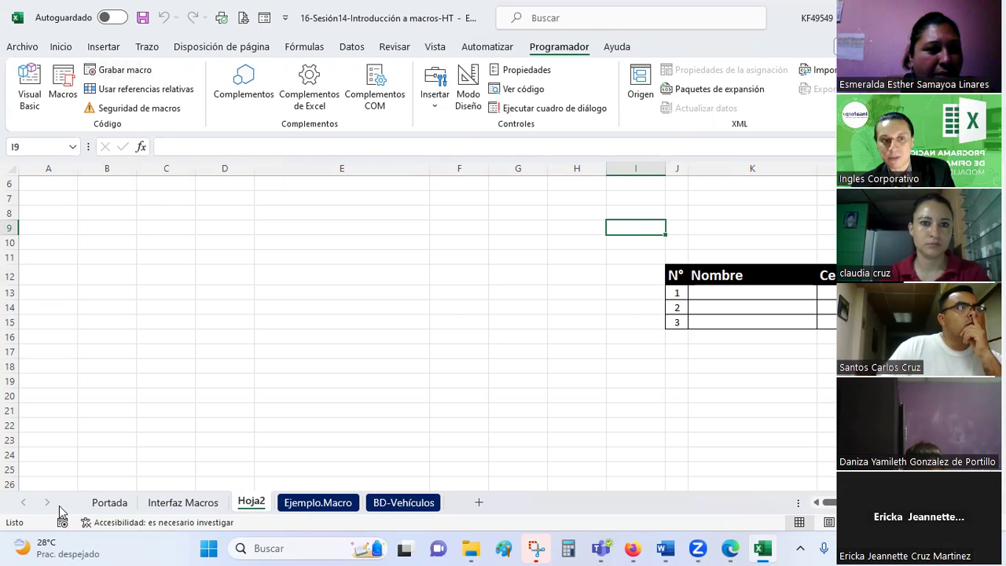
{"action": "left_click", "coordinate": [147, 47]}
{"action": "left_click", "coordinate": [144, 87]}
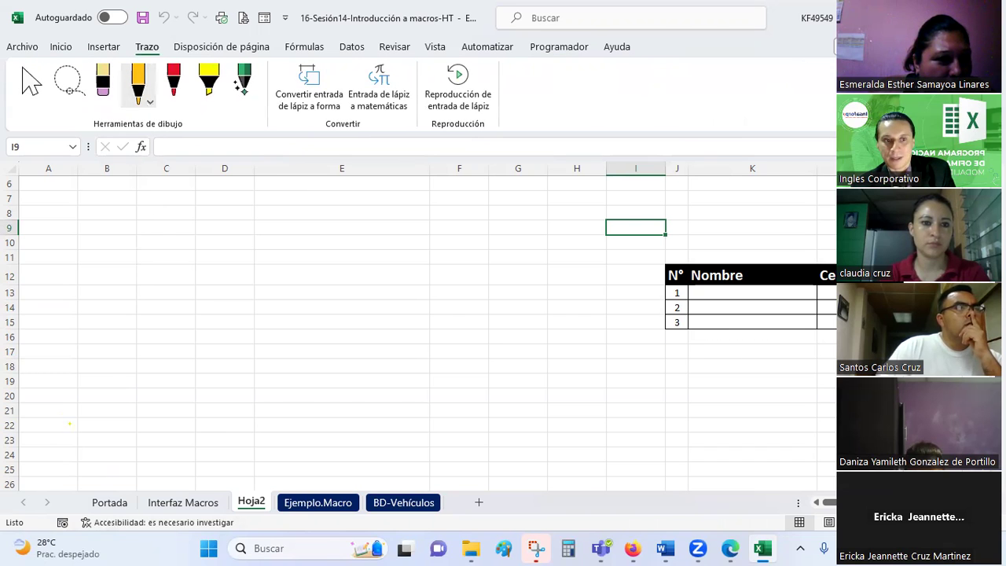
Step: Draw an orange arrow in column A, then a black arrow beside it
{"action": "mouse_move", "coordinate": [57, 405]}
{"action": "left_mouse_down"}
{"action": "mouse_move", "coordinate": [51, 478]}
{"action": "mouse_move", "coordinate": [57, 465]}
{"action": "mouse_move", "coordinate": [104, 470]}
{"action": "left_mouse_up"}
{"action": "left_click", "coordinate": [150, 102]}
{"action": "left_click", "coordinate": [155, 226]}
{"action": "left_click", "coordinate": [102, 385]}
{"action": "left_click_drag", "start_coordinate": [80, 405], "coordinate": [74, 454]}
{"action": "left_click_drag", "start_coordinate": [61, 439], "coordinate": [75, 453]}
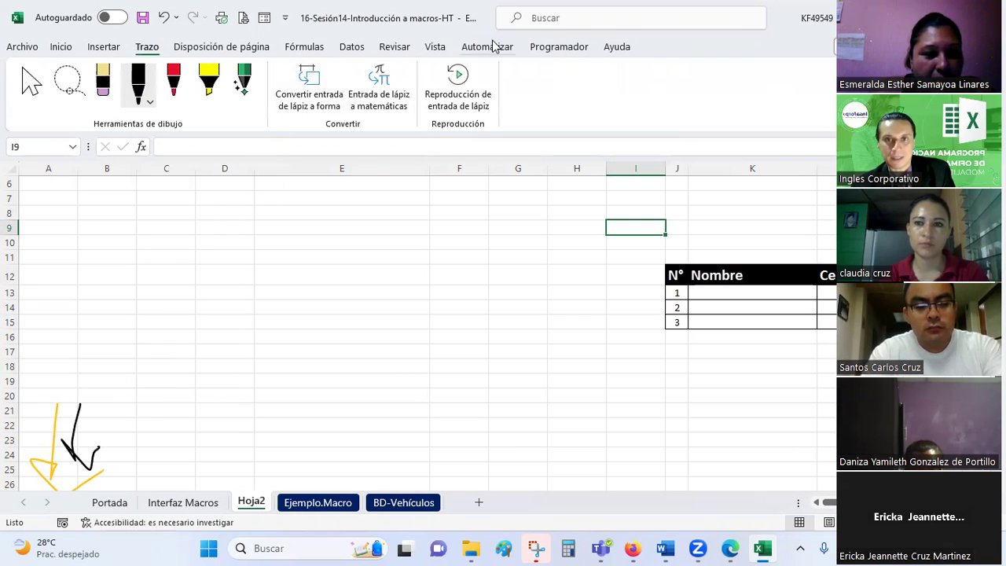
Step: Delete the black ink arrow and the orange ink strokes
{"action": "key", "text": "Escape"}
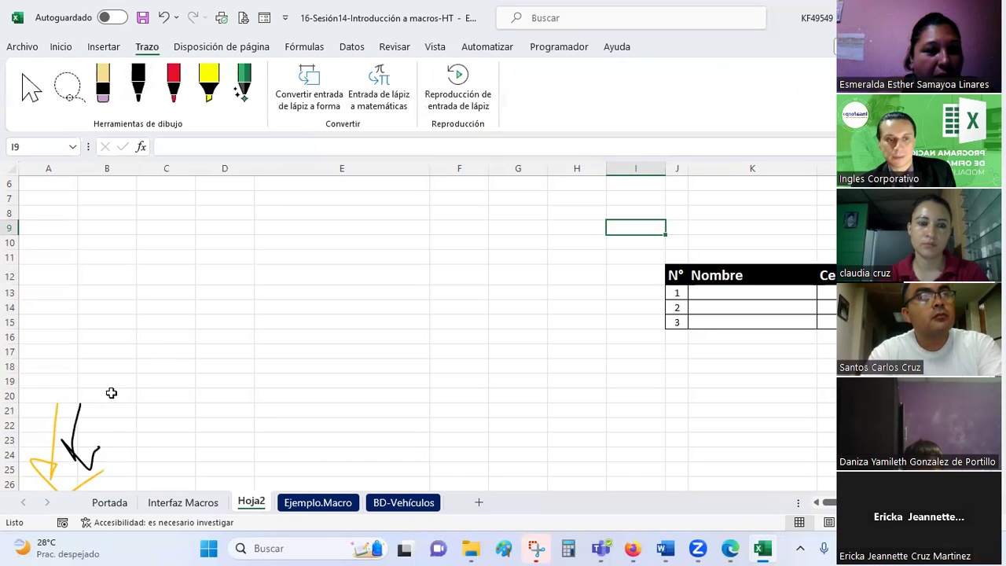
{"action": "left_click", "coordinate": [71, 421]}
{"action": "key", "text": "Delete"}
{"action": "left_click", "coordinate": [55, 472]}
{"action": "key", "text": "Delete"}
Step: Select cell E19 and switch to the Edge browser window
{"action": "left_click", "coordinate": [285, 379]}
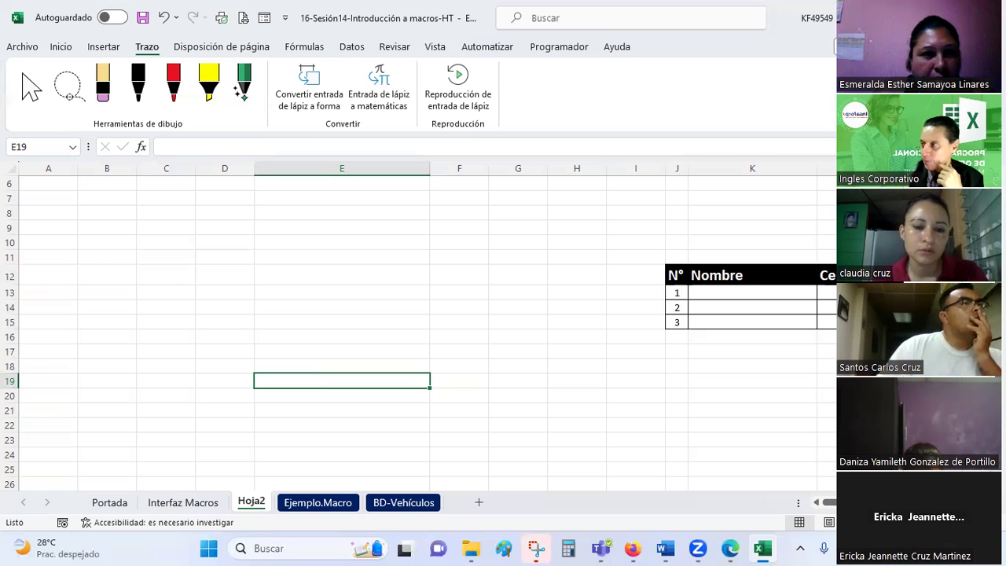
{"action": "key", "text": "alt+Tab"}
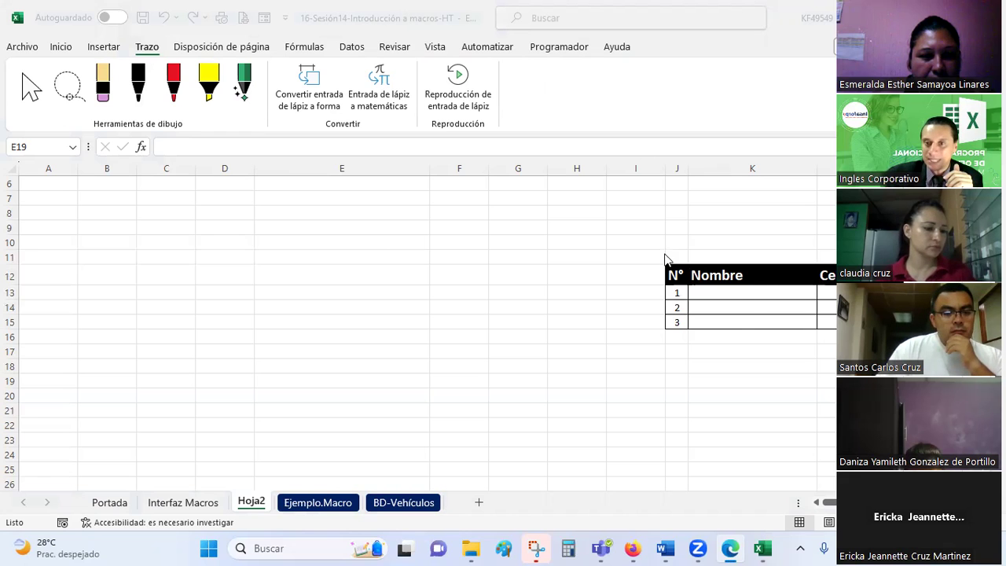
Step: Delete columns A–F and then D–J, clearing the existing table from Hoja2
{"action": "scroll", "coordinate": [131, 264], "scroll_direction": "up", "scroll_amount": 2}
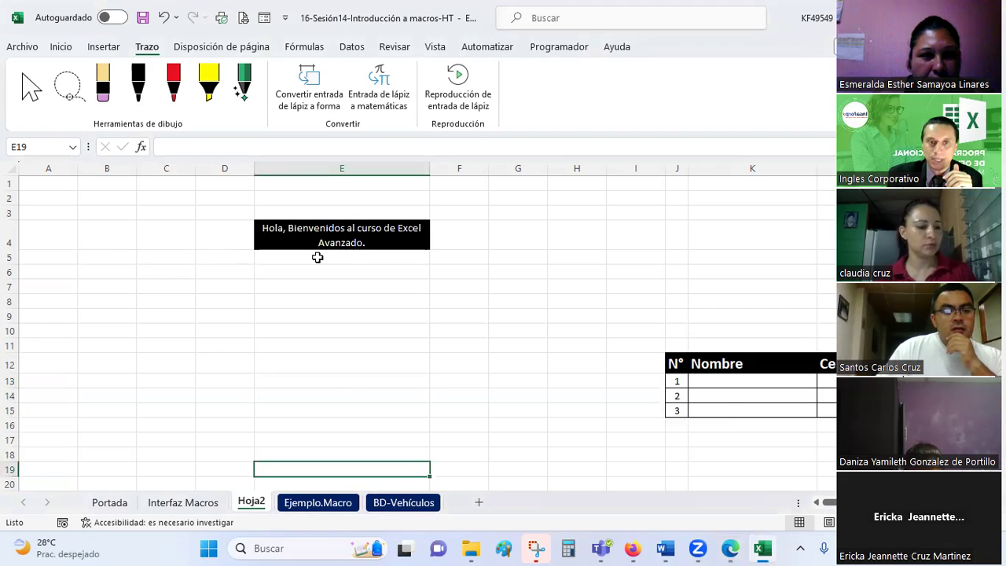
{"action": "left_click", "coordinate": [63, 172]}
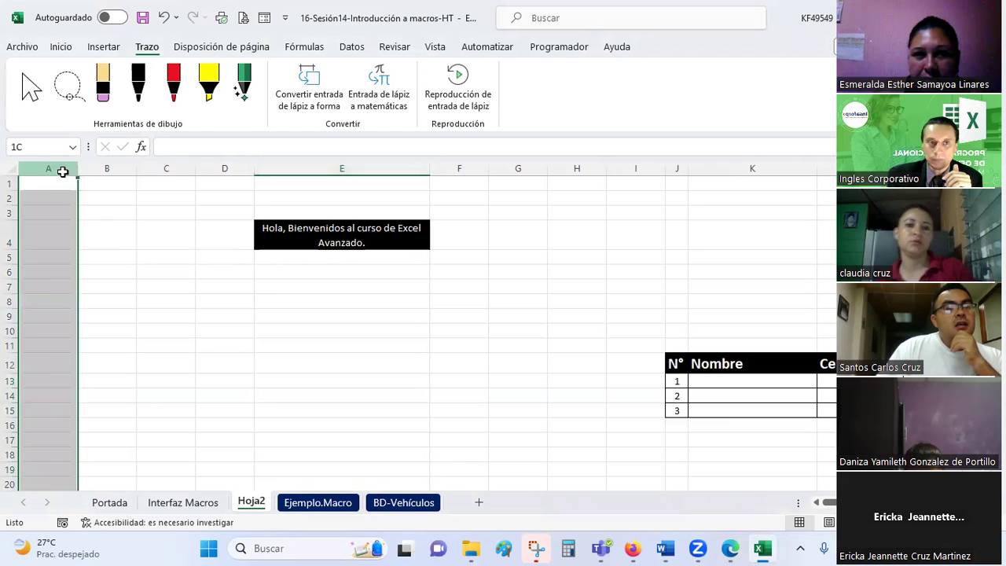
{"action": "left_click_drag", "start_coordinate": [63, 171], "coordinate": [438, 207]}
{"action": "right_click", "coordinate": [438, 207]}
{"action": "left_click", "coordinate": [483, 375]}
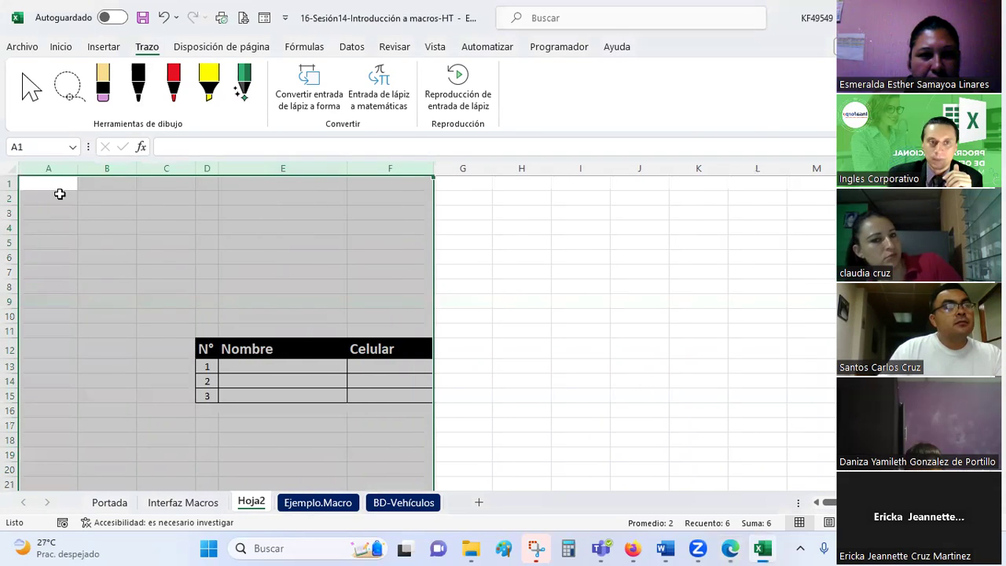
{"action": "left_click", "coordinate": [94, 197]}
{"action": "left_click_drag", "start_coordinate": [204, 168], "coordinate": [417, 264]}
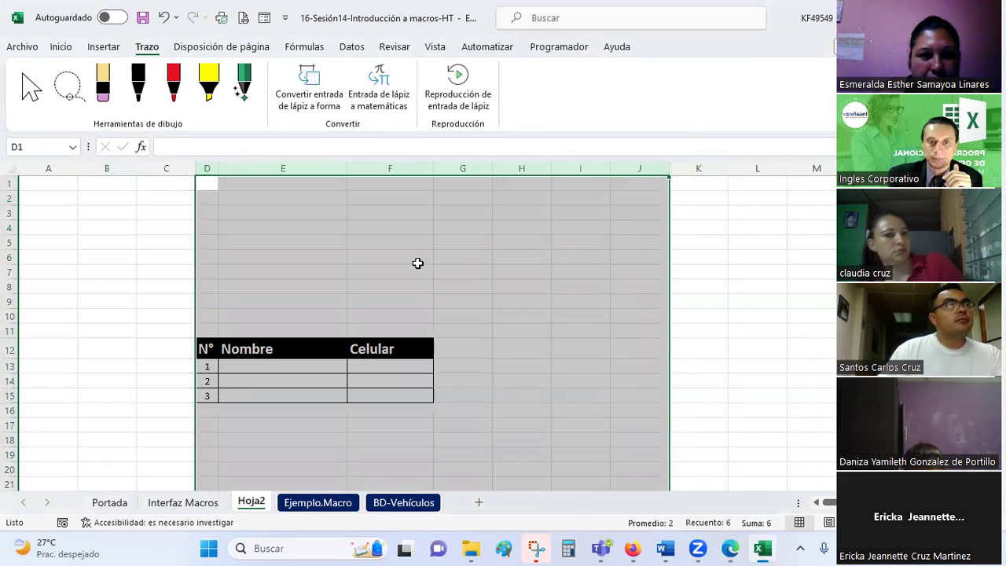
{"action": "right_click", "coordinate": [418, 263]}
{"action": "left_click", "coordinate": [467, 413]}
Step: Run Prueba2 from B2 to stamp a N°/Nombre/Celular table at E5:G8
{"action": "left_click", "coordinate": [112, 193]}
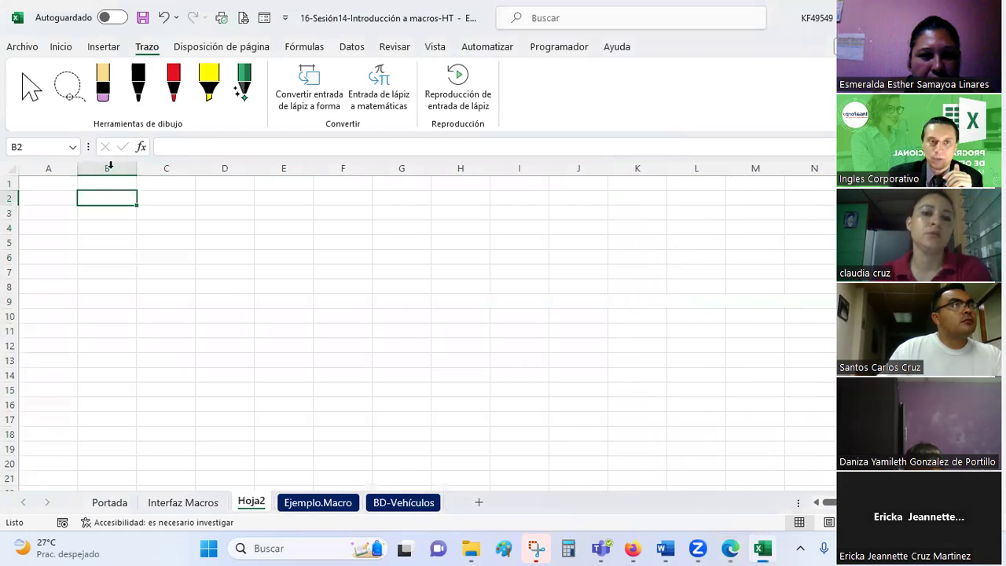
{"action": "left_click", "coordinate": [555, 47]}
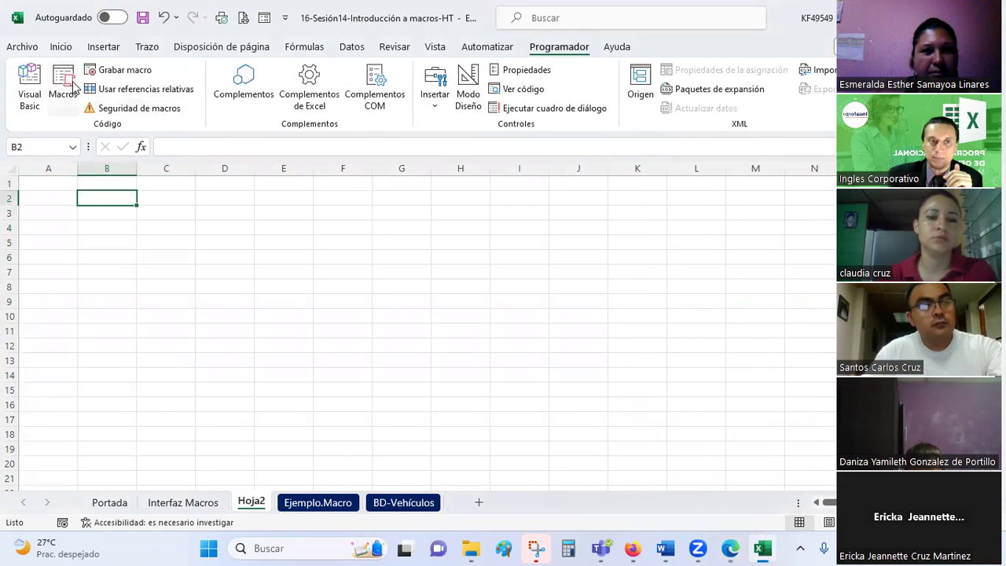
{"action": "left_click", "coordinate": [64, 82]}
{"action": "left_click", "coordinate": [481, 196]}
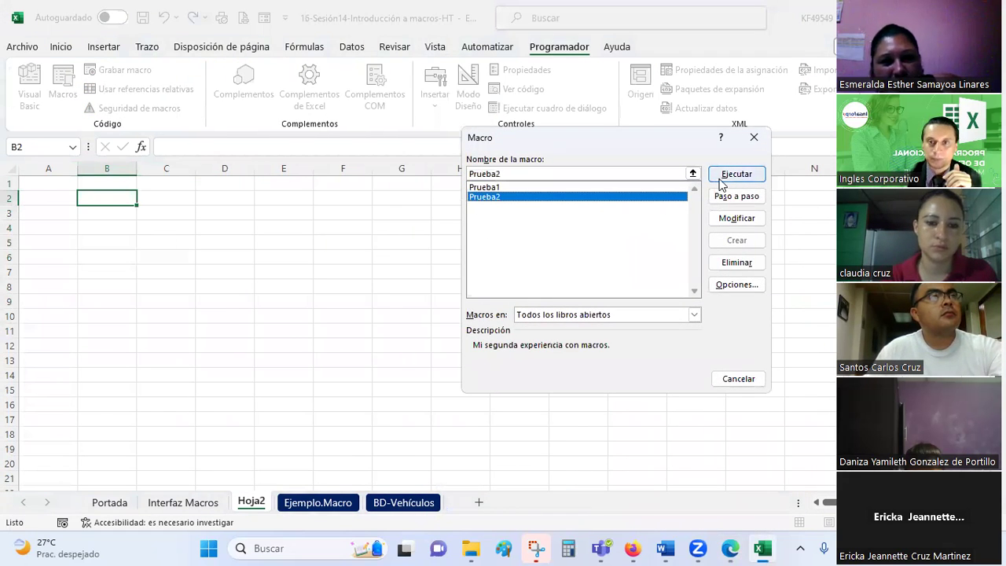
{"action": "left_click", "coordinate": [720, 178]}
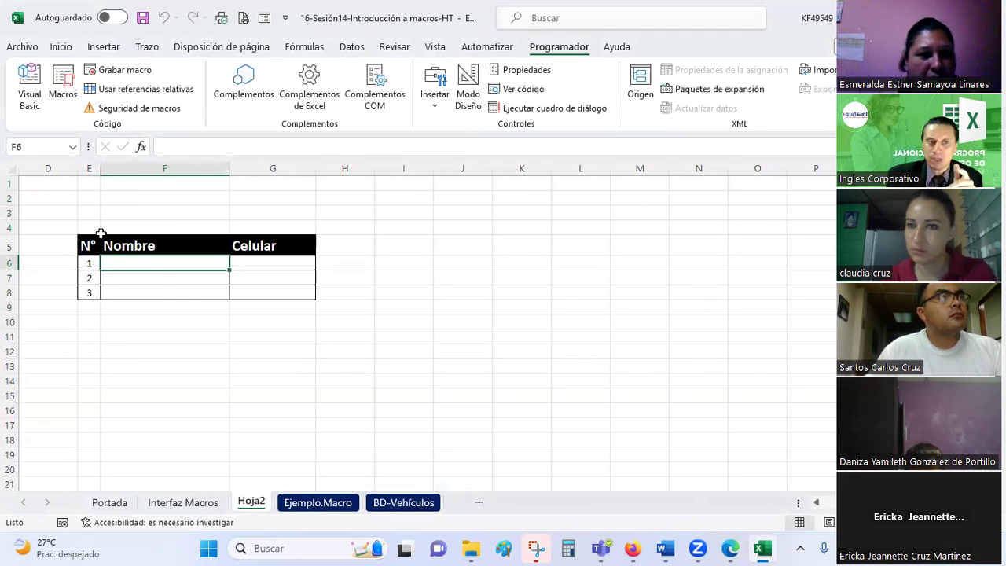
Step: Run Prueba2 again from a new start cell, adding a second table at P8
{"action": "left_click", "coordinate": [89, 245]}
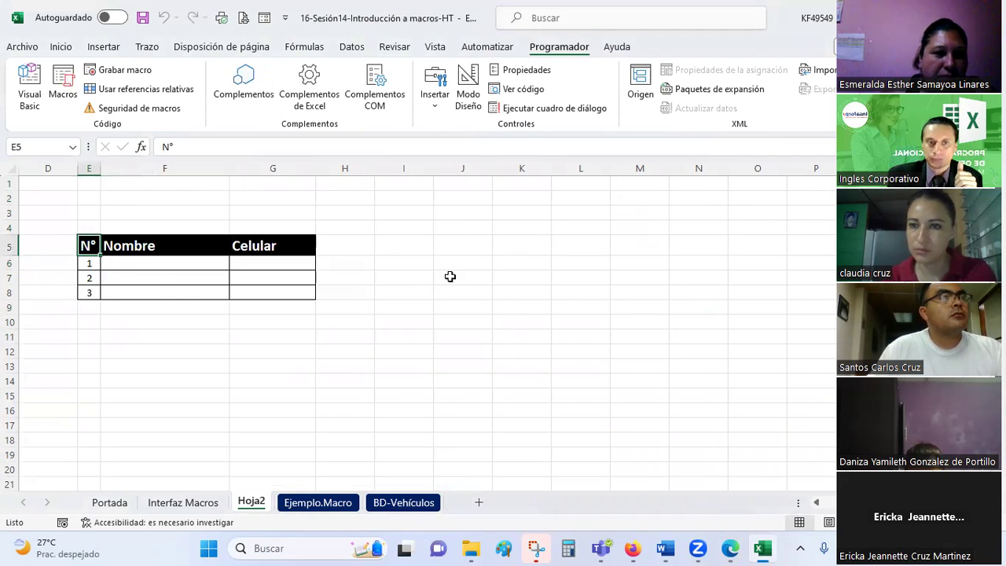
{"action": "left_click", "coordinate": [629, 240]}
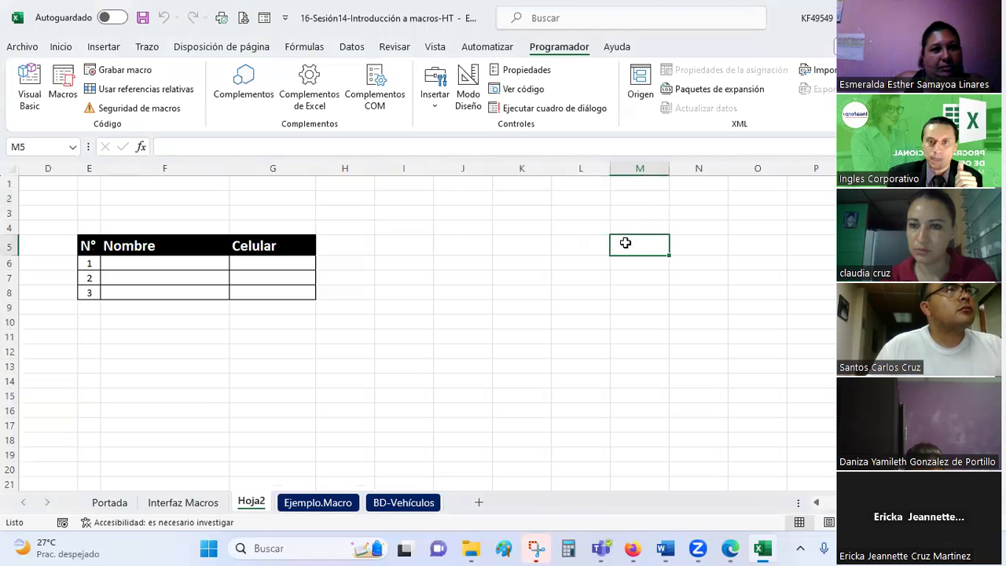
{"action": "left_click", "coordinate": [63, 85]}
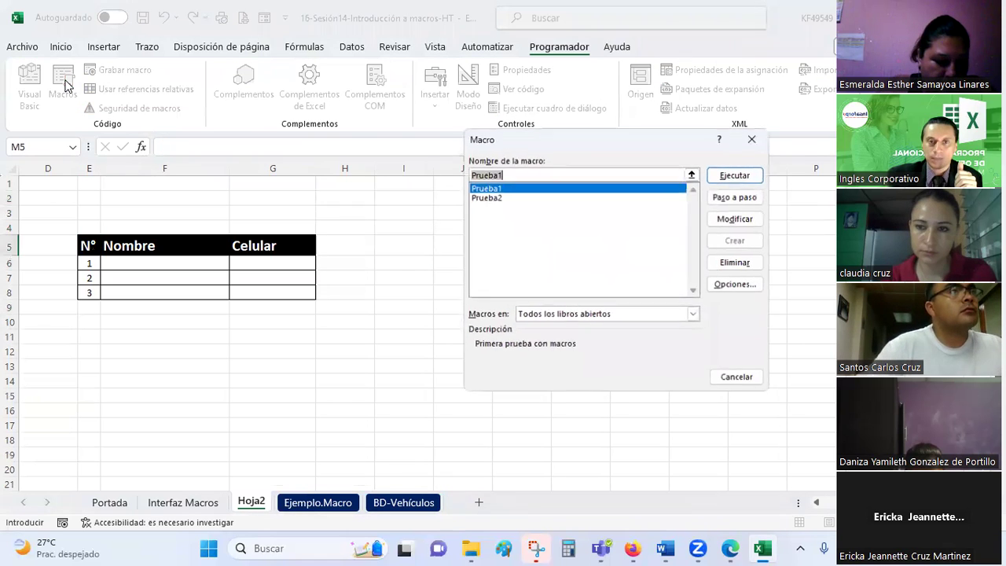
{"action": "left_click", "coordinate": [488, 197]}
{"action": "left_click", "coordinate": [731, 178]}
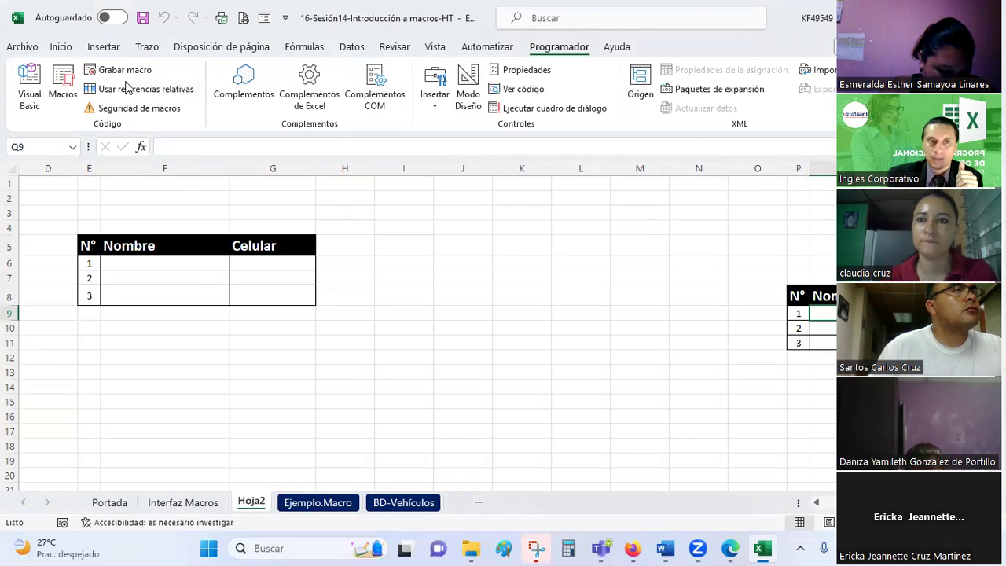
{"action": "left_click", "coordinate": [29, 87]}
{"action": "scroll", "coordinate": [454, 337], "scroll_direction": "down", "scroll_amount": 10}
{"action": "scroll", "coordinate": [450, 327], "scroll_direction": "down", "scroll_amount": 10}
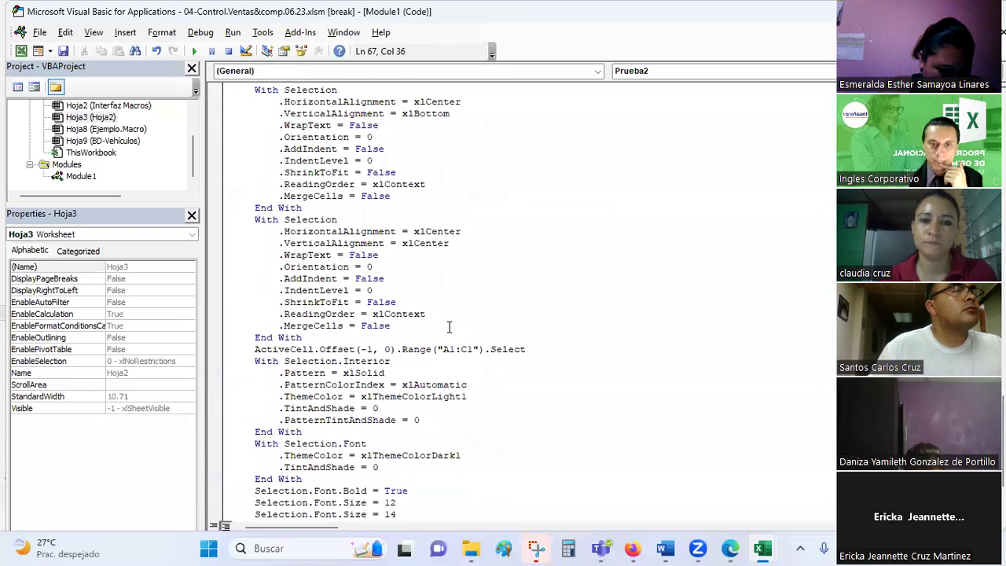
{"action": "scroll", "coordinate": [450, 327], "scroll_direction": "down", "scroll_amount": 3}
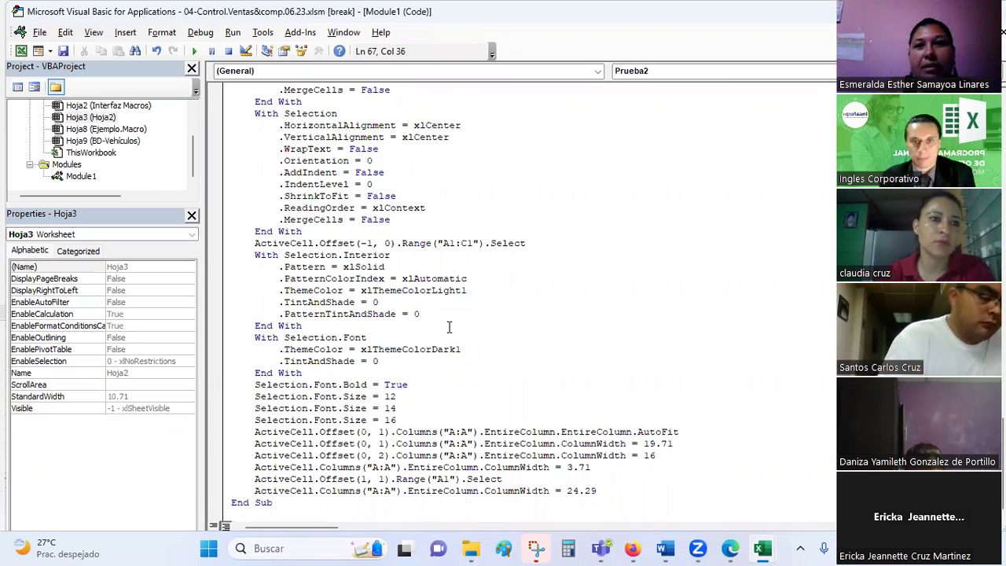
{"action": "key", "text": "alt+Tab"}
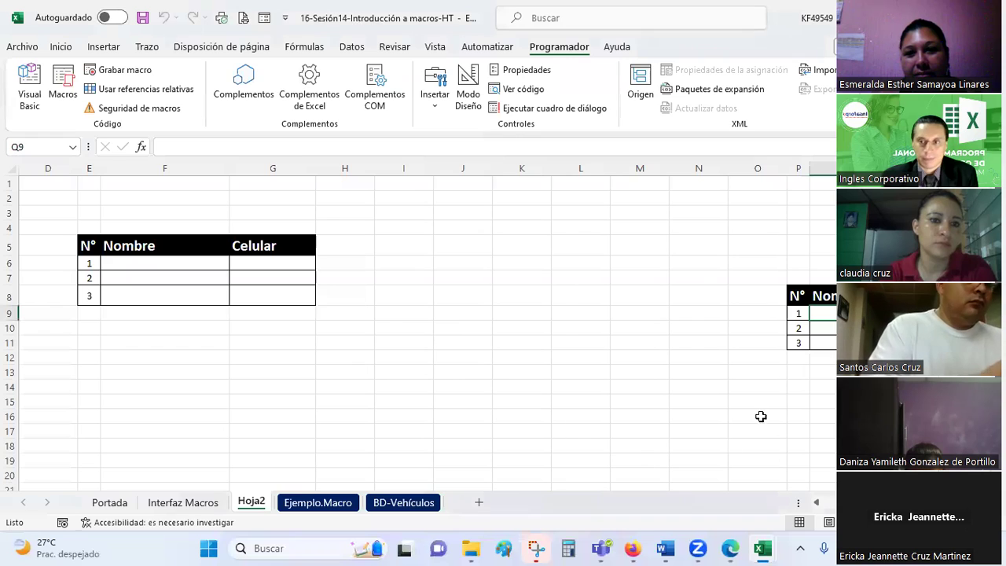
{"action": "key", "text": "alt+Tab"}
{"action": "key", "text": "alt+Tab"}
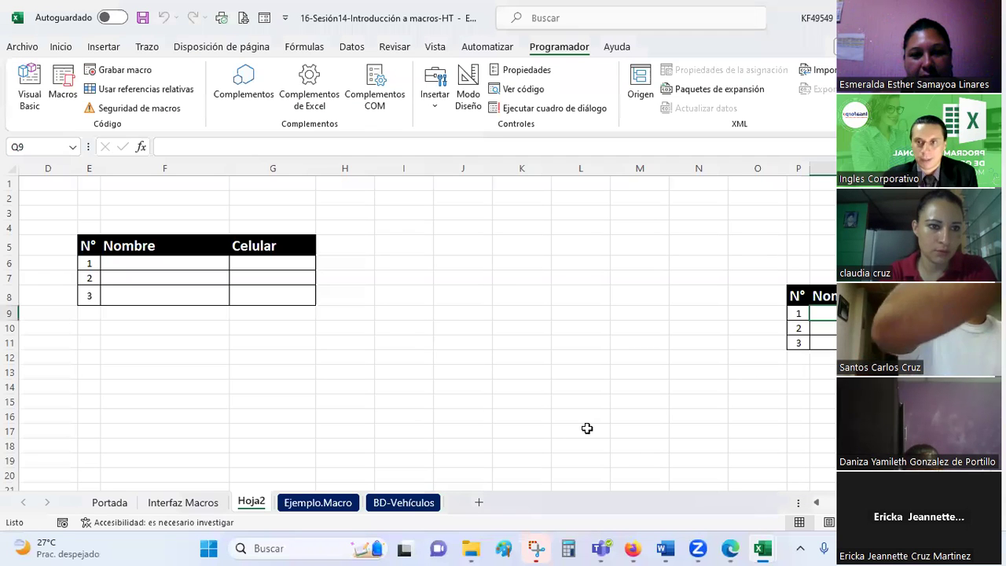
{"action": "key", "text": "alt+Tab"}
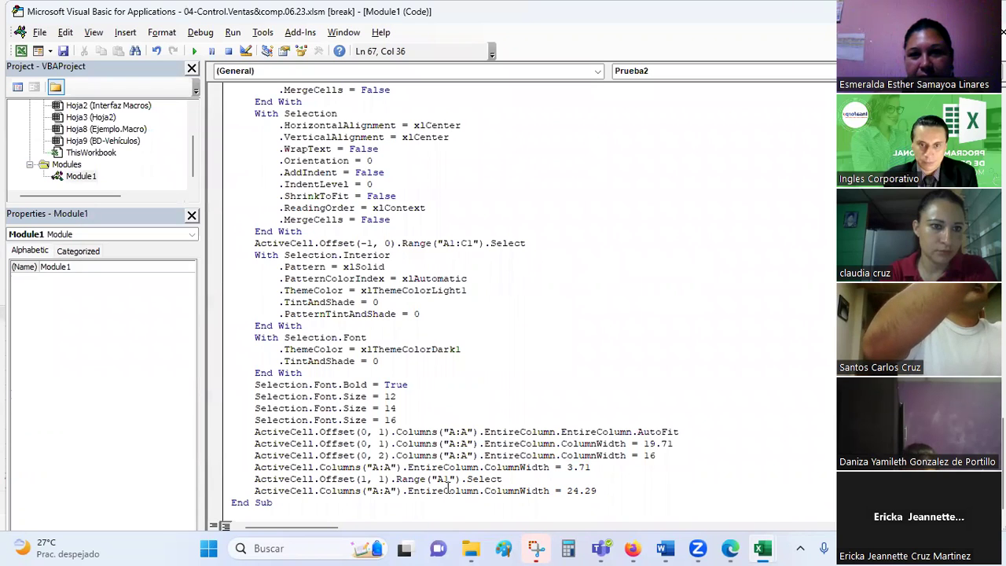
{"action": "key", "text": "alt+Tab"}
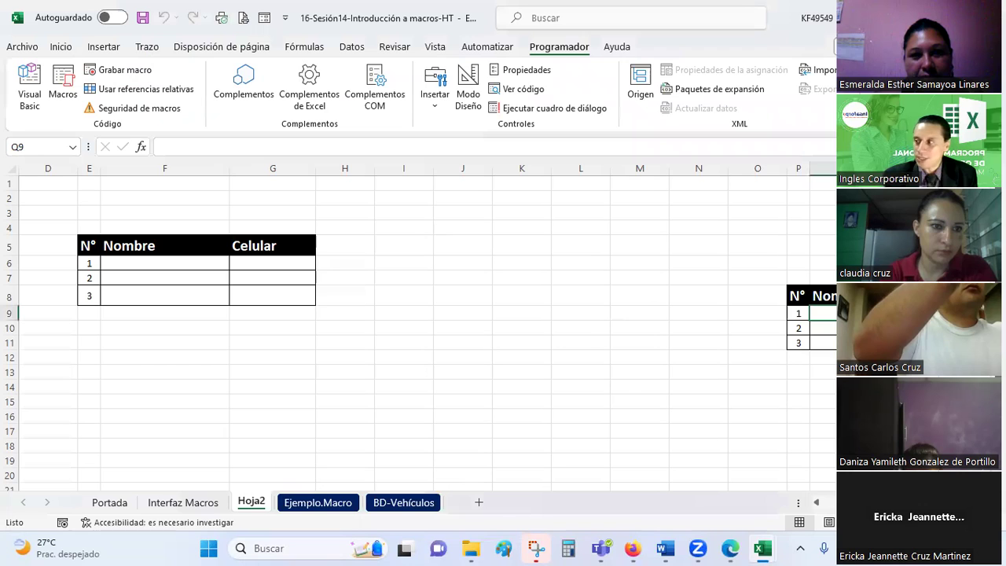
{"action": "key", "text": "alt+Tab"}
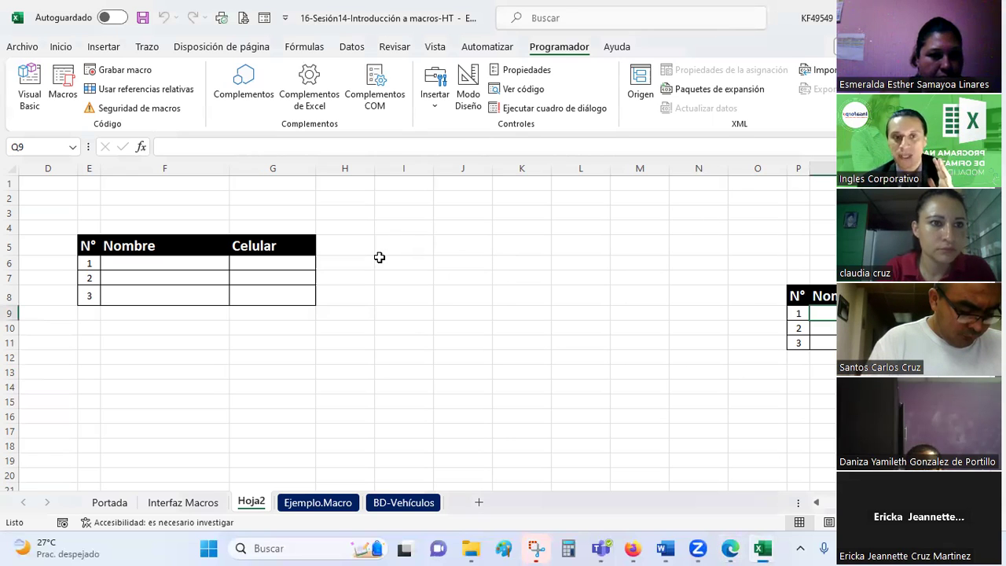
Step: Switch on relative references for macro recording and select cell E3
{"action": "left_click", "coordinate": [114, 95]}
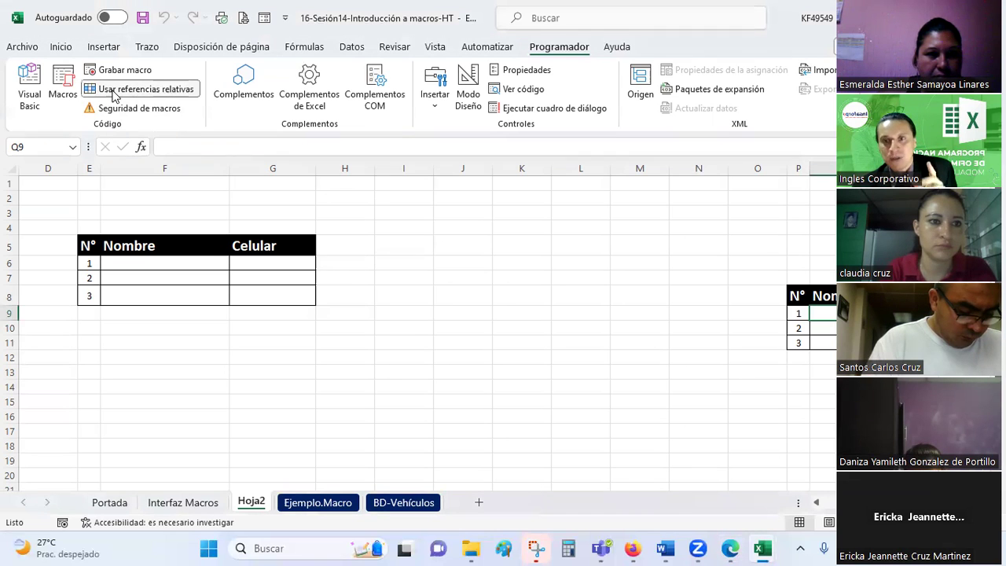
{"action": "left_click", "coordinate": [90, 211]}
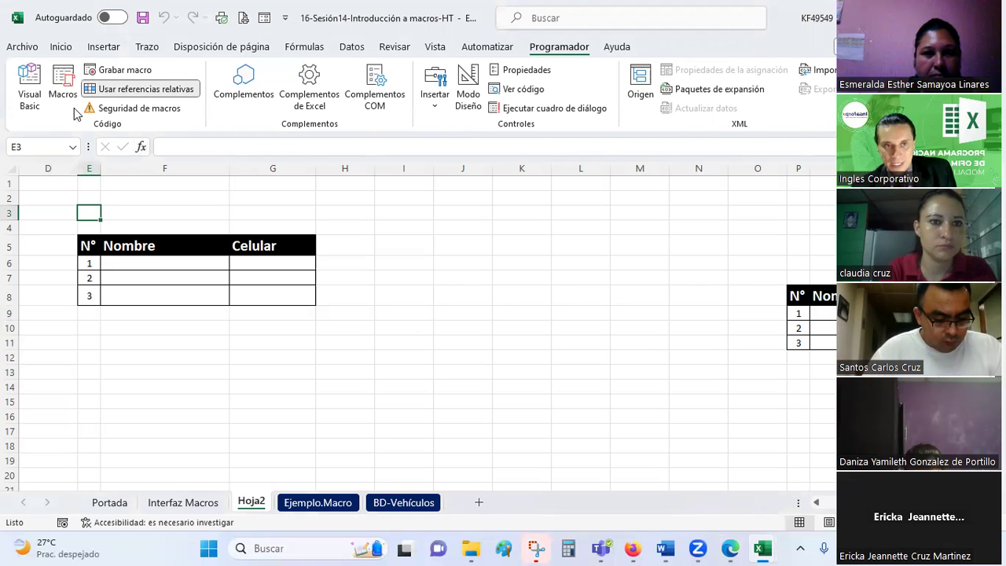
{"action": "left_click", "coordinate": [144, 92]}
{"action": "left_click", "coordinate": [123, 413]}
Step: Delete columns E:O holding both tables, leaving Hoja2 empty, and select E4
{"action": "left_click_drag", "start_coordinate": [92, 168], "coordinate": [757, 236]}
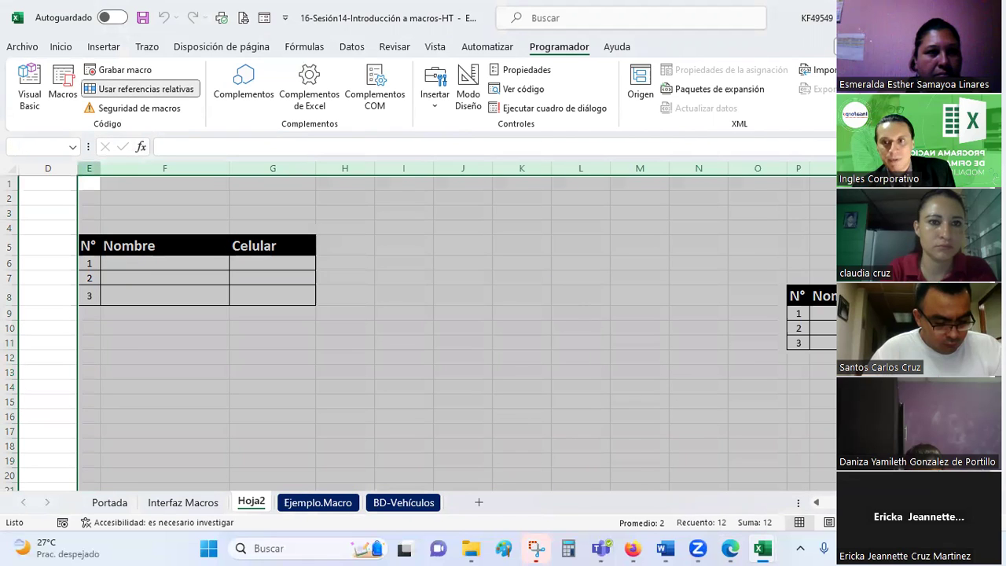
{"action": "right_click", "coordinate": [743, 234]}
{"action": "left_click", "coordinate": [785, 402]}
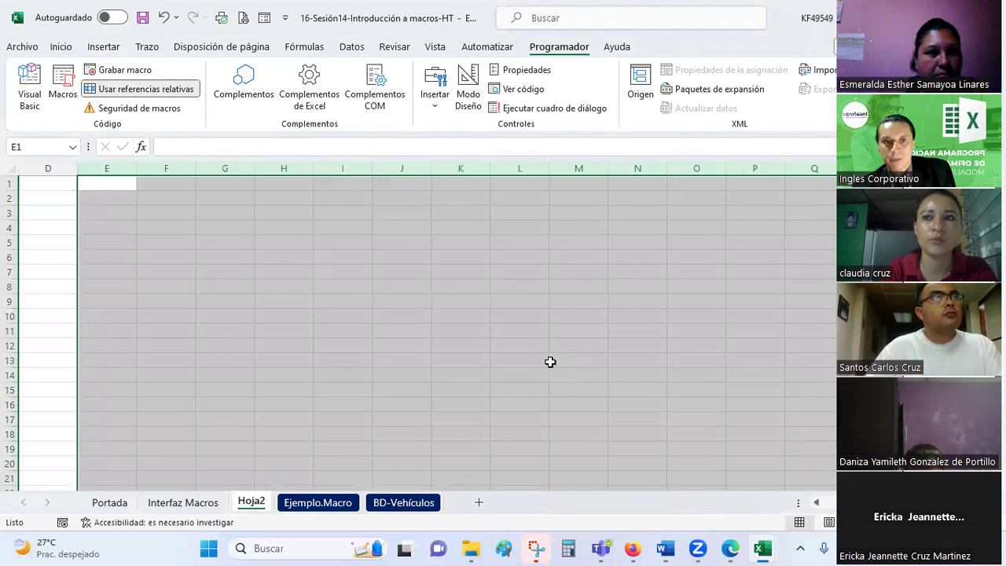
{"action": "left_click", "coordinate": [166, 300]}
{"action": "left_click", "coordinate": [112, 222]}
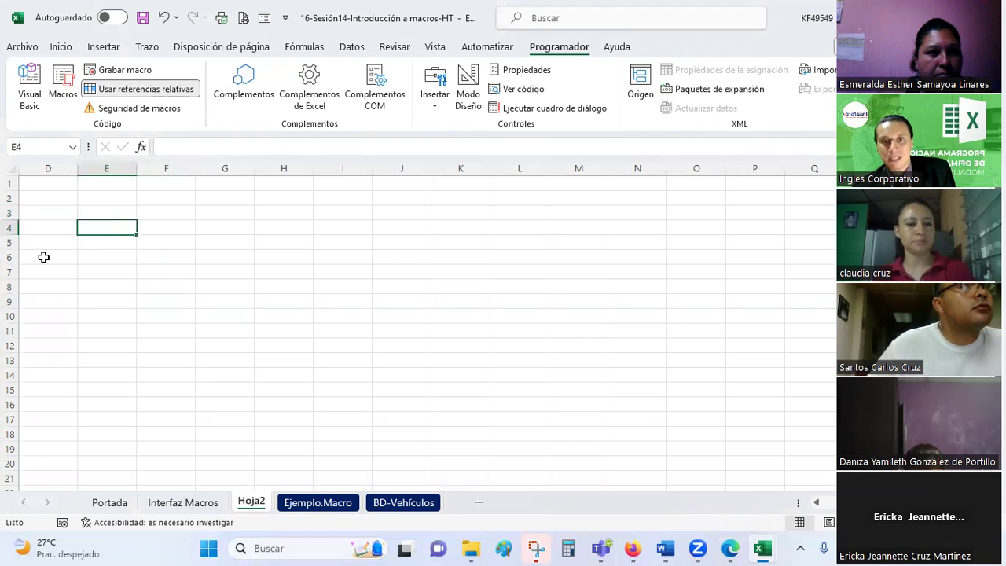
Step: Draw a rounded rectangle over roughly F5:H8 and give it a solid black style
{"action": "left_click", "coordinate": [105, 48]}
{"action": "left_click", "coordinate": [202, 93]}
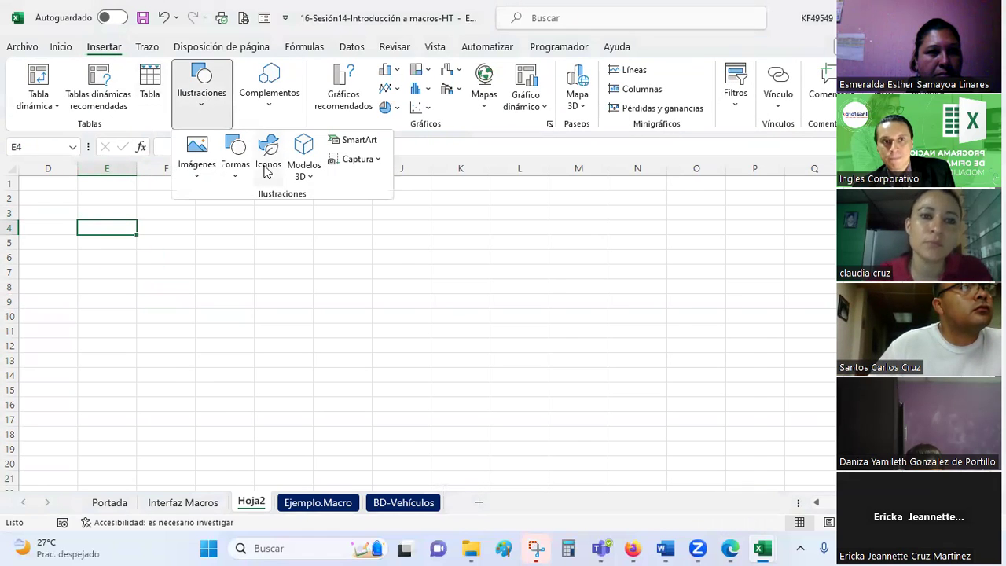
{"action": "left_click", "coordinate": [235, 173]}
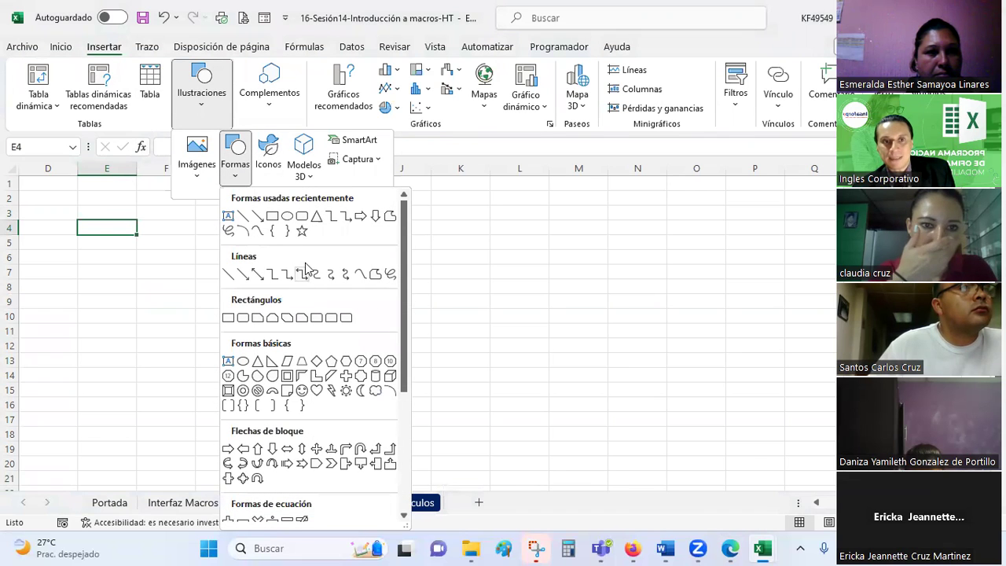
{"action": "left_click", "coordinate": [302, 216]}
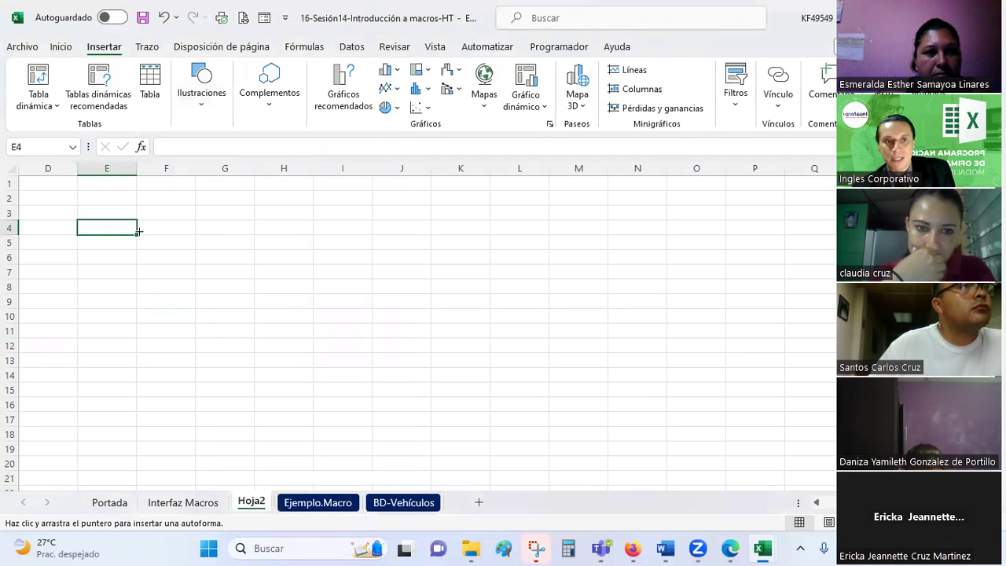
{"action": "left_click_drag", "start_coordinate": [136, 235], "coordinate": [315, 288]}
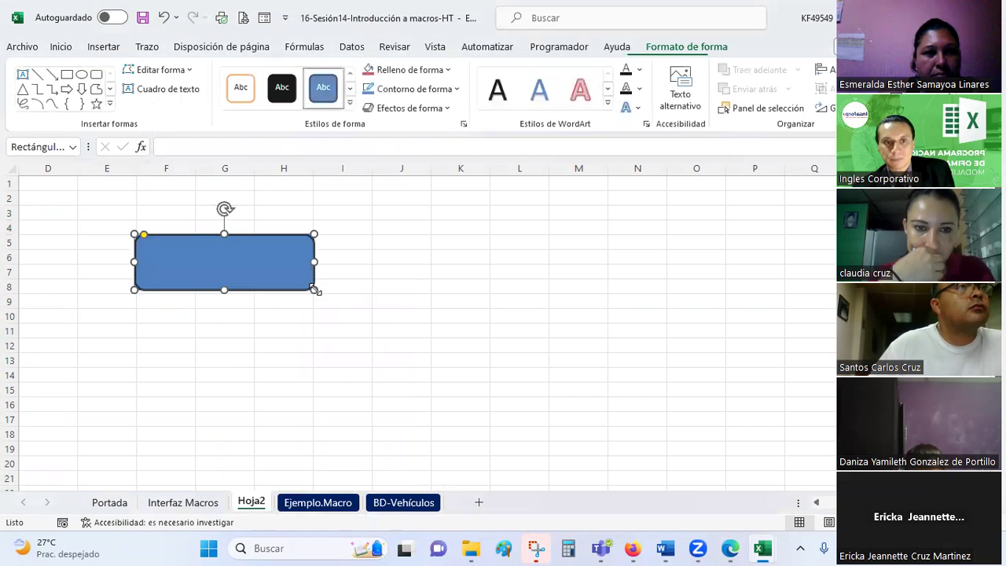
{"action": "left_click", "coordinate": [353, 103]}
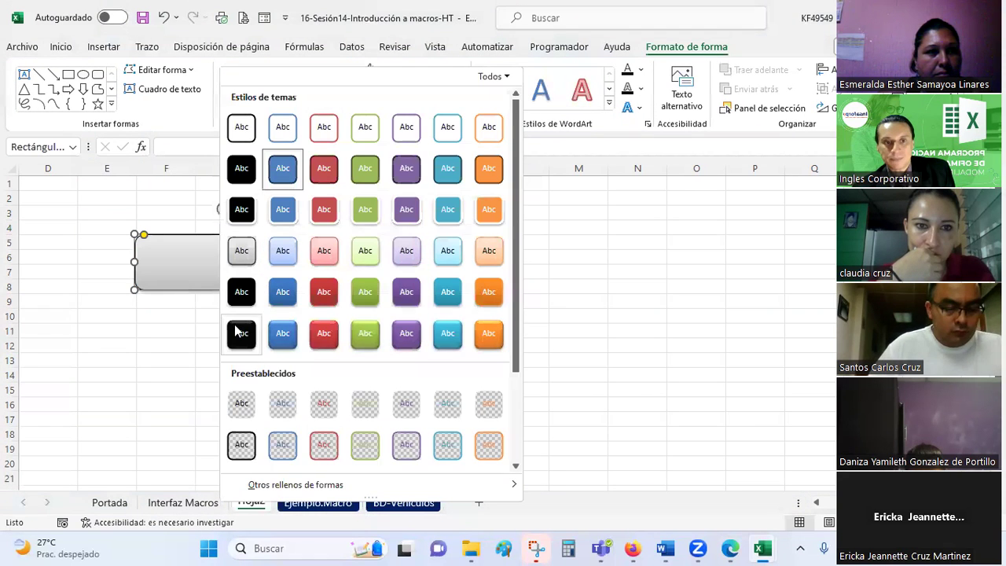
{"action": "left_click", "coordinate": [236, 331]}
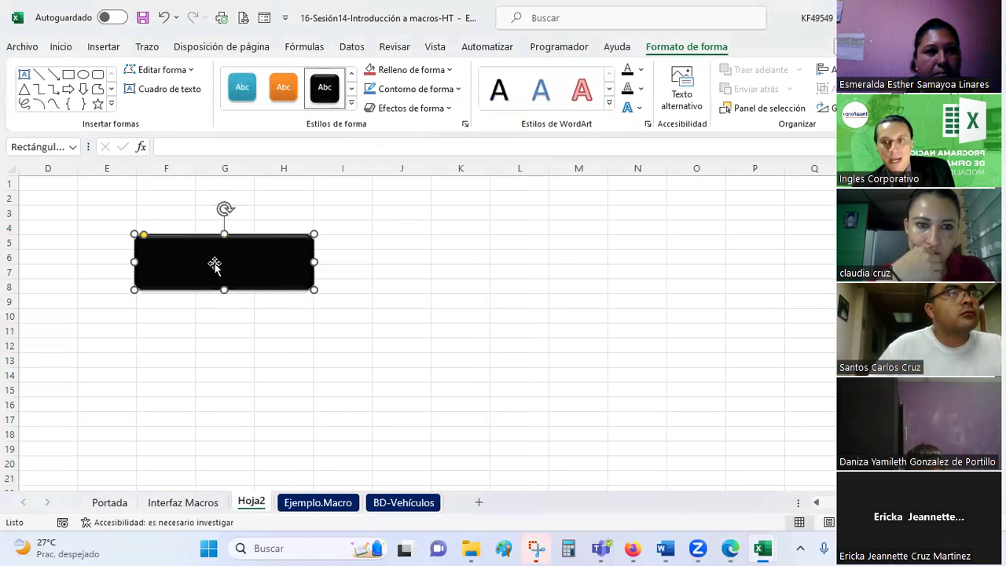
Step: Label the shape 'Crear tabla de planilla', centre the text at 20 points, then resize and reposition it
{"action": "right_click", "coordinate": [218, 262]}
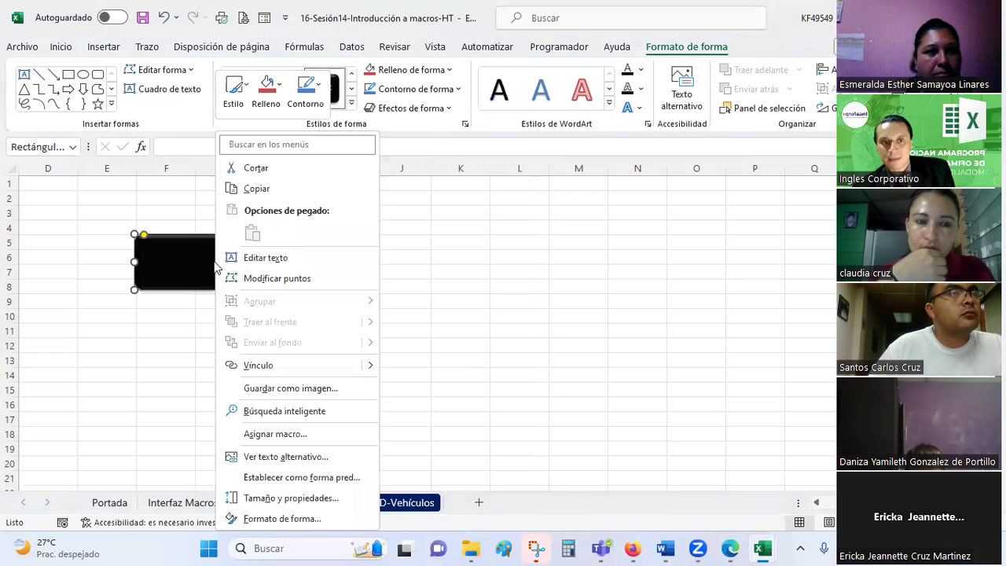
{"action": "left_click", "coordinate": [265, 258]}
{"action": "type", "text": "Crear tabla de planilla"}
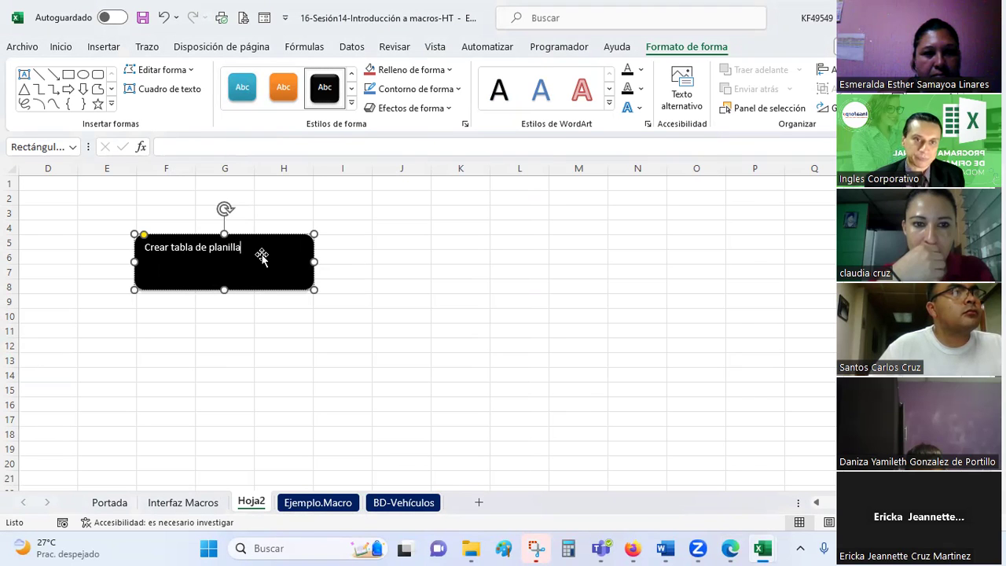
{"action": "left_click", "coordinate": [62, 48]}
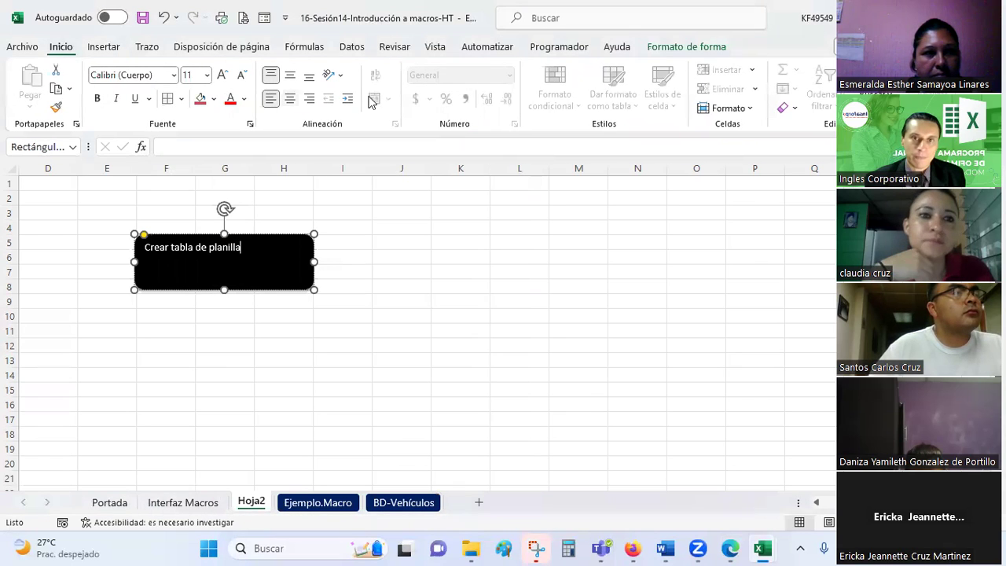
{"action": "left_click", "coordinate": [291, 99]}
{"action": "left_click", "coordinate": [290, 75]}
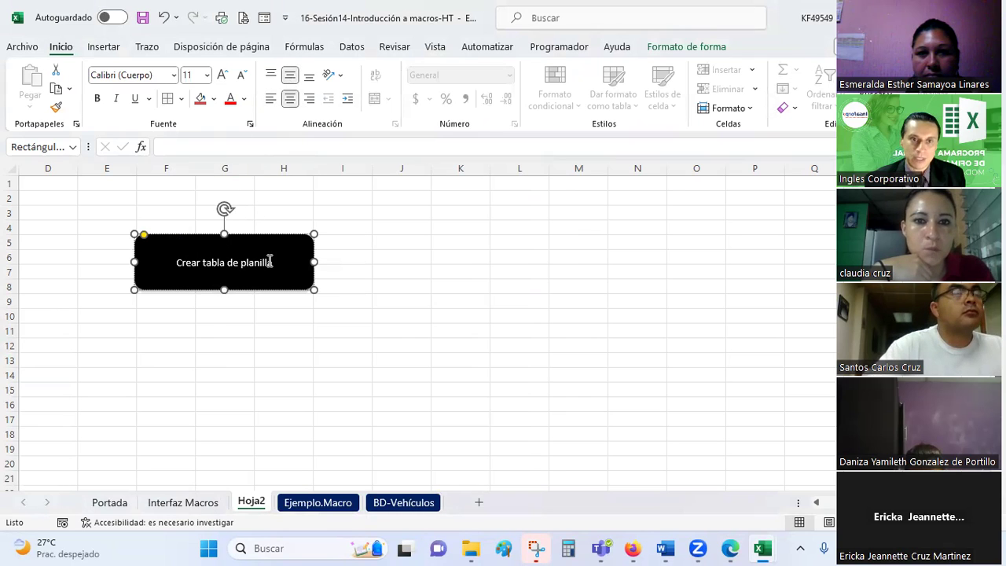
{"action": "left_click_drag", "start_coordinate": [176, 263], "coordinate": [266, 269]}
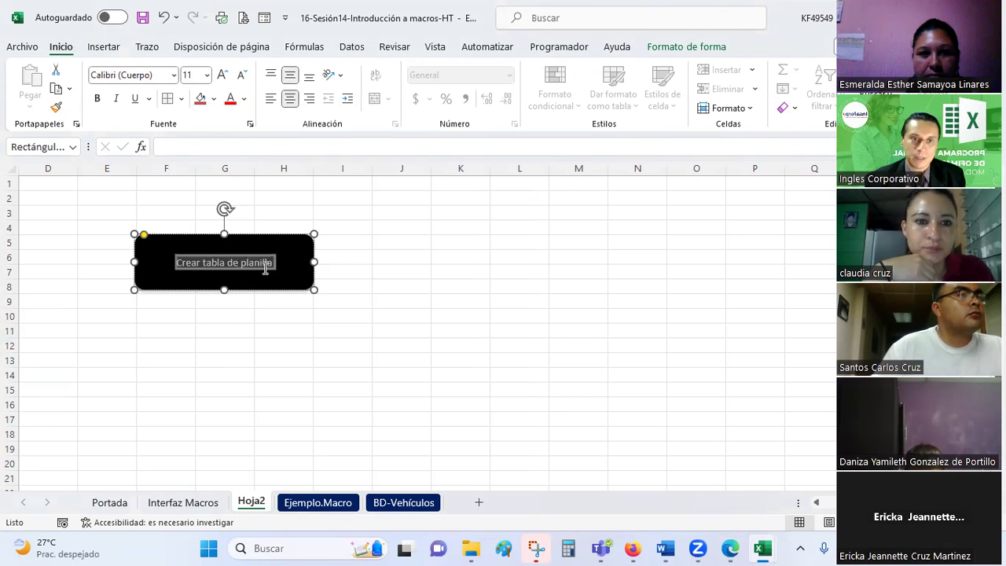
{"action": "left_click", "coordinate": [221, 75]}
{"action": "left_click", "coordinate": [221, 75]}
{"action": "left_click", "coordinate": [221, 75]}
{"action": "left_click", "coordinate": [221, 75]}
{"action": "left_click", "coordinate": [221, 74]}
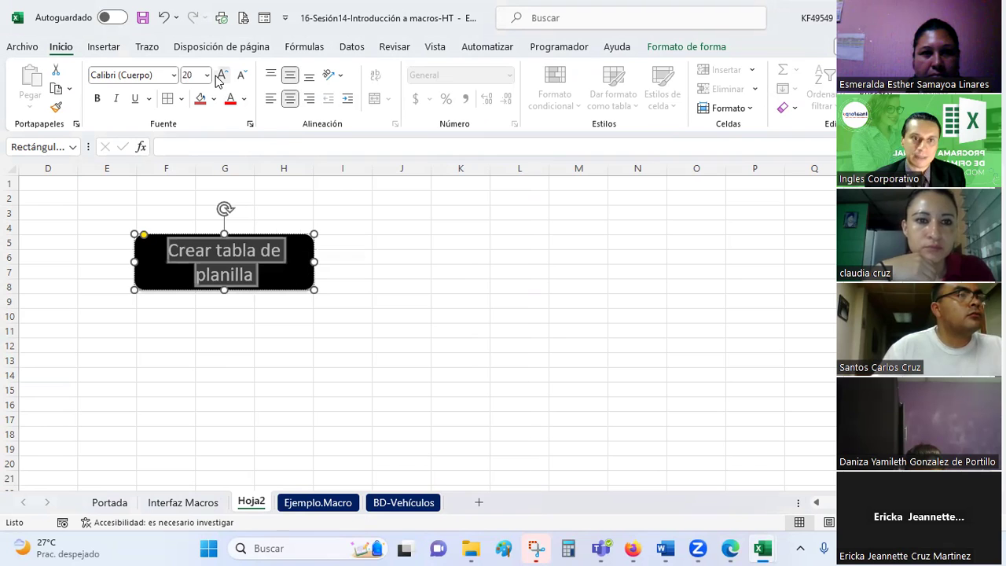
{"action": "left_click", "coordinate": [350, 342]}
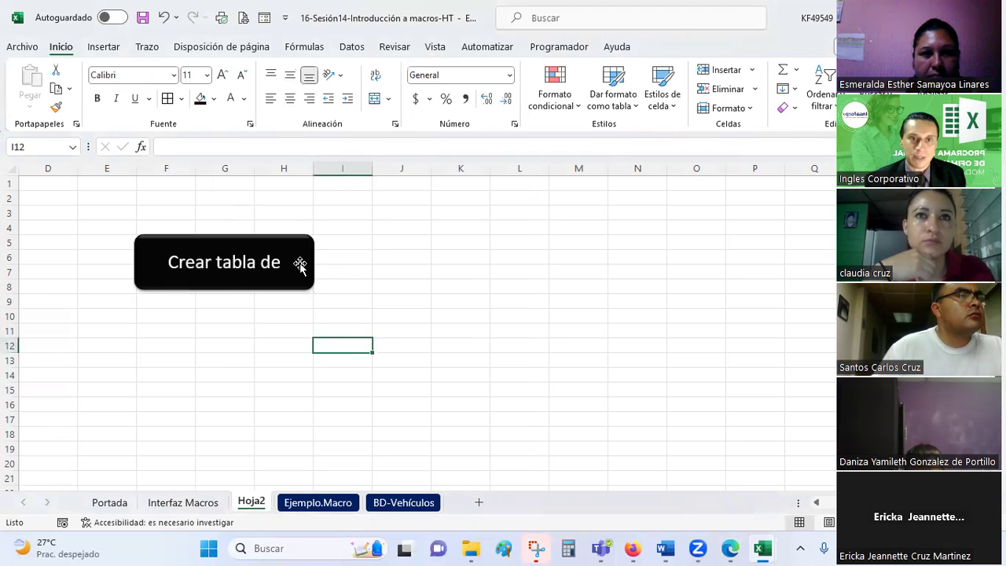
{"action": "left_click", "coordinate": [259, 291]}
{"action": "mouse_move", "coordinate": [313, 290]}
{"action": "left_mouse_down"}
{"action": "mouse_move", "coordinate": [316, 308]}
{"action": "mouse_move", "coordinate": [247, 234]}
{"action": "left_mouse_up"}
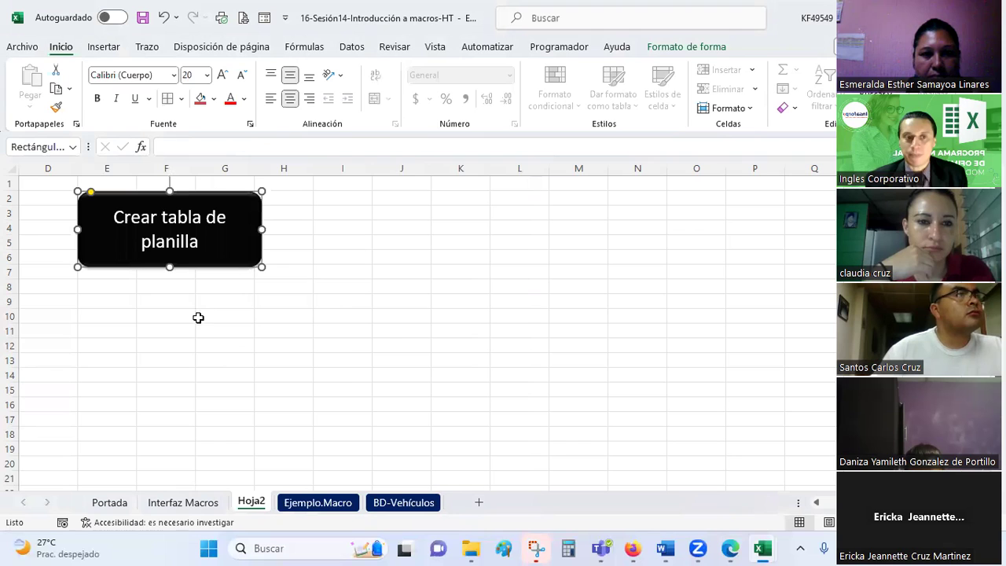
Step: Drop the button at its new spot and assign it the Prueba2 macro from all open workbooks
{"action": "right_click", "coordinate": [220, 262]}
{"action": "left_click", "coordinate": [500, 312]}
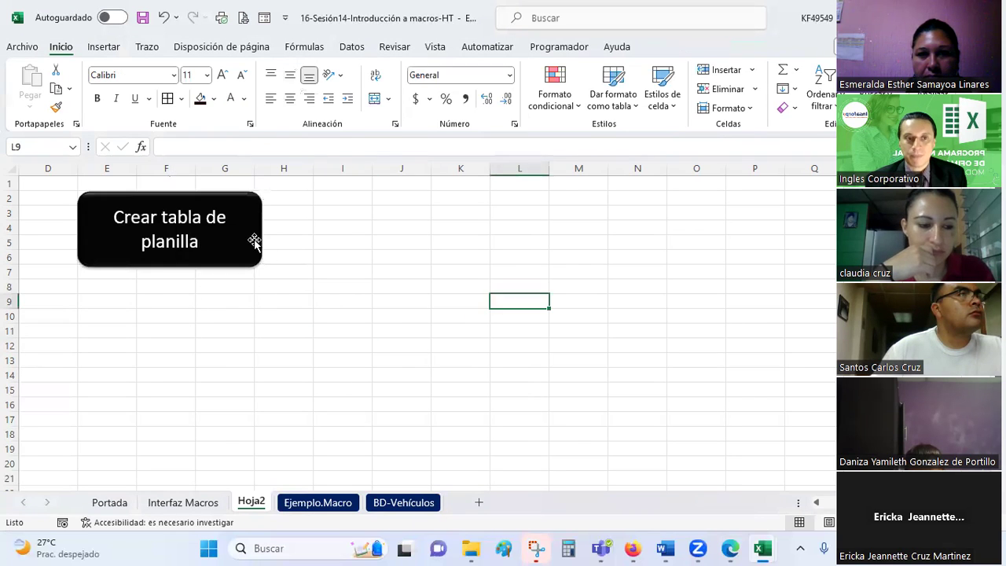
{"action": "right_click", "coordinate": [257, 241]}
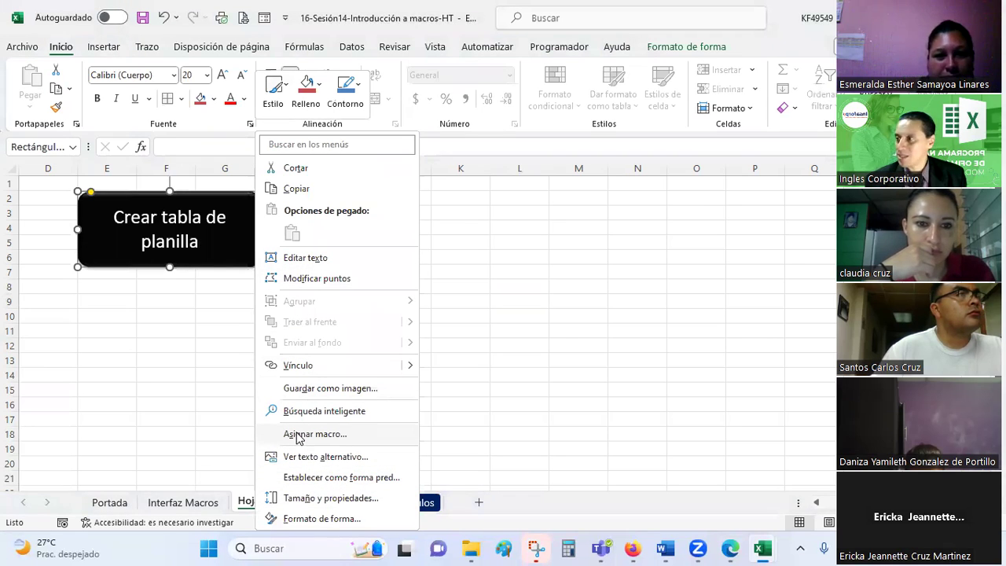
{"action": "left_click", "coordinate": [299, 437]}
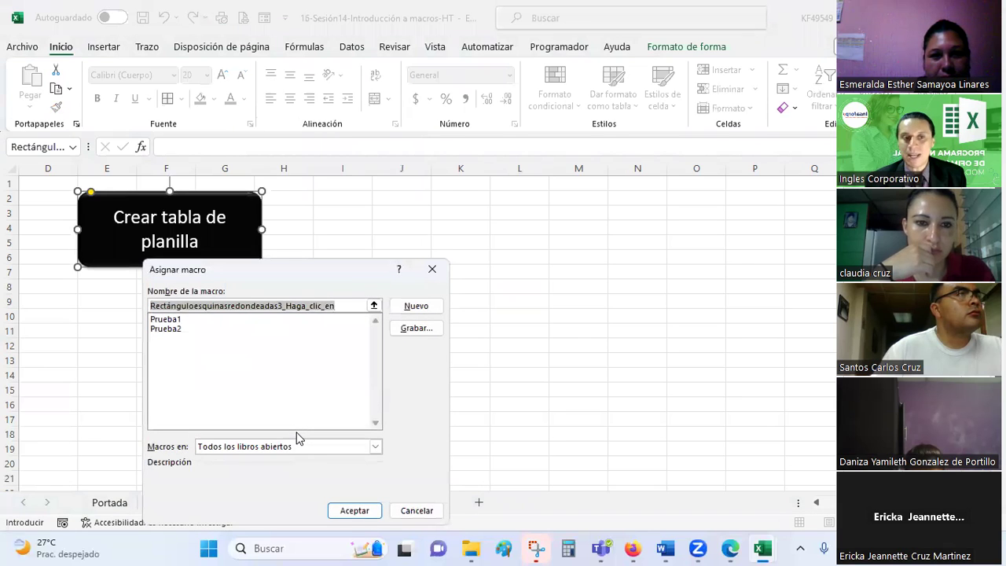
{"action": "left_click", "coordinate": [178, 330]}
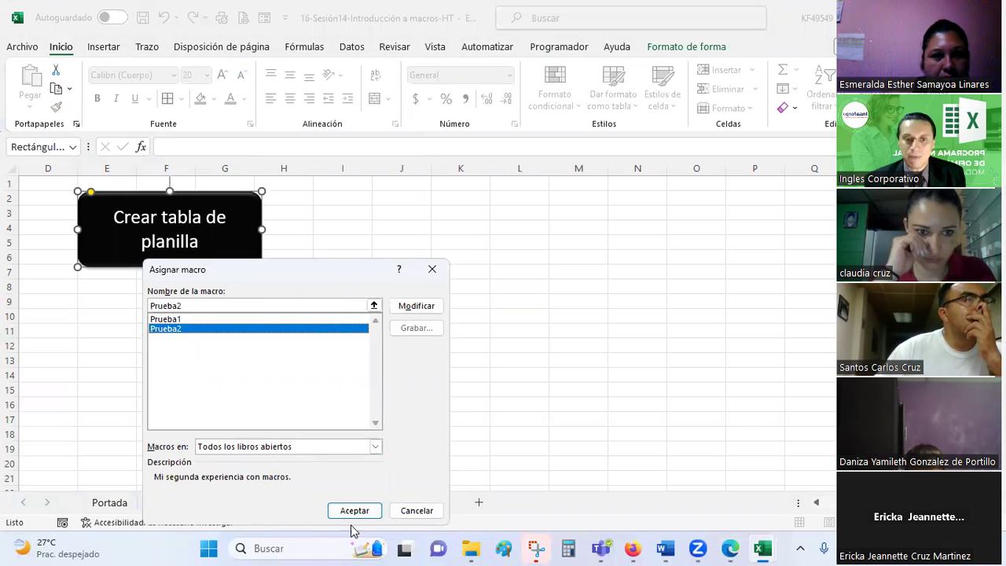
{"action": "left_click", "coordinate": [230, 449]}
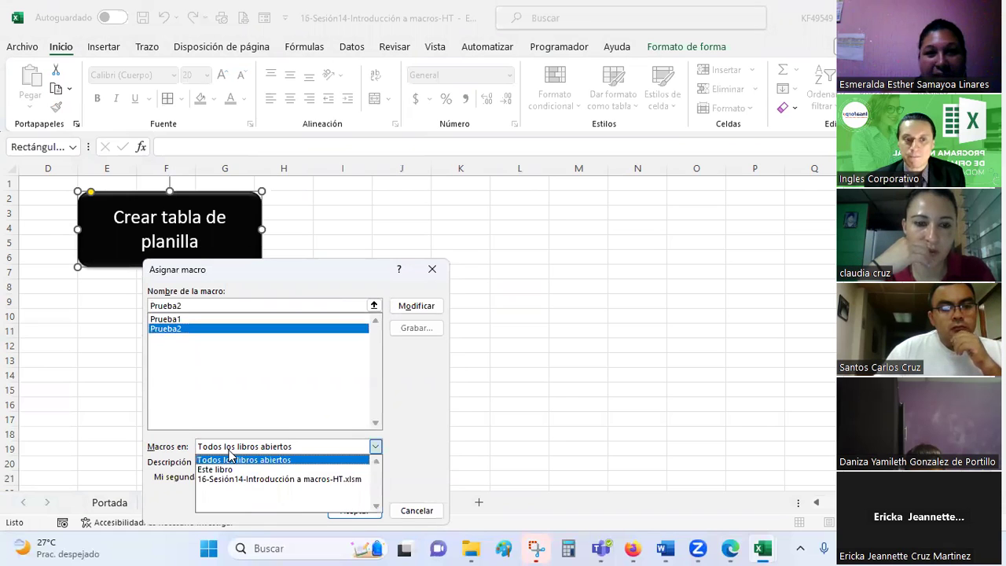
{"action": "left_click", "coordinate": [229, 452]}
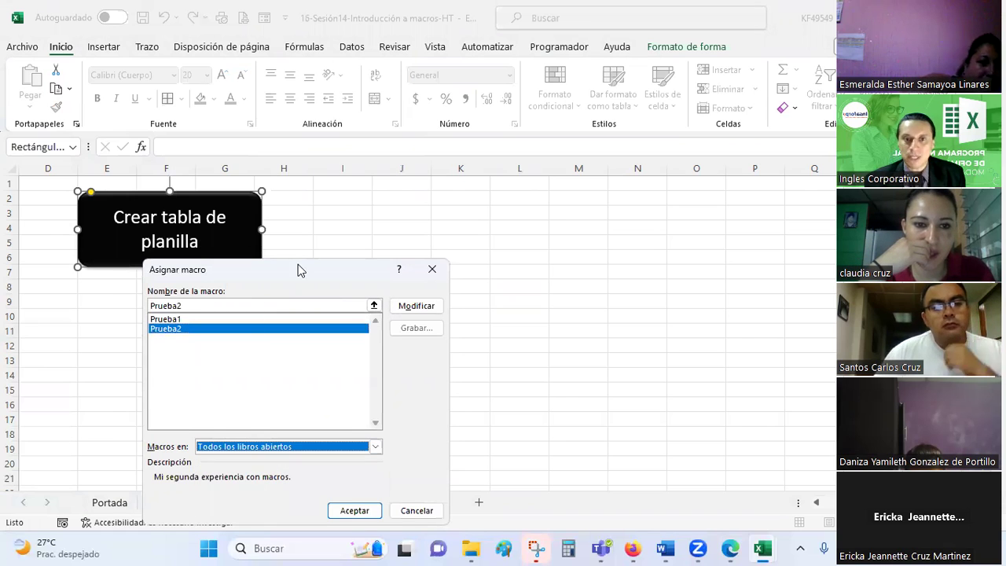
{"action": "left_click_drag", "start_coordinate": [298, 267], "coordinate": [541, 191]}
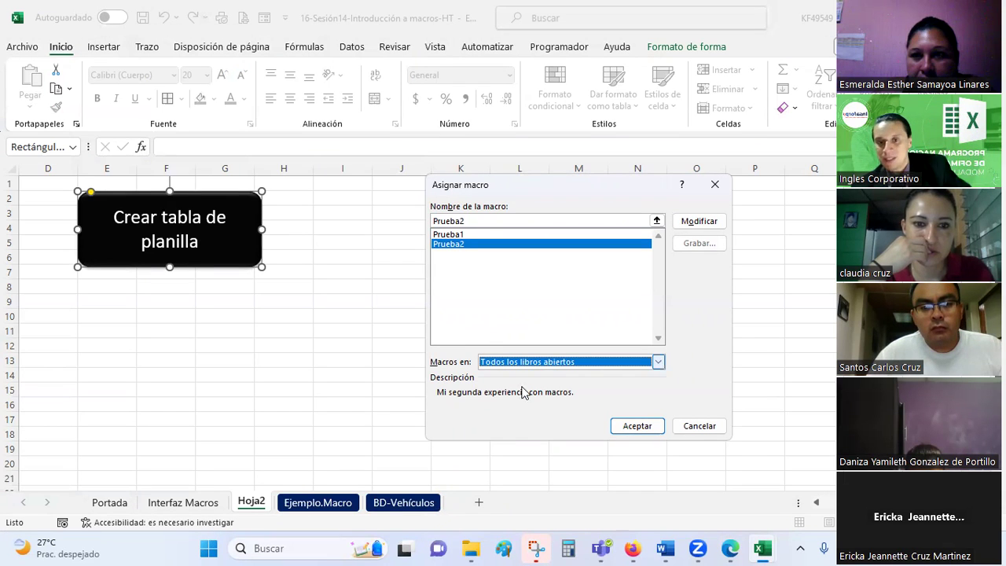
{"action": "left_click", "coordinate": [621, 431]}
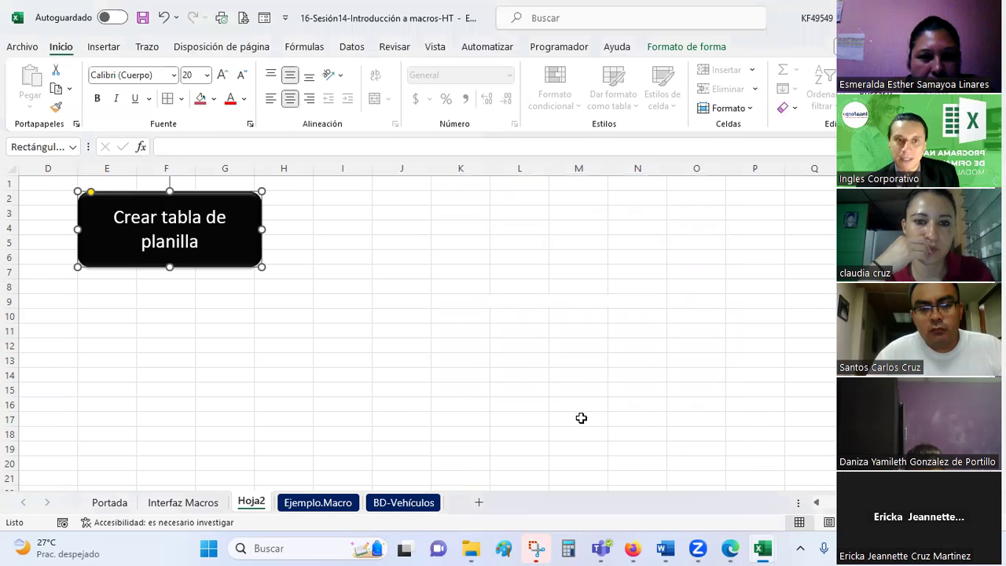
{"action": "left_click", "coordinate": [522, 371]}
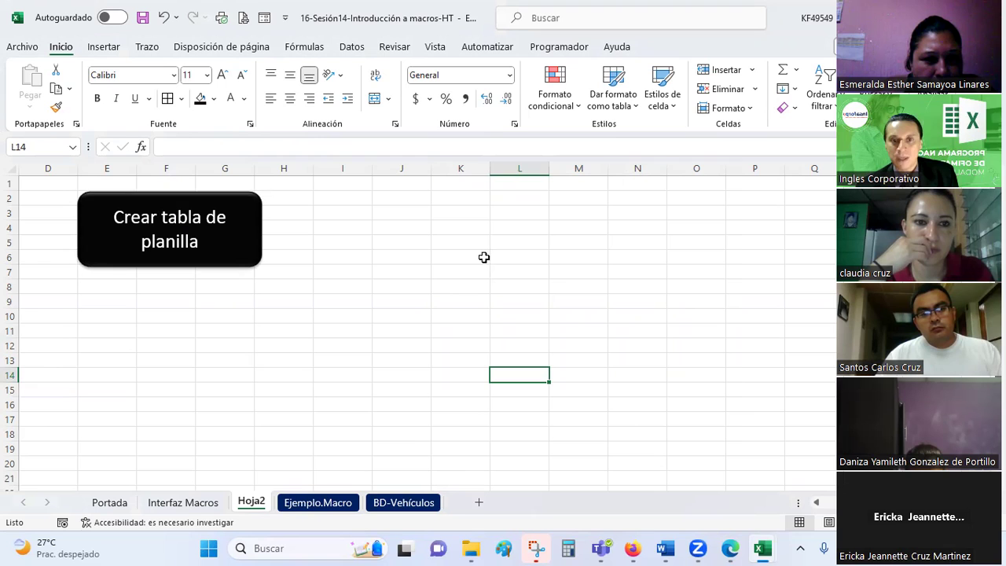
{"action": "left_click", "coordinate": [469, 238]}
{"action": "left_click", "coordinate": [199, 236]}
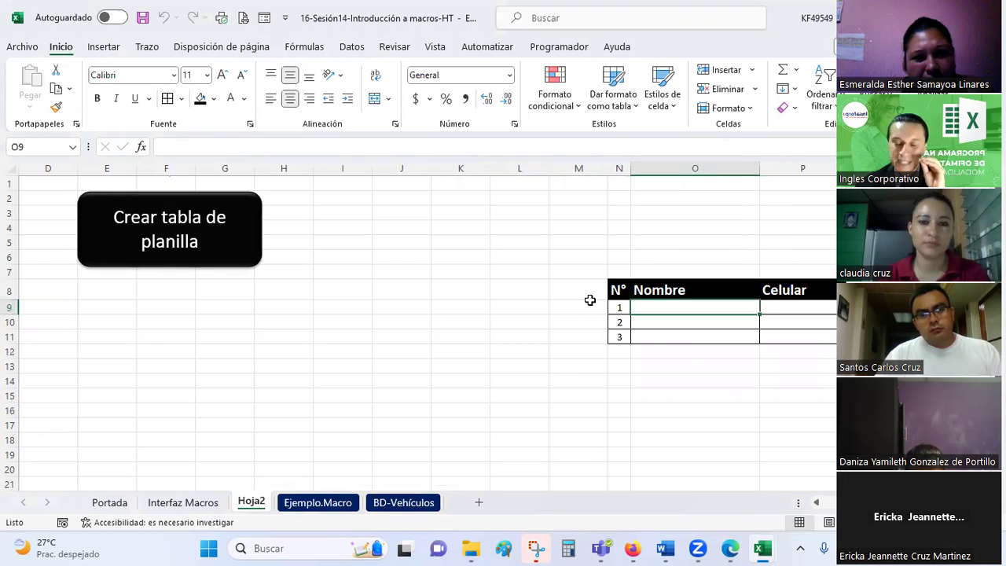
{"action": "left_click", "coordinate": [389, 233]}
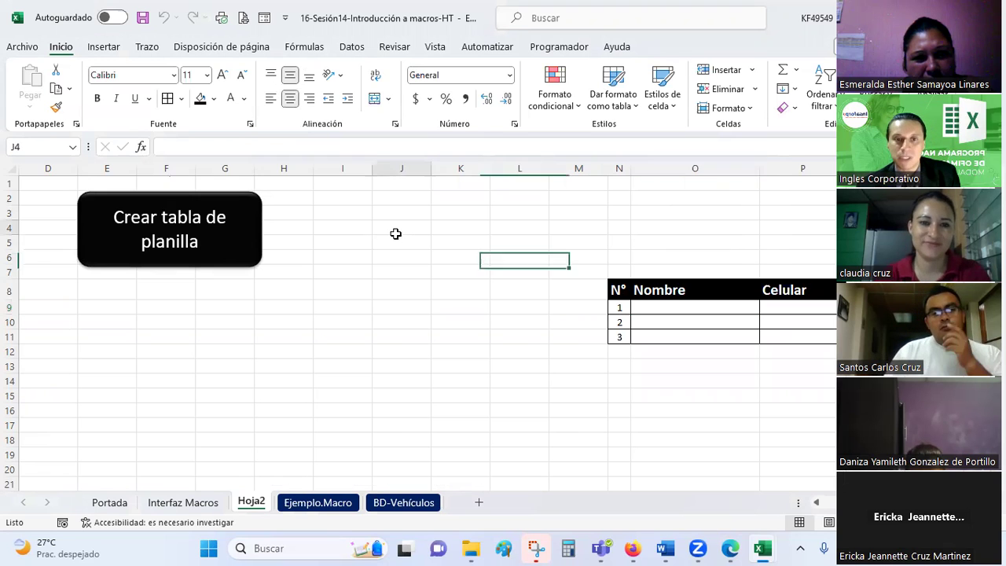
{"action": "left_click", "coordinate": [175, 242]}
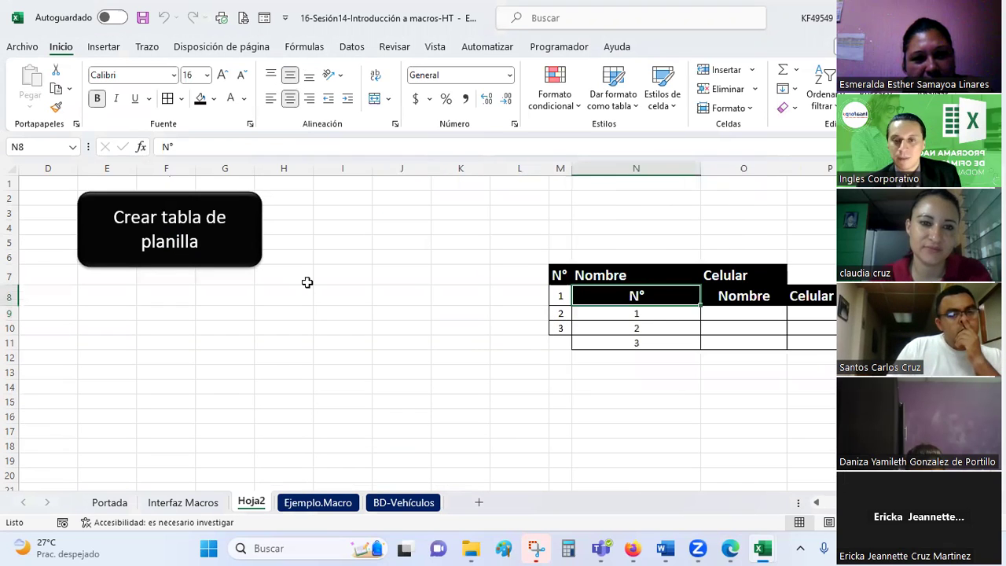
{"action": "left_click", "coordinate": [389, 229]}
{"action": "left_click", "coordinate": [202, 238]}
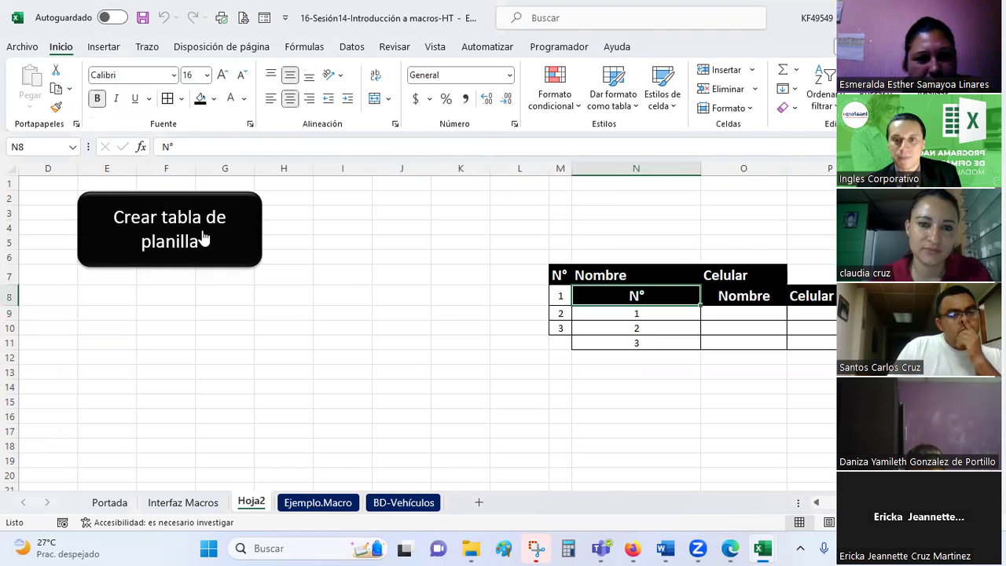
{"action": "left_click", "coordinate": [348, 240]}
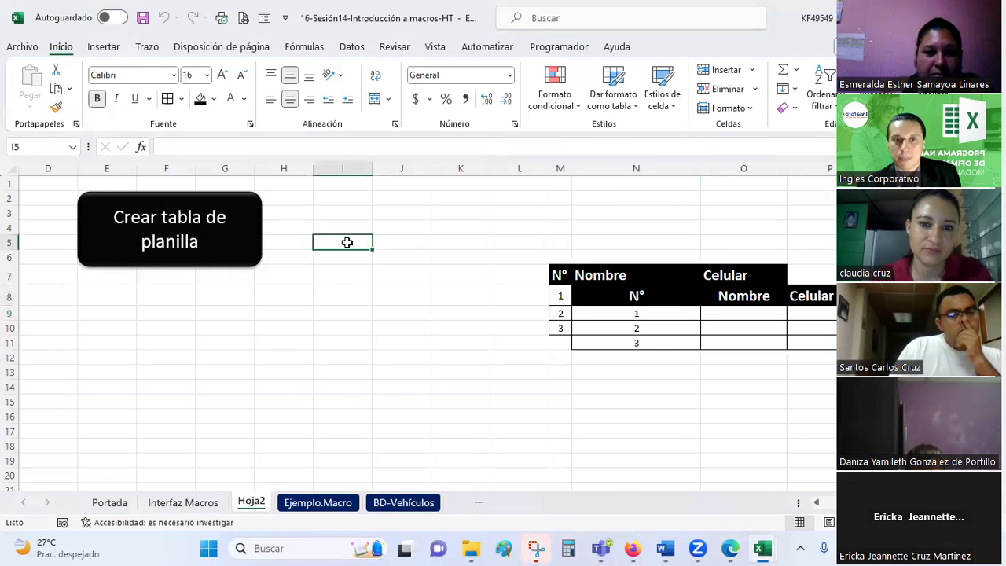
{"action": "left_click", "coordinate": [221, 224]}
{"action": "left_click", "coordinate": [463, 369]}
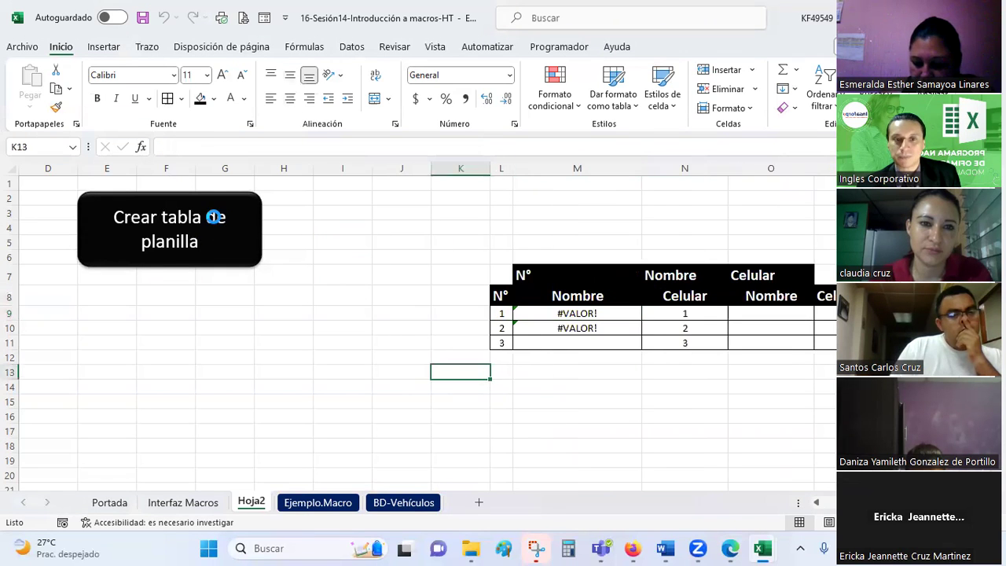
{"action": "left_click", "coordinate": [217, 223]}
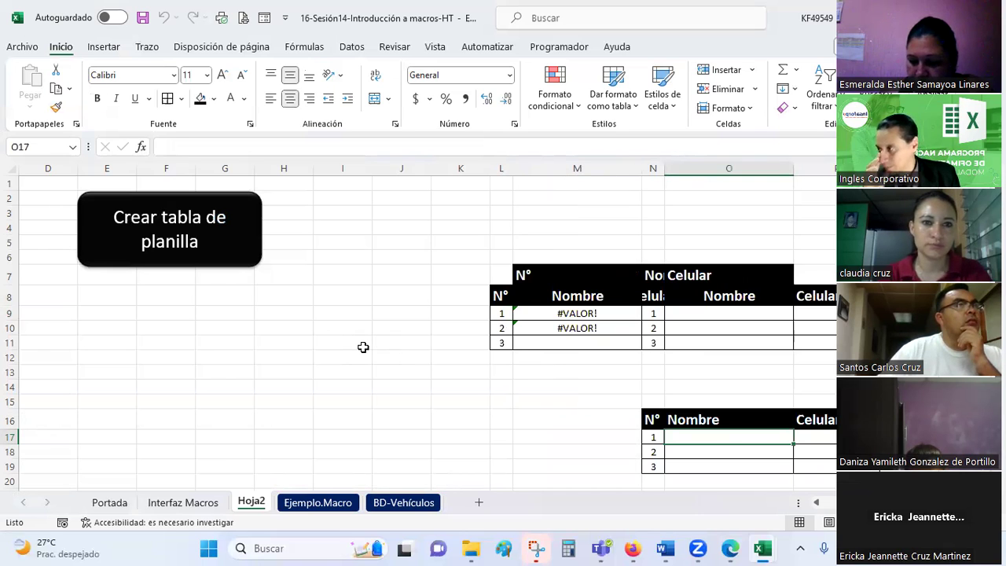
{"action": "left_click_drag", "start_coordinate": [501, 168], "coordinate": [758, 168]}
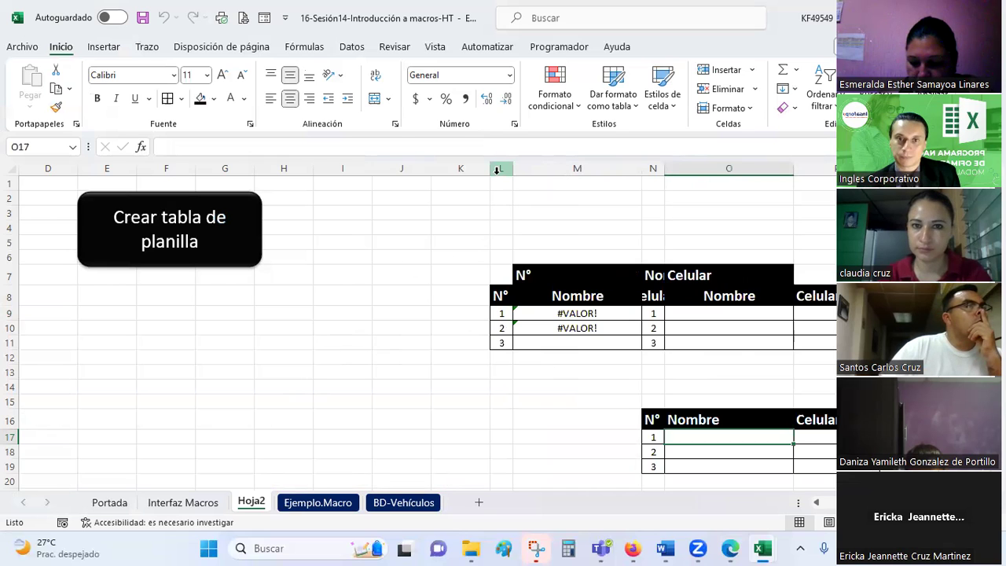
{"action": "right_click", "coordinate": [794, 213]}
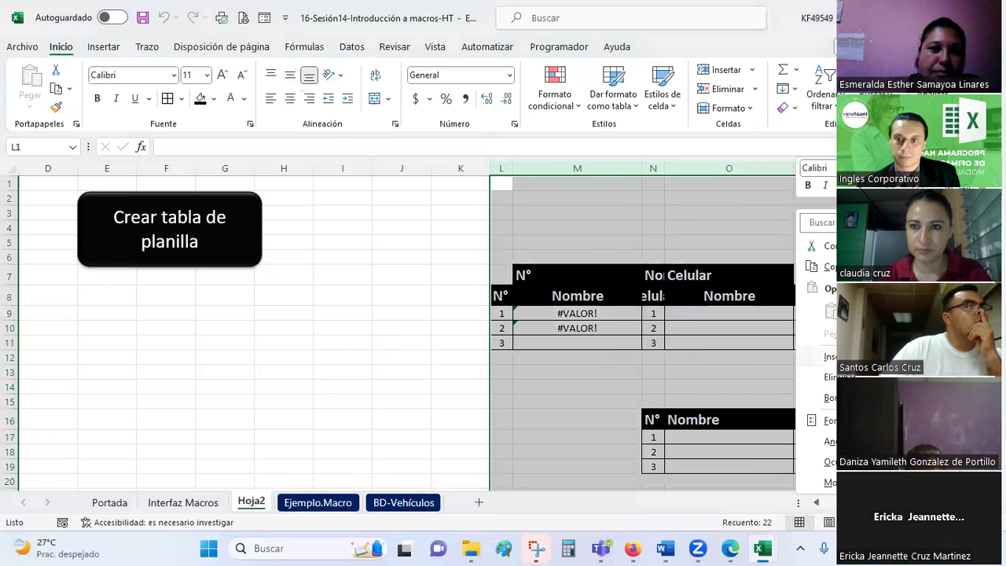
{"action": "left_click", "coordinate": [827, 377]}
{"action": "left_click", "coordinate": [684, 272]}
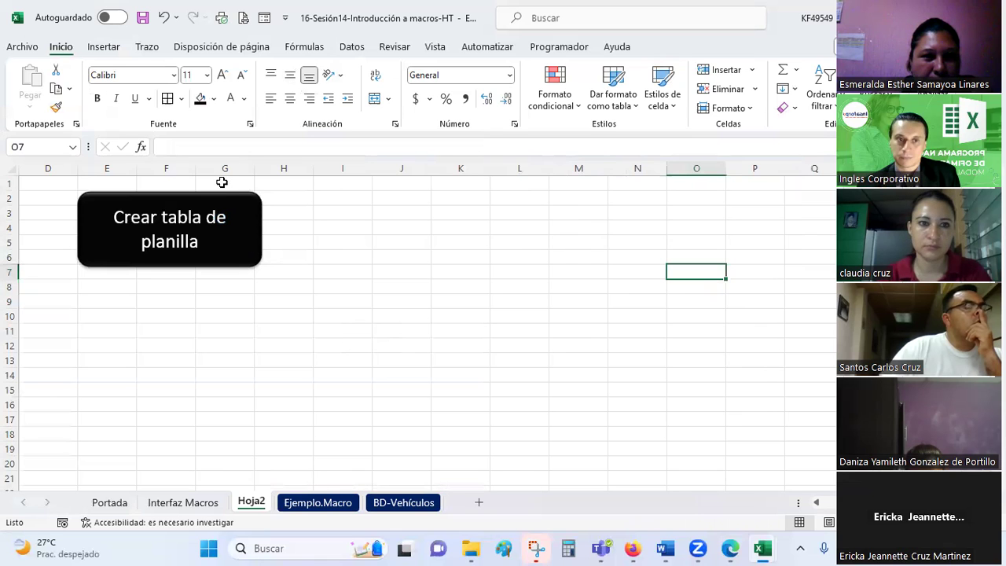
Step: Run the 'Crear tabla de planilla' button three times to stamp N°/Nombre/Celular tables, then scroll back left
{"action": "left_click", "coordinate": [228, 224]}
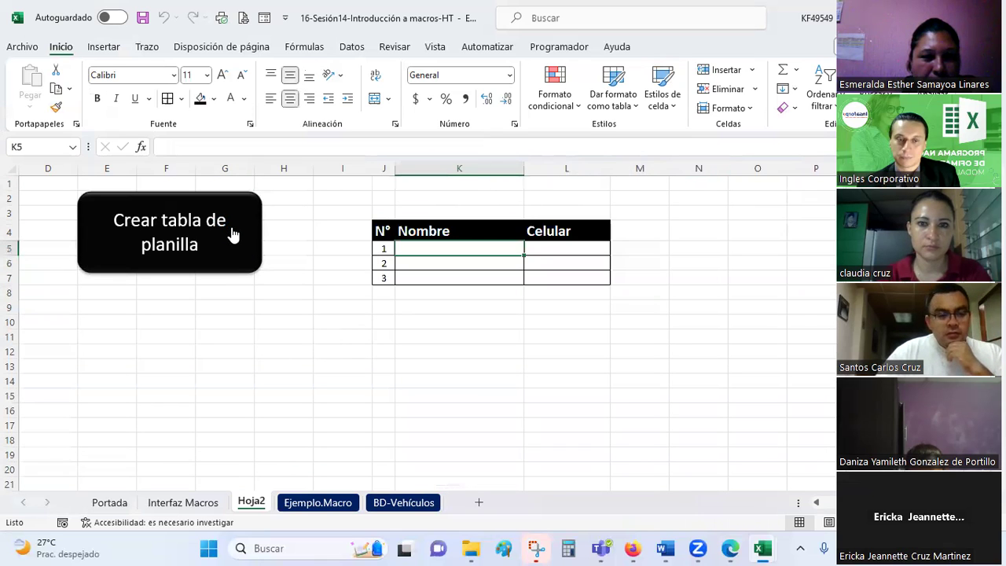
{"action": "left_click", "coordinate": [232, 234]}
{"action": "left_click", "coordinate": [231, 228]}
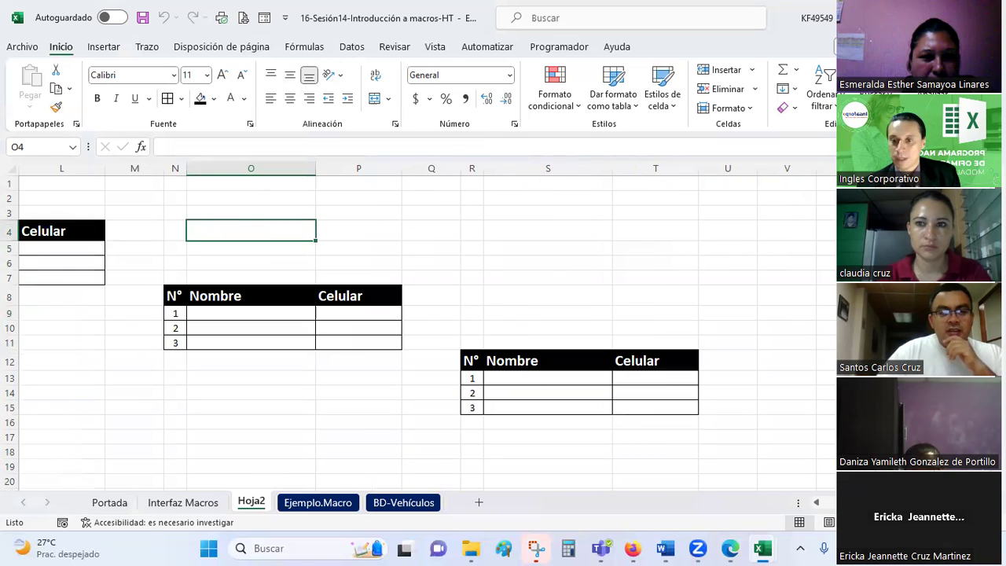
{"action": "scroll", "coordinate": [540, 454], "scroll_direction": "left", "scroll_amount": 5}
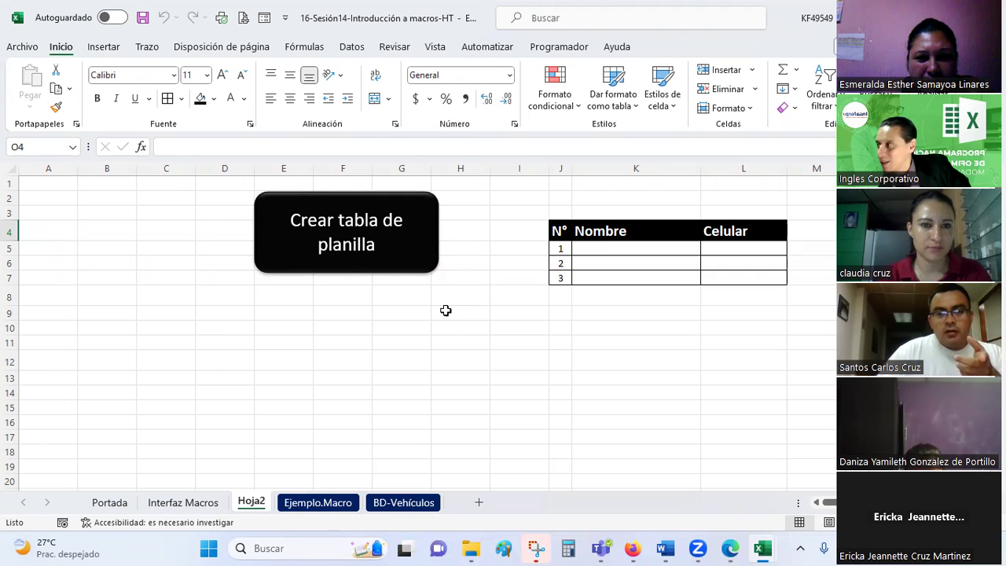
{"action": "left_click", "coordinate": [434, 379]}
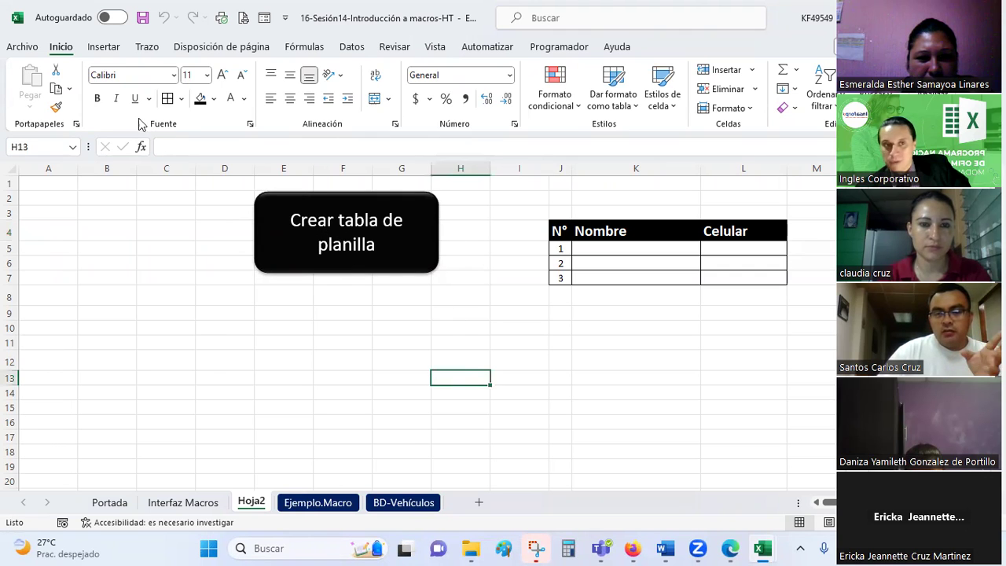
{"action": "left_click", "coordinate": [103, 46]}
{"action": "left_click", "coordinate": [214, 114]}
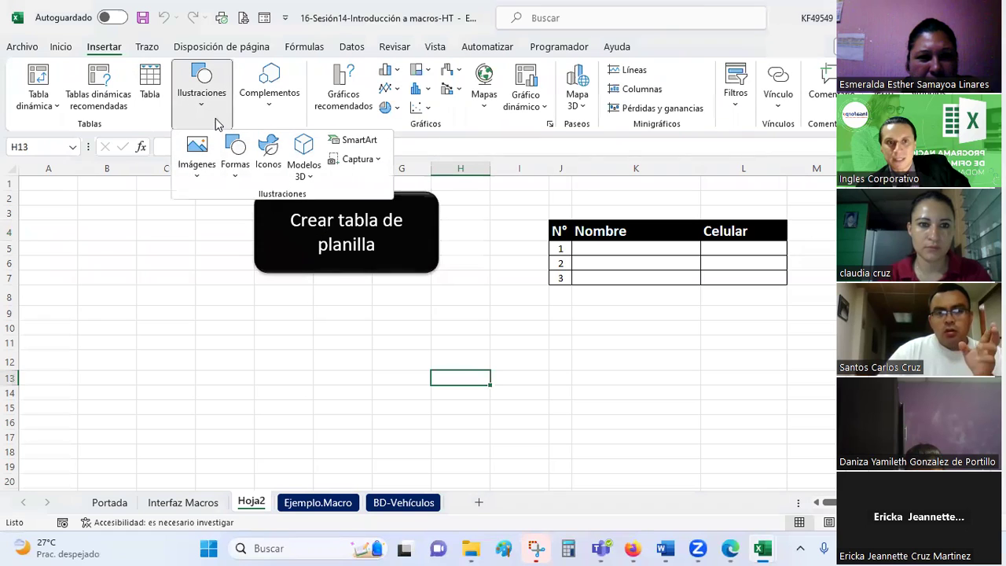
{"action": "left_click", "coordinate": [232, 179]}
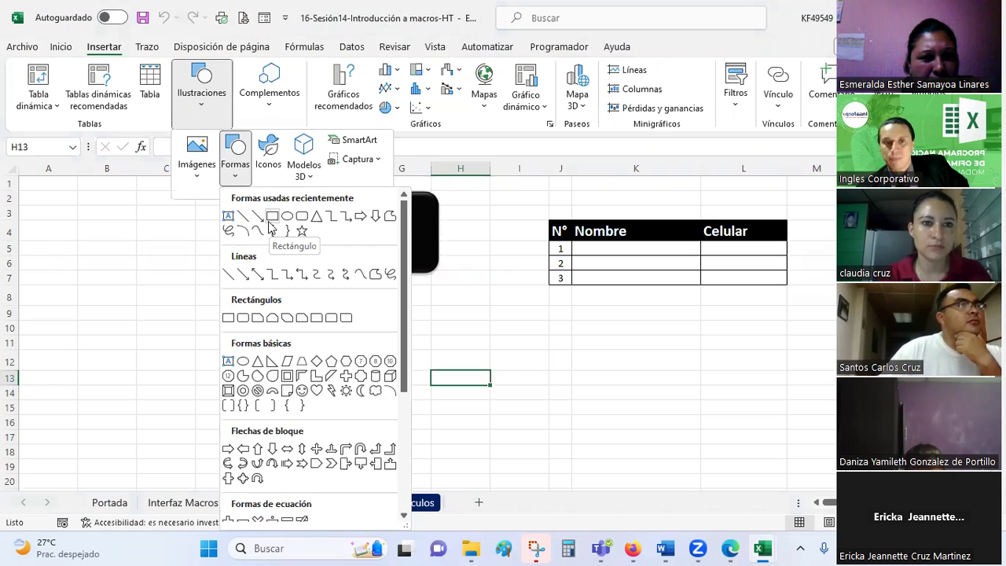
{"action": "left_click", "coordinate": [535, 406]}
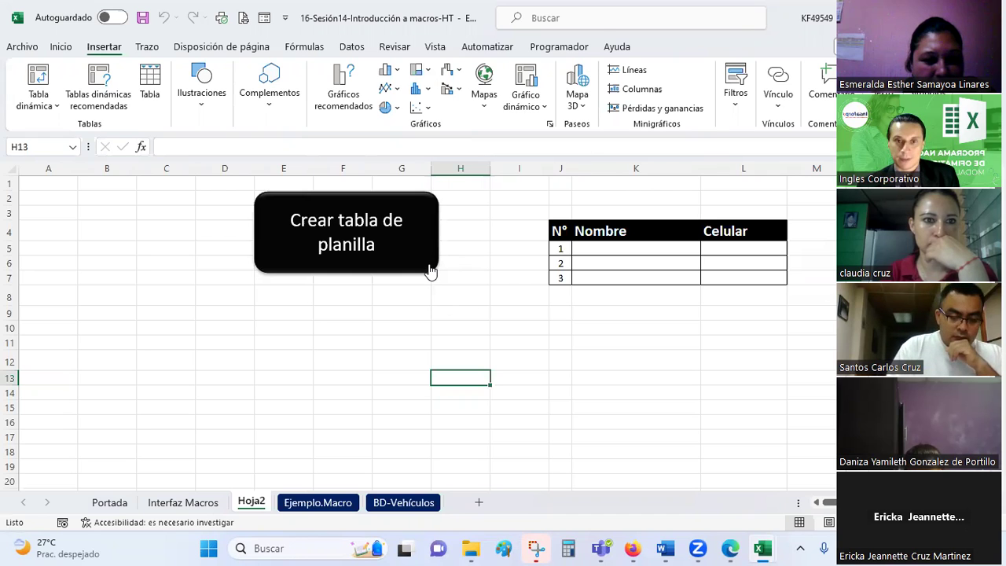
Step: Move the button left to columns A–D and delete the columns holding the test tables
{"action": "right_click", "coordinate": [430, 210]}
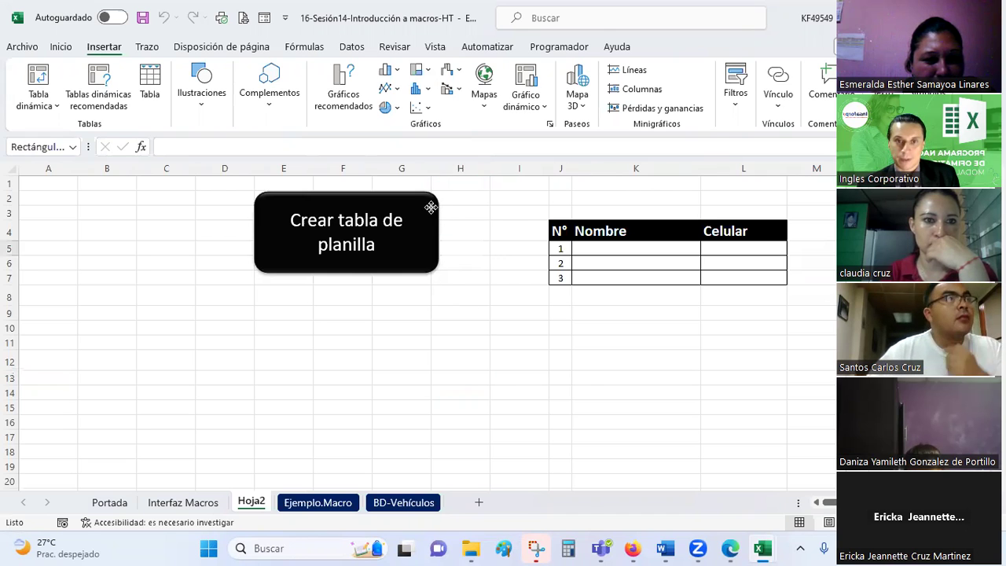
{"action": "left_click", "coordinate": [362, 342]}
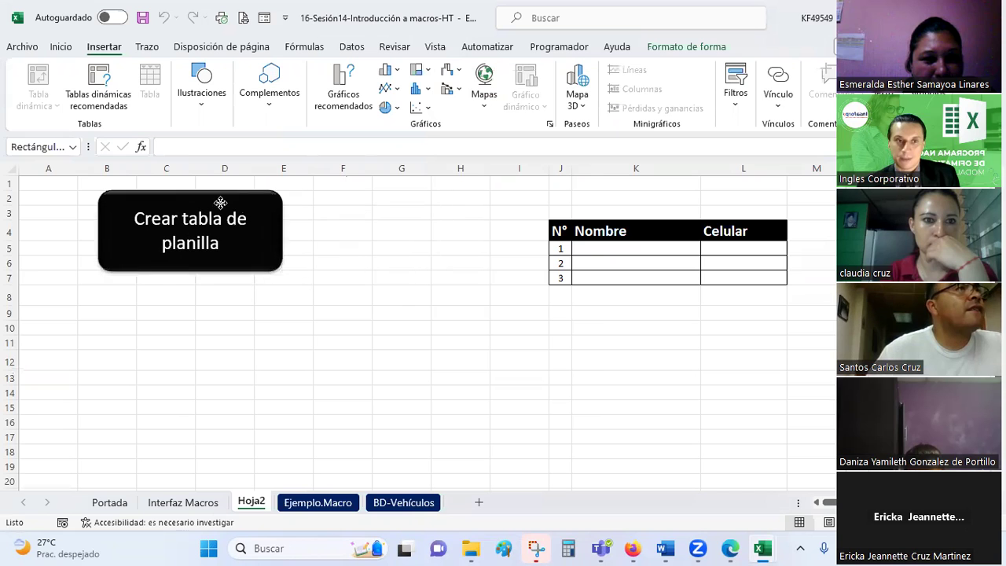
{"action": "left_click_drag", "start_coordinate": [413, 210], "coordinate": [221, 203]}
{"action": "left_click_drag", "start_coordinate": [566, 166], "coordinate": [835, 168]}
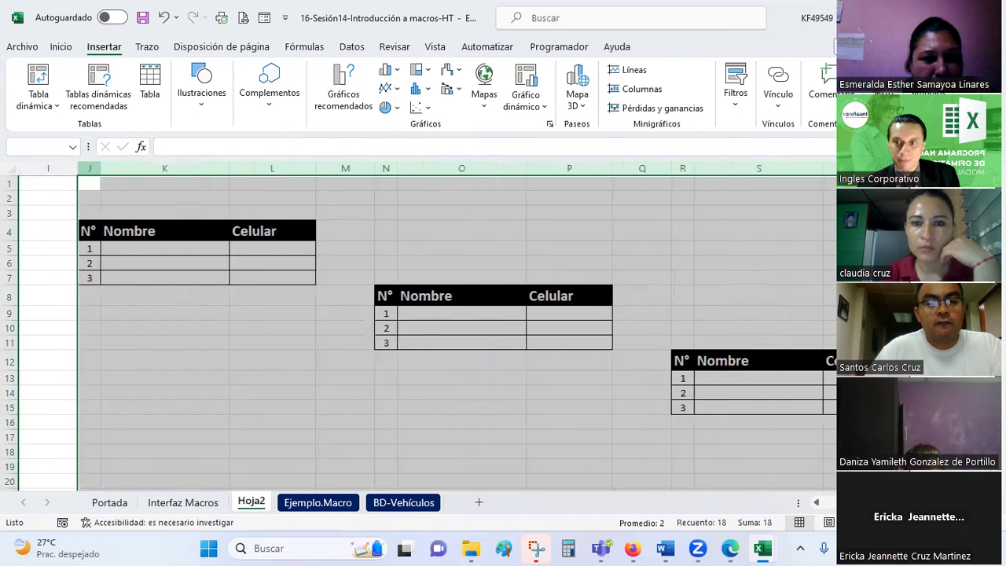
{"action": "right_click", "coordinate": [838, 357]}
{"action": "scroll", "coordinate": [403, 240], "scroll_direction": "left", "scroll_amount": 5}
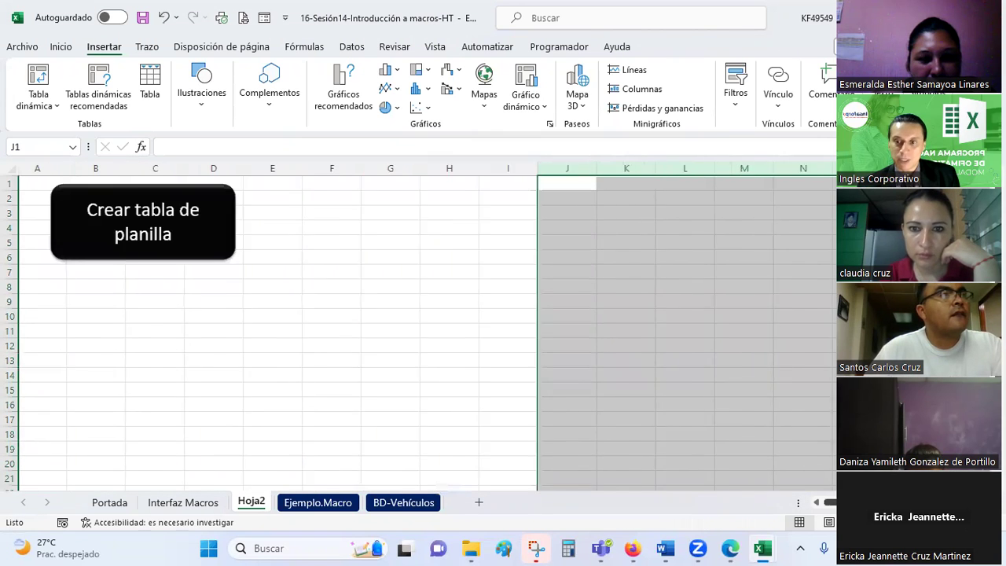
{"action": "left_click", "coordinate": [403, 240]}
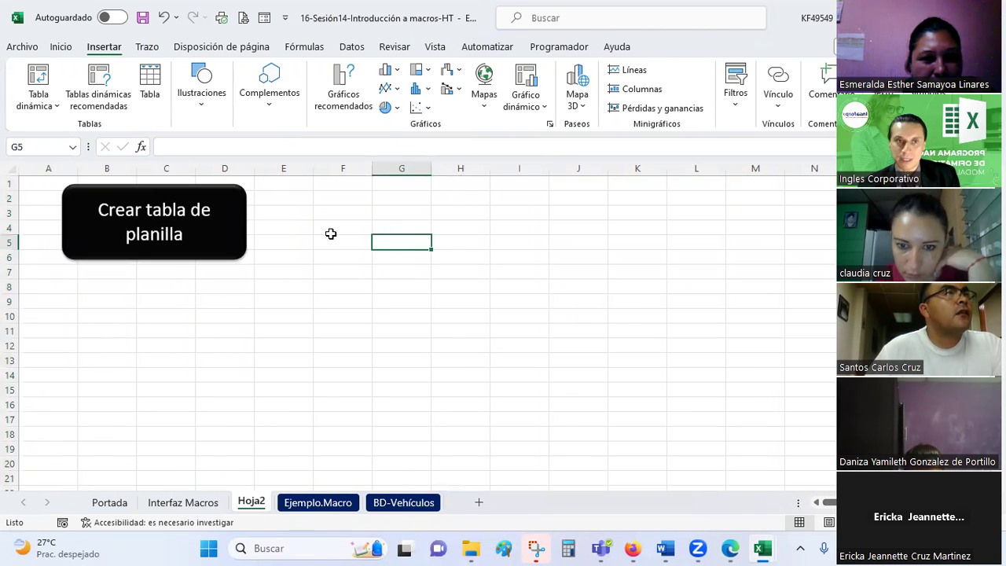
Step: Turn on relative references and start recording Macro3 described as 'Tercera experiencia con macros.'
{"action": "left_click", "coordinate": [555, 48]}
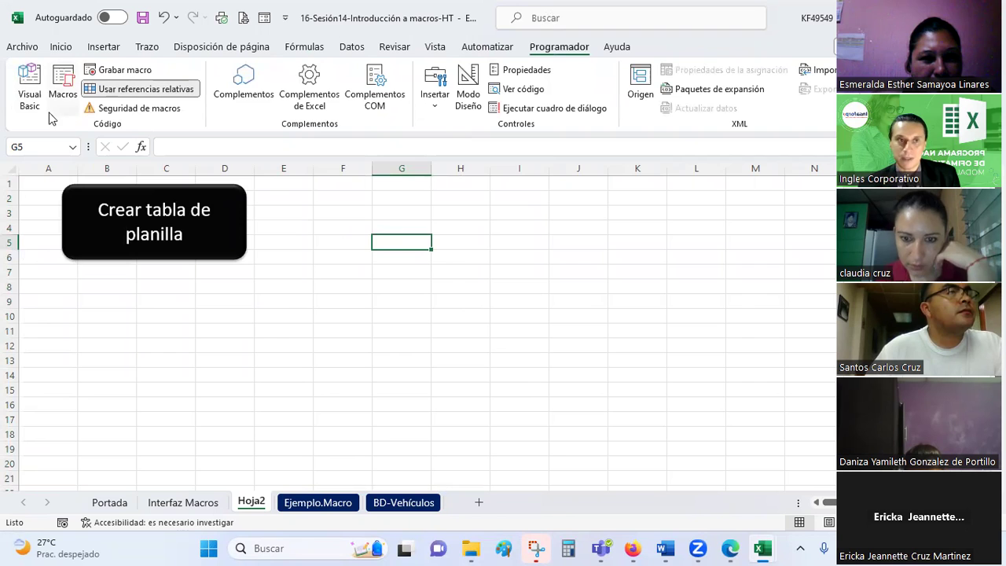
{"action": "left_click", "coordinate": [110, 70]}
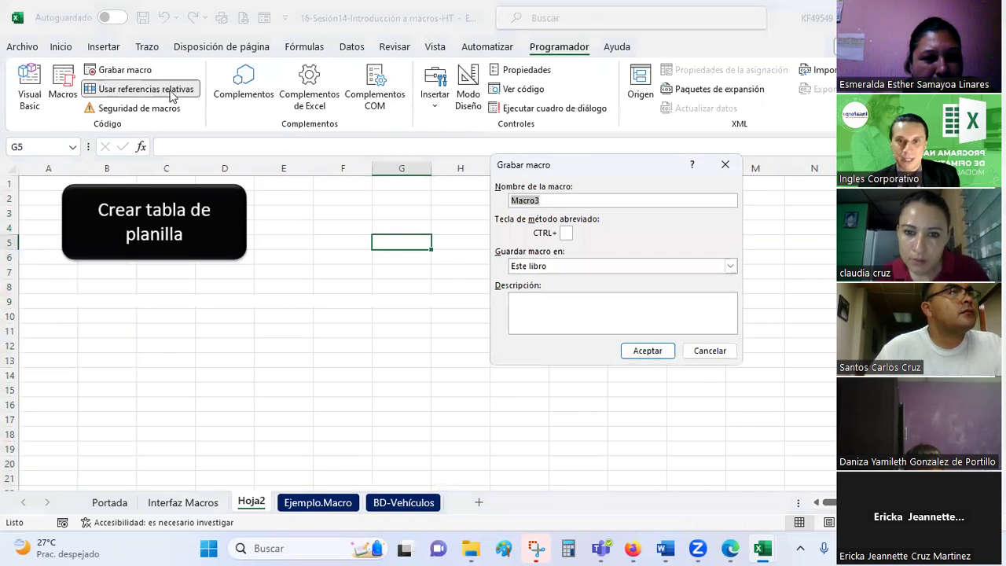
{"action": "key", "text": "Escape"}
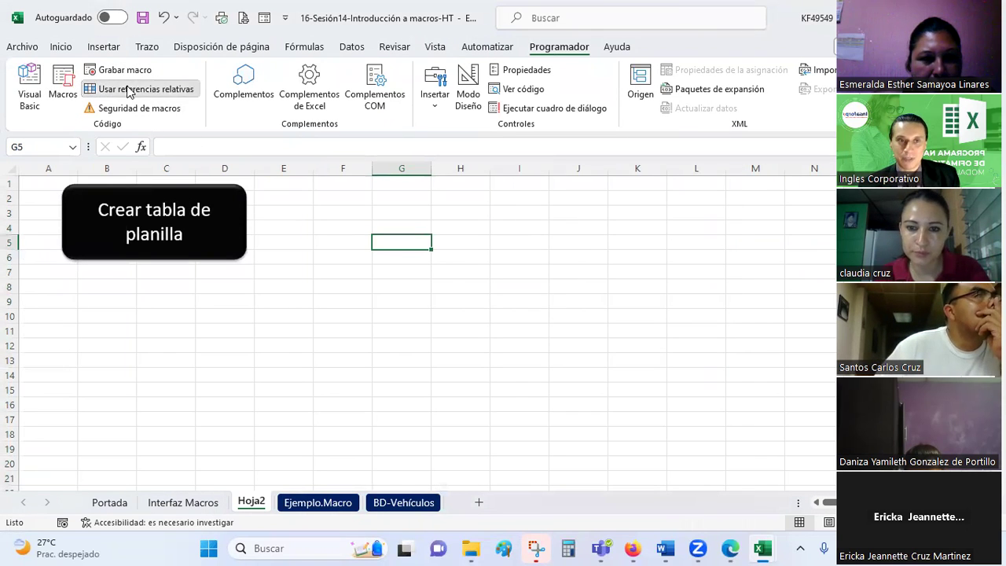
{"action": "left_click", "coordinate": [122, 92]}
{"action": "left_click", "coordinate": [125, 72]}
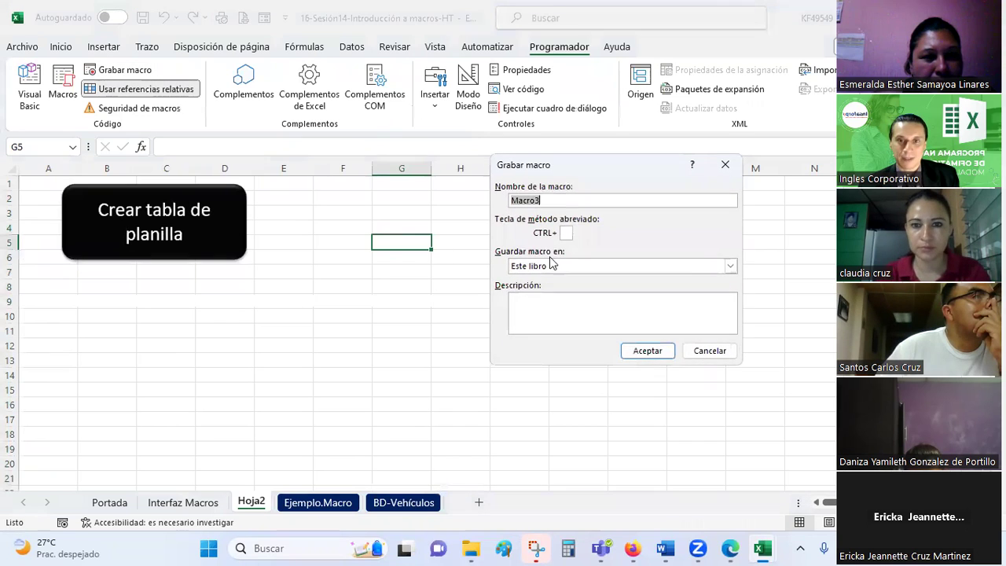
{"action": "type", "text": "Macro"}
{"action": "key", "text": "BackSpace"}
{"action": "key", "text": "BackSpace"}
{"action": "key", "text": "BackSpace"}
{"action": "type", "text": "cr"}
{"action": "key", "text": "Tab"}
{"action": "key", "text": "Tab"}
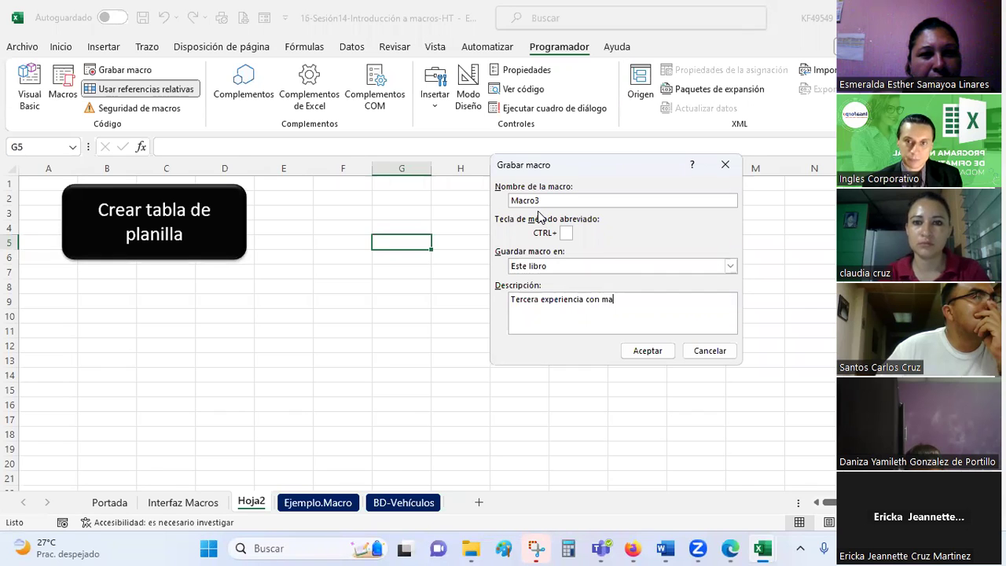
{"action": "type", "text": "cros."}
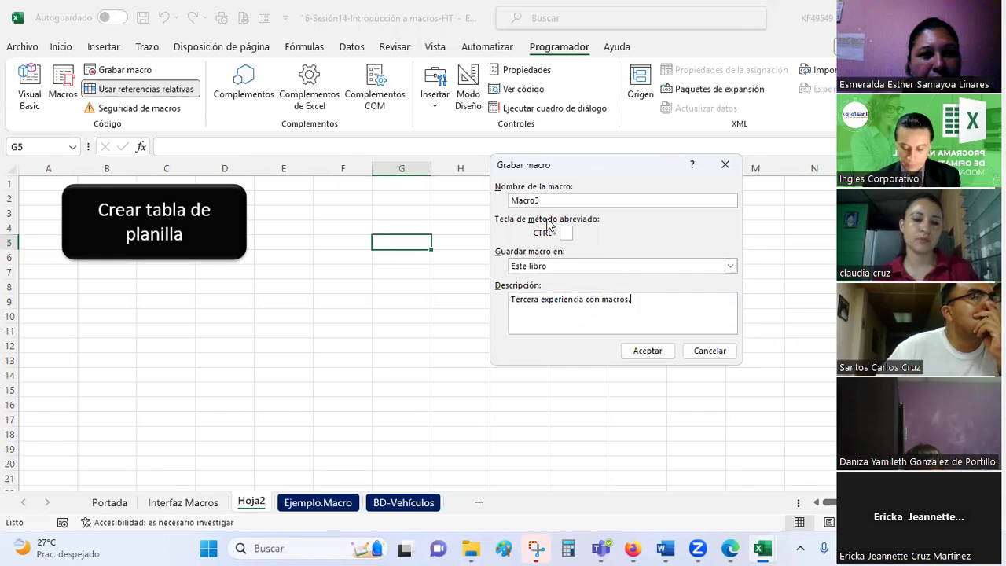
{"action": "left_click", "coordinate": [648, 350]}
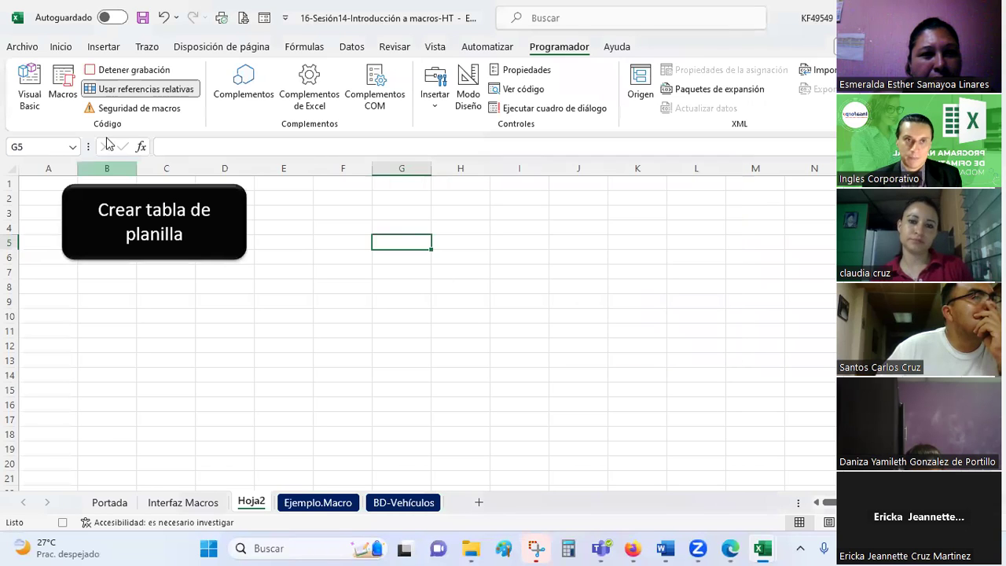
Step: Give G5:I9 all borders and centring, and type headers N°, Nombre and Celular in row 5
{"action": "left_click", "coordinate": [60, 47]}
{"action": "left_click_drag", "start_coordinate": [414, 242], "coordinate": [515, 302]}
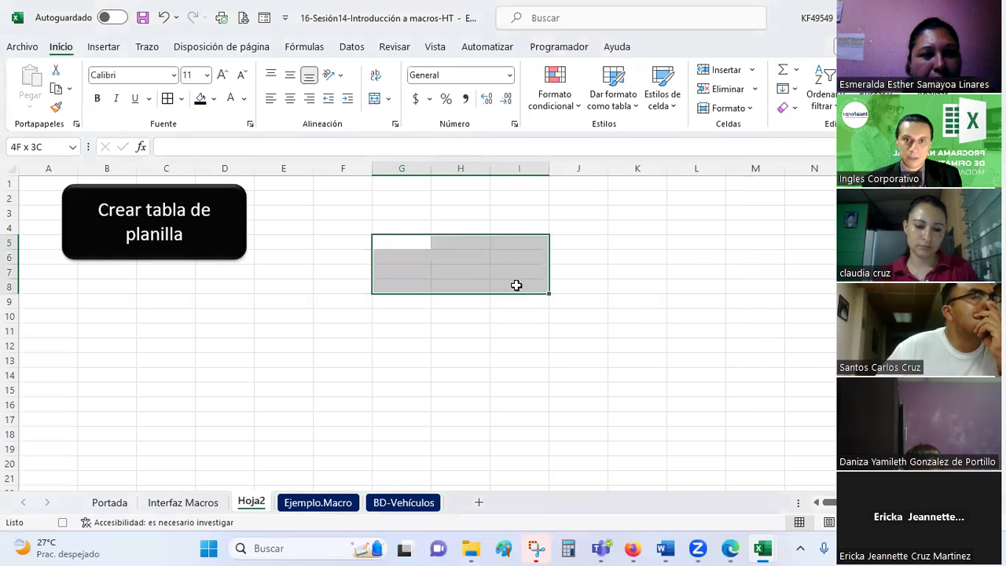
{"action": "left_click", "coordinate": [169, 100]}
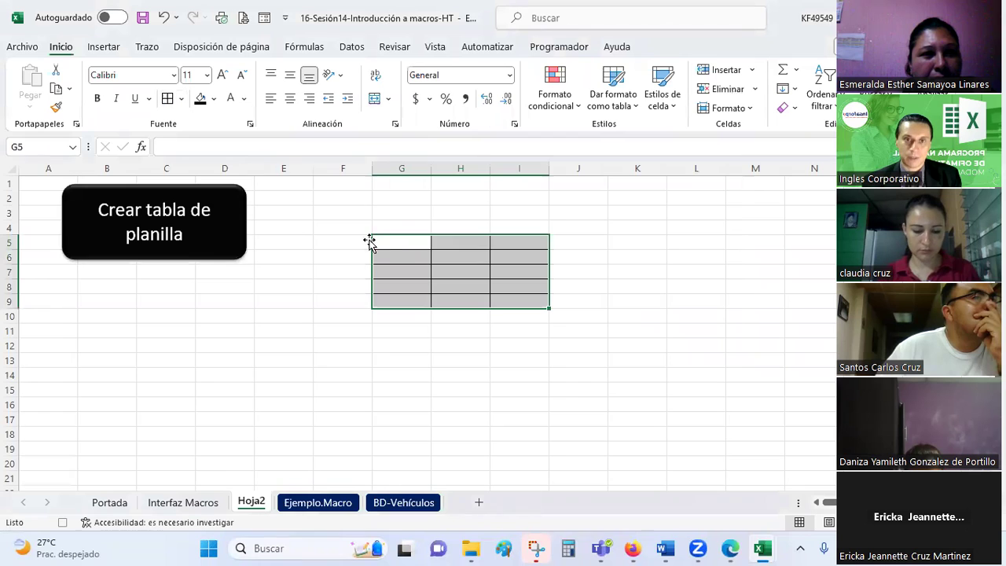
{"action": "left_click", "coordinate": [290, 98]}
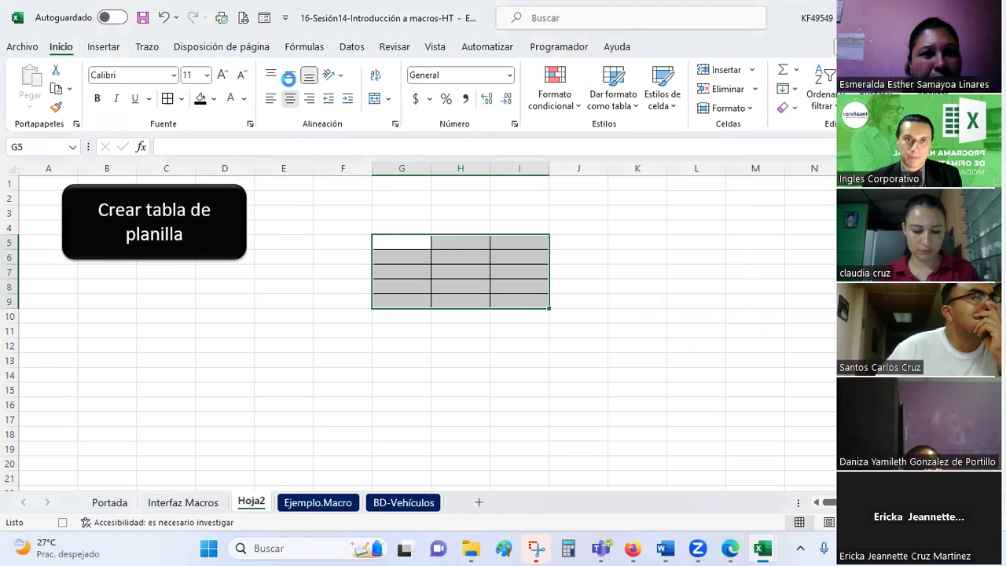
{"action": "left_click", "coordinate": [397, 250]}
{"action": "type", "text": "N°"}
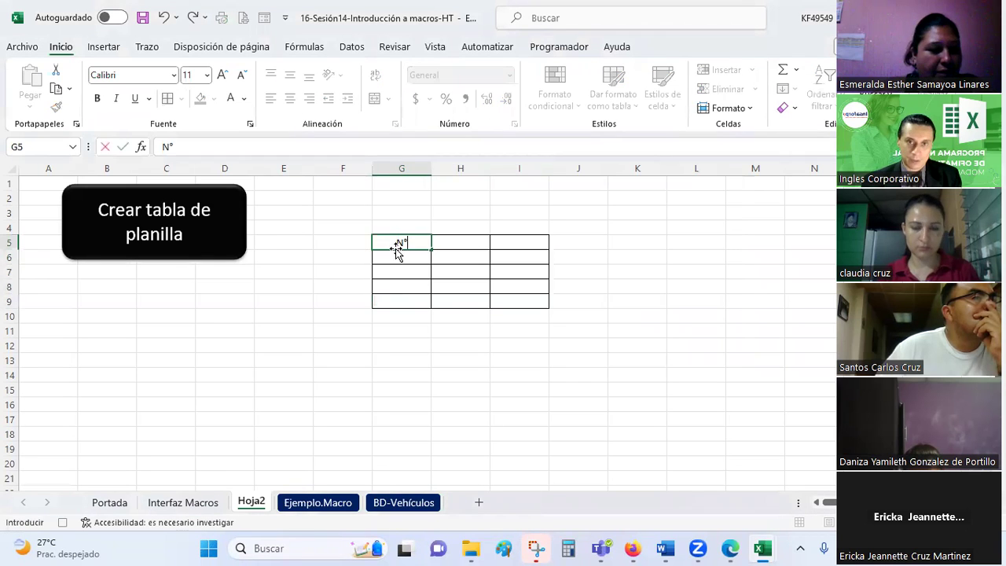
{"action": "key", "text": "Tab"}
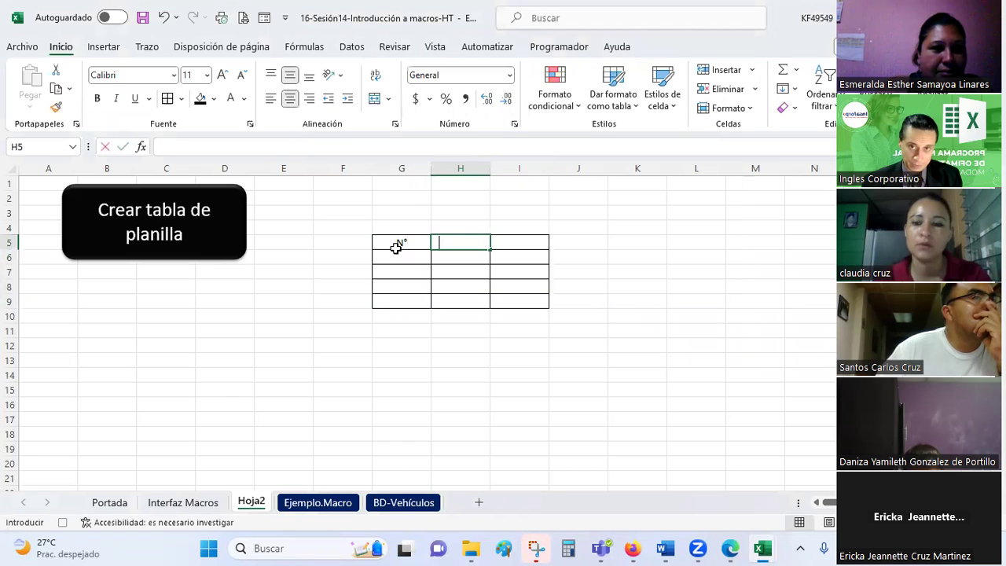
{"action": "type", "text": "Nombre"}
{"action": "key", "text": "Tab"}
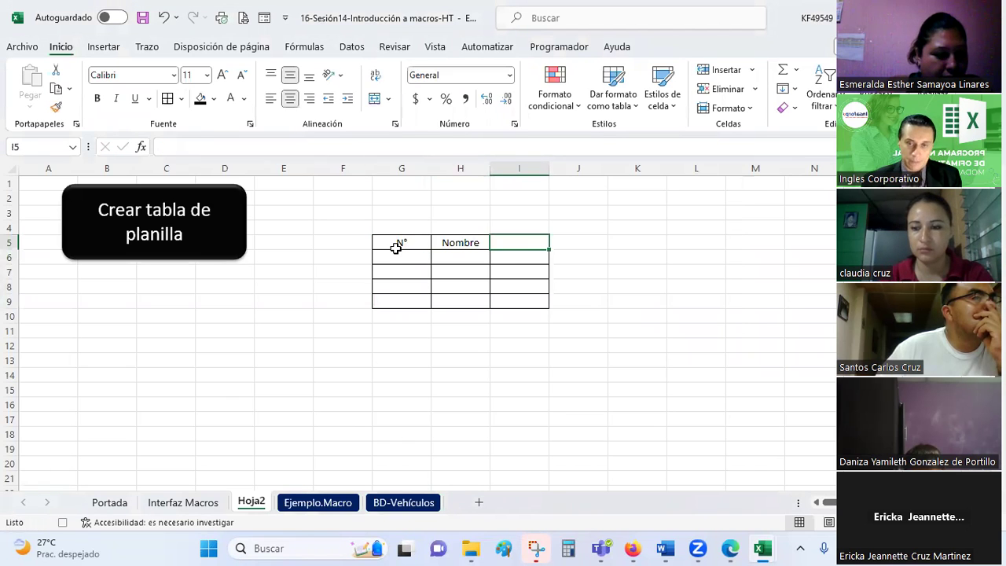
{"action": "type", "text": "Ceu"}
{"action": "type", "text": "lular"}
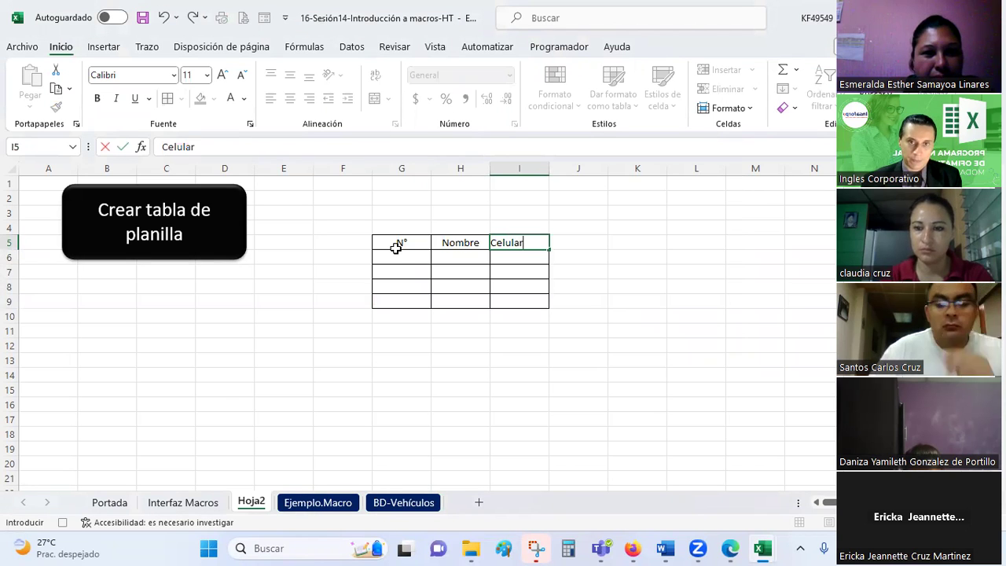
{"action": "key", "text": "Return"}
Step: Number G6:G9 from 1 to 4 using =G6+1 filled down, and narrow column G
{"action": "type", "text": "1"}
{"action": "key", "text": "Return"}
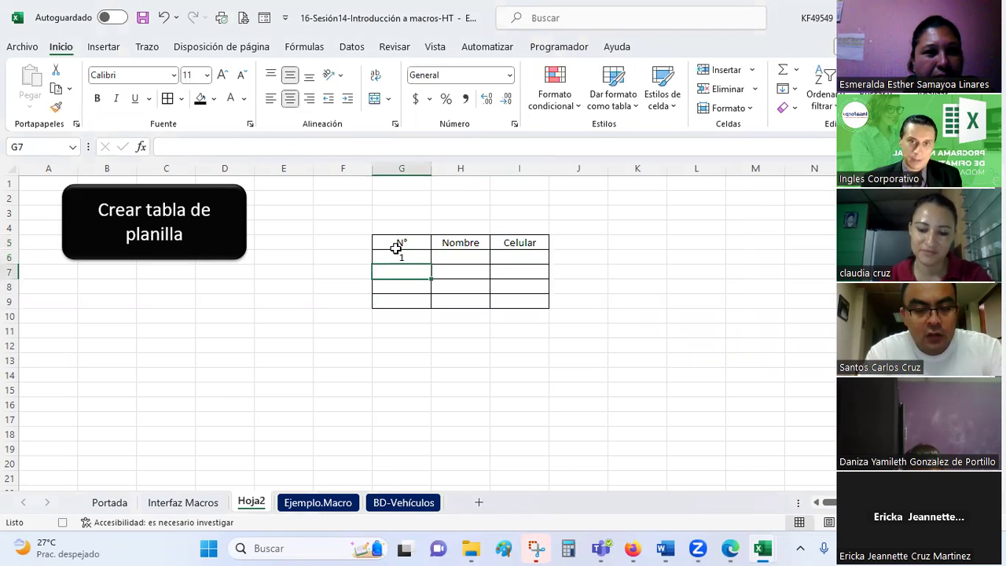
{"action": "type", "text": "=G6+1"}
{"action": "key", "text": "Return"}
{"action": "left_click", "coordinate": [401, 272]}
{"action": "left_click_drag", "start_coordinate": [431, 279], "coordinate": [431, 307]}
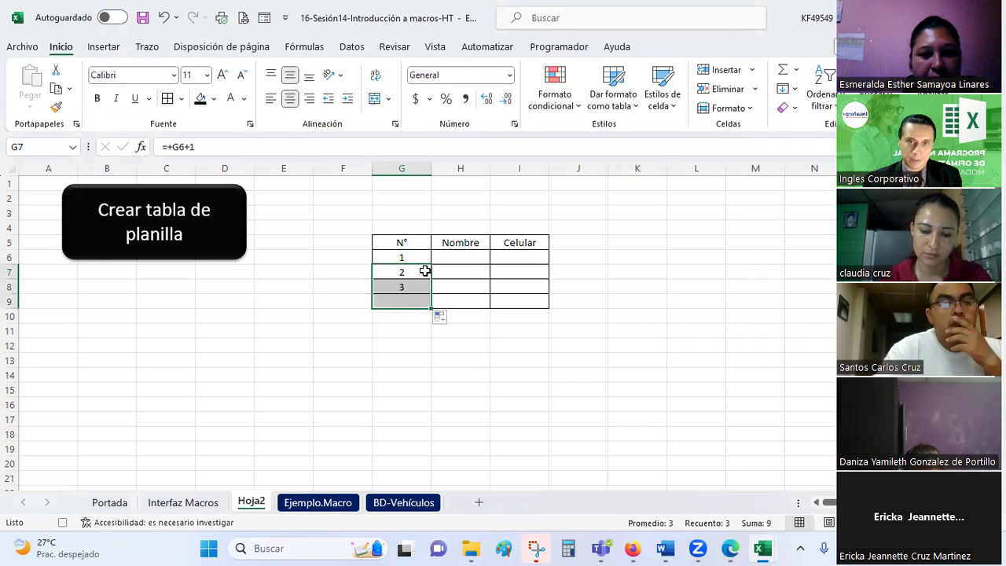
{"action": "left_click_drag", "start_coordinate": [430, 169], "coordinate": [388, 168]}
Step: Make the G5:I5 header black with white bold text and widen column H for names
{"action": "left_click", "coordinate": [382, 243]}
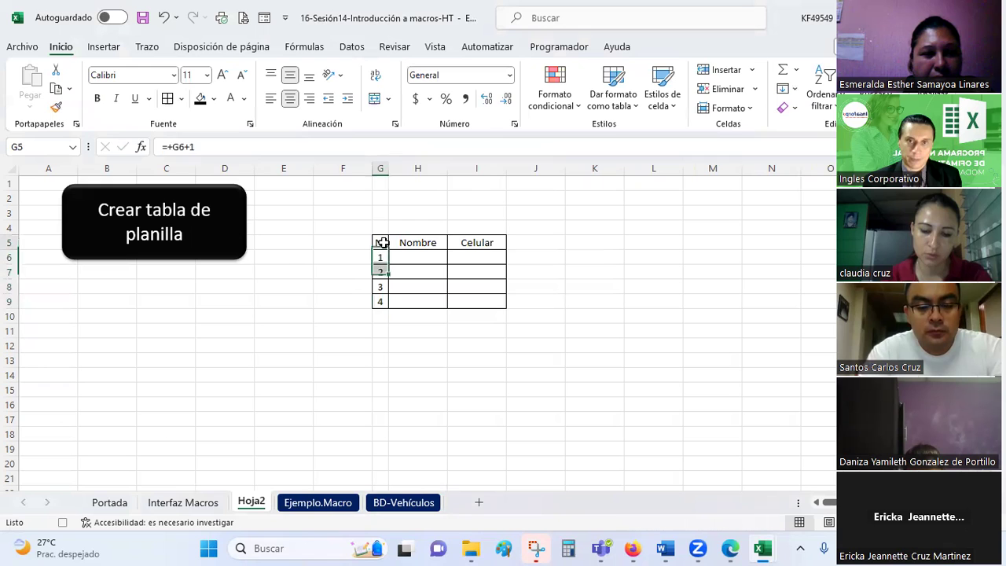
{"action": "left_click_drag", "start_coordinate": [382, 243], "coordinate": [477, 243]}
{"action": "left_click", "coordinate": [201, 99]}
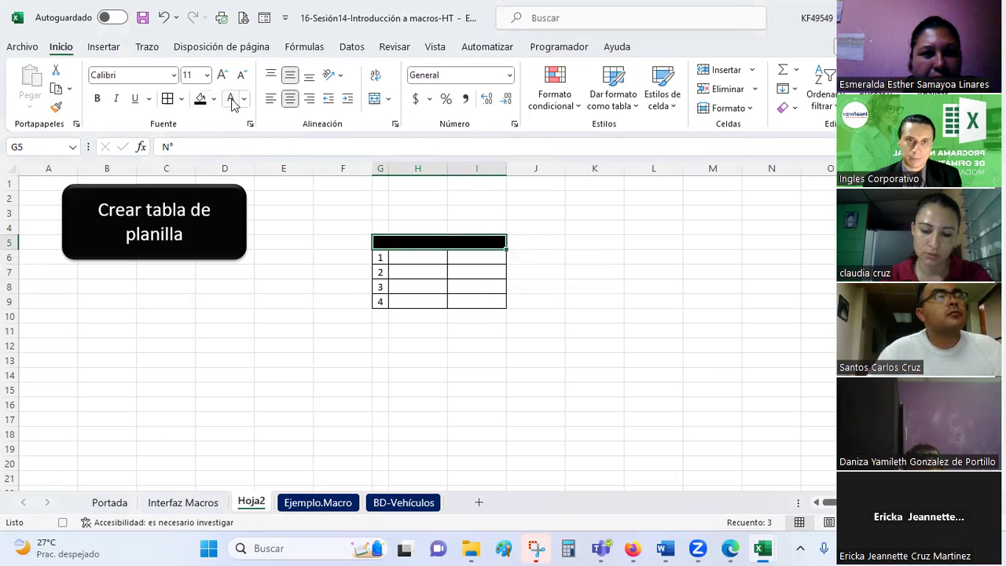
{"action": "left_click", "coordinate": [230, 99]}
{"action": "left_click", "coordinate": [96, 99]}
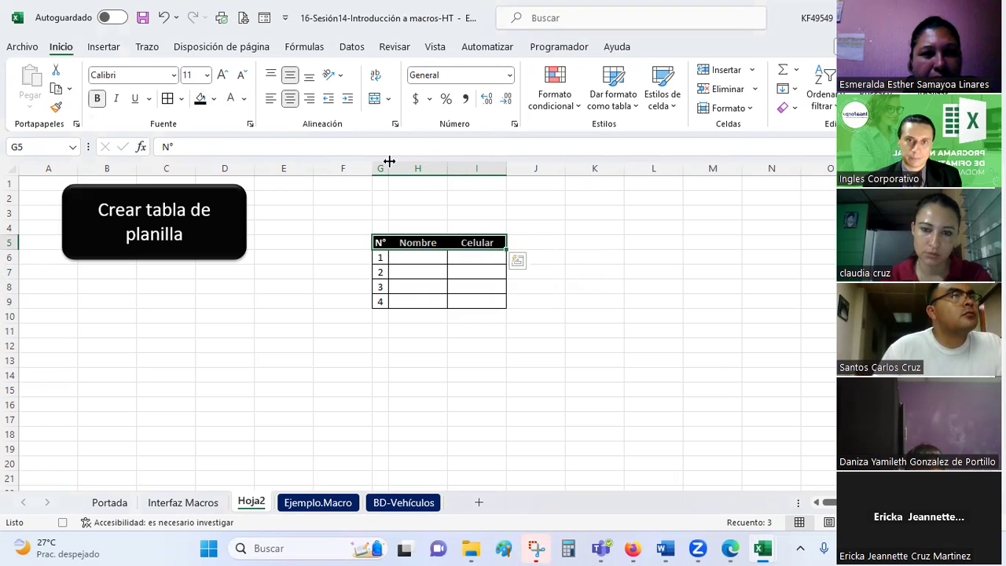
{"action": "left_click_drag", "start_coordinate": [449, 168], "coordinate": [660, 170]}
{"action": "left_click", "coordinate": [450, 258]}
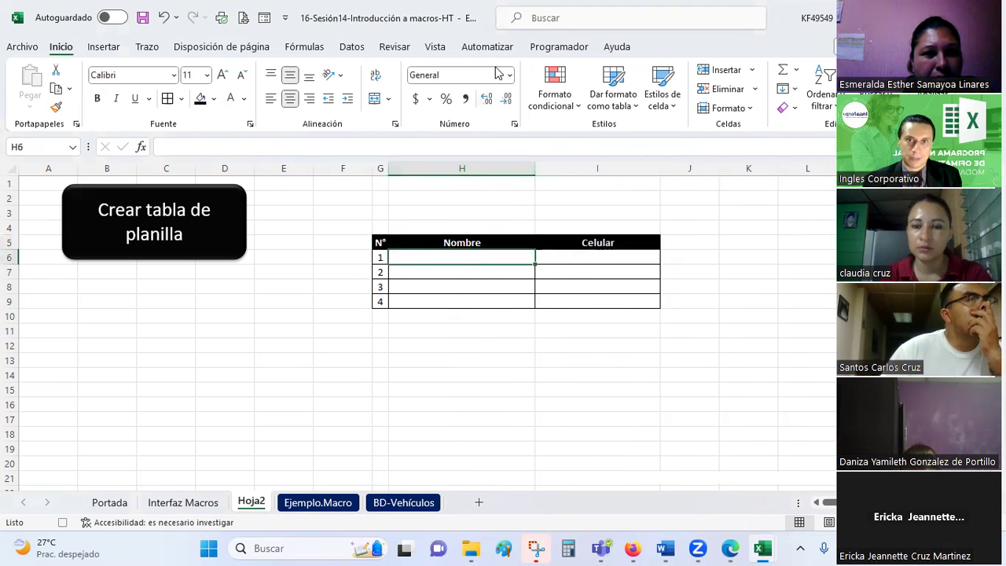
{"action": "left_click", "coordinate": [557, 49]}
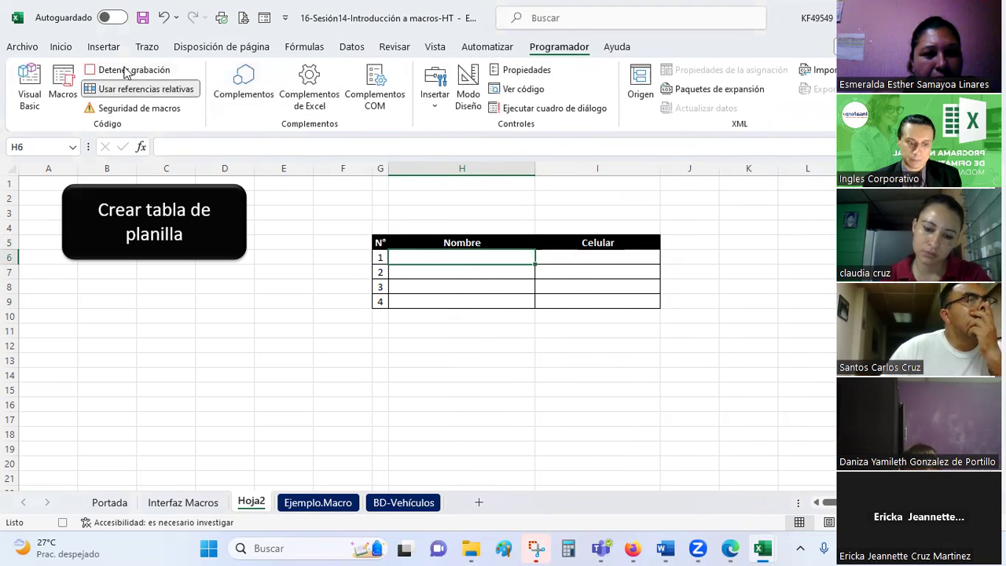
Step: Stop the Macro3 recording with Detener grabación and come back to the Excel window
{"action": "left_click", "coordinate": [125, 71]}
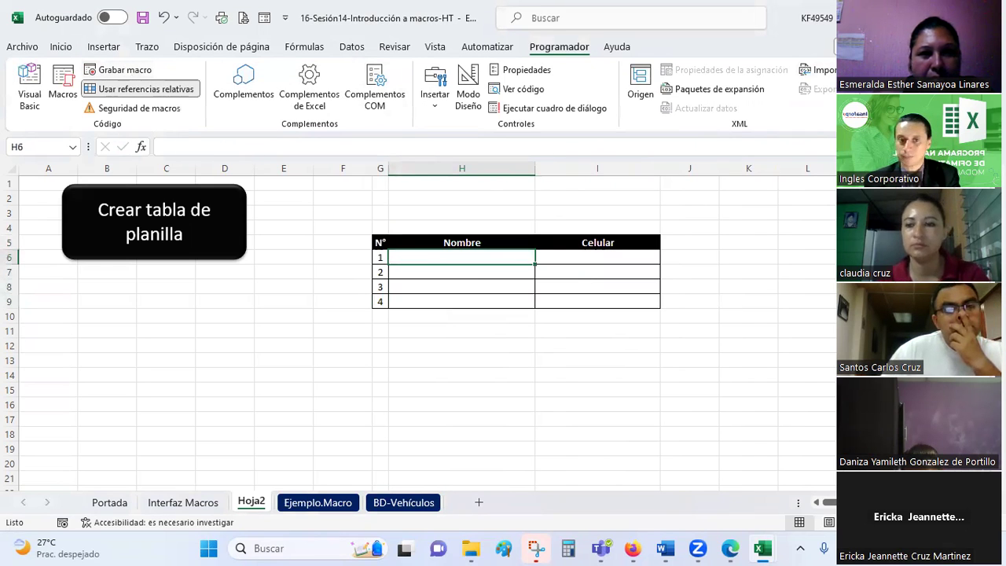
{"action": "key", "text": "alt+Tab"}
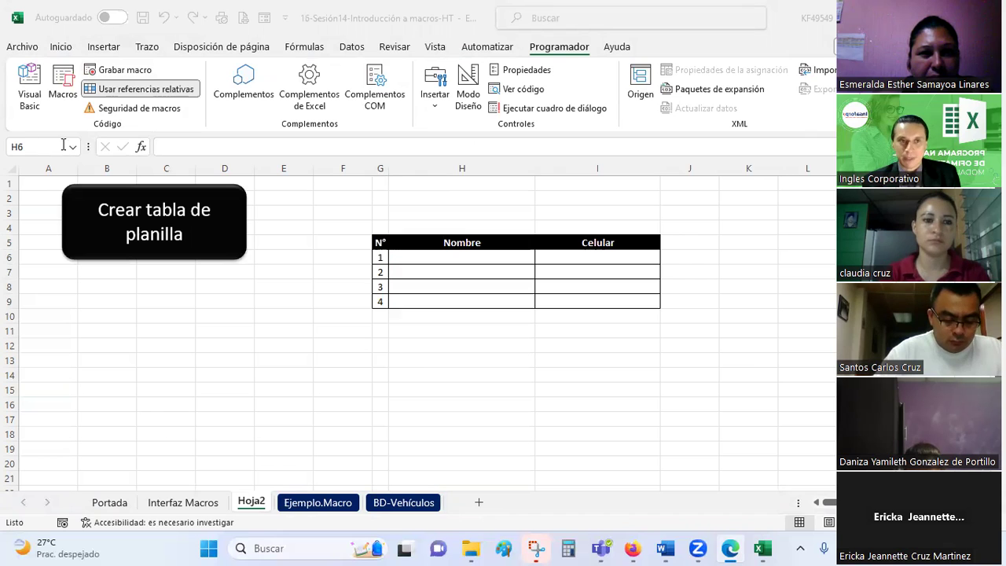
{"action": "left_click", "coordinate": [31, 86]}
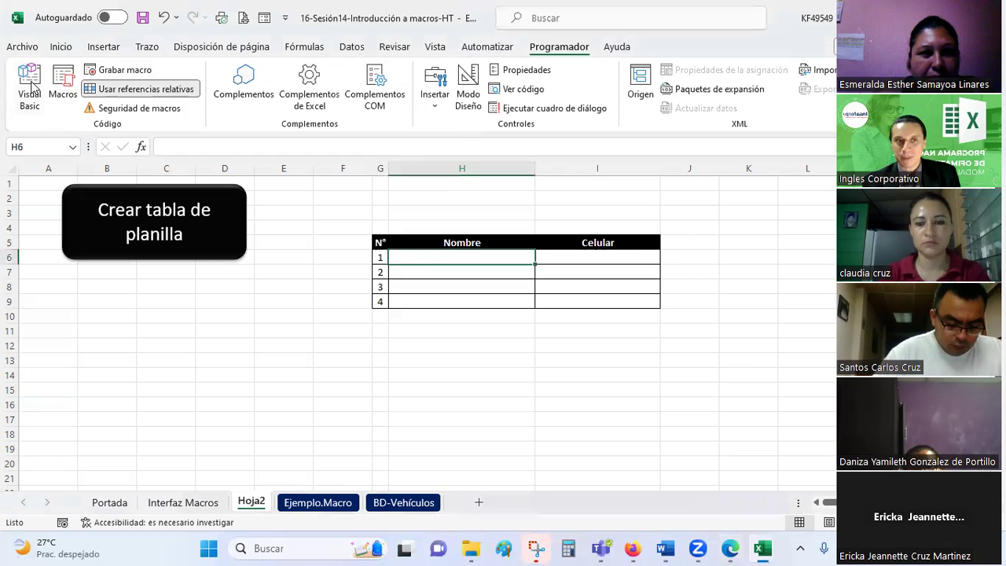
Step: Open the VBA editor and scroll through Module1 to review the recorded Macro3 code
{"action": "left_click", "coordinate": [31, 86]}
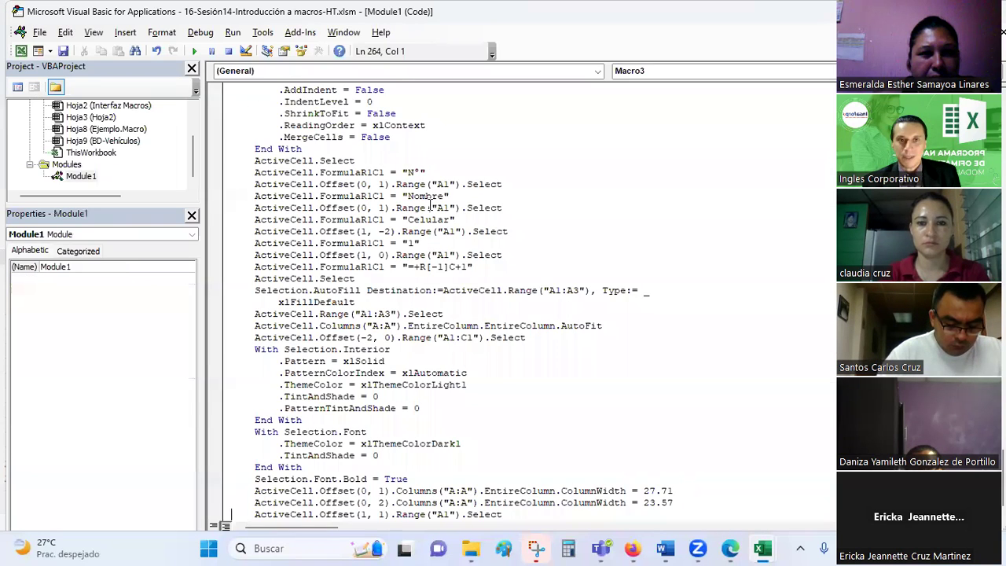
{"action": "scroll", "coordinate": [434, 187], "scroll_direction": "up", "scroll_amount": 5}
{"action": "scroll", "coordinate": [434, 188], "scroll_direction": "up", "scroll_amount": 12}
{"action": "scroll", "coordinate": [434, 187], "scroll_direction": "up", "scroll_amount": 6}
{"action": "scroll", "coordinate": [433, 187], "scroll_direction": "up", "scroll_amount": 9}
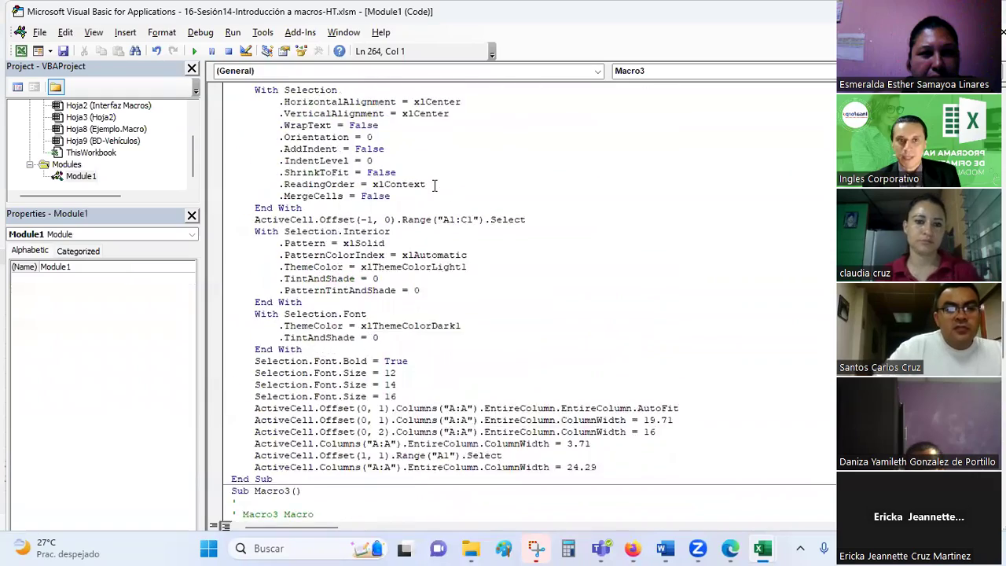
{"action": "scroll", "coordinate": [434, 187], "scroll_direction": "down", "scroll_amount": 9}
{"action": "scroll", "coordinate": [434, 185], "scroll_direction": "down", "scroll_amount": 1}
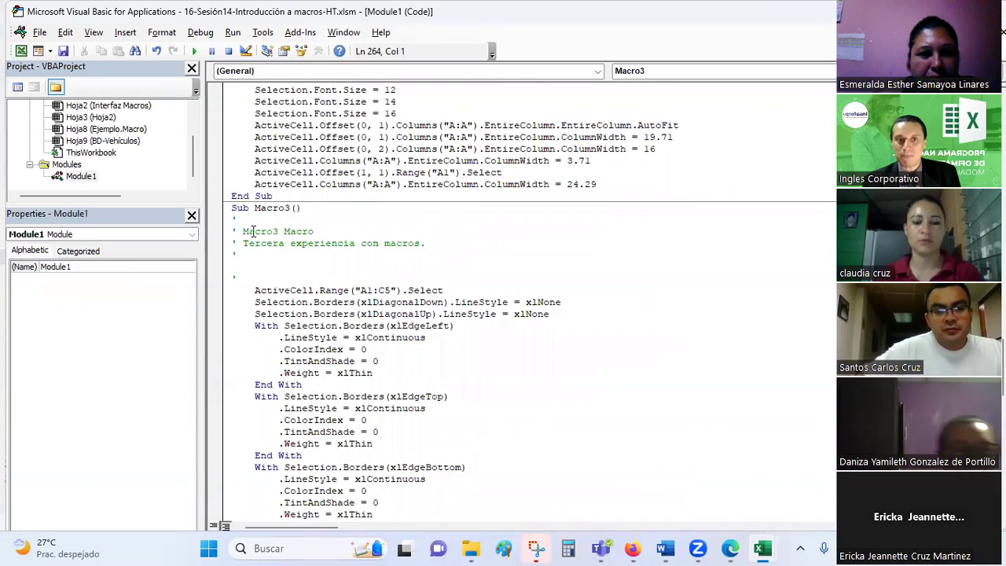
{"action": "scroll", "coordinate": [270, 236], "scroll_direction": "up", "scroll_amount": 6}
{"action": "scroll", "coordinate": [269, 235], "scroll_direction": "down", "scroll_amount": 20}
{"action": "scroll", "coordinate": [272, 236], "scroll_direction": "up", "scroll_amount": 4}
{"action": "scroll", "coordinate": [274, 234], "scroll_direction": "up", "scroll_amount": 6}
{"action": "scroll", "coordinate": [274, 234], "scroll_direction": "up", "scroll_amount": 6}
{"action": "scroll", "coordinate": [274, 234], "scroll_direction": "up", "scroll_amount": 7}
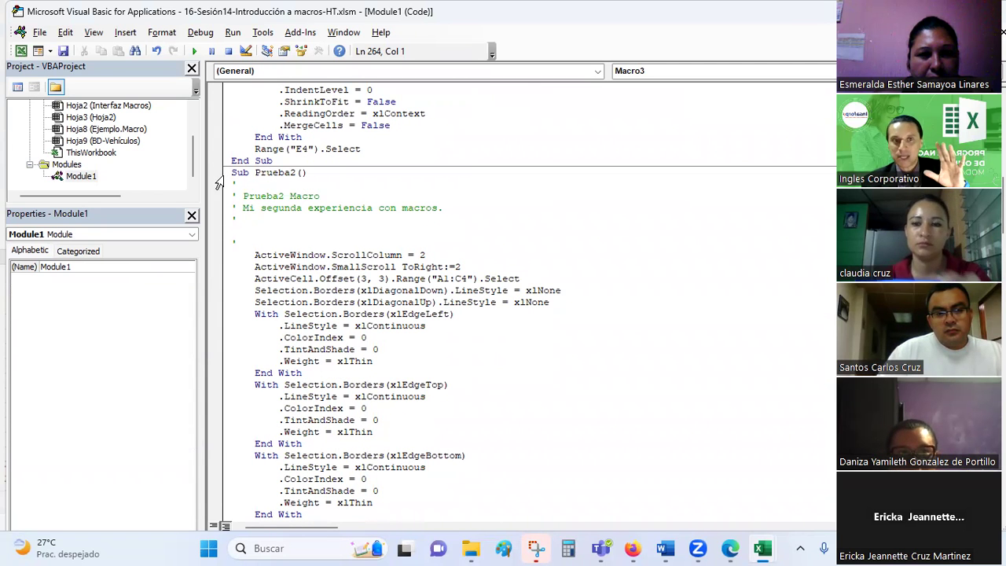
Step: Select the Prueba2 macro code, then return to the workbook with Alt+F11
{"action": "left_click_drag", "start_coordinate": [233, 172], "coordinate": [302, 279]}
{"action": "left_click_drag", "start_coordinate": [318, 314], "coordinate": [314, 373]}
{"action": "scroll", "coordinate": [330, 375], "scroll_direction": "down", "scroll_amount": 5}
{"action": "scroll", "coordinate": [332, 375], "scroll_direction": "down", "scroll_amount": 13}
{"action": "scroll", "coordinate": [334, 376], "scroll_direction": "down", "scroll_amount": 4}
{"action": "scroll", "coordinate": [335, 377], "scroll_direction": "down", "scroll_amount": 12}
{"action": "scroll", "coordinate": [335, 376], "scroll_direction": "down", "scroll_amount": 5}
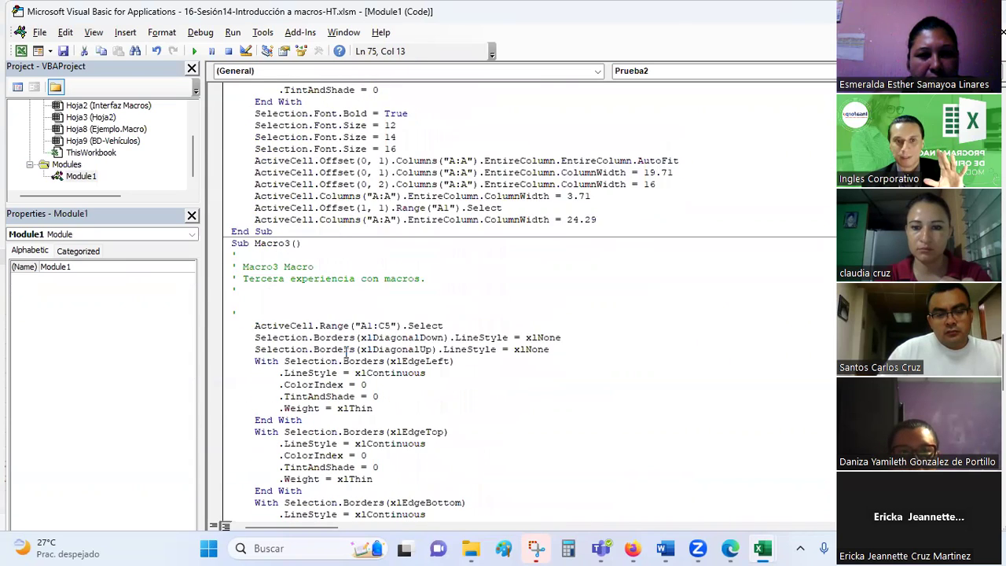
{"action": "left_click", "coordinate": [289, 231], "text": "shift"}
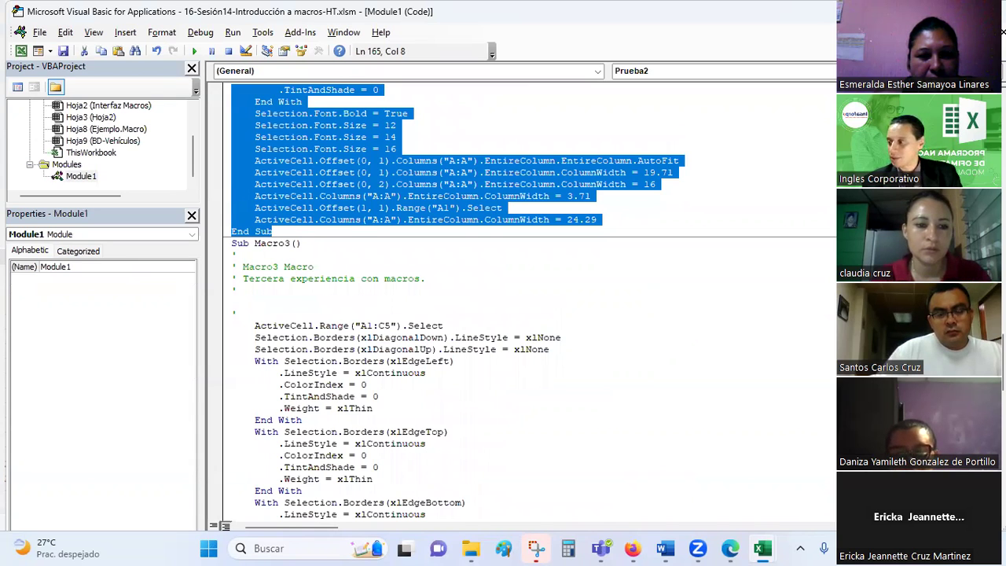
{"action": "key", "text": "alt+Tab"}
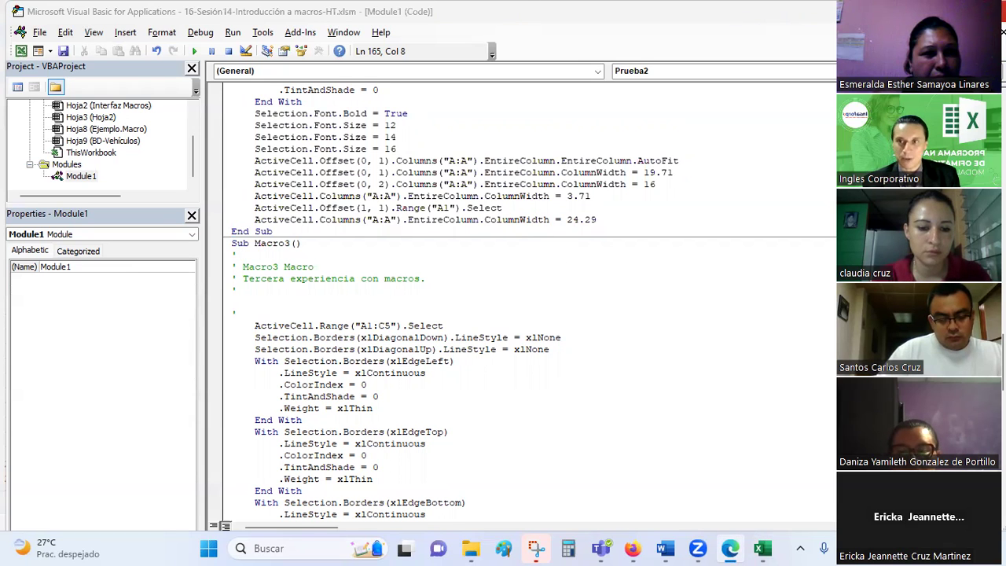
{"action": "key", "text": "alt+F11"}
Step: Delete columns G–L to remove the old table from Hoja2
{"action": "left_click", "coordinate": [438, 385]}
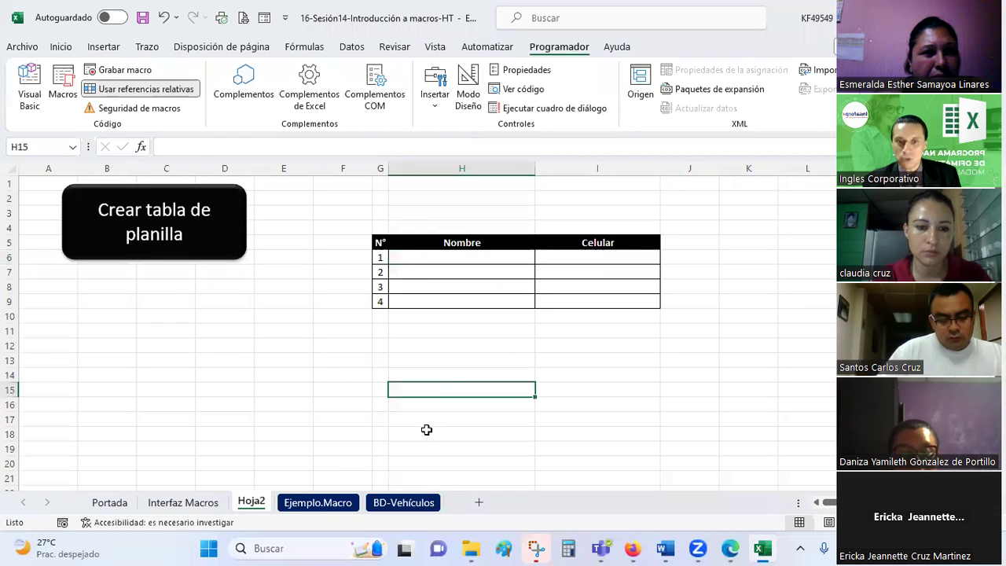
{"action": "left_click_drag", "start_coordinate": [381, 168], "coordinate": [804, 213]}
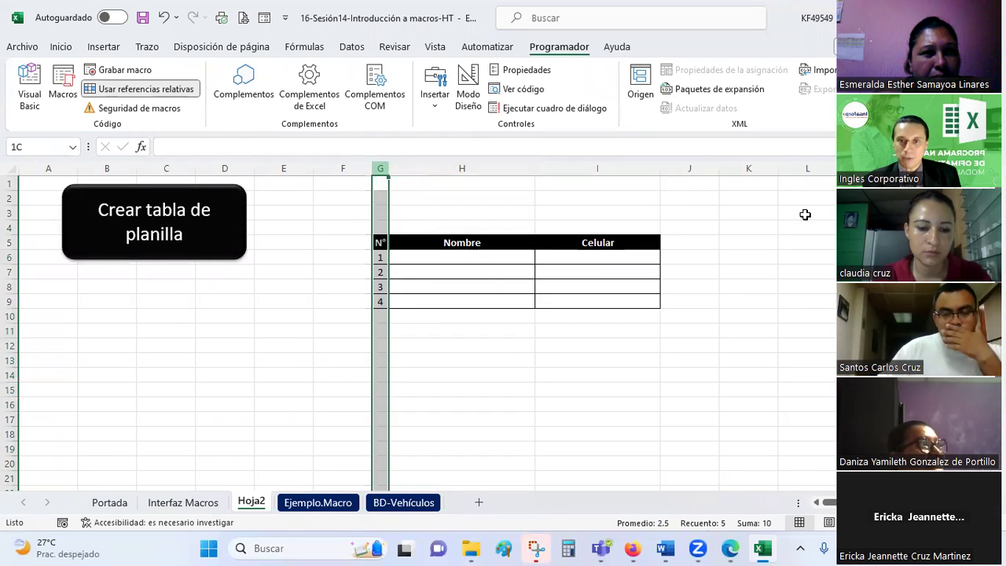
{"action": "right_click", "coordinate": [520, 244]}
{"action": "left_click", "coordinate": [558, 406]}
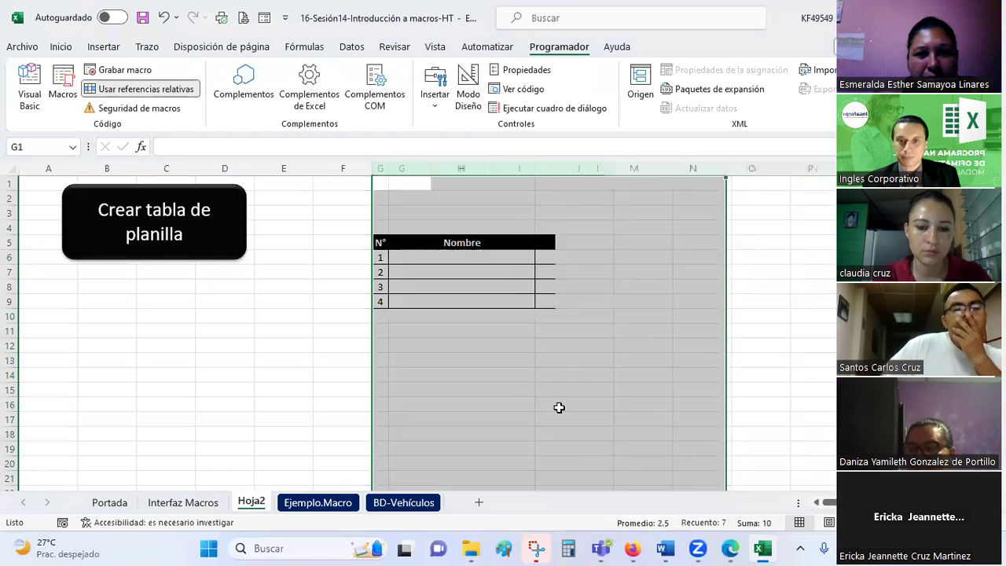
{"action": "left_click", "coordinate": [558, 407]}
Step: Assign Macro3 to the 'Crear tabla de planilla' button and run it from G6
{"action": "left_click", "coordinate": [196, 235]}
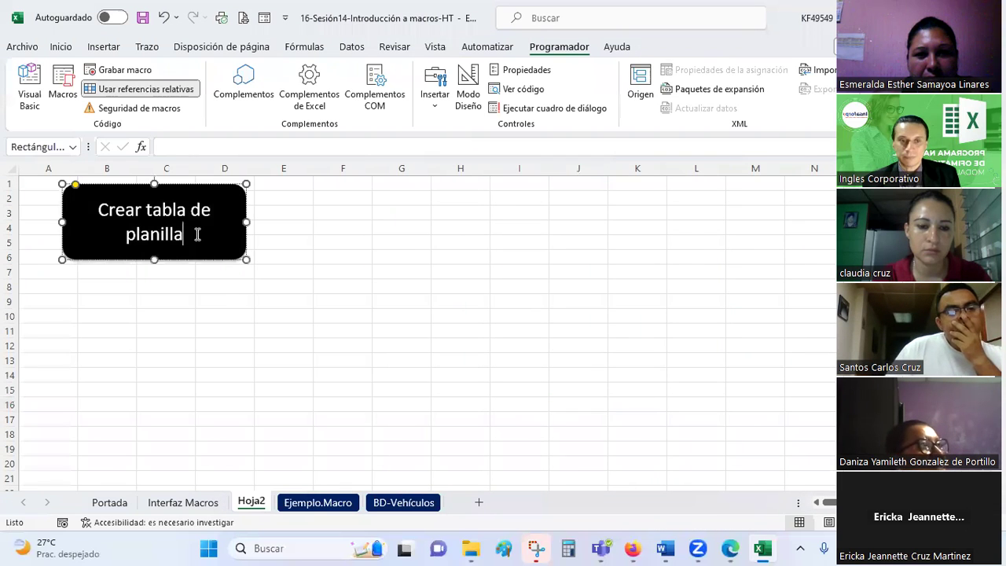
{"action": "right_click", "coordinate": [196, 233]}
{"action": "left_click", "coordinate": [257, 475]}
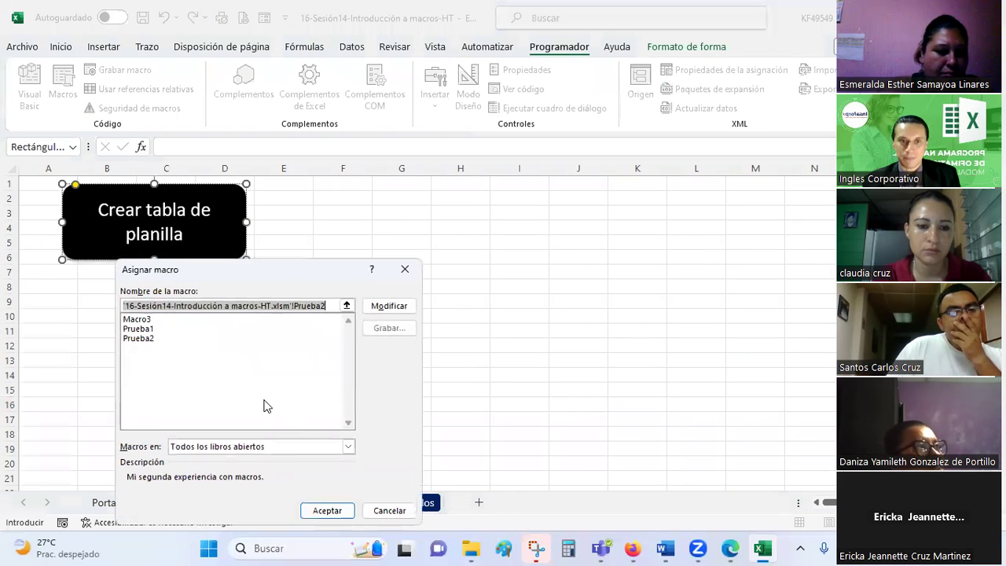
{"action": "left_click", "coordinate": [137, 320]}
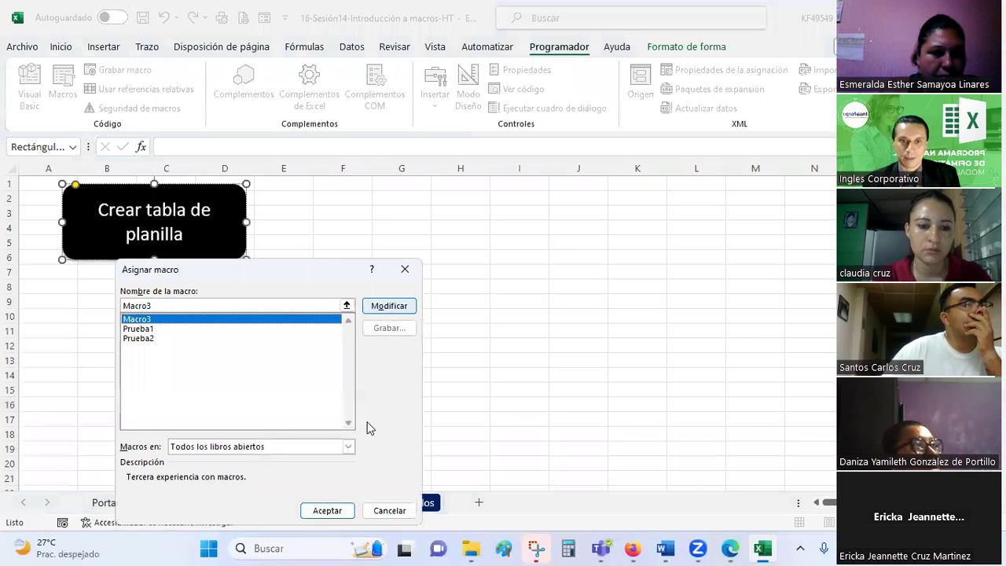
{"action": "left_click", "coordinate": [327, 510]}
{"action": "left_click", "coordinate": [390, 384]}
{"action": "left_click", "coordinate": [390, 253]}
{"action": "left_click", "coordinate": [191, 231]}
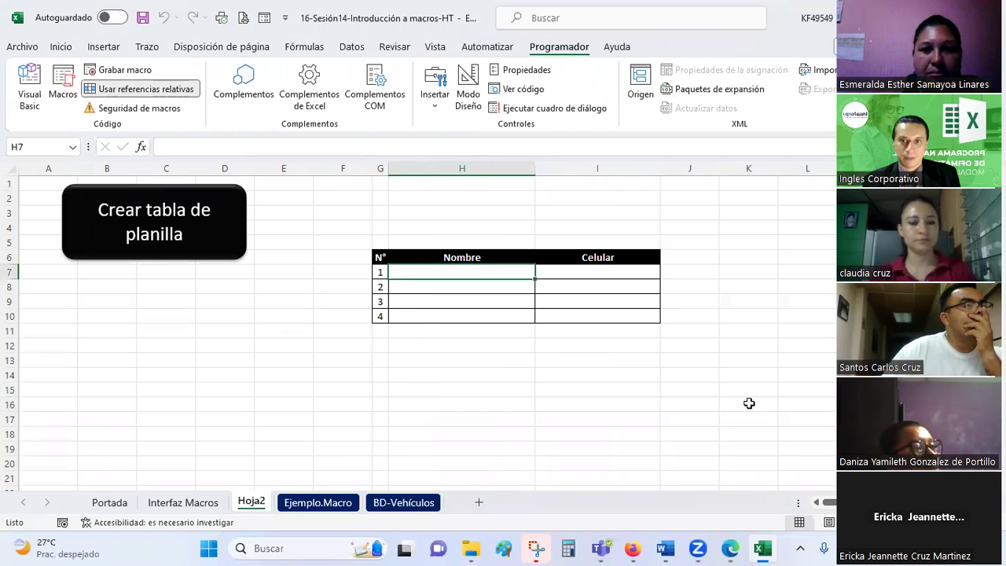
Step: Stamp three more Macro3 tables at G16, M6 and M16 using the 'Crear tabla de planilla' button
{"action": "left_click", "coordinate": [380, 403]}
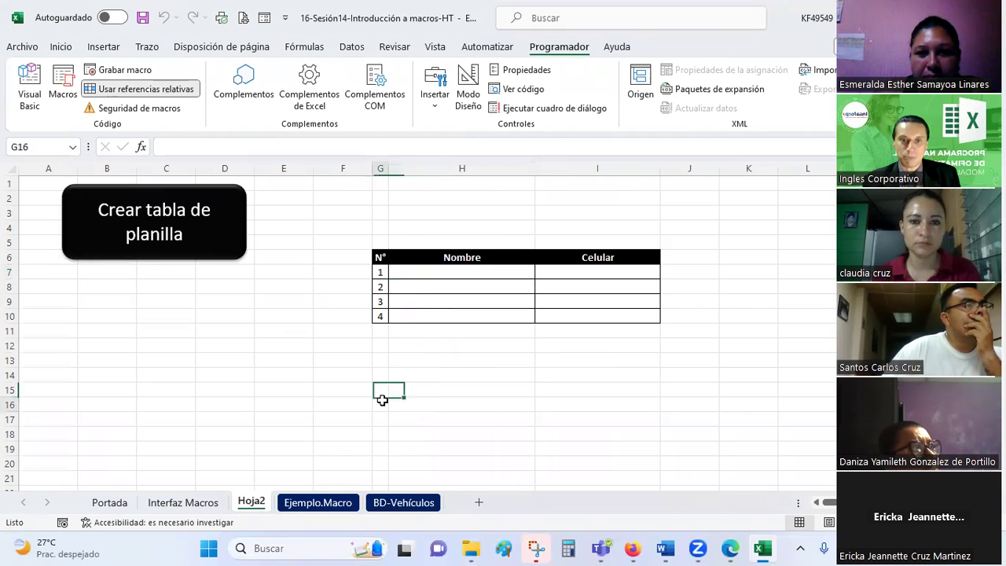
{"action": "left_click", "coordinate": [220, 248]}
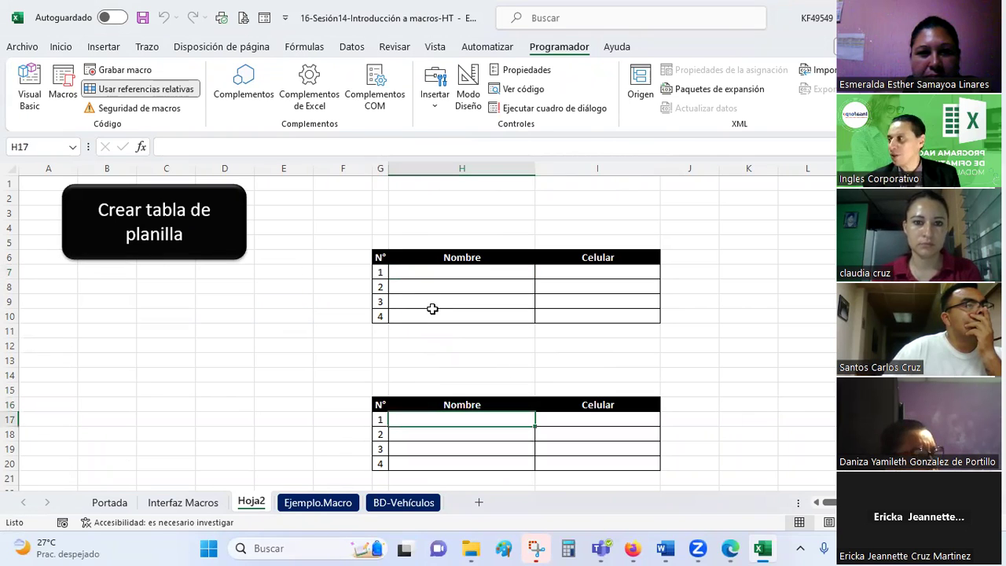
{"action": "scroll", "coordinate": [542, 336], "scroll_direction": "down", "scroll_amount": 3}
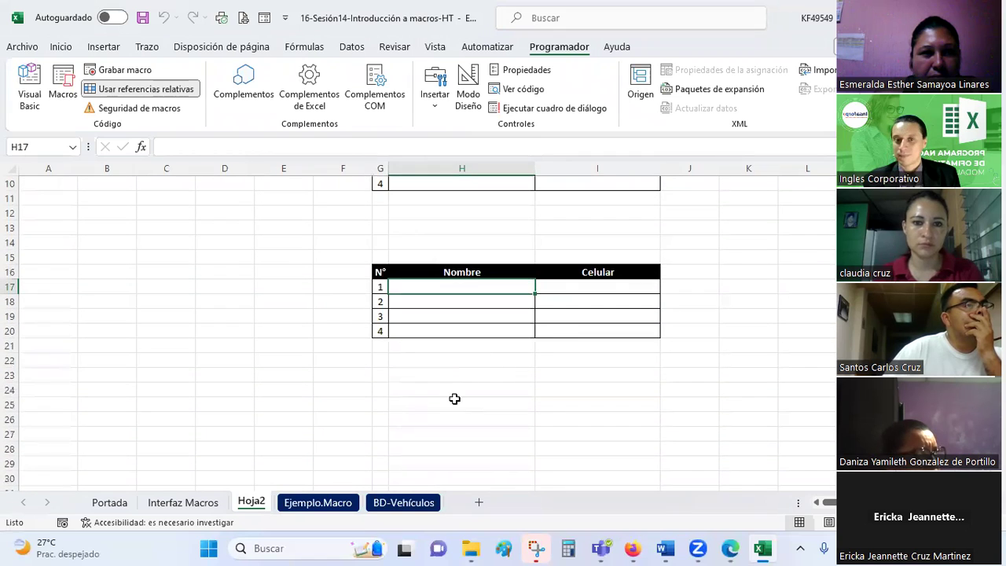
{"action": "left_click", "coordinate": [382, 390]}
{"action": "scroll", "coordinate": [312, 337], "scroll_direction": "up", "scroll_amount": 3}
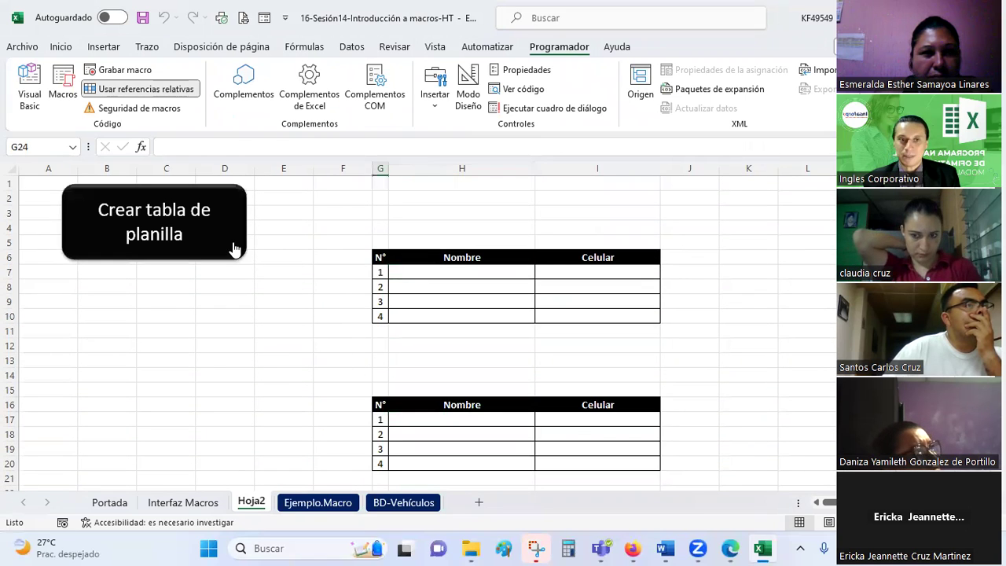
{"action": "scroll", "coordinate": [244, 255], "scroll_direction": "down", "scroll_amount": 3}
{"action": "scroll", "coordinate": [95, 323], "scroll_direction": "up", "scroll_amount": 3}
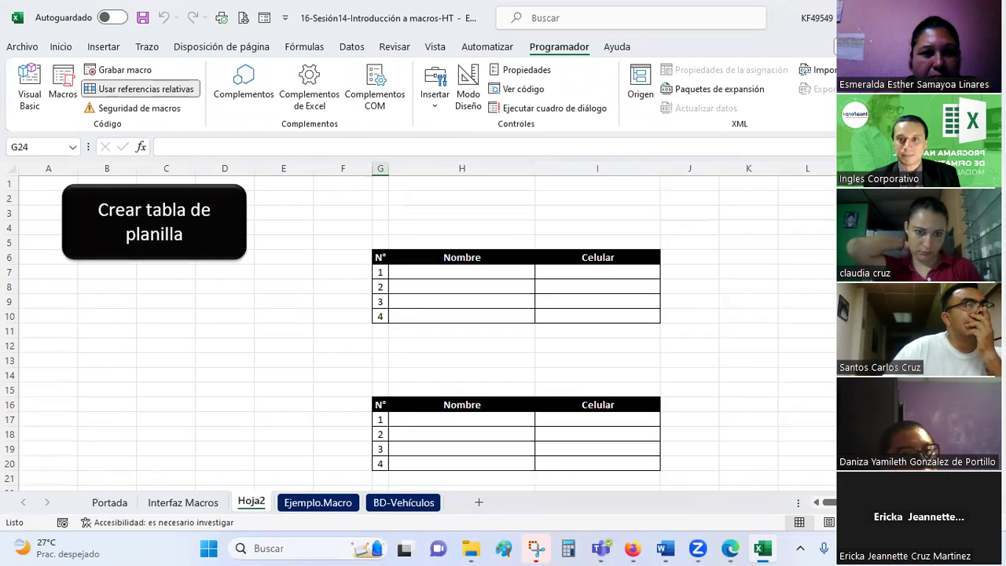
{"action": "left_click", "coordinate": [193, 208]}
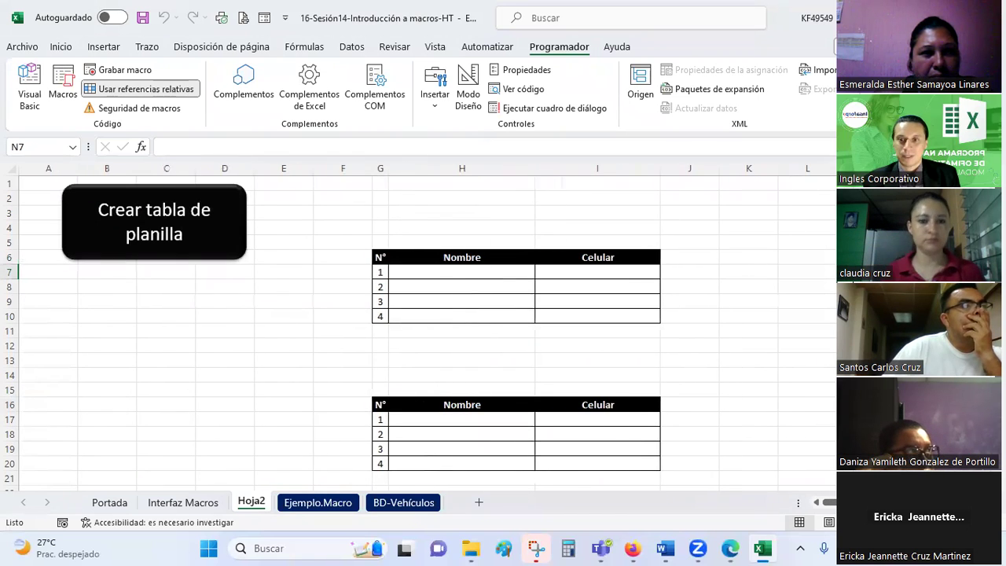
{"action": "left_click", "coordinate": [198, 224]}
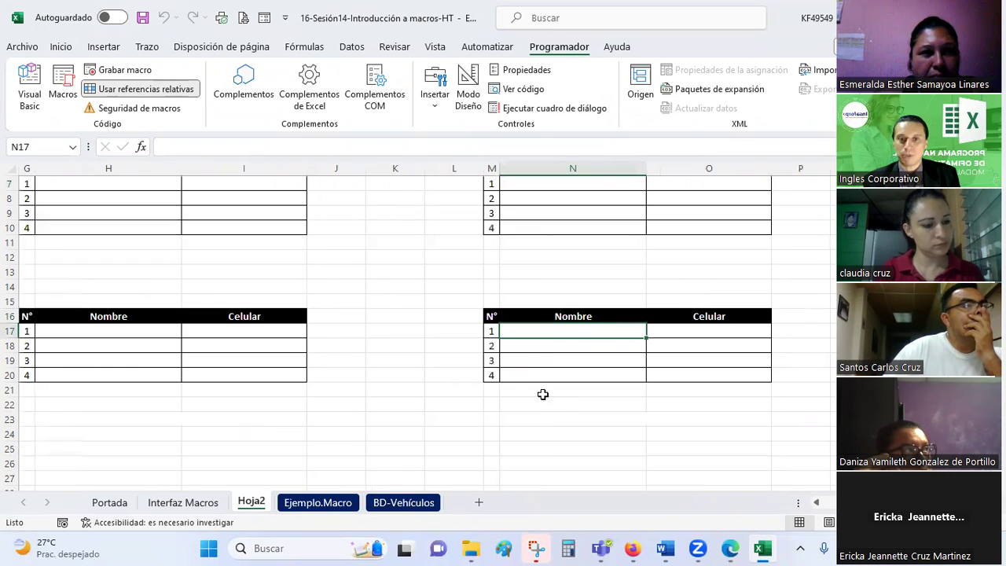
Step: Add sheet Hoja3, run Macro3 from the Macros list at C4, then go back to Hoja2
{"action": "left_click", "coordinate": [479, 502]}
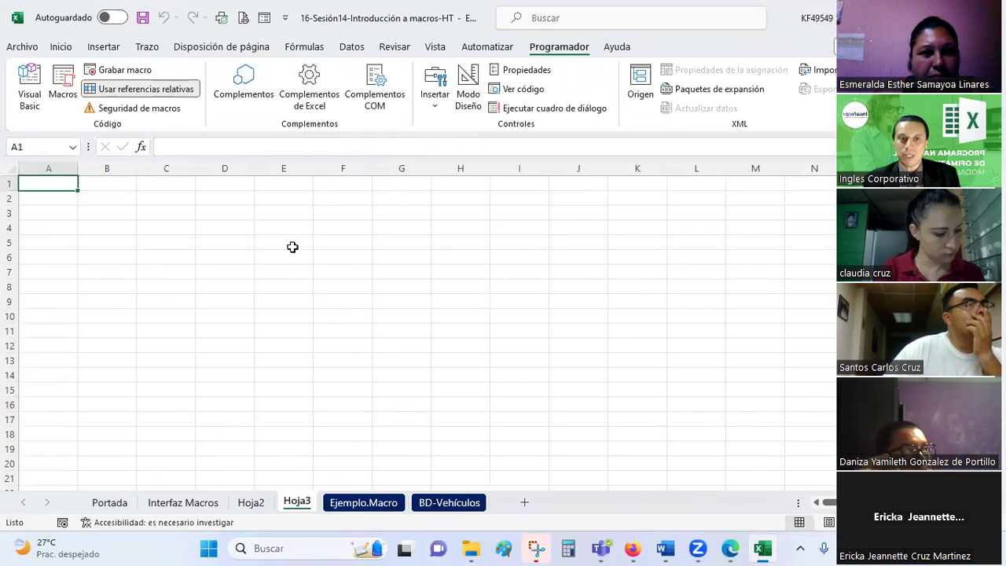
{"action": "left_click", "coordinate": [180, 224]}
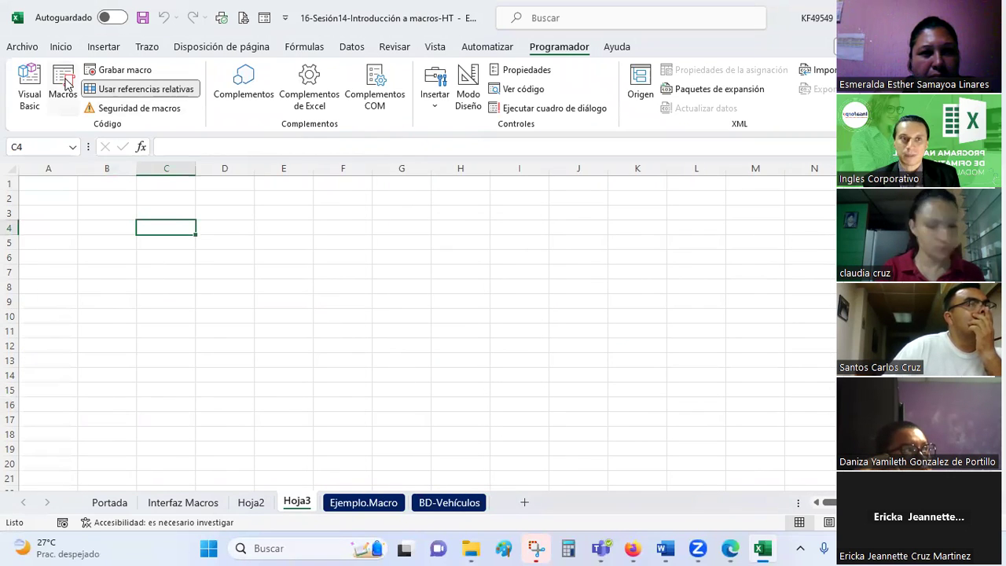
{"action": "left_click", "coordinate": [68, 83]}
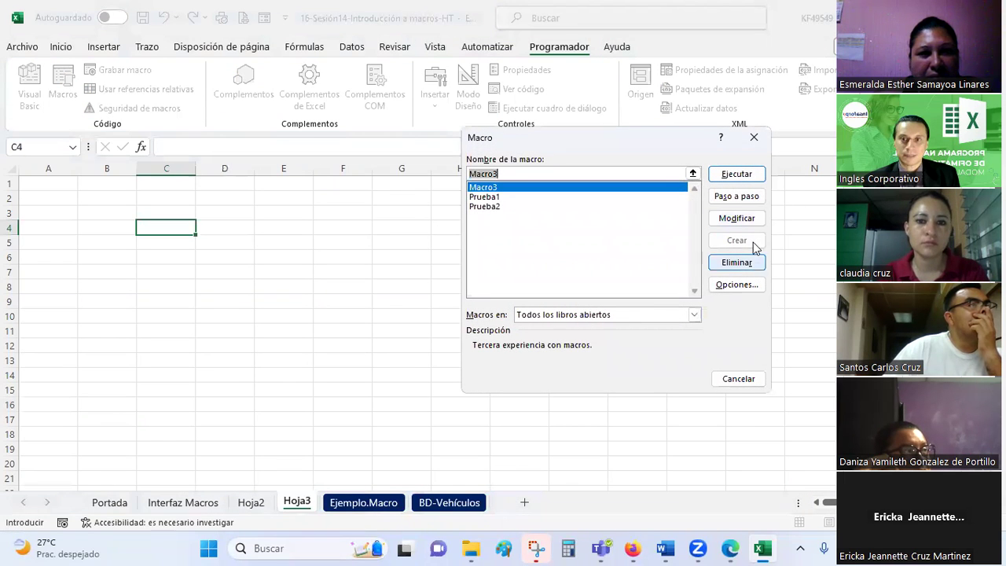
{"action": "left_click", "coordinate": [731, 173]}
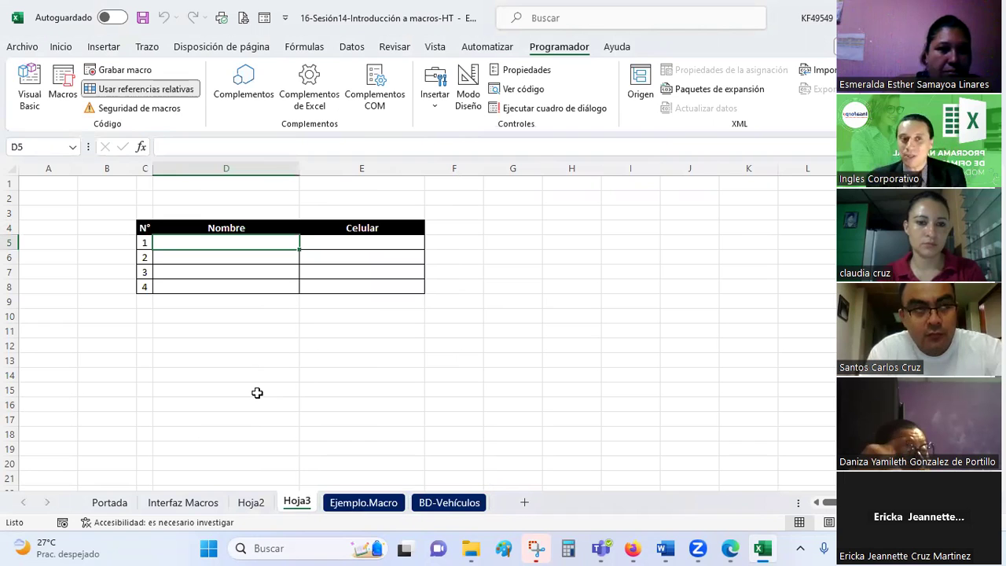
{"action": "left_click", "coordinate": [253, 504]}
{"action": "scroll", "coordinate": [811, 499], "scroll_direction": "left", "scroll_amount": 5}
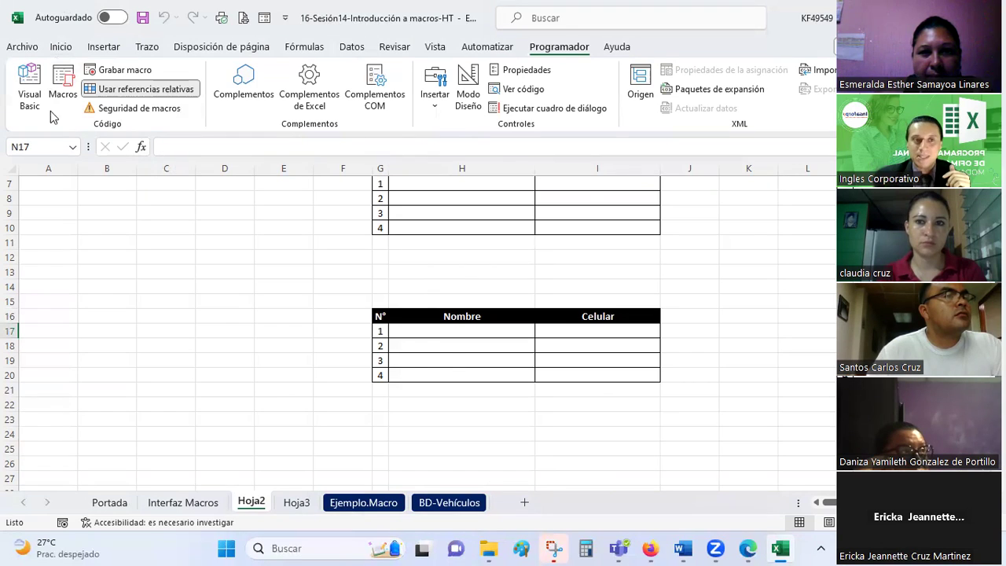
Step: Switch between the VBA editor and the Excel workbook, ending back in the code editor
{"action": "left_click", "coordinate": [33, 79]}
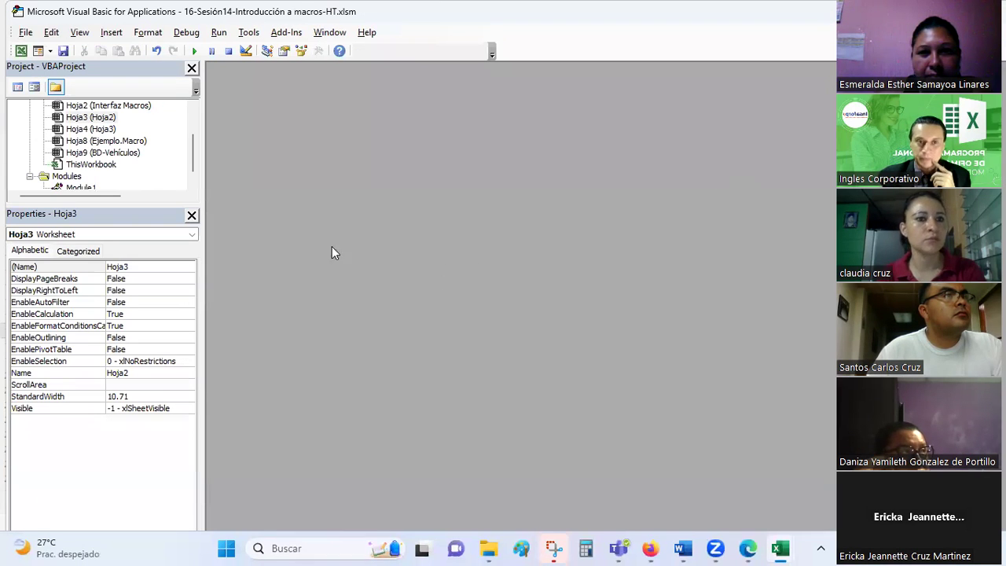
{"action": "left_click", "coordinate": [791, 548]}
{"action": "left_click", "coordinate": [739, 471]}
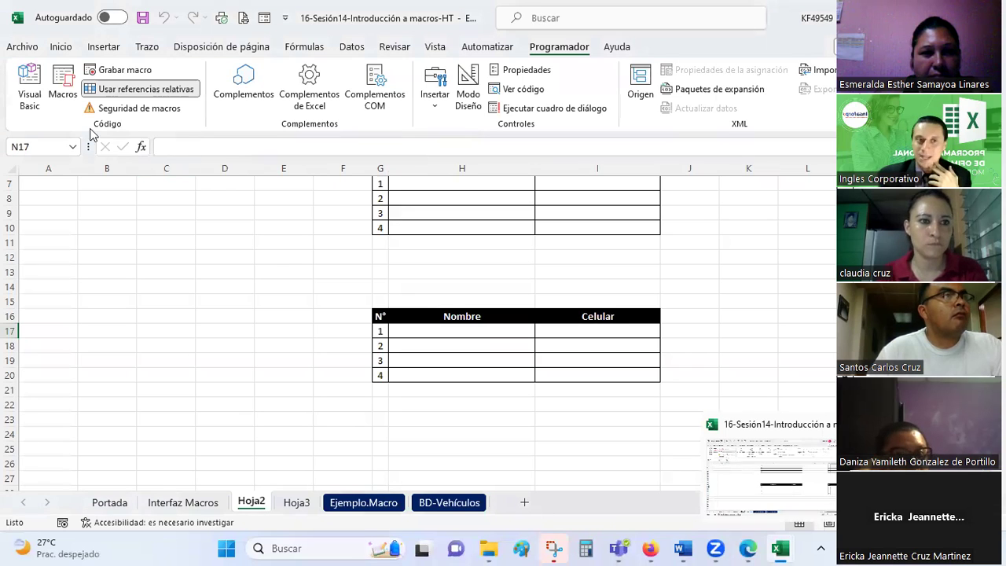
{"action": "left_click", "coordinate": [29, 88]}
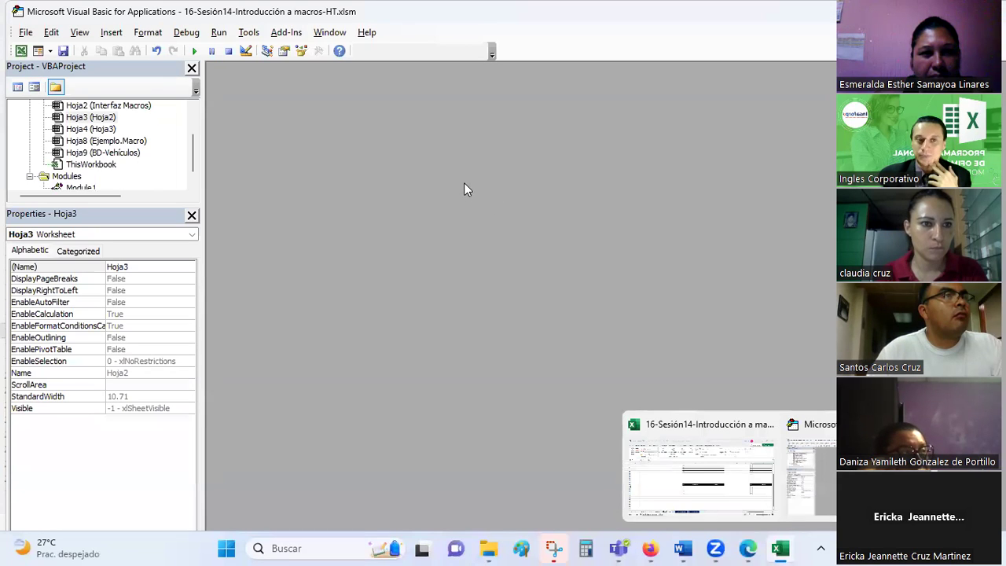
Step: Open Module1's code from the Modules folder in the project tree
{"action": "left_click", "coordinate": [192, 184]}
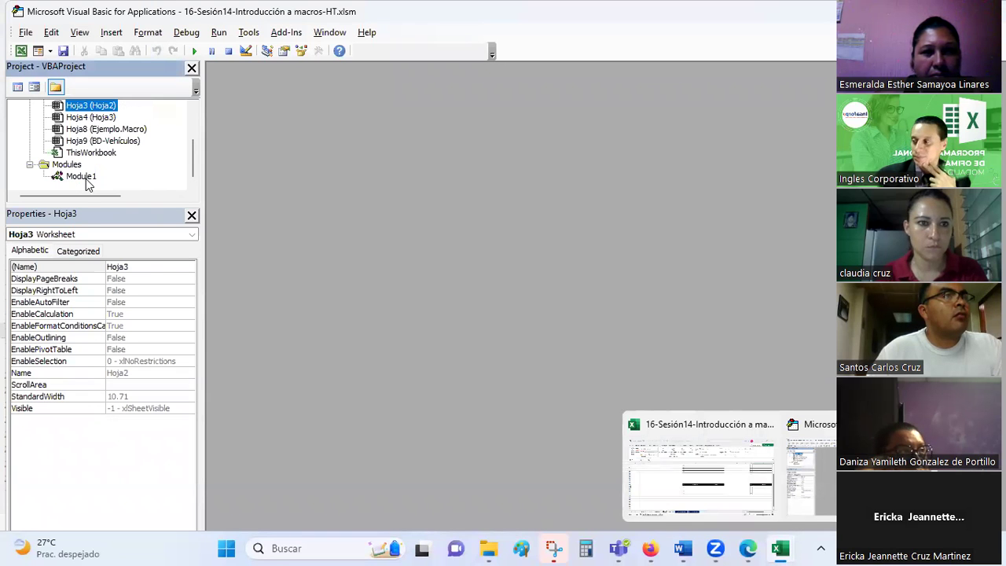
{"action": "double_click", "coordinate": [85, 178]}
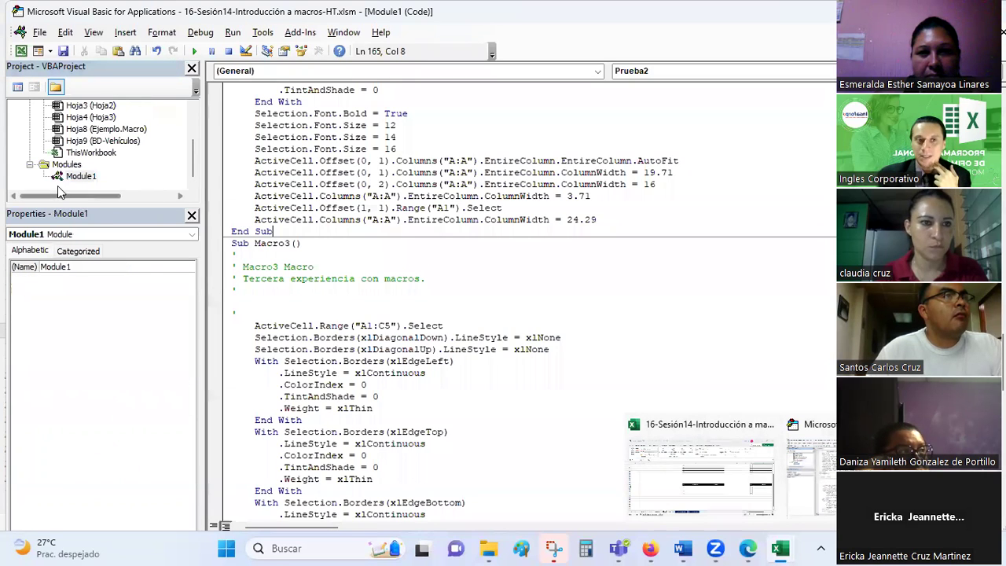
{"action": "left_click", "coordinate": [38, 165]}
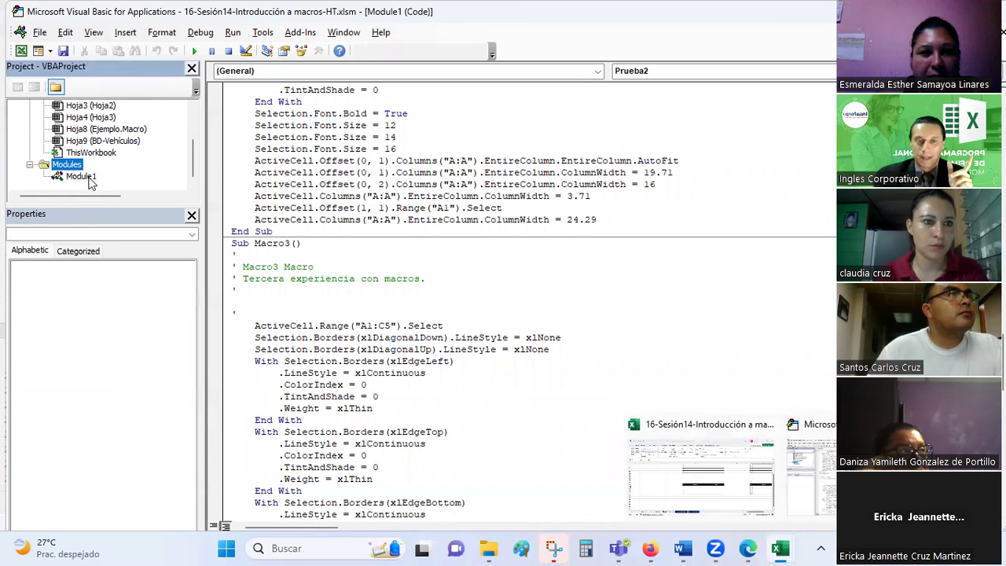
{"action": "left_click", "coordinate": [88, 179]}
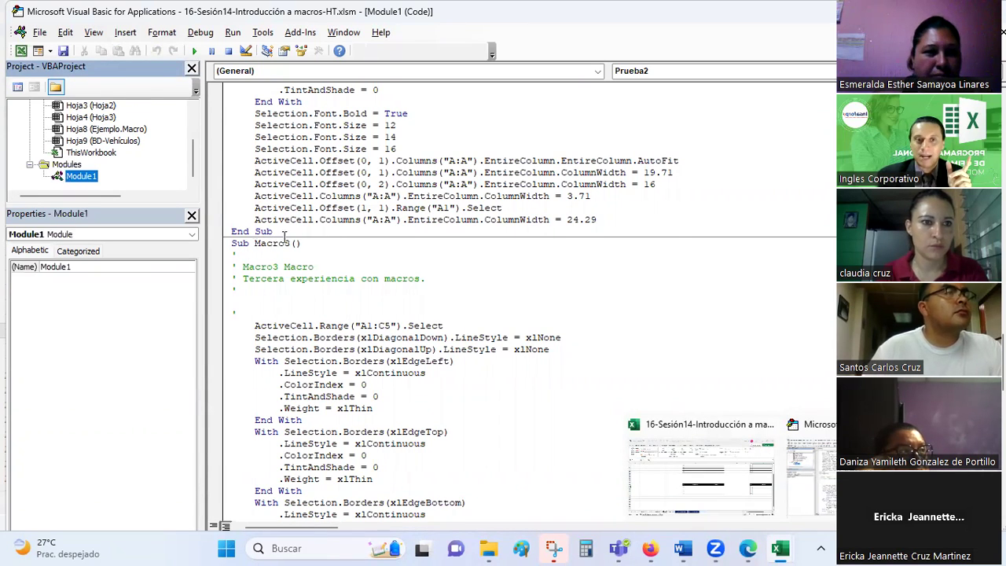
Step: Scroll up from the Macro3 procedure through Module1's recorded code
{"action": "left_click", "coordinate": [255, 243]}
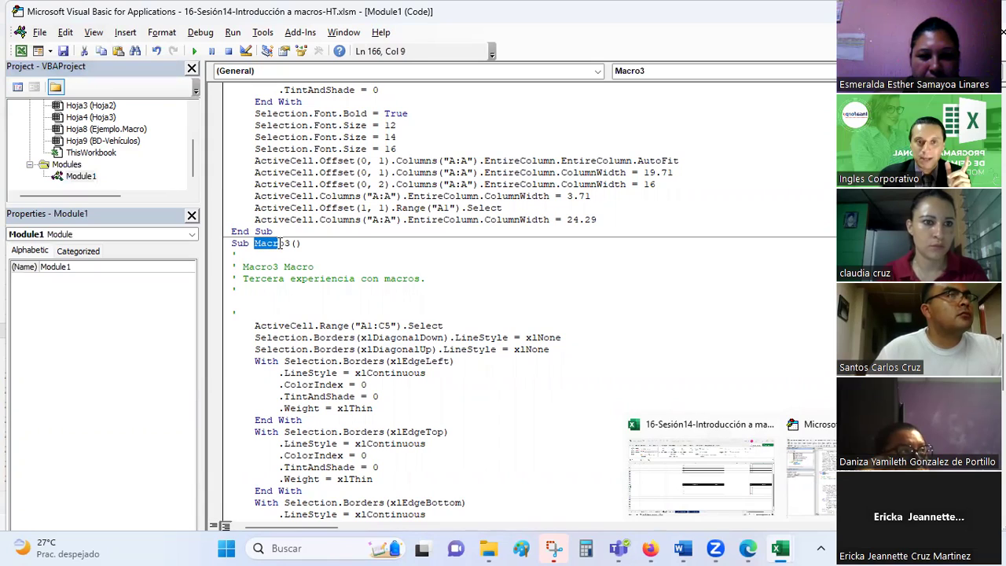
{"action": "left_click", "coordinate": [311, 253]}
{"action": "scroll", "coordinate": [372, 231], "scroll_direction": "up", "scroll_amount": 5}
{"action": "scroll", "coordinate": [371, 231], "scroll_direction": "up", "scroll_amount": 5}
{"action": "scroll", "coordinate": [371, 231], "scroll_direction": "up", "scroll_amount": 5}
{"action": "scroll", "coordinate": [371, 231], "scroll_direction": "up", "scroll_amount": 7}
{"action": "scroll", "coordinate": [371, 231], "scroll_direction": "up", "scroll_amount": 4}
{"action": "scroll", "coordinate": [371, 232], "scroll_direction": "up", "scroll_amount": 4}
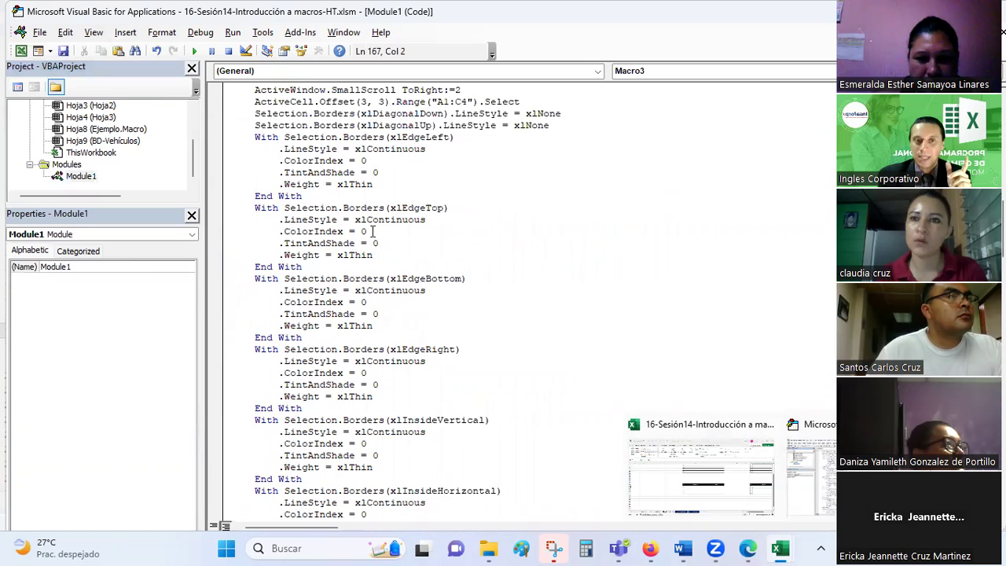
{"action": "scroll", "coordinate": [371, 231], "scroll_direction": "up", "scroll_amount": 3}
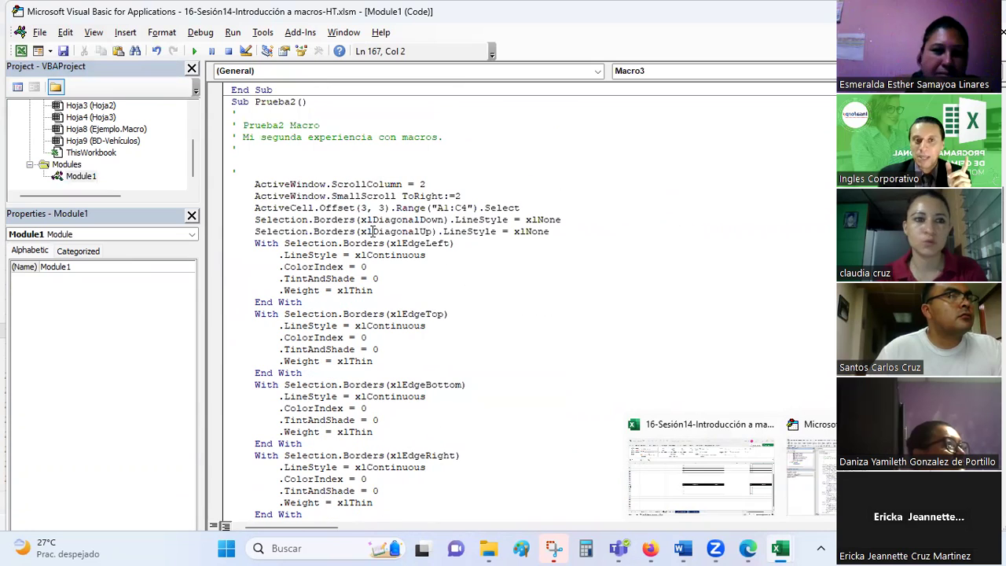
Step: Review Prueba2 from its start down to the End Sub of Macro3
{"action": "left_click", "coordinate": [233, 101]}
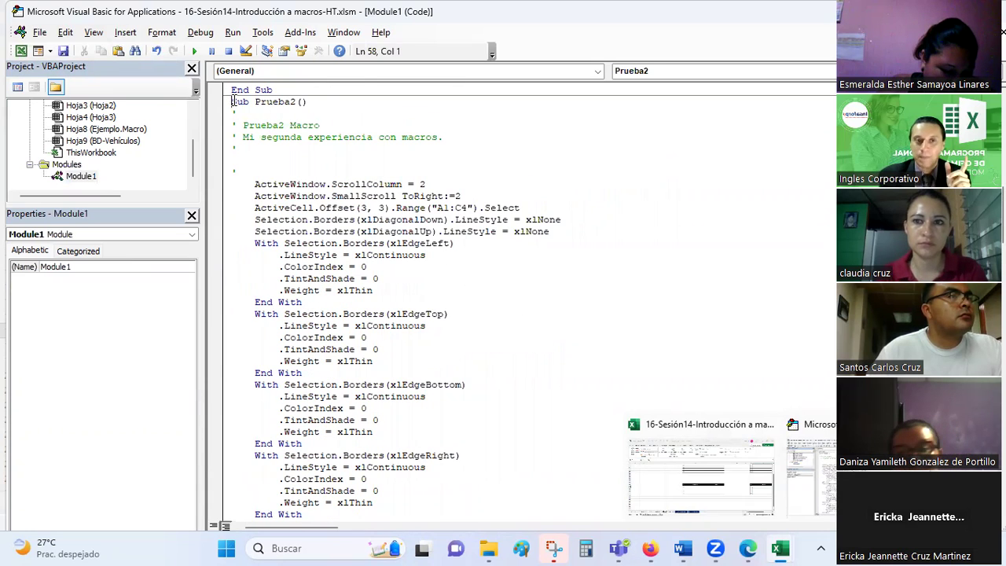
{"action": "scroll", "coordinate": [345, 295], "scroll_direction": "down", "scroll_amount": 11}
{"action": "scroll", "coordinate": [346, 295], "scroll_direction": "down", "scroll_amount": 5}
{"action": "scroll", "coordinate": [346, 295], "scroll_direction": "down", "scroll_amount": 6}
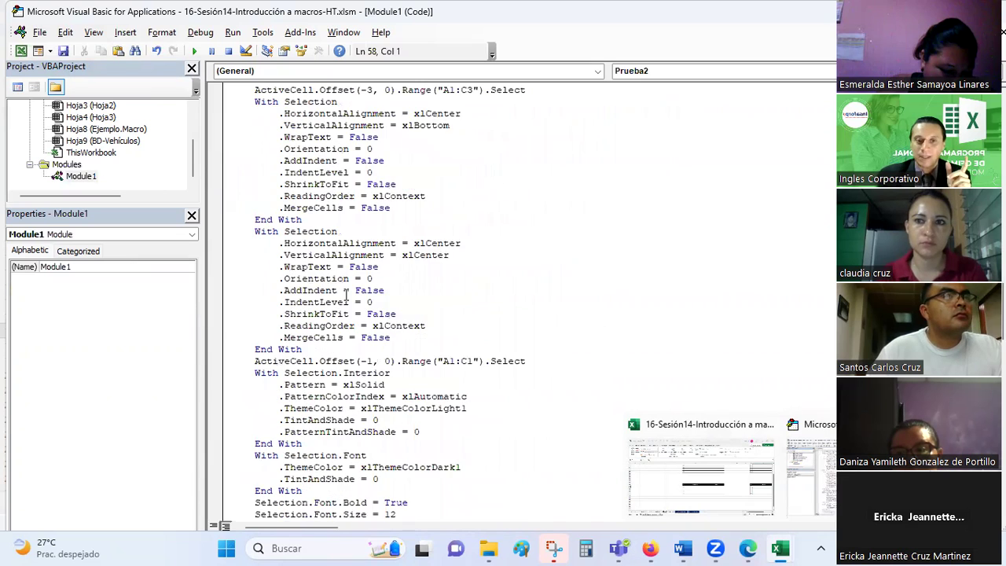
{"action": "scroll", "coordinate": [345, 295], "scroll_direction": "down", "scroll_amount": 5}
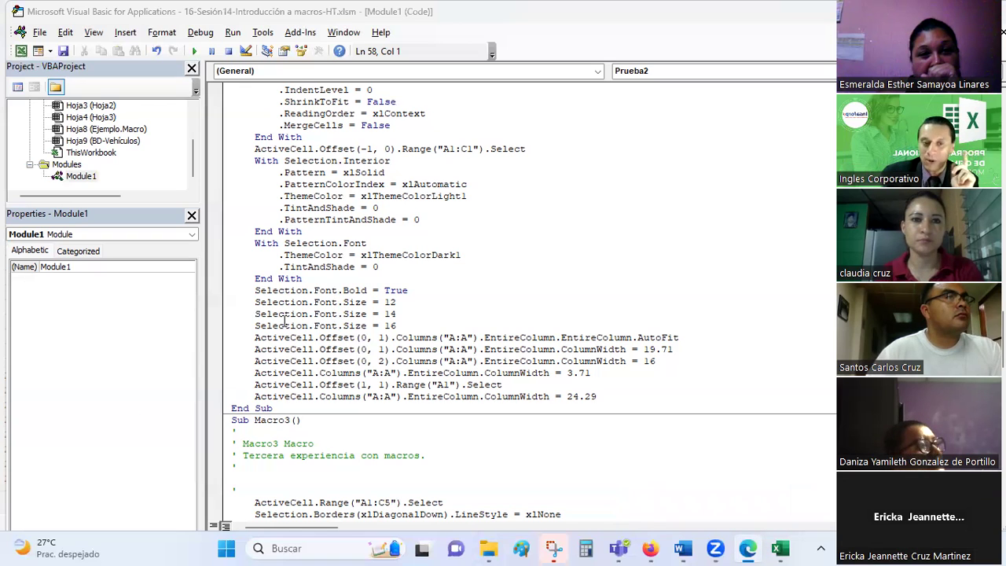
{"action": "scroll", "coordinate": [285, 318], "scroll_direction": "down", "scroll_amount": 3}
{"action": "scroll", "coordinate": [286, 319], "scroll_direction": "down", "scroll_amount": 9}
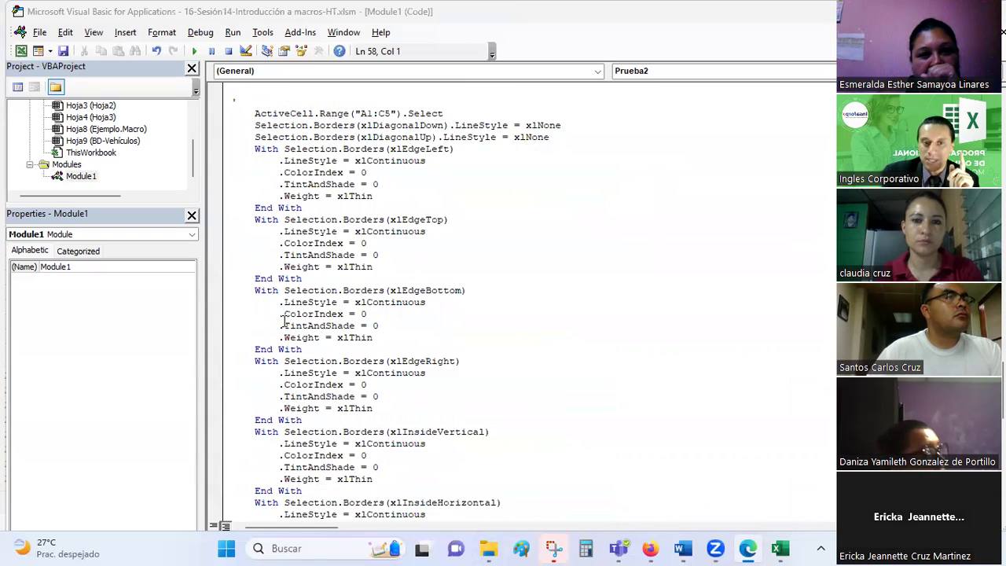
{"action": "scroll", "coordinate": [285, 319], "scroll_direction": "down", "scroll_amount": 12}
{"action": "scroll", "coordinate": [286, 319], "scroll_direction": "down", "scroll_amount": 8}
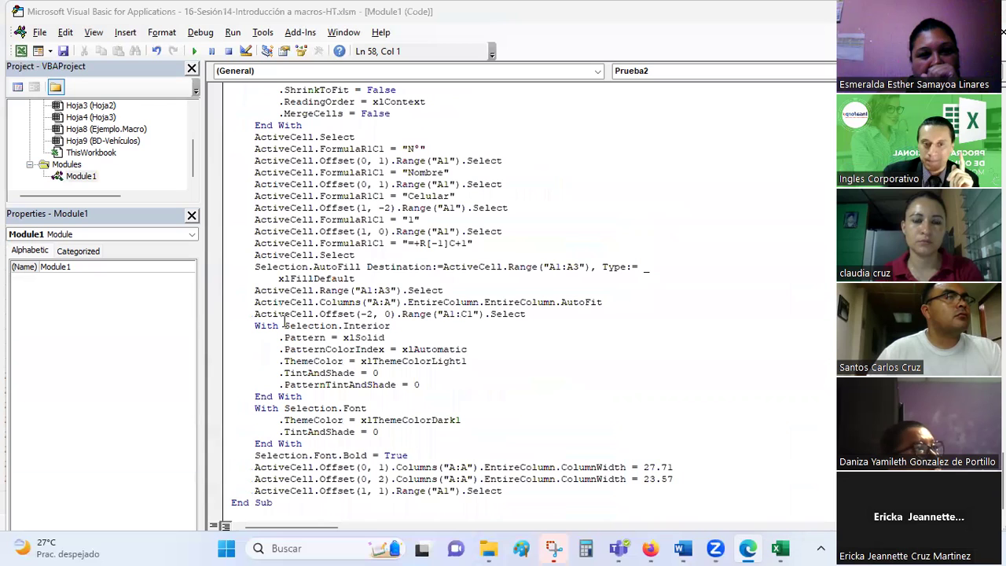
{"action": "left_click", "coordinate": [305, 504]}
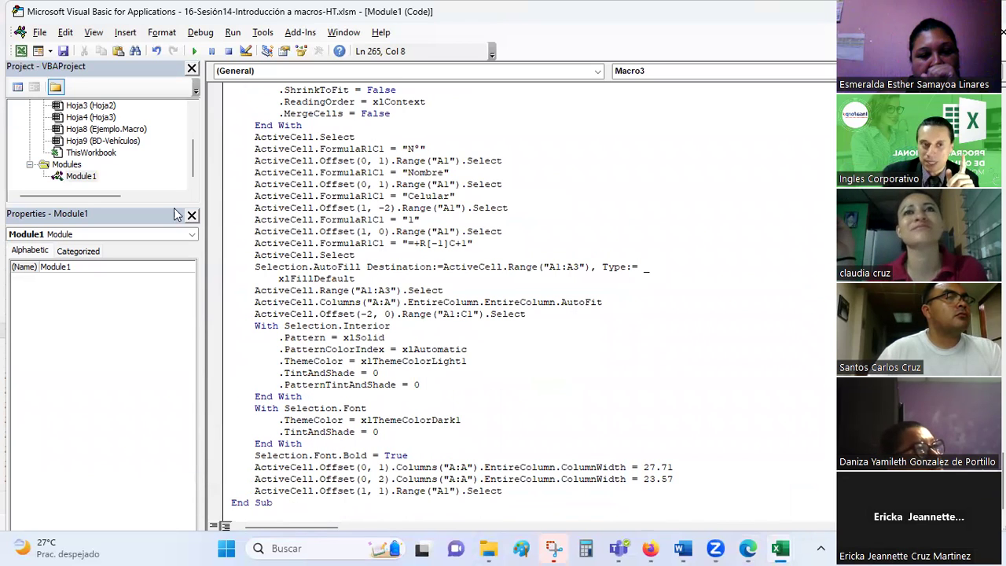
Step: Return to Hoja2 in Excel, select cell C14, and go back to the VBA editor
{"action": "key", "text": "alt+F11"}
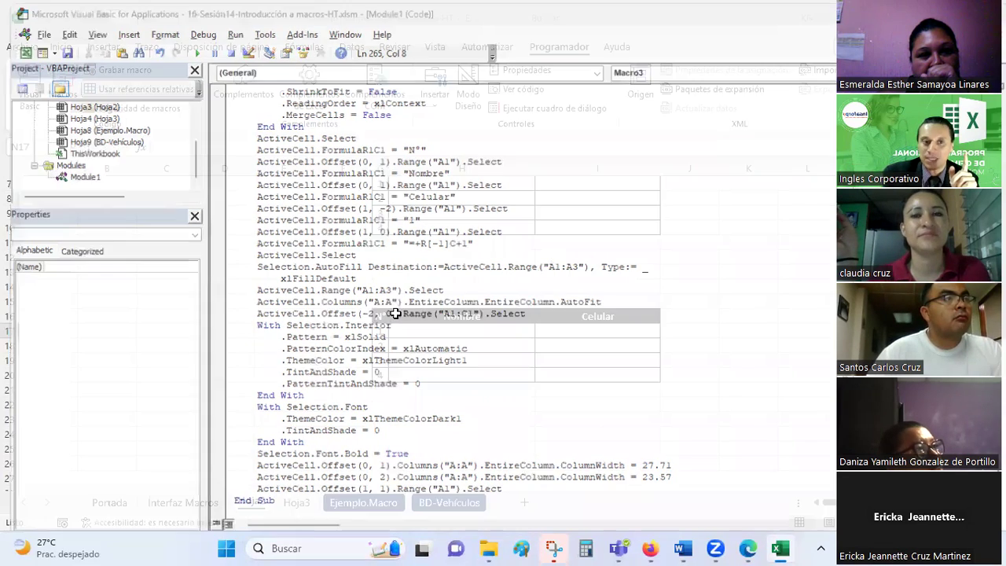
{"action": "left_click", "coordinate": [189, 287]}
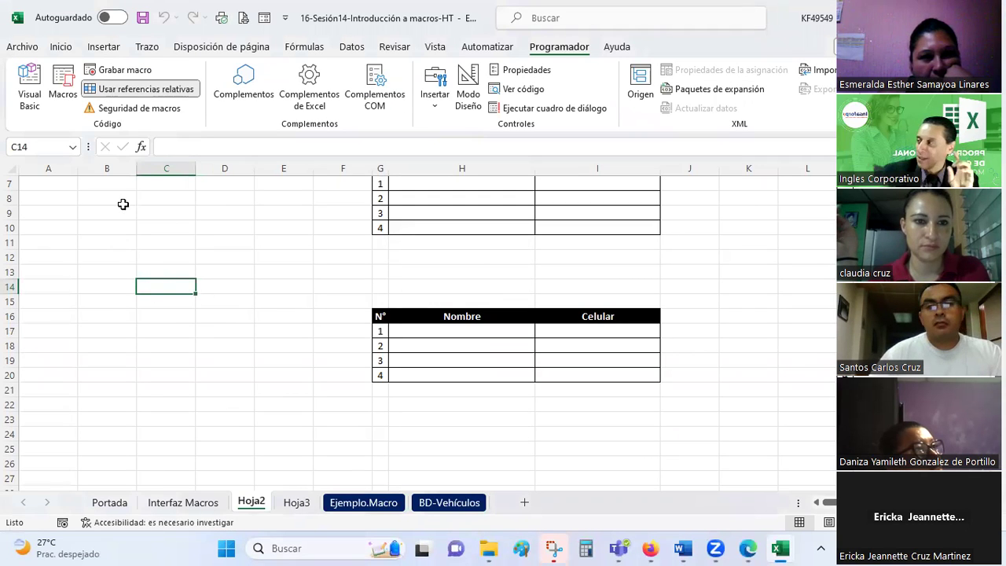
{"action": "left_click", "coordinate": [31, 85]}
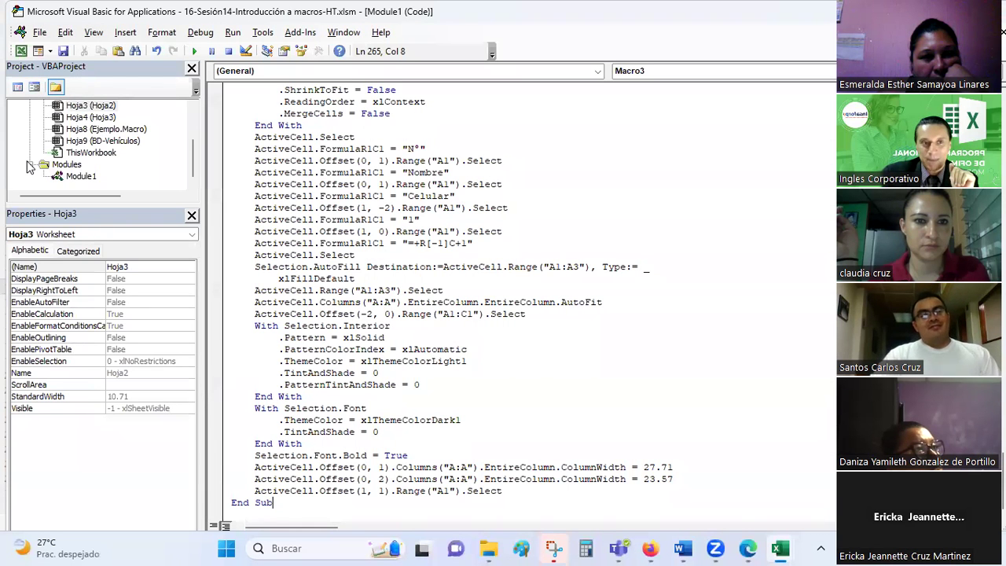
Step: Reopen Module1 from the Modules folder and add an empty line after Macro3's End Sub
{"action": "left_click", "coordinate": [29, 165]}
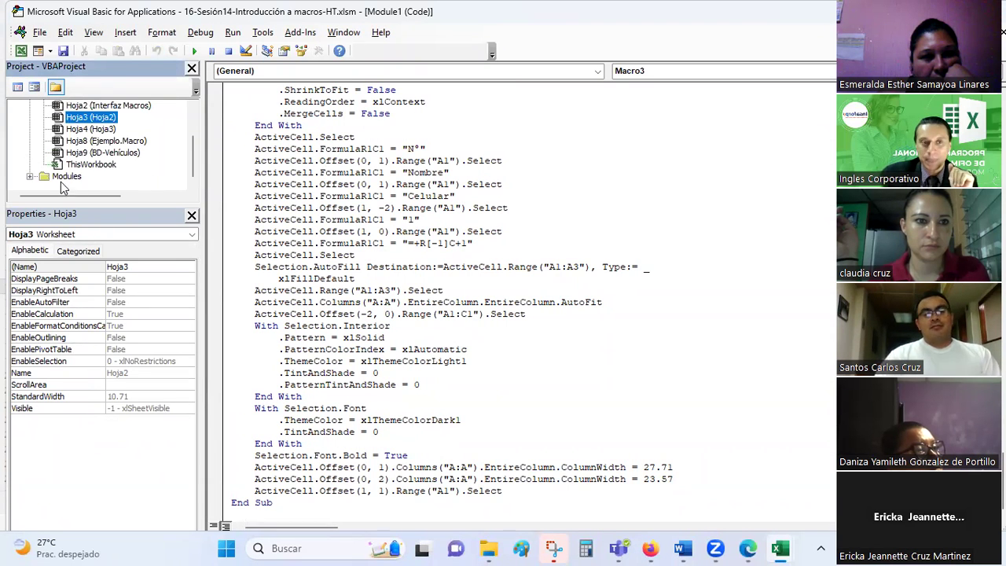
{"action": "left_click", "coordinate": [29, 177]}
{"action": "double_click", "coordinate": [79, 176]}
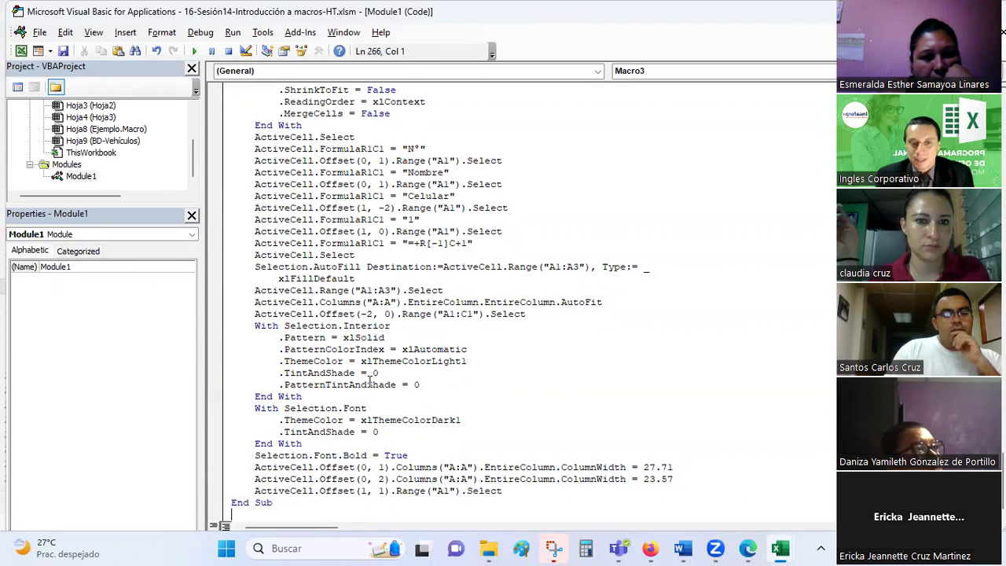
{"action": "key", "text": "Return"}
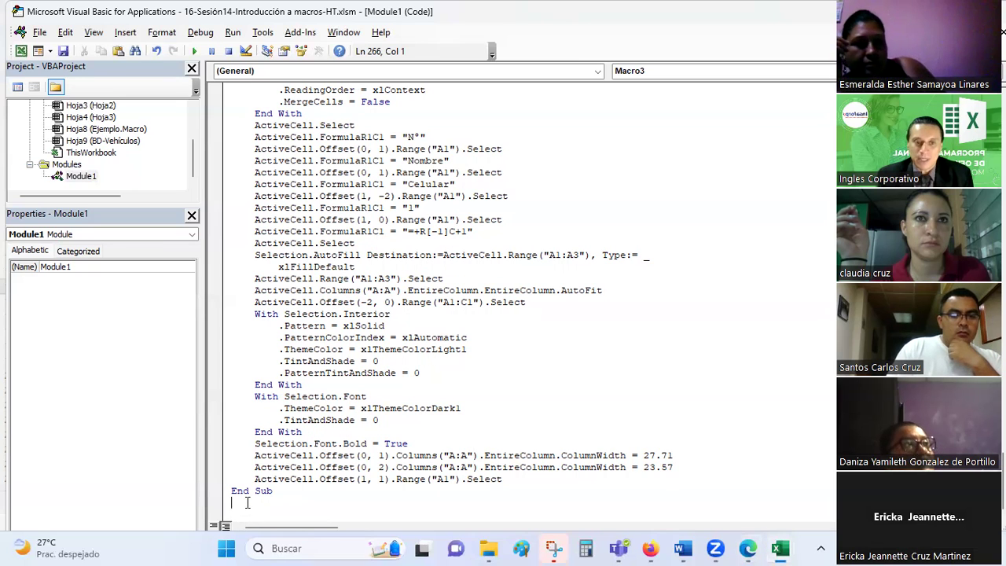
Step: Find Sub prueba_2 near the module's end, rename it macrodemajo, and save the workbook
{"action": "key", "text": "ctrl+End"}
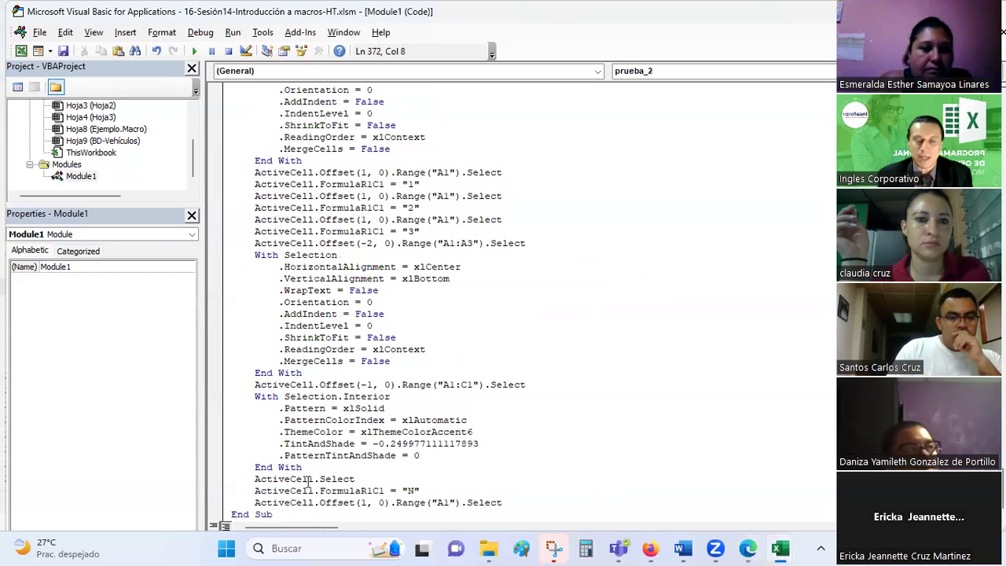
{"action": "scroll", "coordinate": [366, 373], "scroll_direction": "up", "scroll_amount": 3}
{"action": "scroll", "coordinate": [366, 373], "scroll_direction": "up", "scroll_amount": 3}
{"action": "scroll", "coordinate": [367, 373], "scroll_direction": "up", "scroll_amount": 8}
{"action": "scroll", "coordinate": [358, 365], "scroll_direction": "up", "scroll_amount": 5}
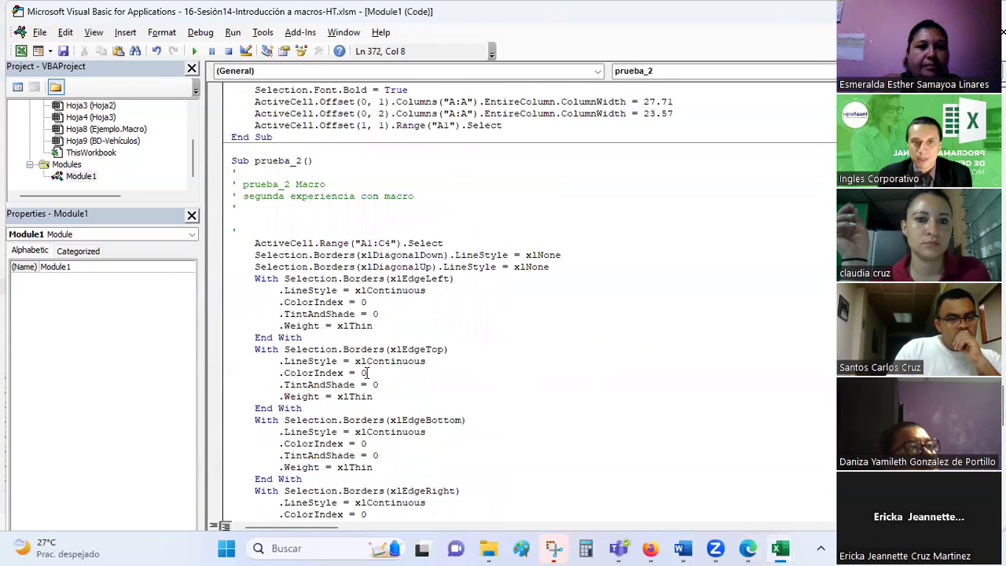
{"action": "scroll", "coordinate": [347, 356], "scroll_direction": "up", "scroll_amount": 2}
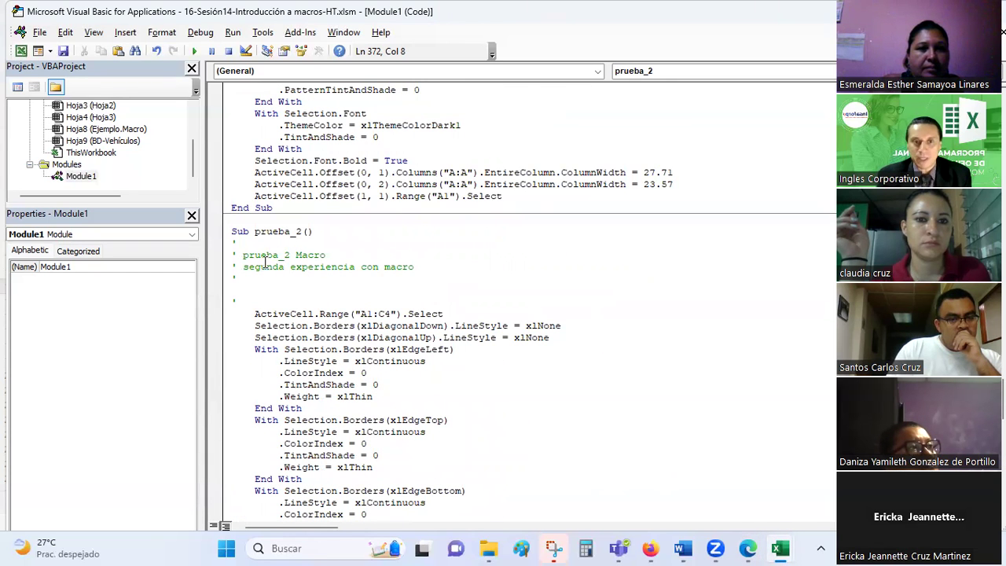
{"action": "left_click_drag", "start_coordinate": [255, 231], "coordinate": [285, 233]}
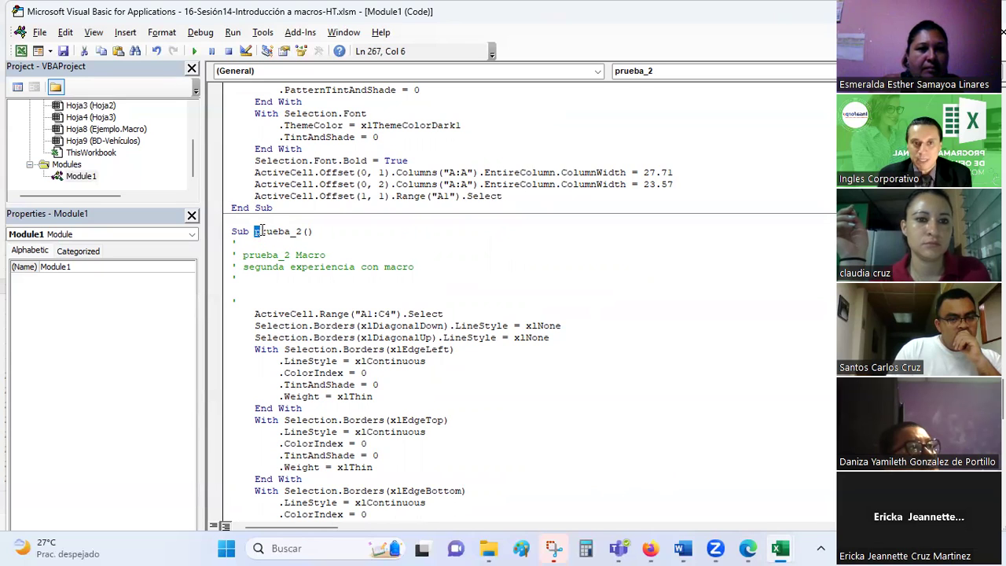
{"action": "left_click", "coordinate": [285, 243]}
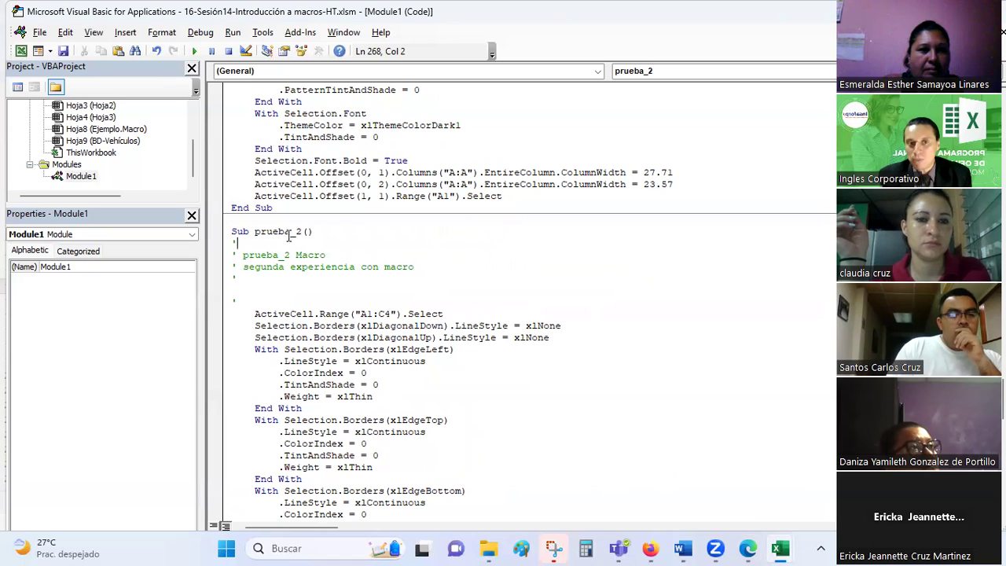
{"action": "left_click_drag", "start_coordinate": [254, 231], "coordinate": [301, 233]}
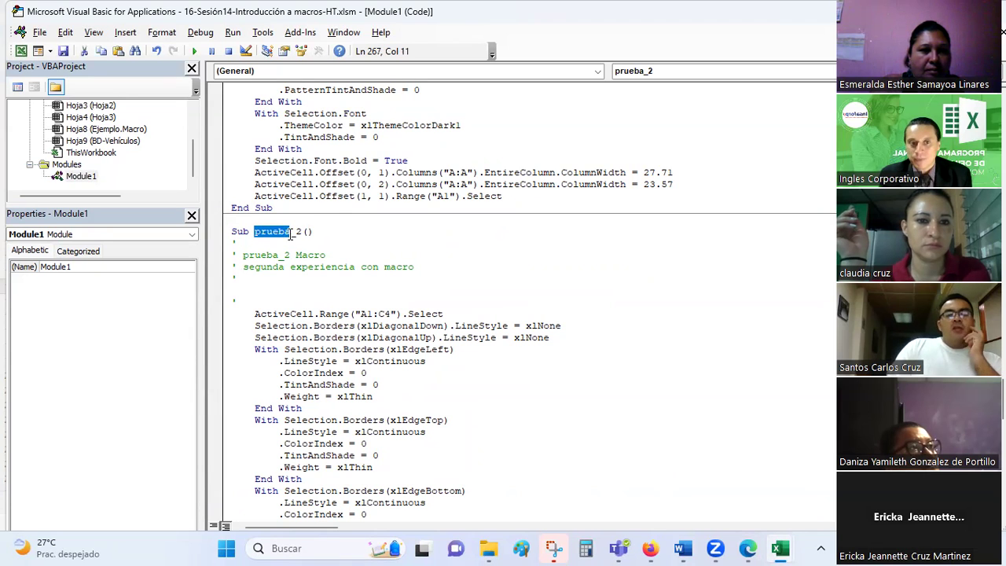
{"action": "type", "text": "macrodemajo"}
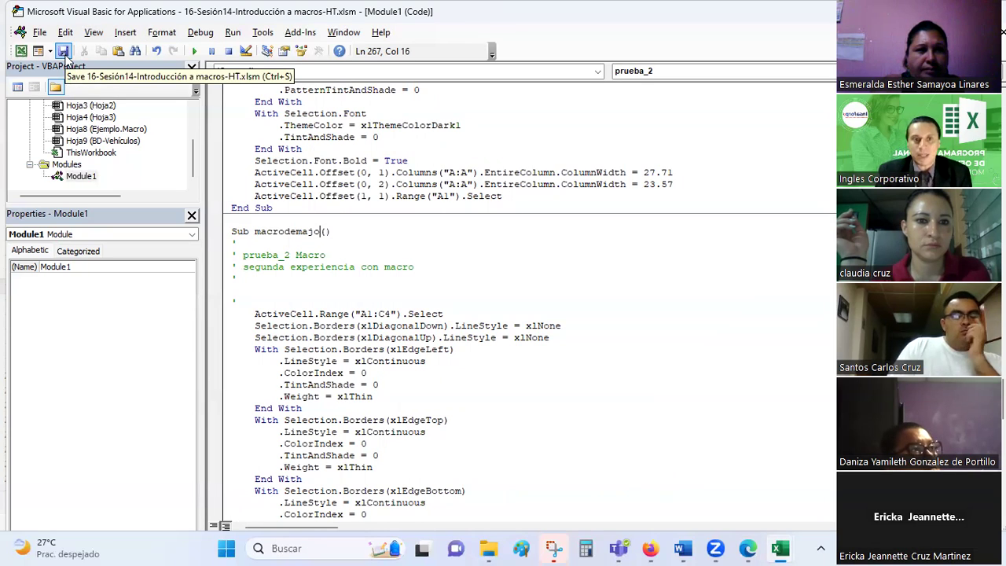
{"action": "left_click", "coordinate": [64, 51]}
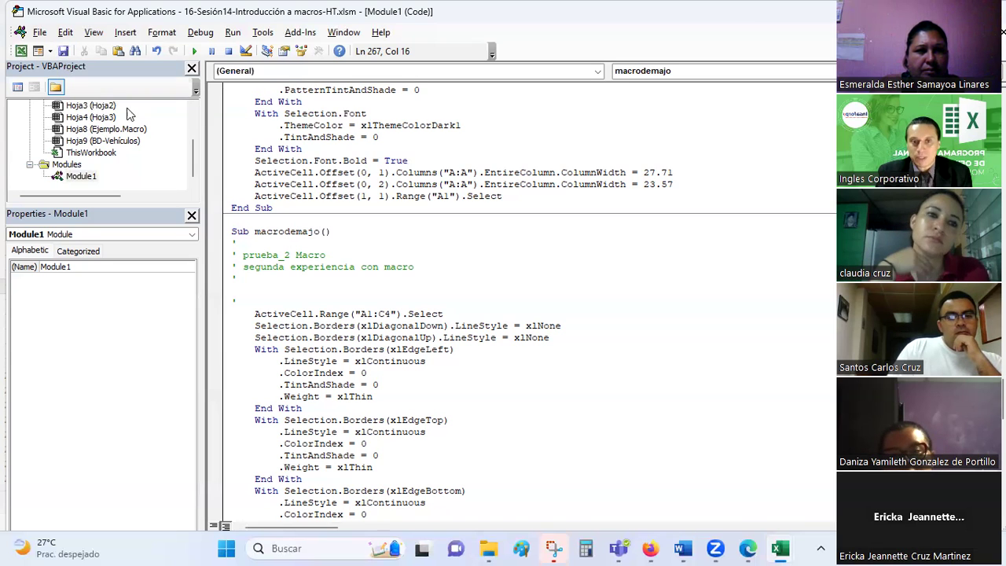
Step: Back in Excel, add a new worksheet Hoja4 and select cell B3
{"action": "mouse_move", "coordinate": [777, 548]}
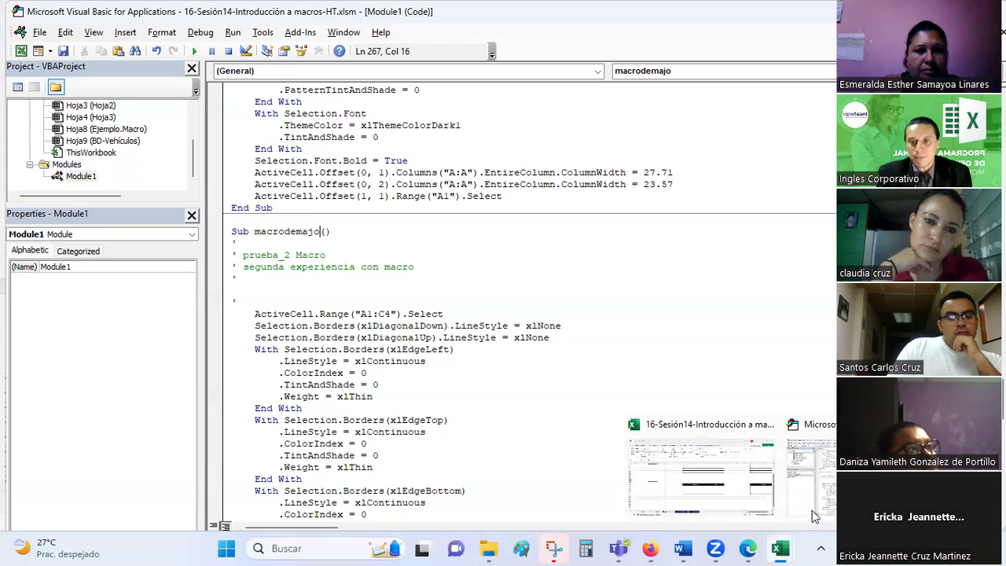
{"action": "left_click", "coordinate": [723, 511]}
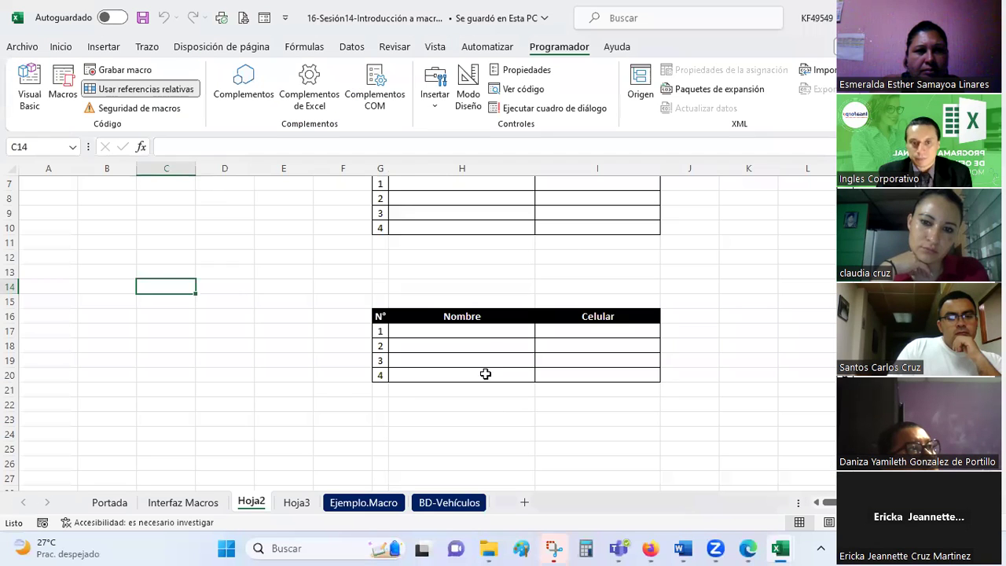
{"action": "left_click", "coordinate": [525, 505]}
{"action": "left_click", "coordinate": [97, 215]}
Step: Draw a rounded rectangle over B3:C6 and give it a black shape style
{"action": "left_click", "coordinate": [103, 47]}
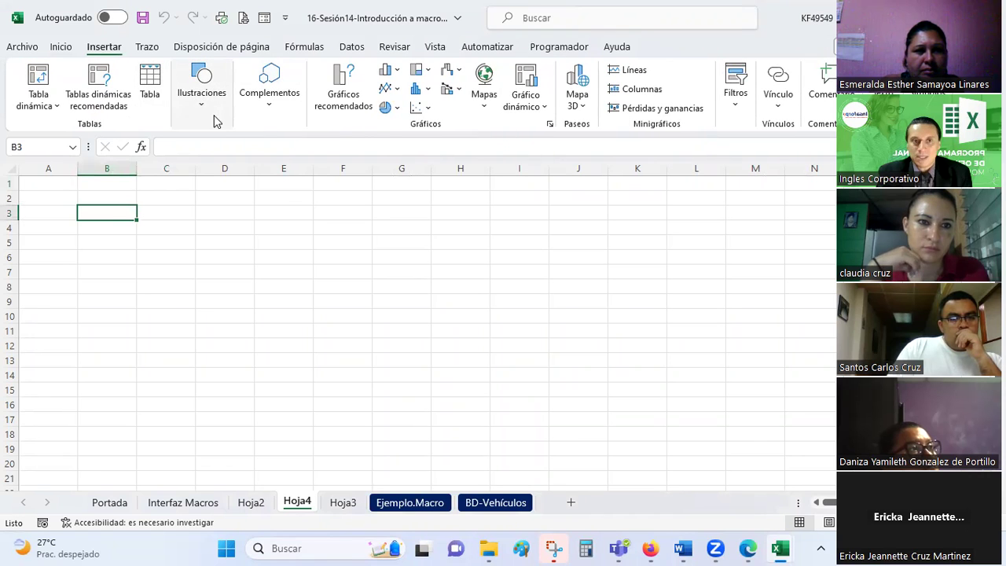
{"action": "left_click", "coordinate": [211, 110]}
{"action": "left_click", "coordinate": [234, 157]}
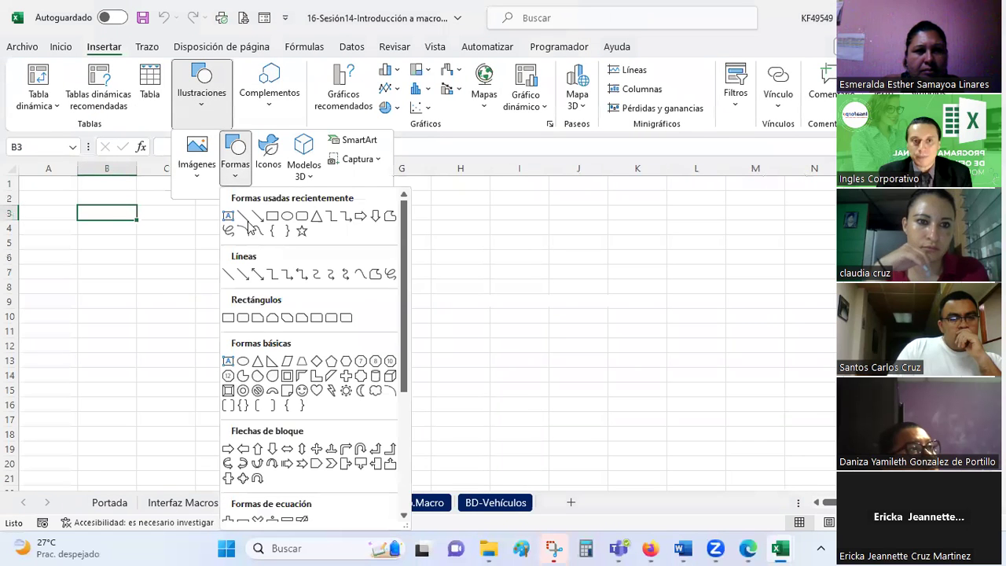
{"action": "left_click", "coordinate": [302, 219]}
{"action": "left_click_drag", "start_coordinate": [78, 206], "coordinate": [239, 264]}
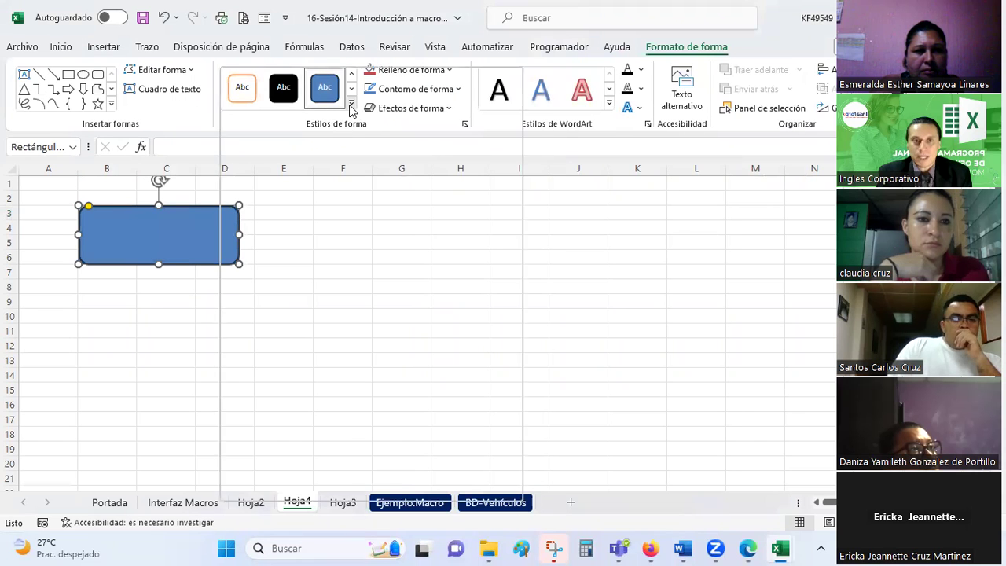
{"action": "left_click", "coordinate": [352, 103]}
{"action": "left_click", "coordinate": [157, 216]}
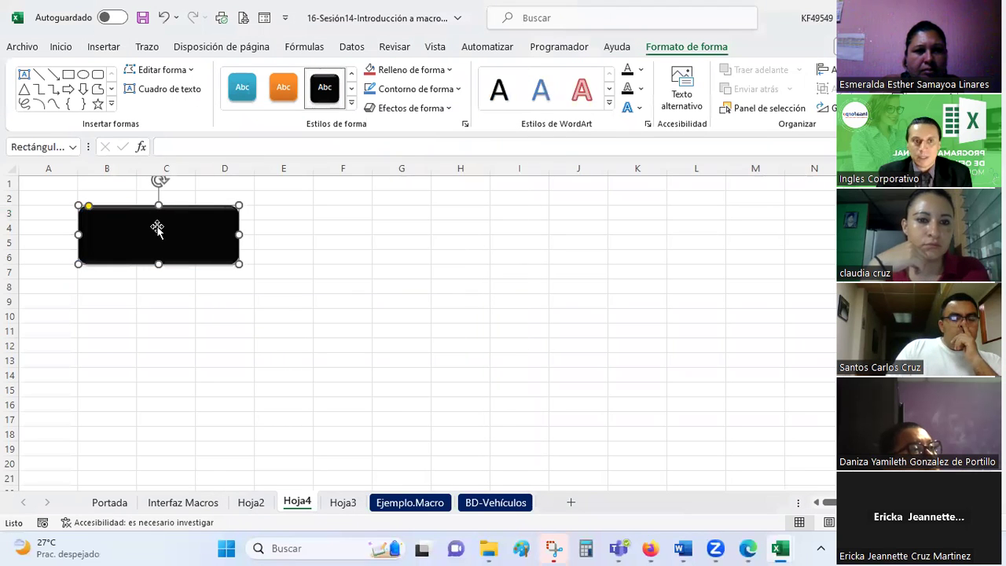
Step: Label the shape 'Macro de majo' with text centred horizontally and vertically
{"action": "right_click", "coordinate": [158, 226]}
{"action": "left_click", "coordinate": [212, 259]}
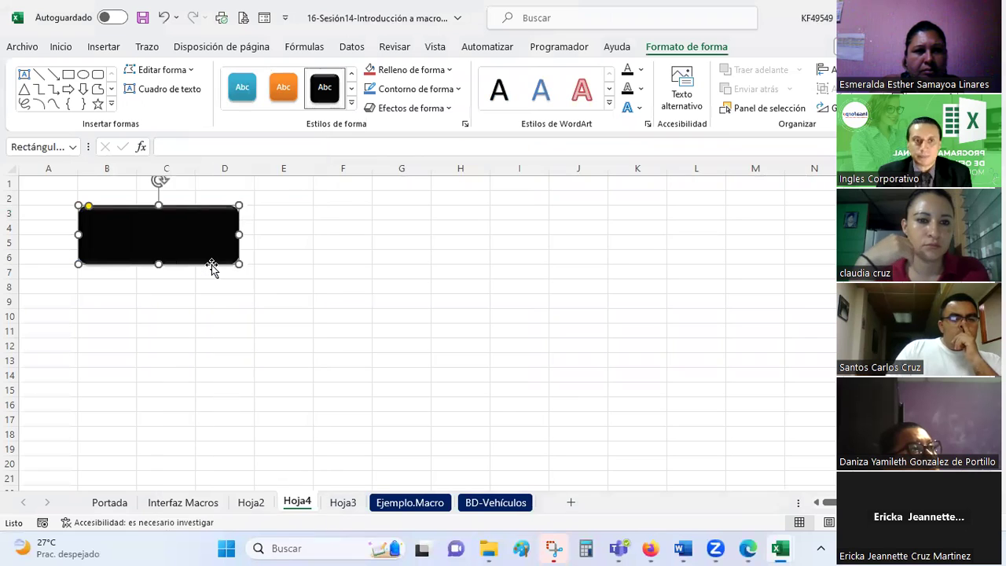
{"action": "type", "text": "Macro de majo"}
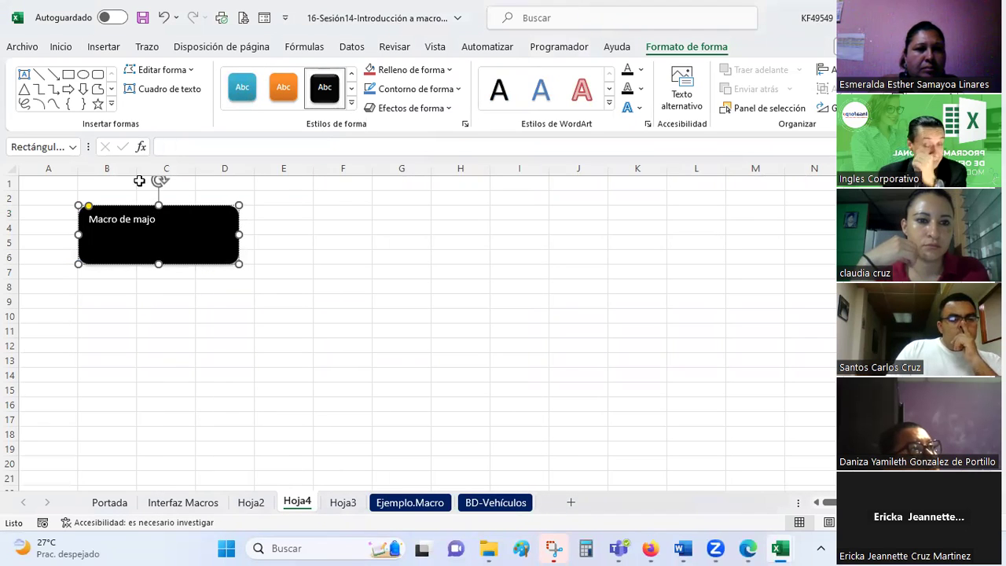
{"action": "left_click", "coordinate": [77, 52]}
{"action": "left_click", "coordinate": [290, 99]}
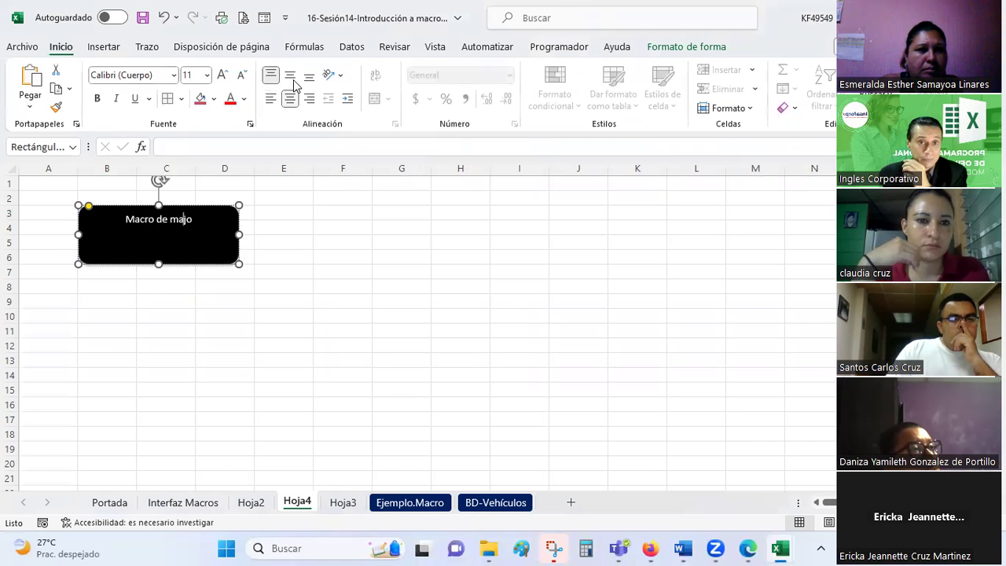
{"action": "left_click", "coordinate": [290, 75]}
Step: Make the button text 24-point and bold
{"action": "left_click_drag", "start_coordinate": [124, 236], "coordinate": [215, 234]}
{"action": "left_click", "coordinate": [222, 76]}
{"action": "left_click", "coordinate": [222, 76]}
{"action": "left_click", "coordinate": [223, 77]}
{"action": "left_click", "coordinate": [222, 77]}
{"action": "left_click", "coordinate": [223, 76]}
{"action": "left_click", "coordinate": [223, 77]}
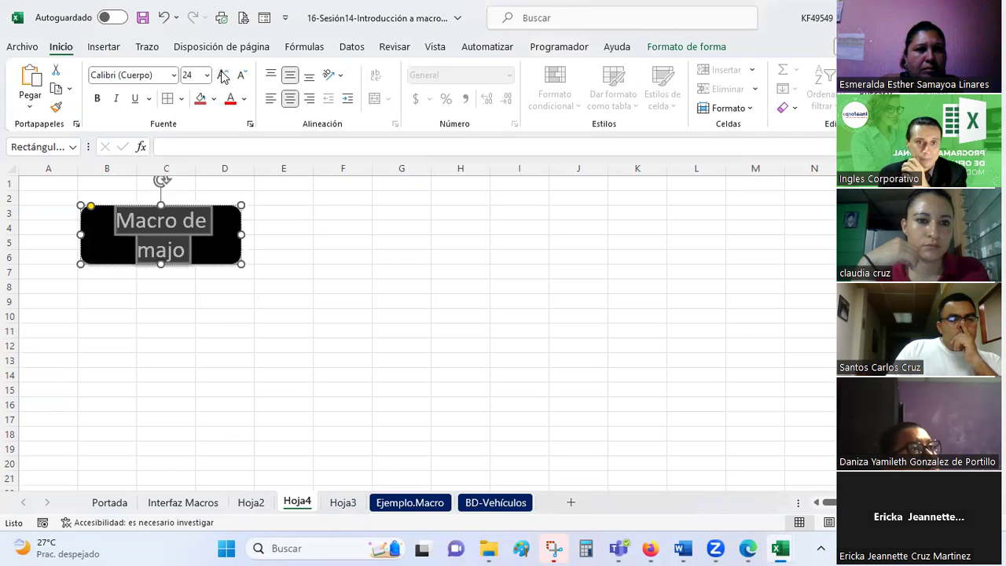
{"action": "left_click", "coordinate": [96, 99]}
{"action": "left_click", "coordinate": [241, 294]}
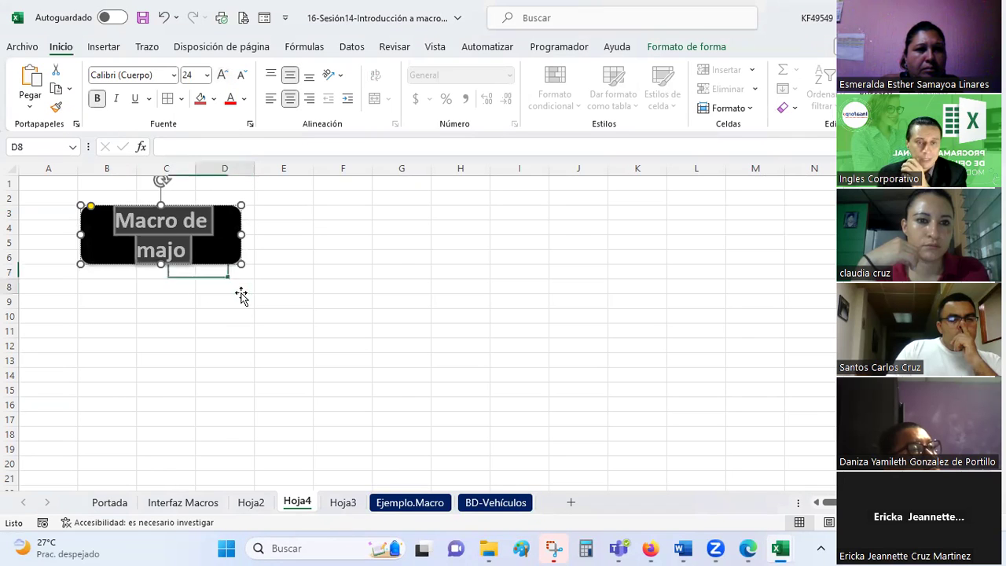
Step: Enlarge the shape to fit its text and capitalise Majo in the label
{"action": "left_click", "coordinate": [222, 258]}
{"action": "left_click_drag", "start_coordinate": [241, 264], "coordinate": [260, 291]}
{"action": "left_click", "coordinate": [198, 249]}
{"action": "key", "text": "Delete"}
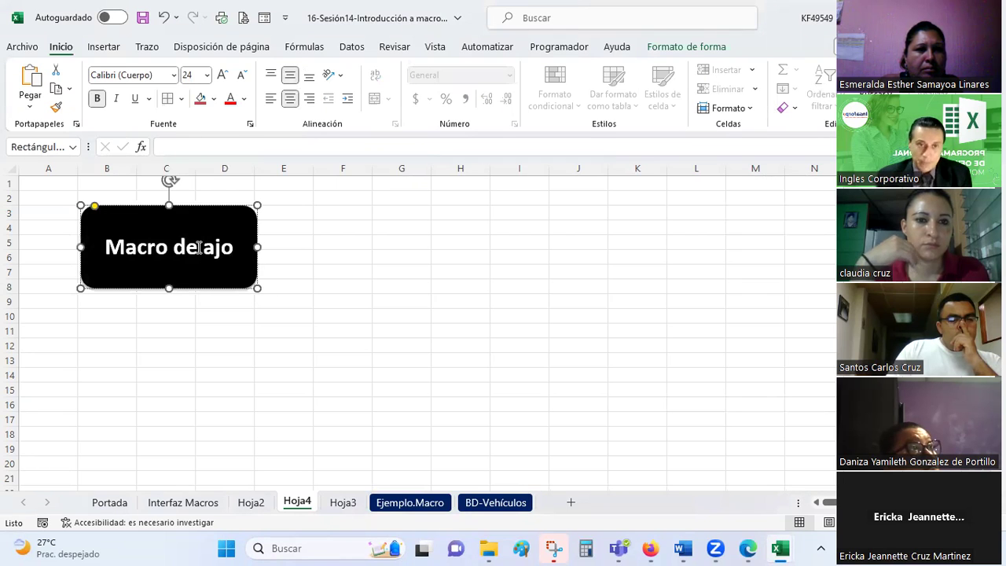
{"action": "type", "text": "M"}
{"action": "left_click", "coordinate": [216, 389]}
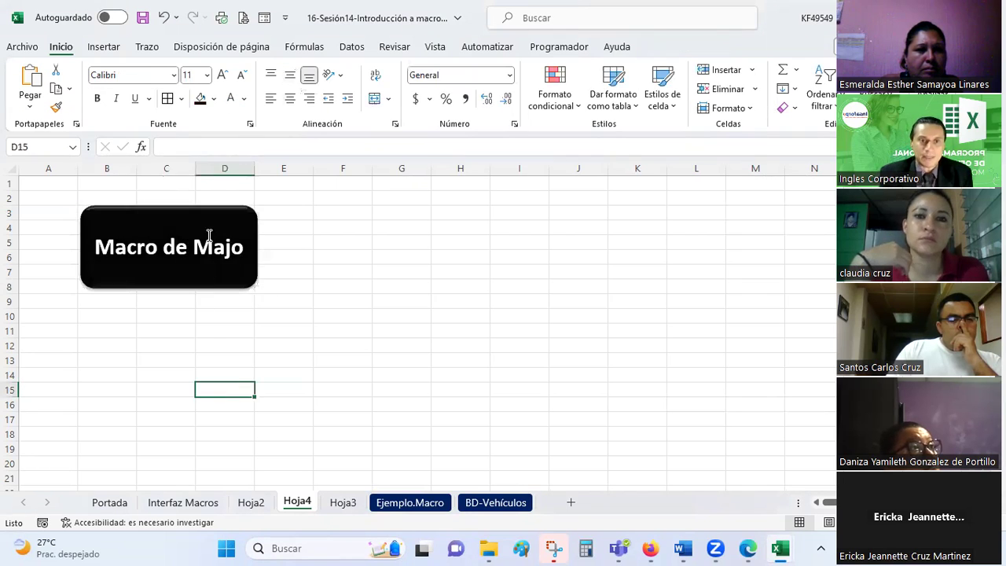
{"action": "left_click", "coordinate": [209, 279]}
Step: Assign the macrodemajo macro to the Macro de Majo shape
{"action": "right_click", "coordinate": [211, 278]}
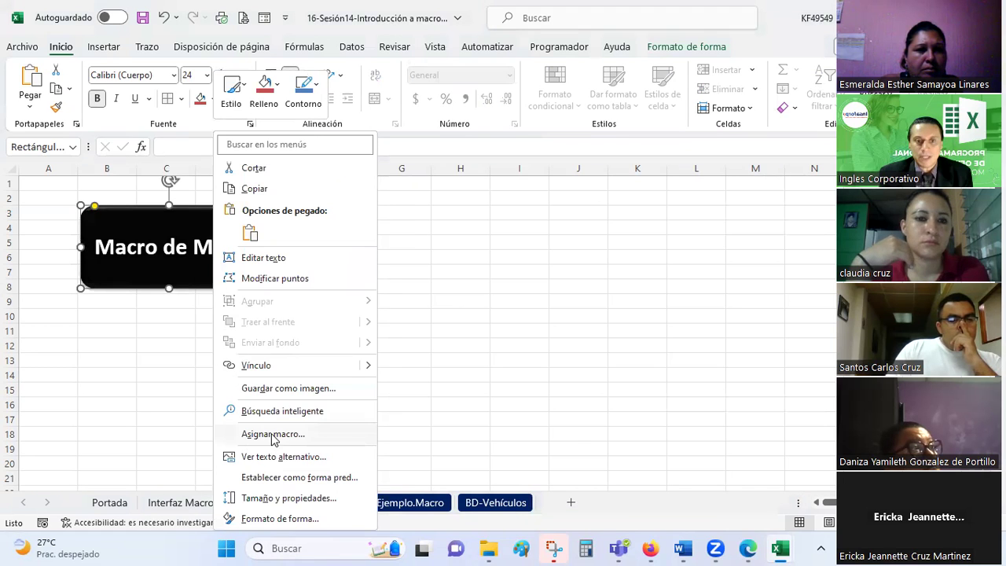
{"action": "left_click", "coordinate": [273, 434]}
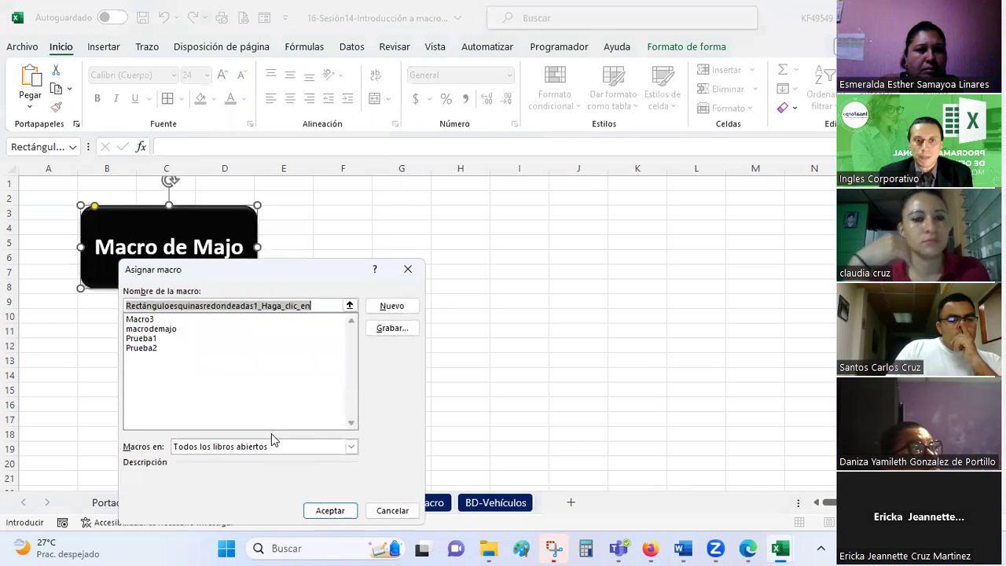
{"action": "left_click", "coordinate": [162, 329]}
{"action": "left_click", "coordinate": [330, 510]}
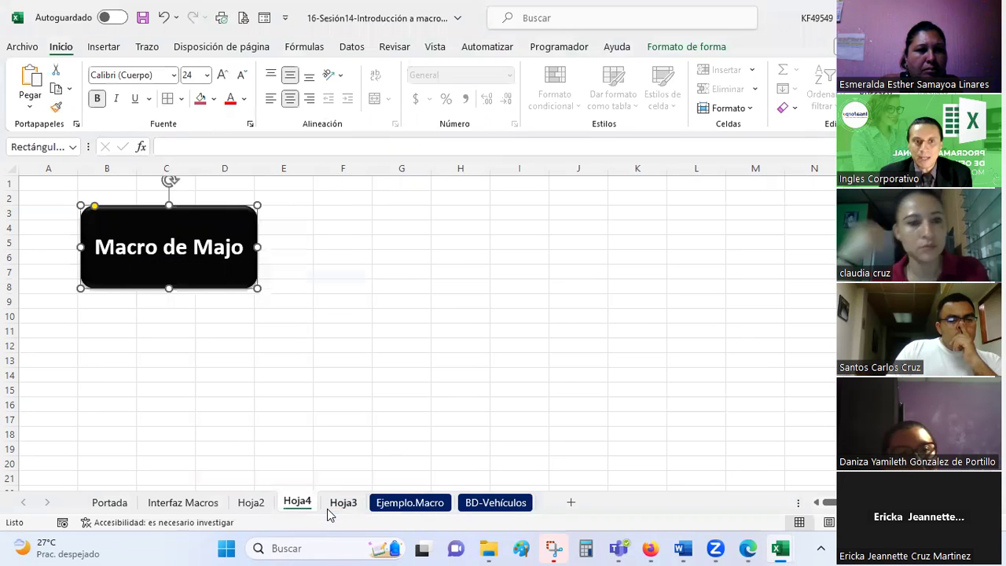
Step: Stamp the N/Nombre/Celular table at H6, then open the Visual Basic editor from Programador
{"action": "left_click", "coordinate": [456, 255]}
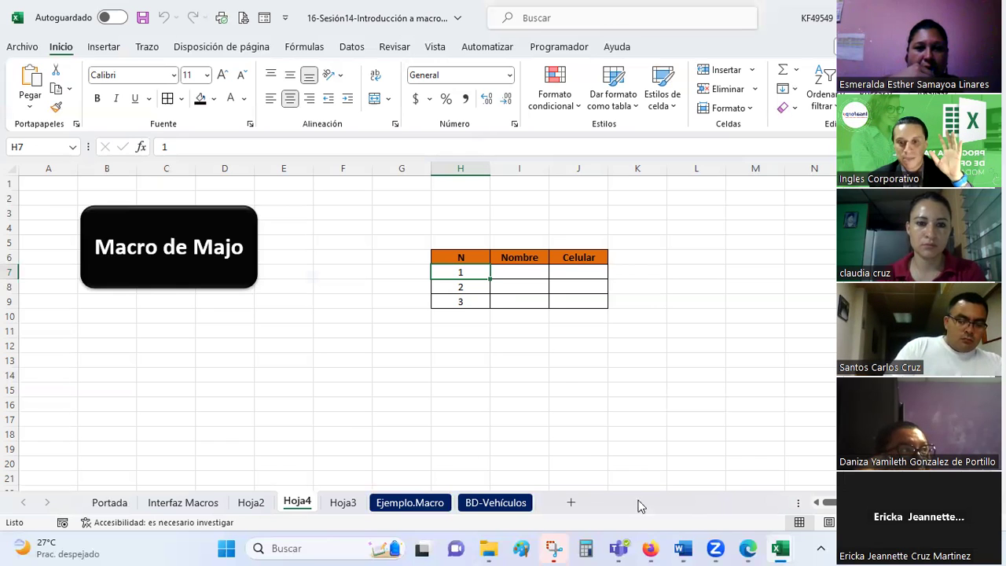
{"action": "mouse_move", "coordinate": [659, 548]}
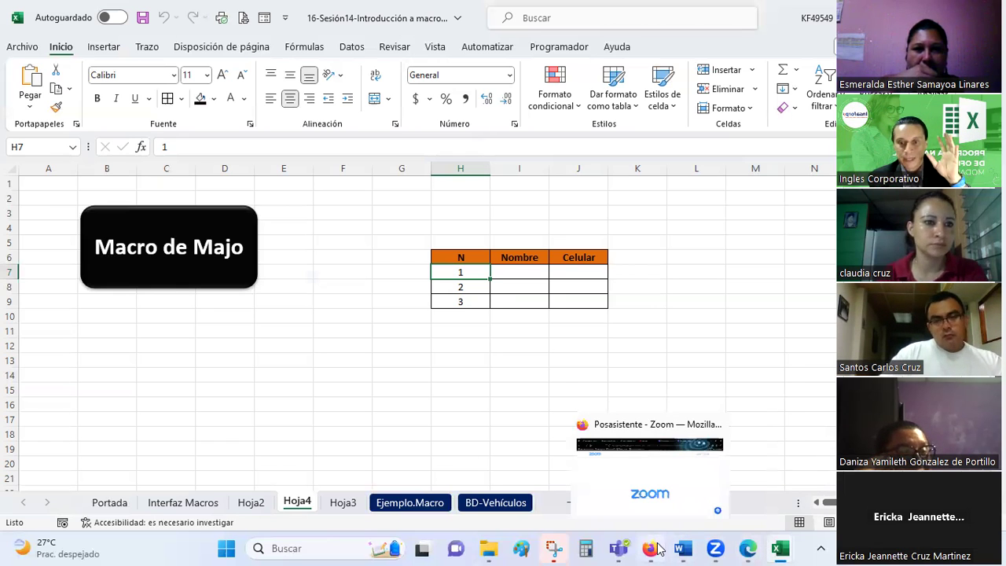
{"action": "left_click", "coordinate": [549, 51]}
{"action": "left_click", "coordinate": [23, 85]}
{"action": "double_click", "coordinate": [71, 179]}
{"action": "scroll", "coordinate": [328, 292], "scroll_direction": "down", "scroll_amount": 7}
{"action": "scroll", "coordinate": [346, 301], "scroll_direction": "down", "scroll_amount": 10}
{"action": "scroll", "coordinate": [346, 302], "scroll_direction": "down", "scroll_amount": 6}
{"action": "scroll", "coordinate": [346, 302], "scroll_direction": "down", "scroll_amount": 1}
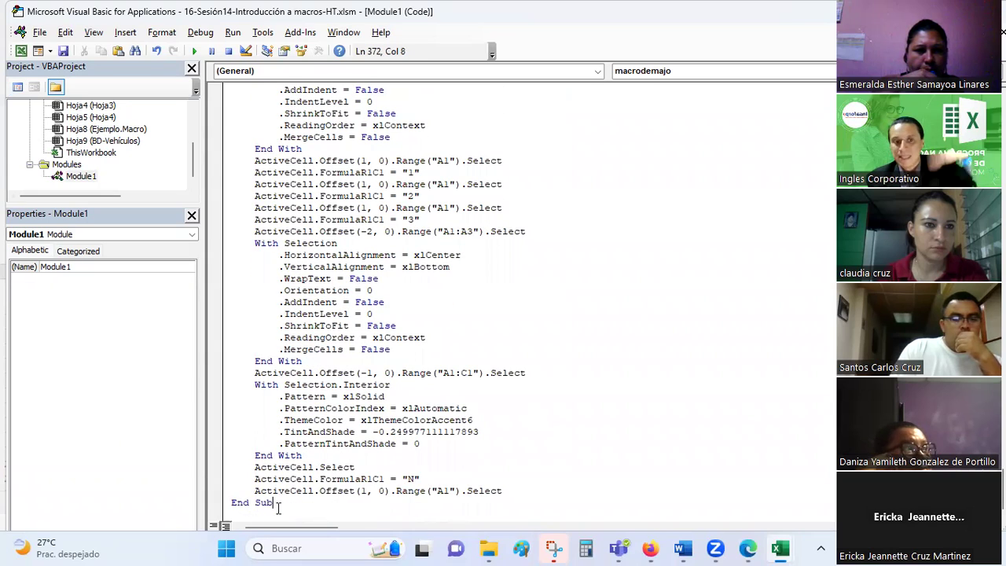
{"action": "scroll", "coordinate": [291, 472], "scroll_direction": "up", "scroll_amount": 7}
{"action": "scroll", "coordinate": [303, 432], "scroll_direction": "up", "scroll_amount": 7}
{"action": "scroll", "coordinate": [312, 403], "scroll_direction": "up", "scroll_amount": 12}
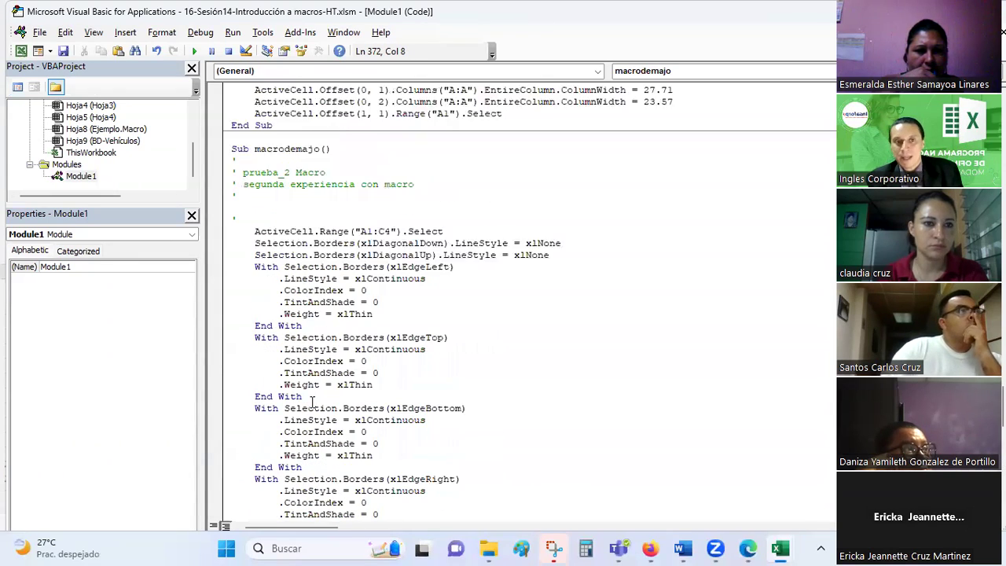
{"action": "scroll", "coordinate": [312, 402], "scroll_direction": "up", "scroll_amount": 2}
{"action": "left_click_drag", "start_coordinate": [231, 244], "coordinate": [244, 245]}
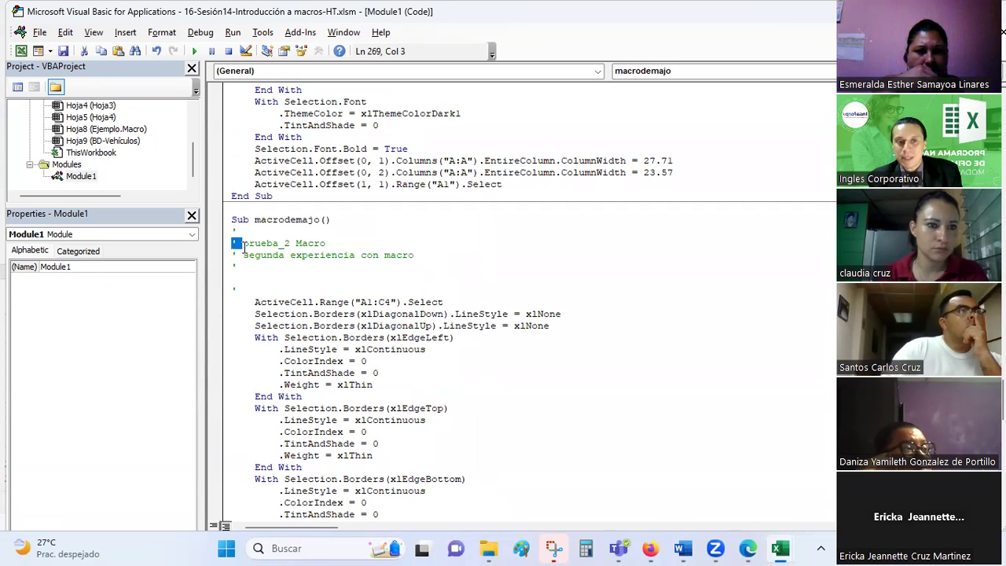
{"action": "left_click", "coordinate": [249, 265]}
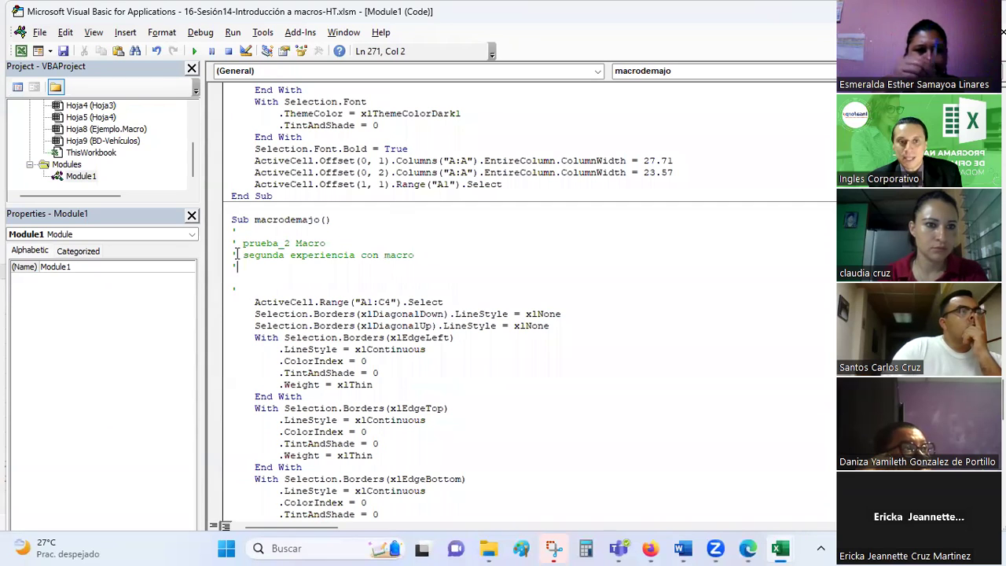
{"action": "left_click", "coordinate": [232, 244]}
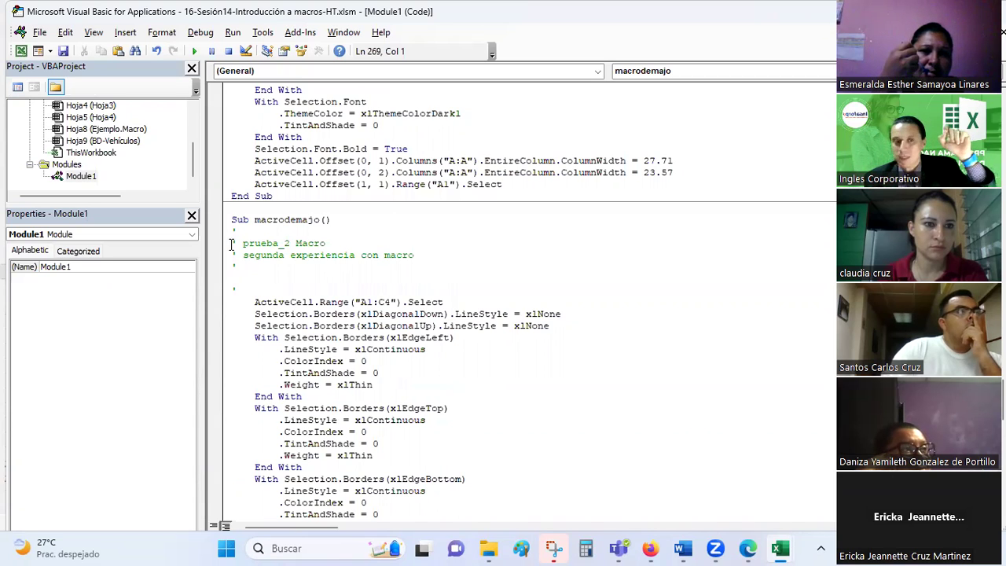
{"action": "left_click_drag", "start_coordinate": [232, 244], "coordinate": [236, 243]}
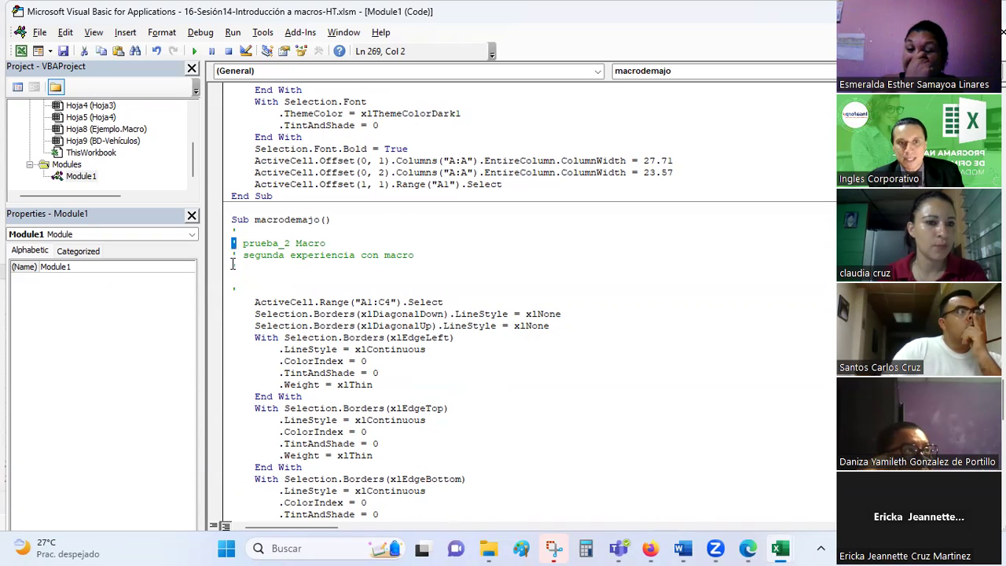
{"action": "left_click_drag", "start_coordinate": [232, 267], "coordinate": [237, 244]}
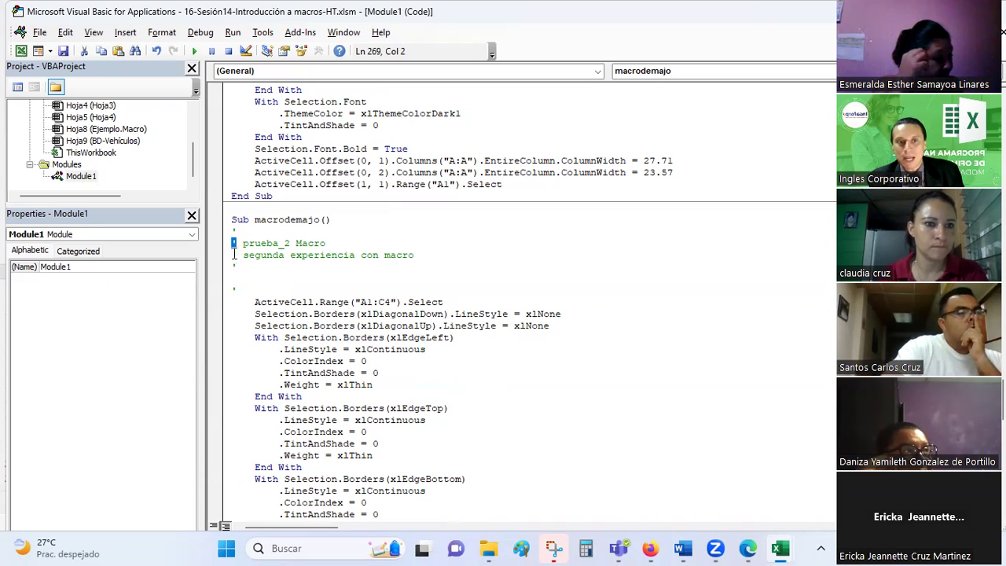
{"action": "left_click", "coordinate": [232, 288]}
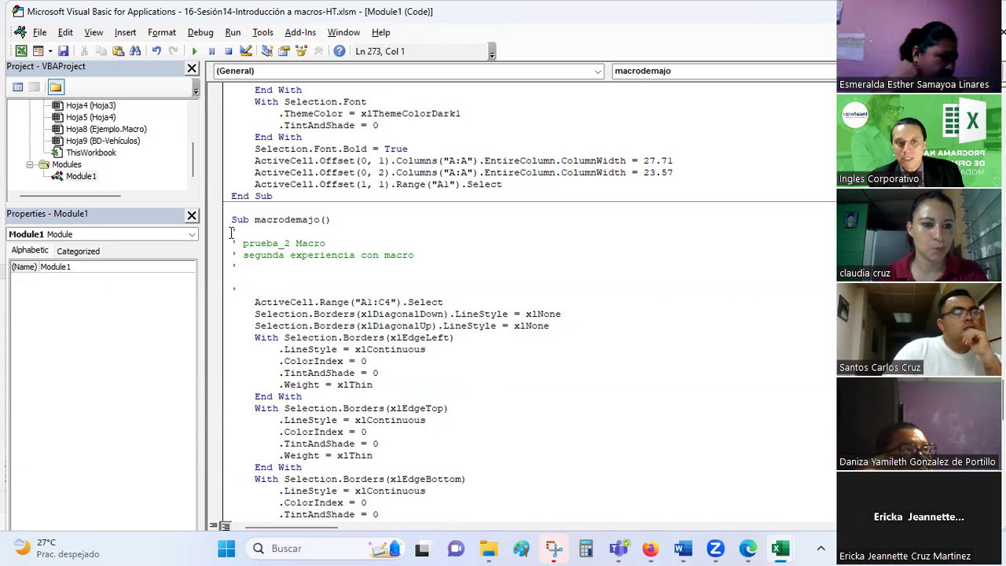
{"action": "left_click_drag", "start_coordinate": [232, 232], "coordinate": [253, 291]}
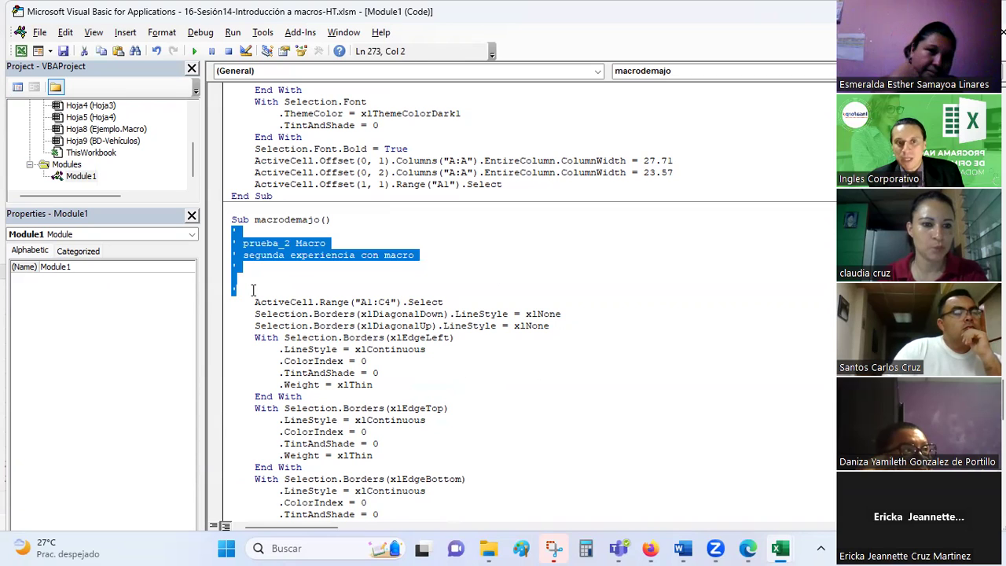
{"action": "left_click", "coordinate": [332, 257]}
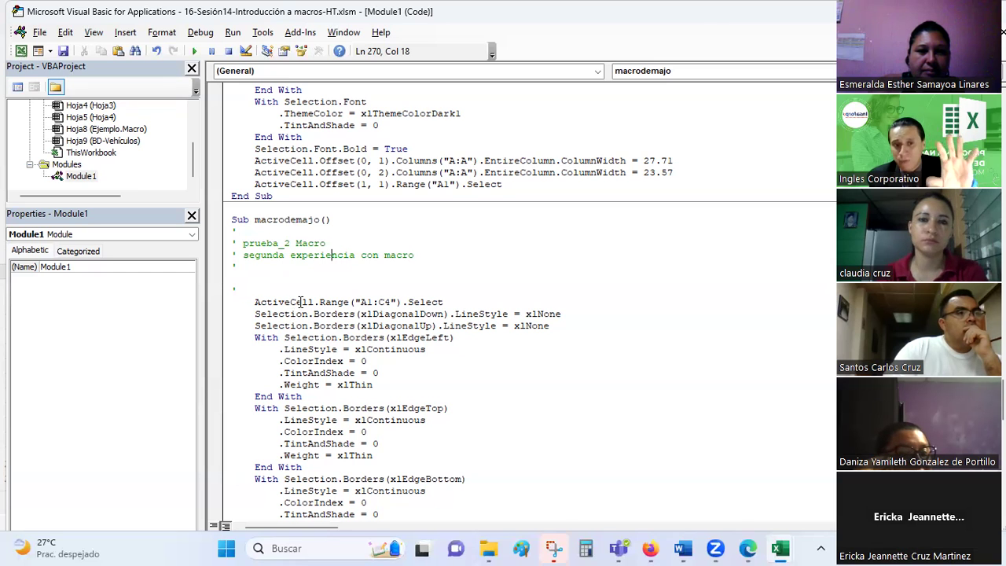
{"action": "left_click_drag", "start_coordinate": [253, 292], "coordinate": [224, 249]}
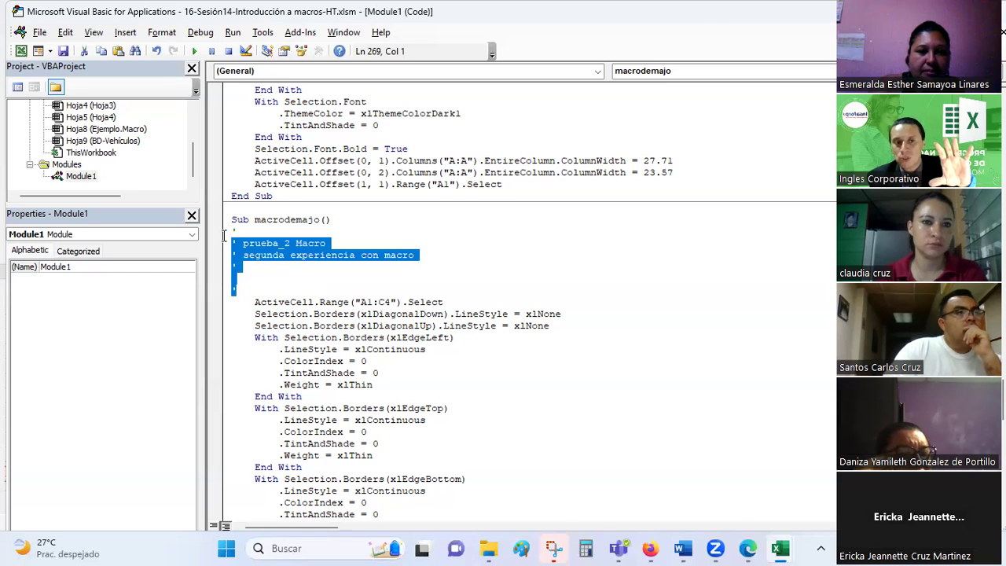
{"action": "left_click", "coordinate": [338, 280]}
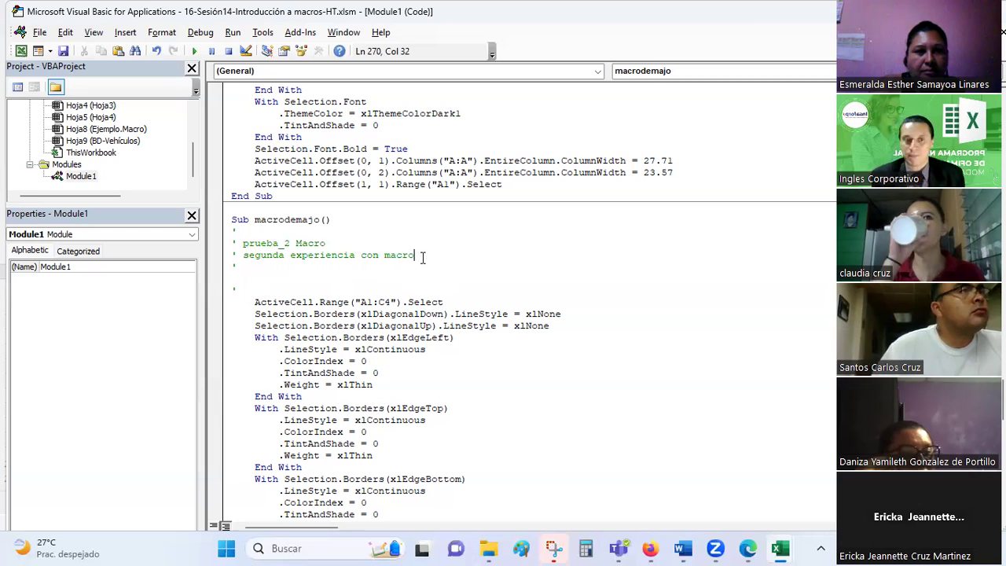
{"action": "left_click", "coordinate": [232, 243]}
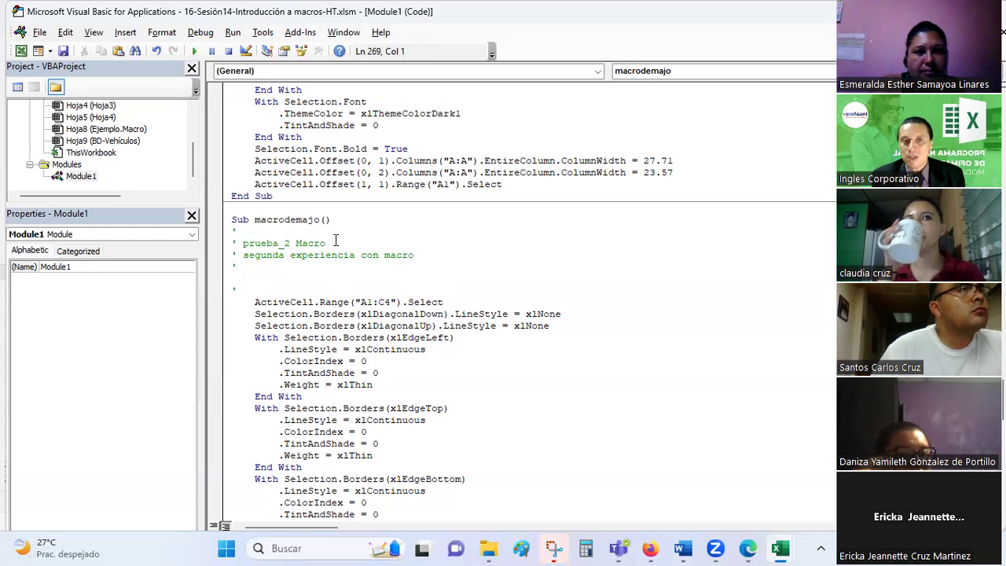
{"action": "key", "text": "Down"}
{"action": "key", "text": "Down"}
{"action": "key", "text": "Right"}
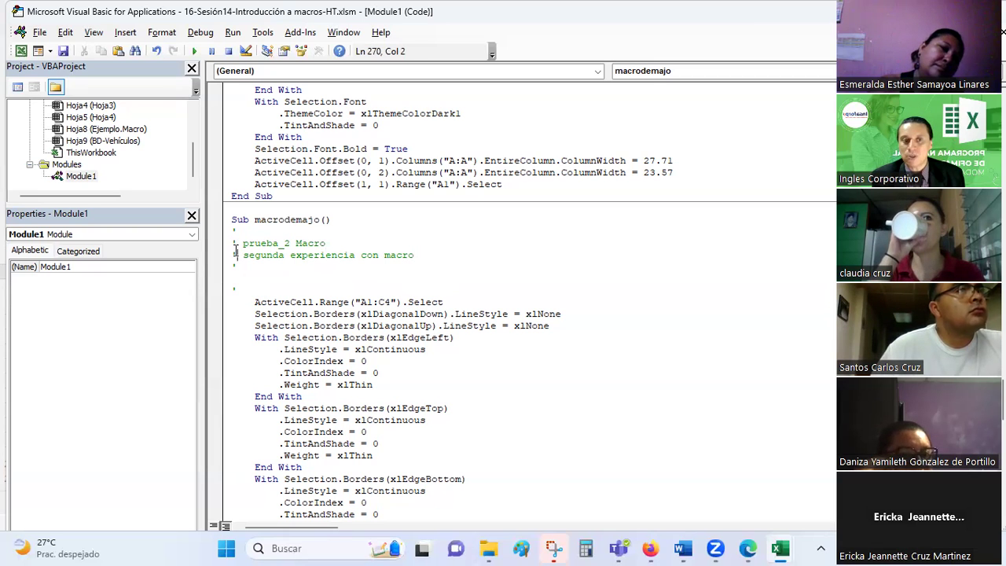
{"action": "left_click", "coordinate": [333, 241]}
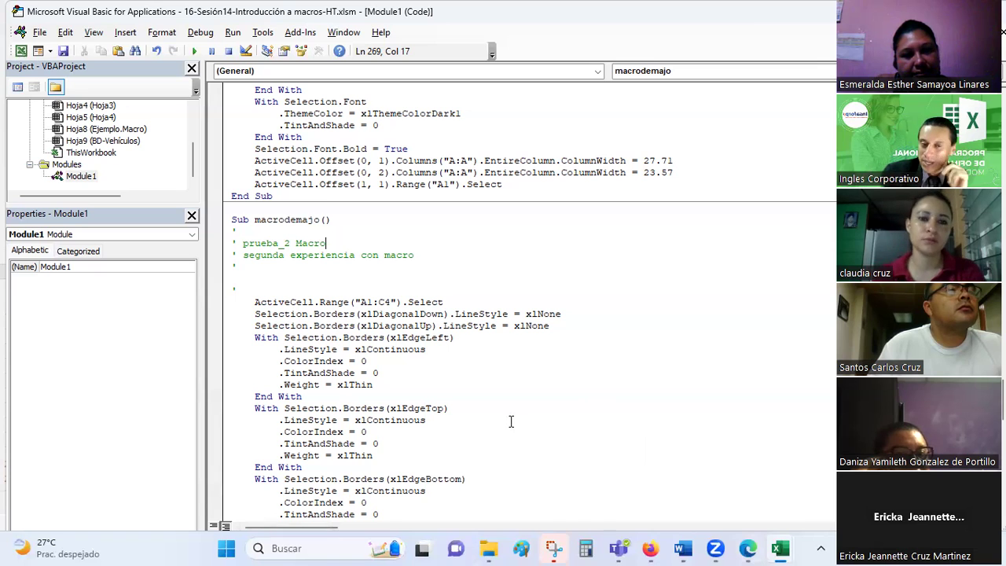
Step: Run the Macro de Majo button to stamp tables at H14, M8, M14, D9 and M20
{"action": "mouse_move", "coordinate": [780, 548]}
{"action": "left_click", "coordinate": [739, 479]}
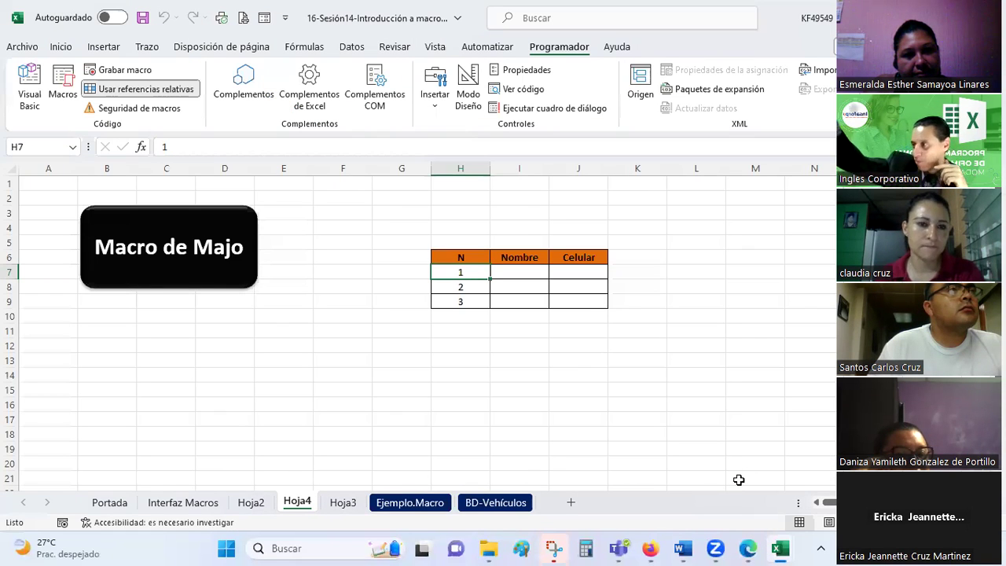
{"action": "left_click", "coordinate": [180, 250]}
{"action": "left_click", "coordinate": [209, 283]}
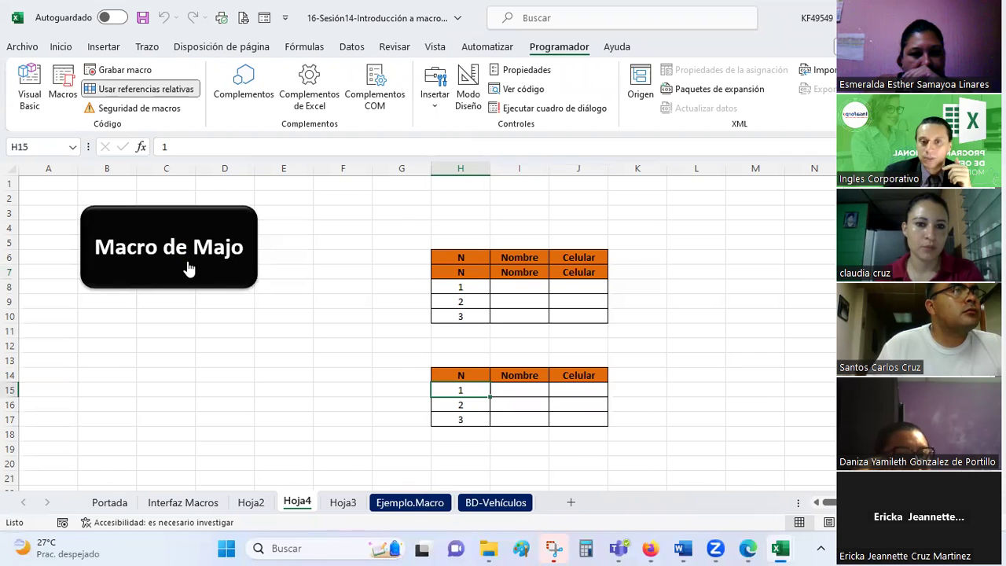
{"action": "left_click", "coordinate": [727, 284]}
{"action": "left_click", "coordinate": [155, 239]}
{"action": "left_click", "coordinate": [766, 375]}
{"action": "left_click", "coordinate": [200, 267]}
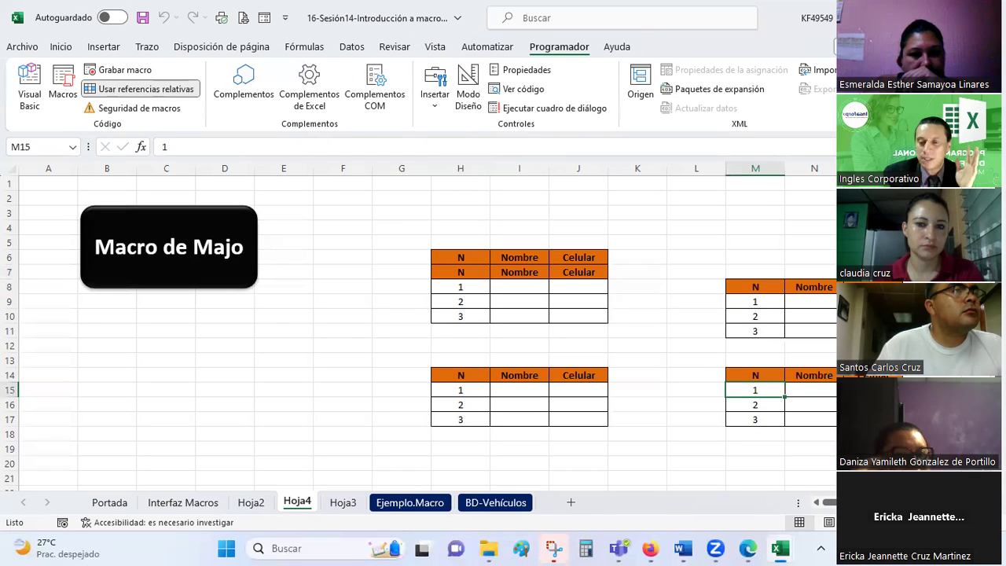
{"action": "left_click", "coordinate": [765, 471]}
{"action": "left_click", "coordinate": [230, 305]}
{"action": "left_click", "coordinate": [225, 281]}
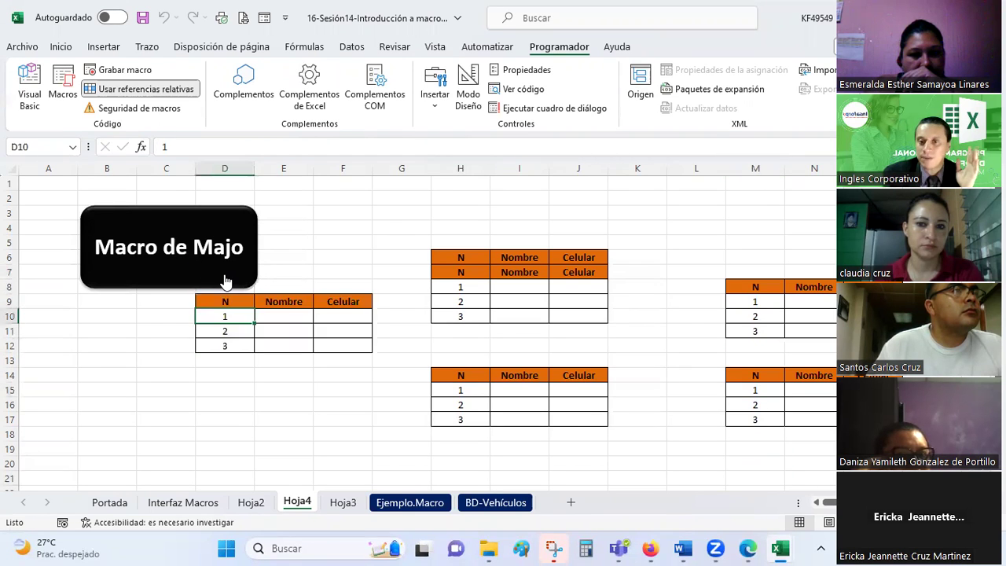
{"action": "scroll", "coordinate": [230, 346], "scroll_direction": "down", "scroll_amount": 2}
{"action": "left_click", "coordinate": [755, 375]}
{"action": "scroll", "coordinate": [157, 346], "scroll_direction": "up", "scroll_amount": 2}
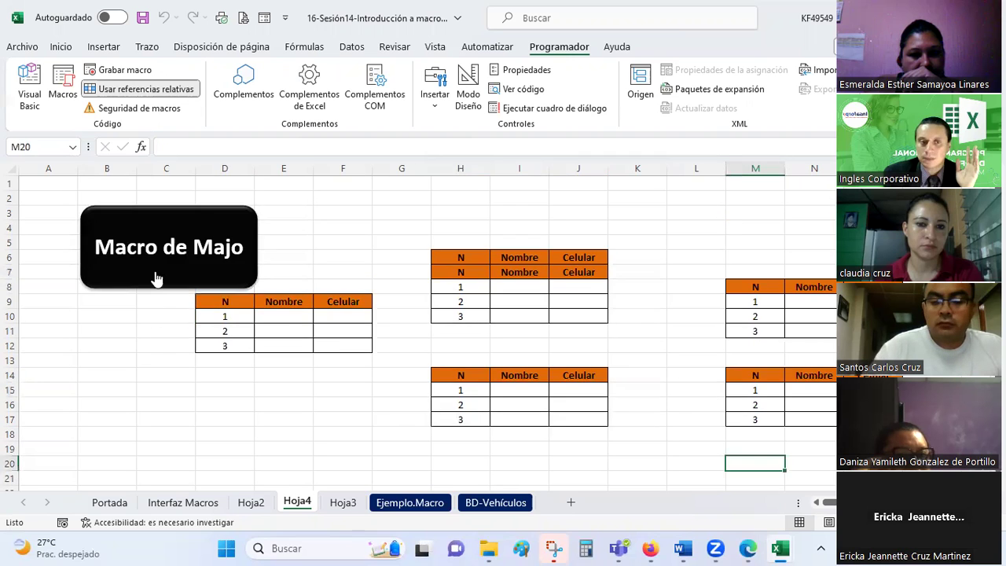
{"action": "left_click", "coordinate": [150, 247]}
{"action": "scroll", "coordinate": [689, 366], "scroll_direction": "up", "scroll_amount": 4}
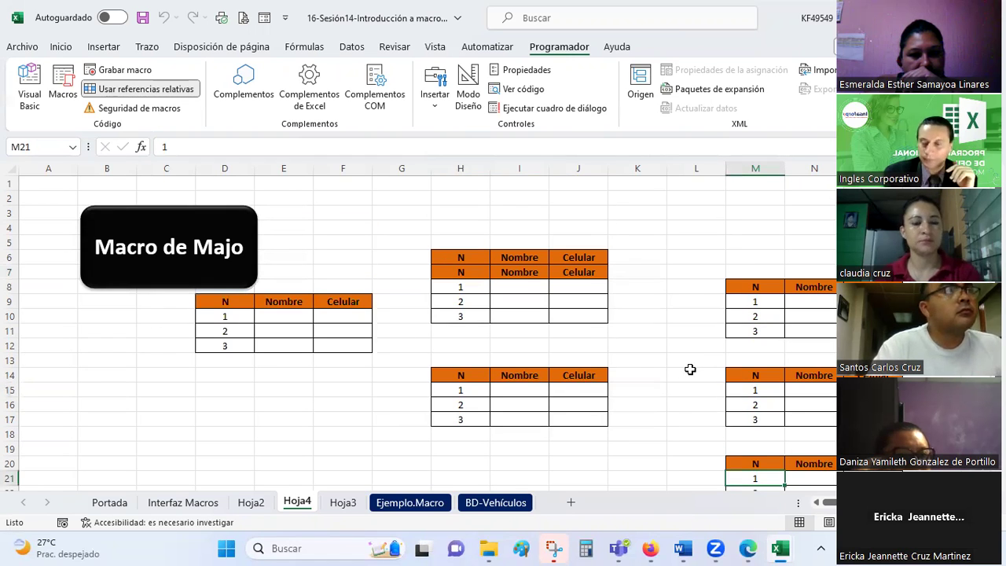
{"action": "left_click", "coordinate": [144, 18]}
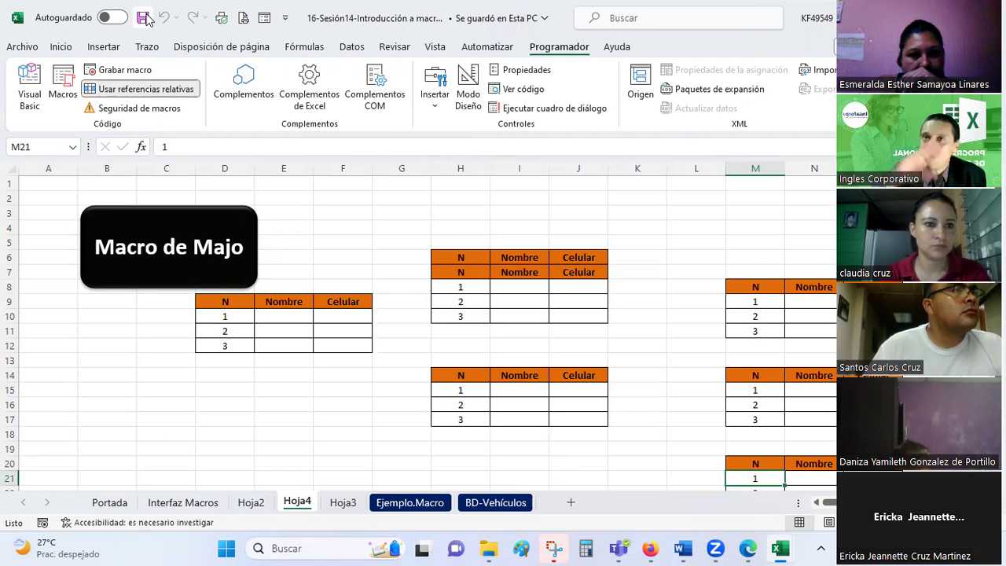
{"action": "left_click", "coordinate": [22, 47]}
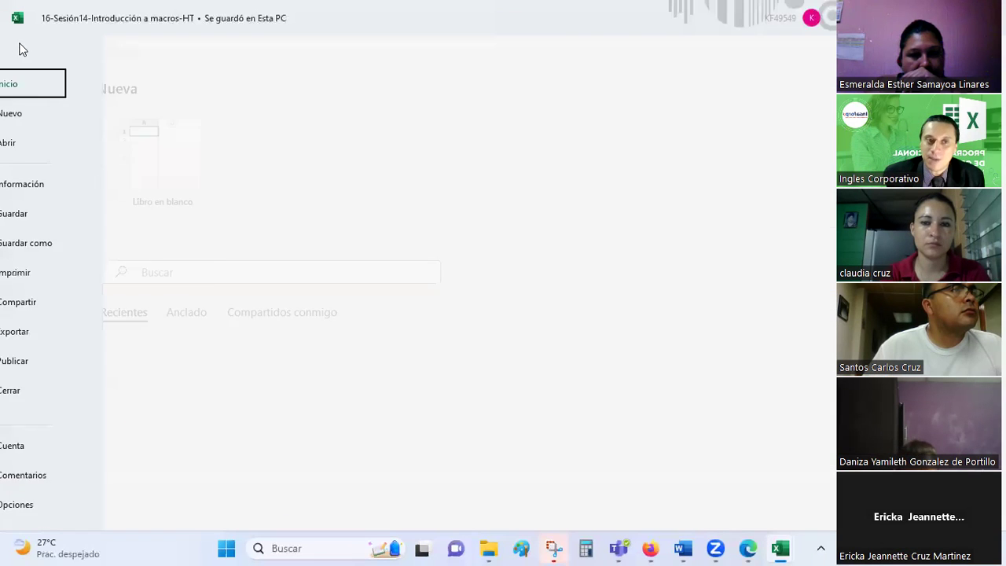
{"action": "left_click", "coordinate": [87, 248]}
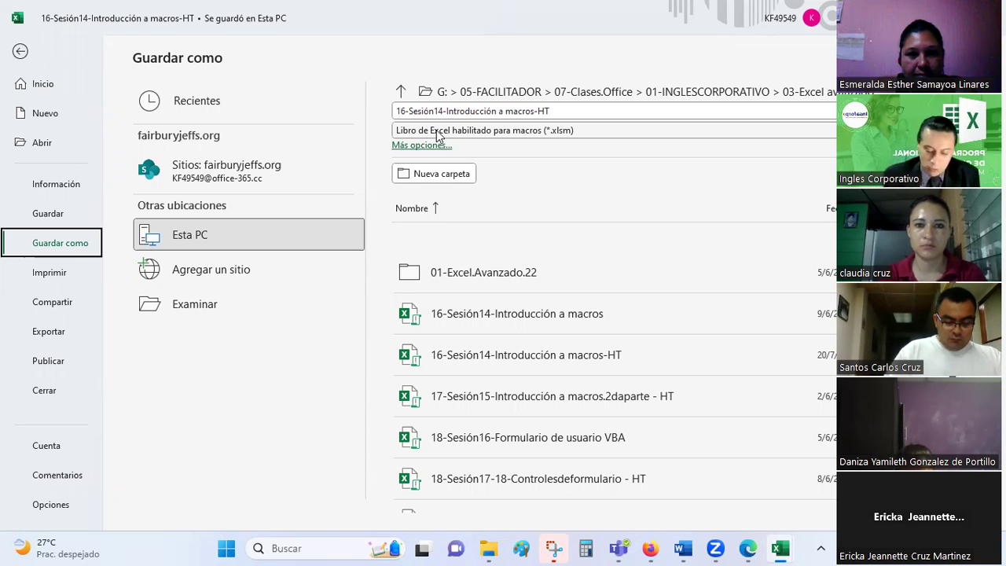
{"action": "key", "text": "Escape"}
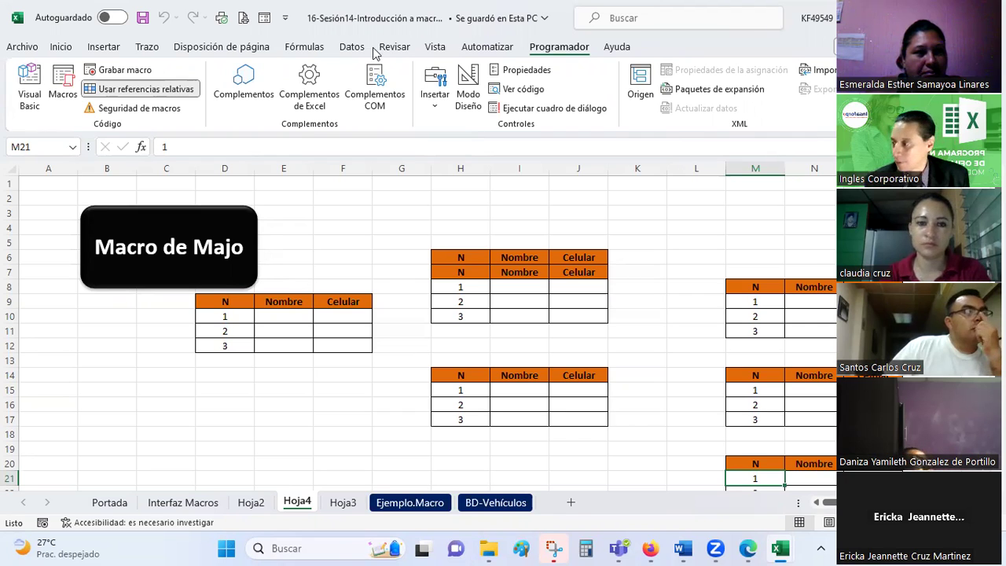
{"action": "key", "text": "alt+Tab"}
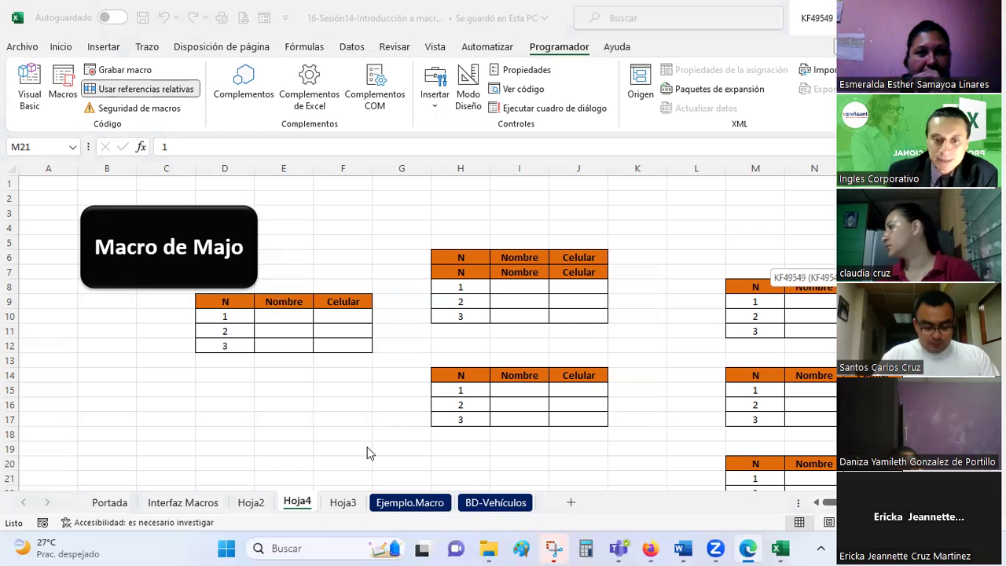
{"action": "left_click", "coordinate": [386, 505]}
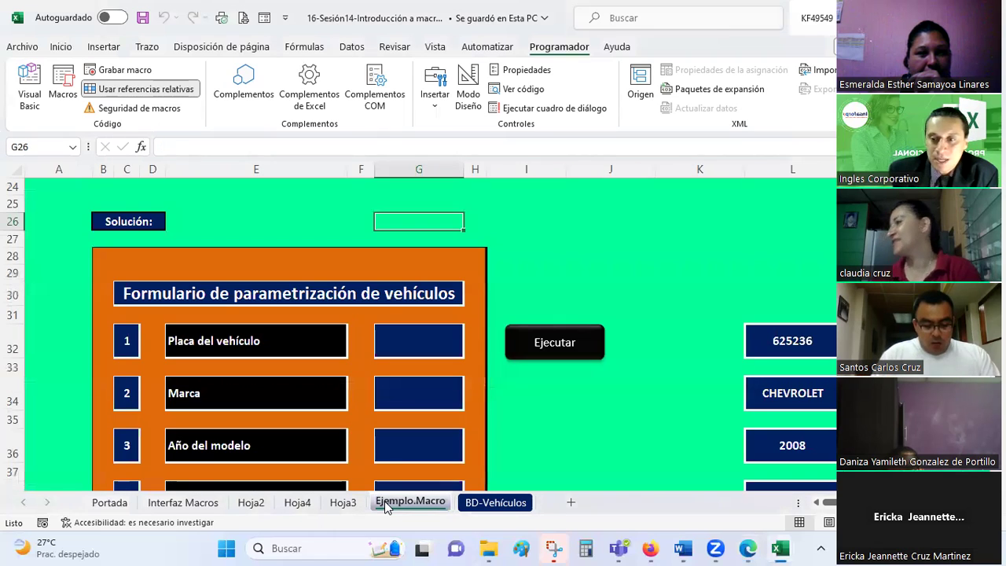
{"action": "scroll", "coordinate": [399, 267], "scroll_direction": "down", "scroll_amount": 1}
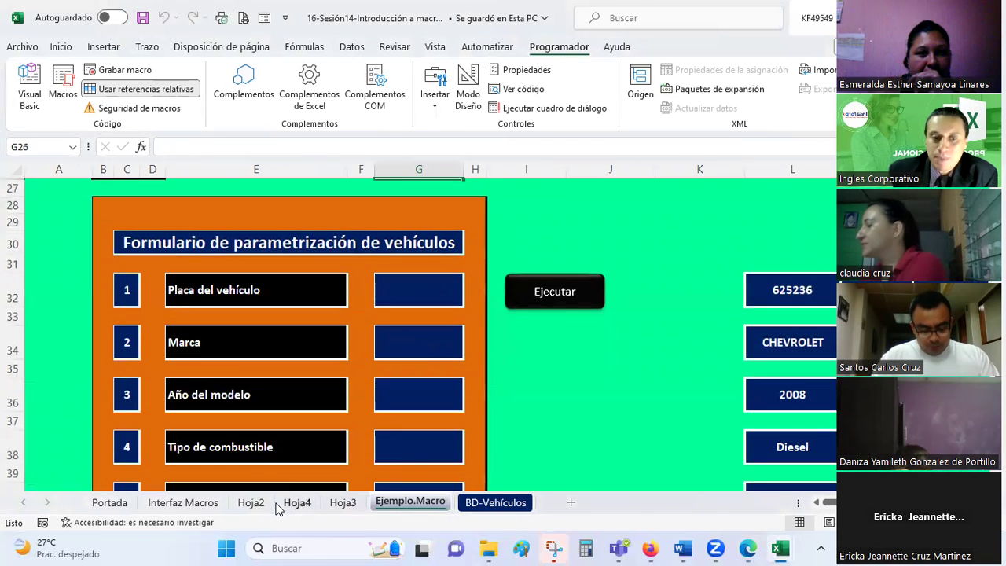
{"action": "left_click", "coordinate": [295, 503]}
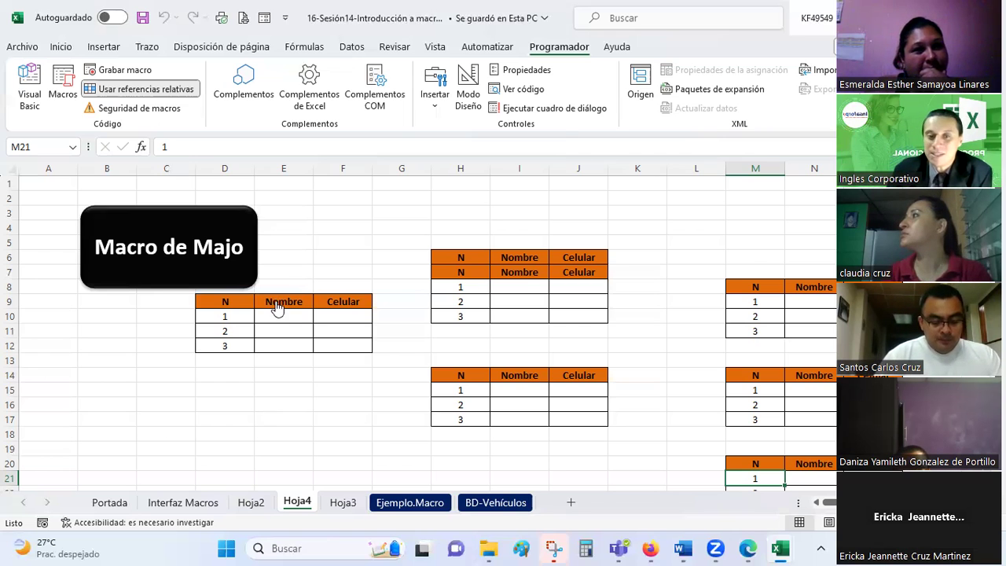
Step: Move through the sheet tabs to the BD-Vehículos sheet
{"action": "left_click", "coordinate": [210, 504]}
{"action": "left_click", "coordinate": [244, 503]}
{"action": "left_click", "coordinate": [407, 507]}
{"action": "left_click", "coordinate": [494, 502]}
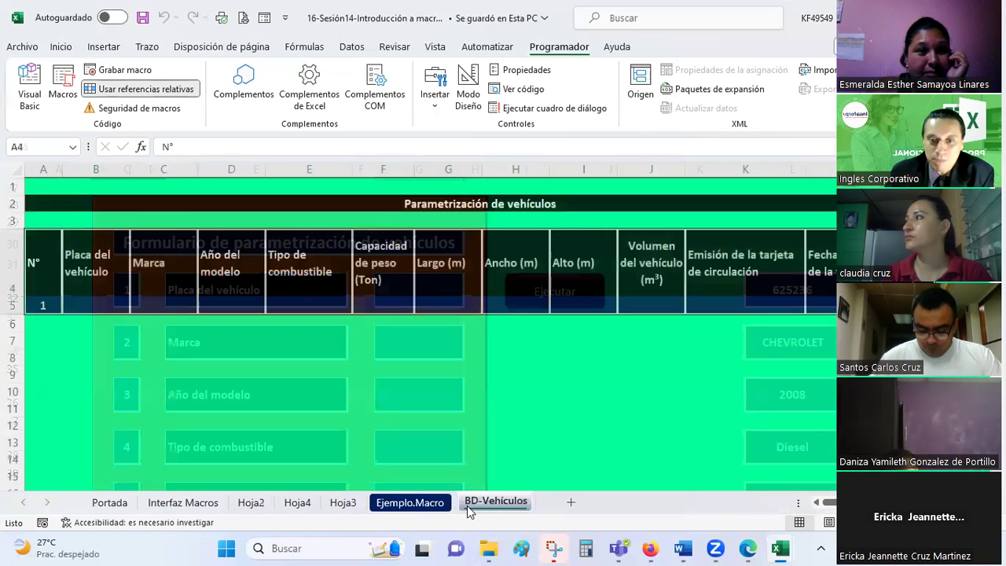
Step: Apply the General number format to row 5 across the vehicle table
{"action": "left_click", "coordinate": [645, 305]}
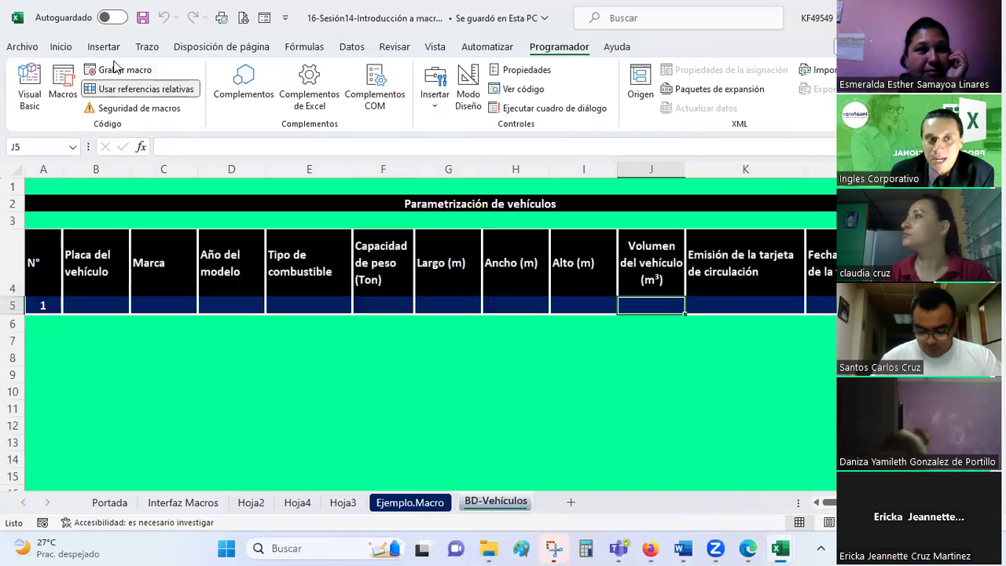
{"action": "left_click", "coordinate": [61, 47]}
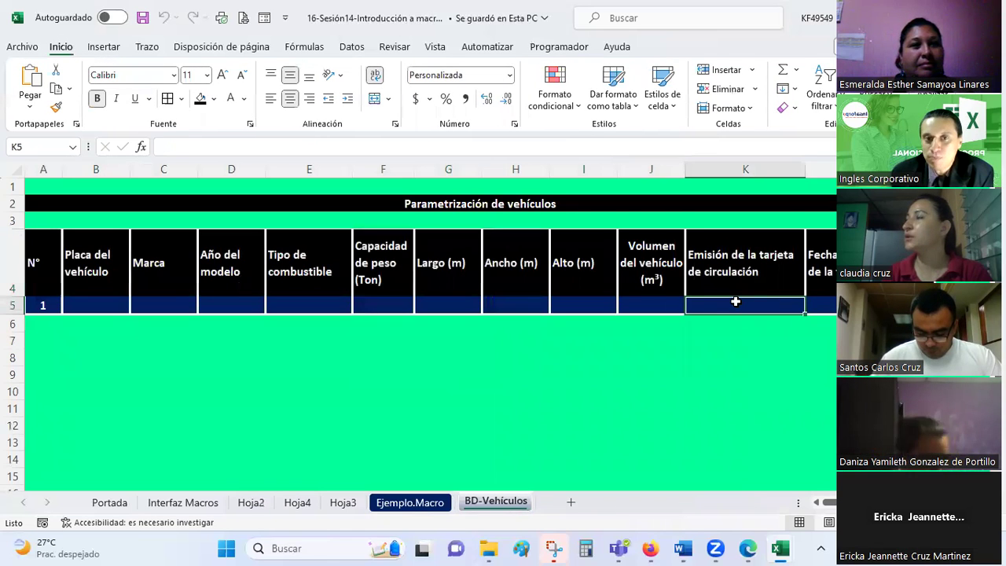
{"action": "left_click_drag", "start_coordinate": [736, 301], "coordinate": [78, 307]}
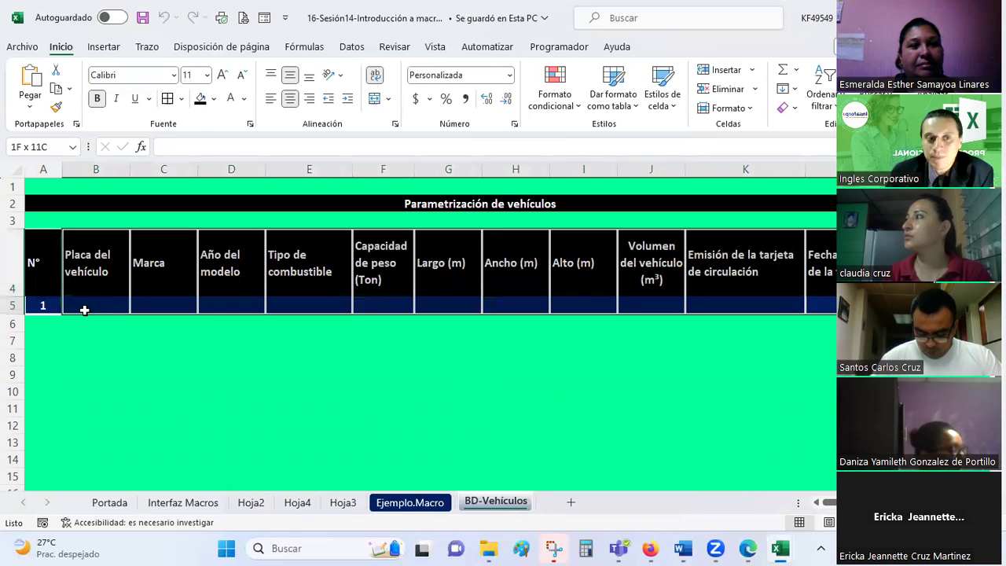
{"action": "left_click", "coordinate": [511, 75]}
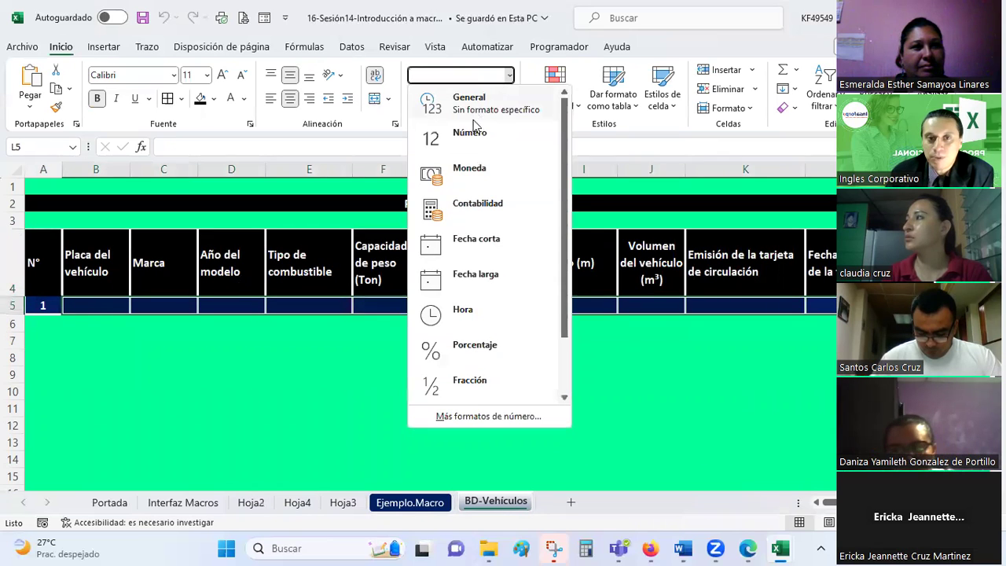
{"action": "left_click", "coordinate": [475, 109]}
{"action": "left_click", "coordinate": [630, 355]}
Step: Check the number format of cells J5, I5 and K5
{"action": "left_click", "coordinate": [630, 311]}
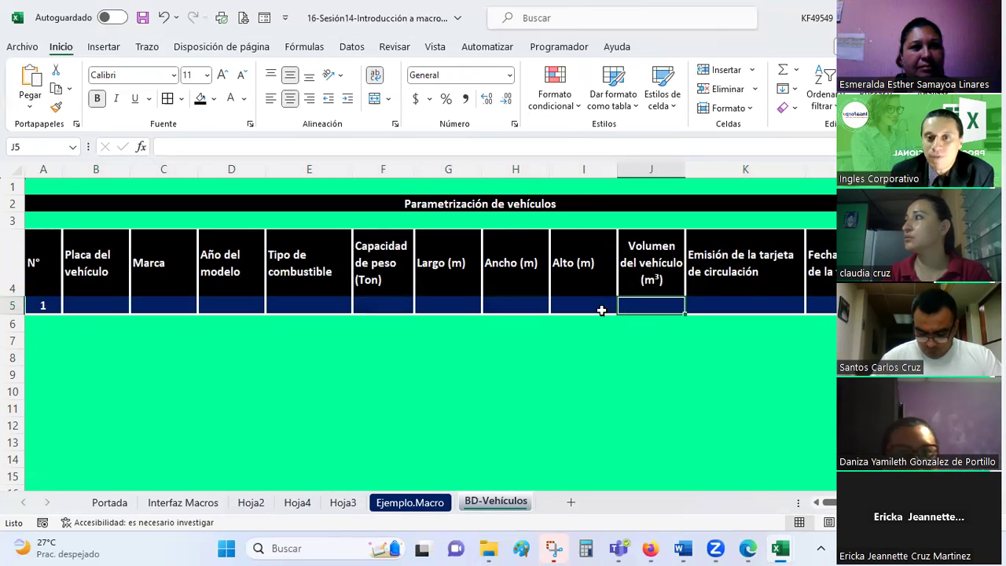
{"action": "left_click", "coordinate": [608, 307]}
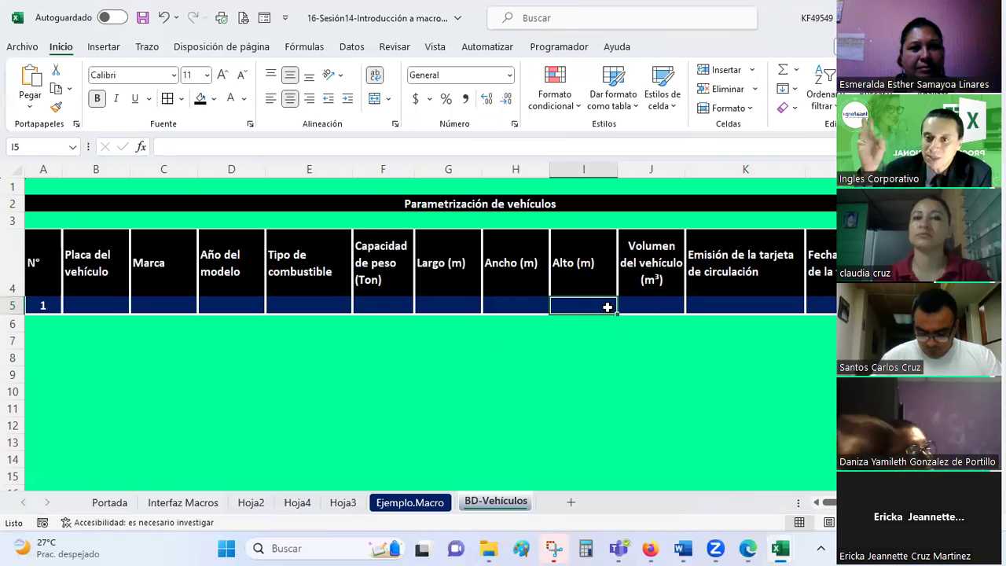
{"action": "left_click", "coordinate": [707, 305]}
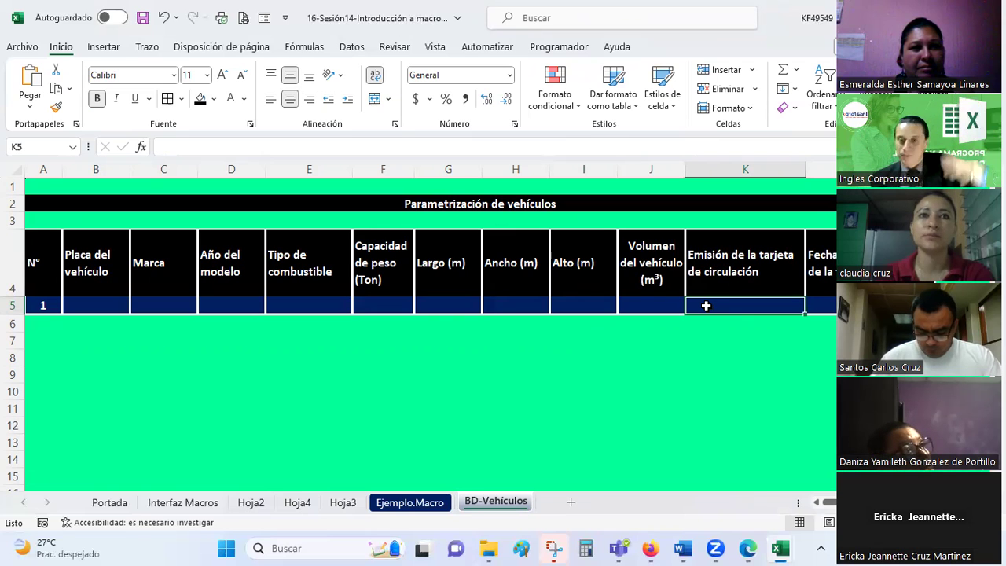
Step: Bring the VBA editor back to the front and scroll to macrodemajo's code
{"action": "left_click", "coordinate": [650, 548]}
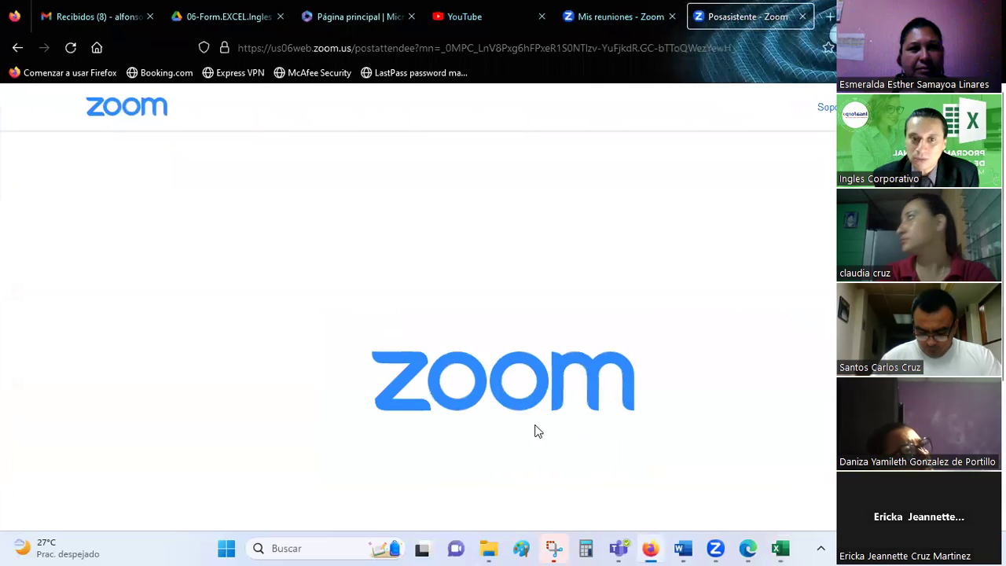
{"action": "mouse_move", "coordinate": [781, 548]}
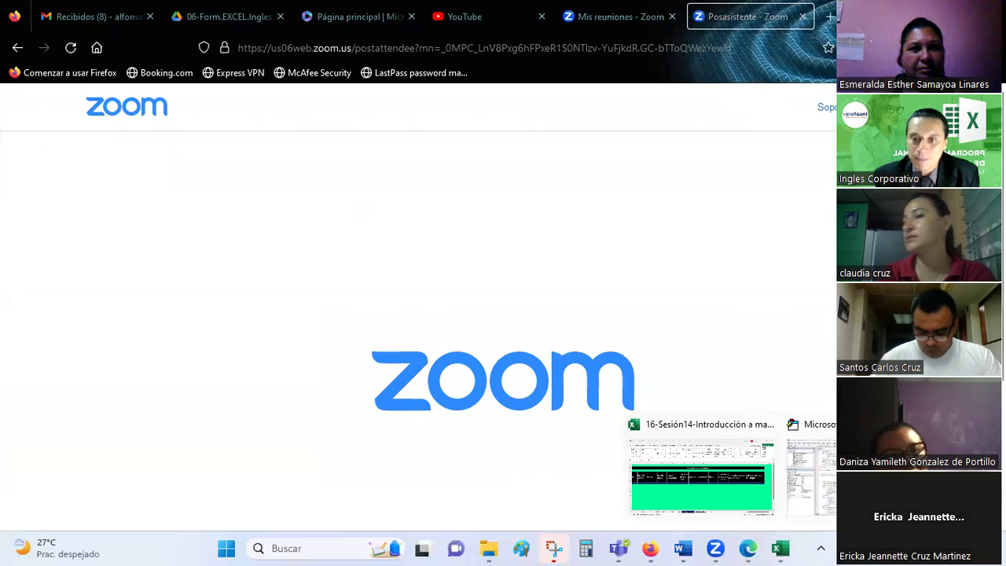
{"action": "left_click", "coordinate": [811, 476]}
{"action": "scroll", "coordinate": [280, 278], "scroll_direction": "down", "scroll_amount": 1}
{"action": "scroll", "coordinate": [281, 279], "scroll_direction": "down", "scroll_amount": 1}
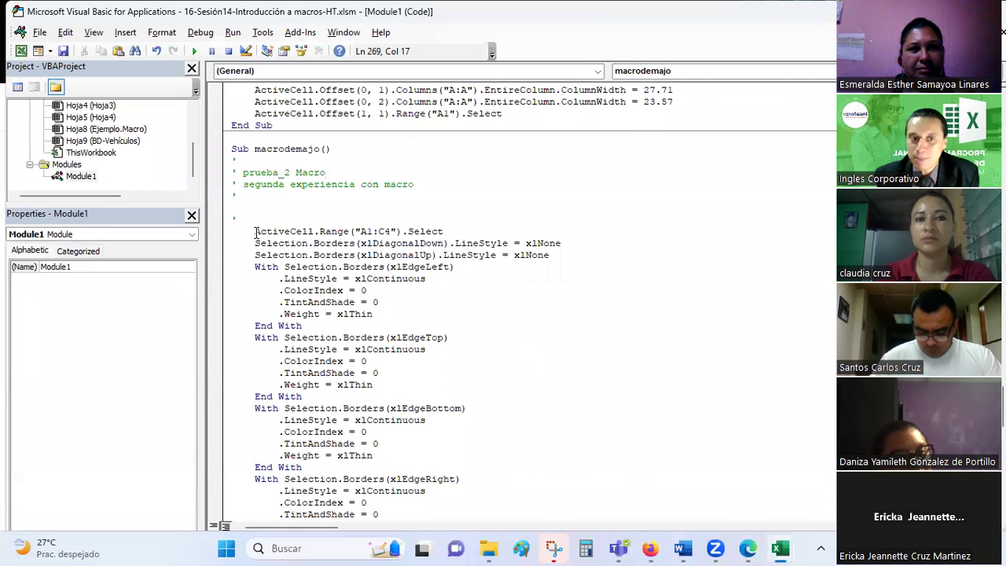
Step: Highlight ActiveCell, the A1:C4 range, and the xlDiagonalDown border set to xlNone
{"action": "left_click_drag", "start_coordinate": [255, 232], "coordinate": [315, 230]}
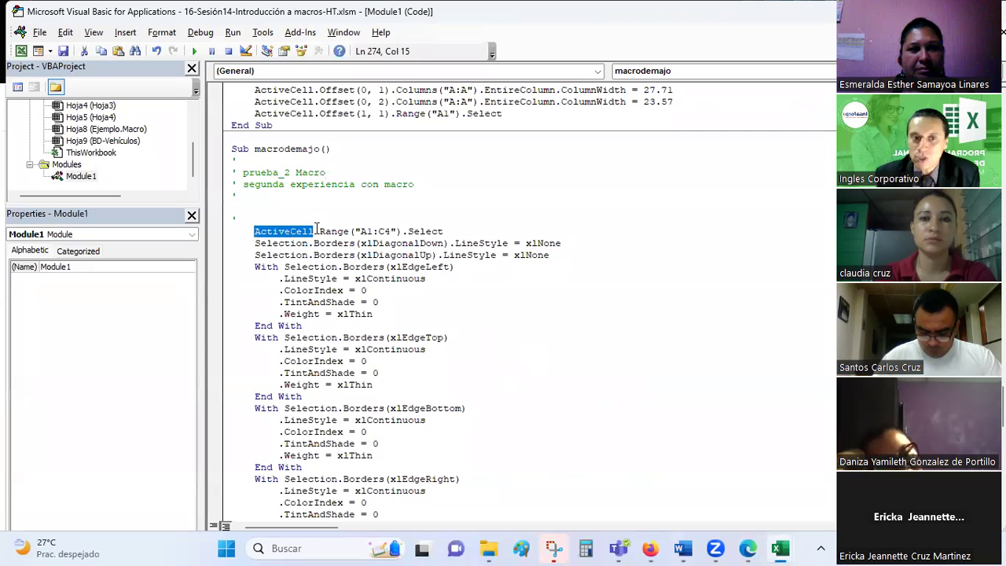
{"action": "left_click", "coordinate": [368, 233]}
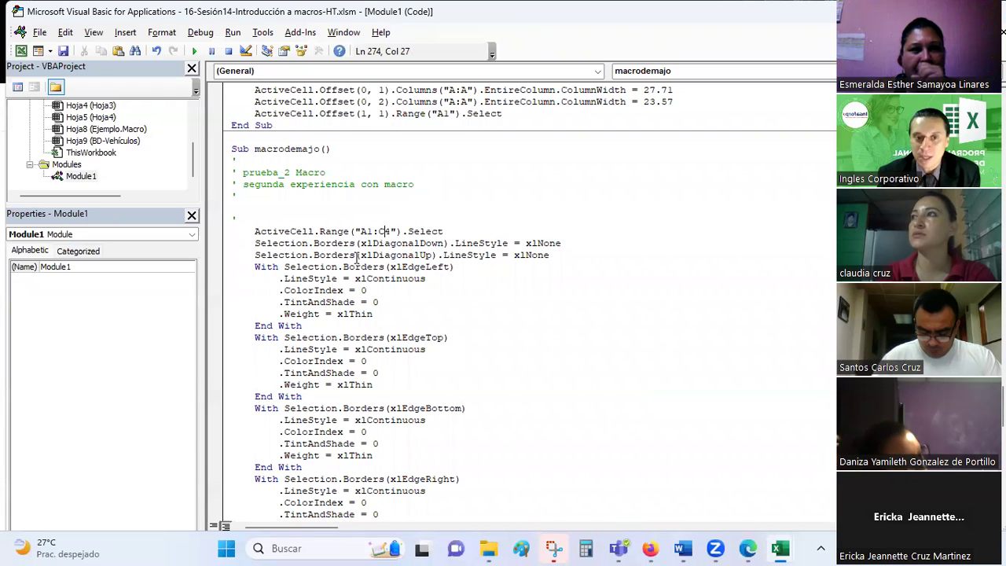
{"action": "left_click", "coordinate": [335, 244]}
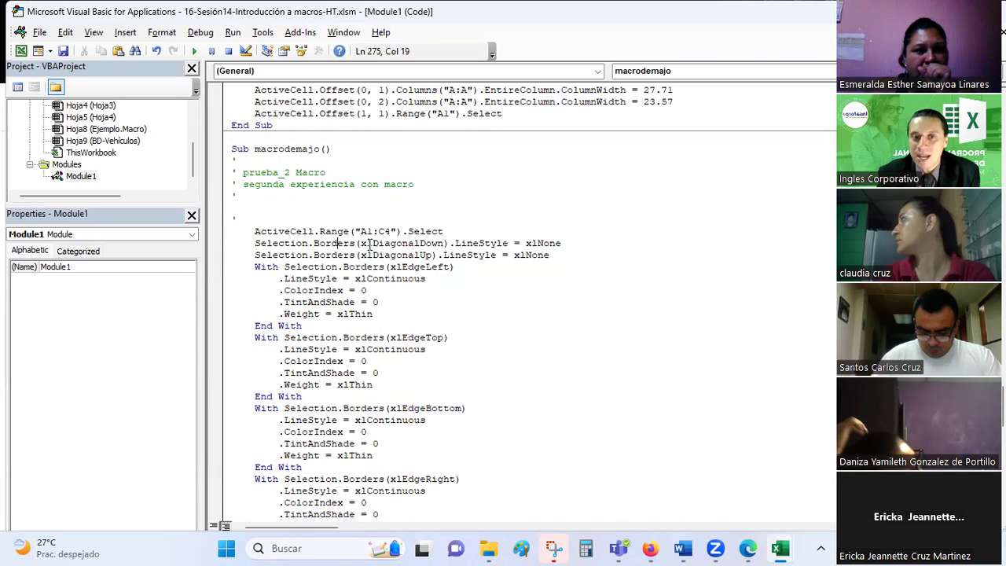
{"action": "left_click", "coordinate": [366, 244]}
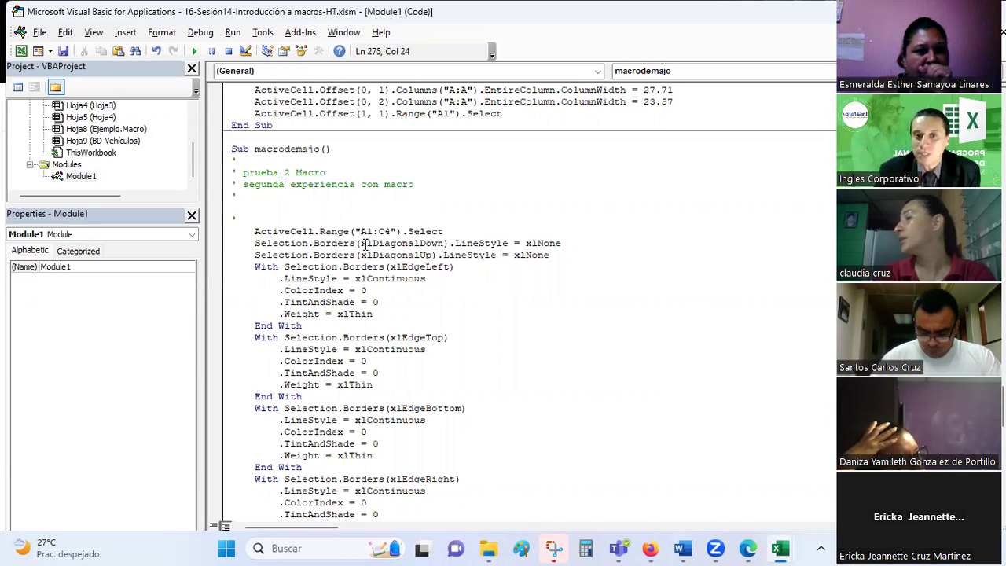
{"action": "left_click", "coordinate": [544, 244]}
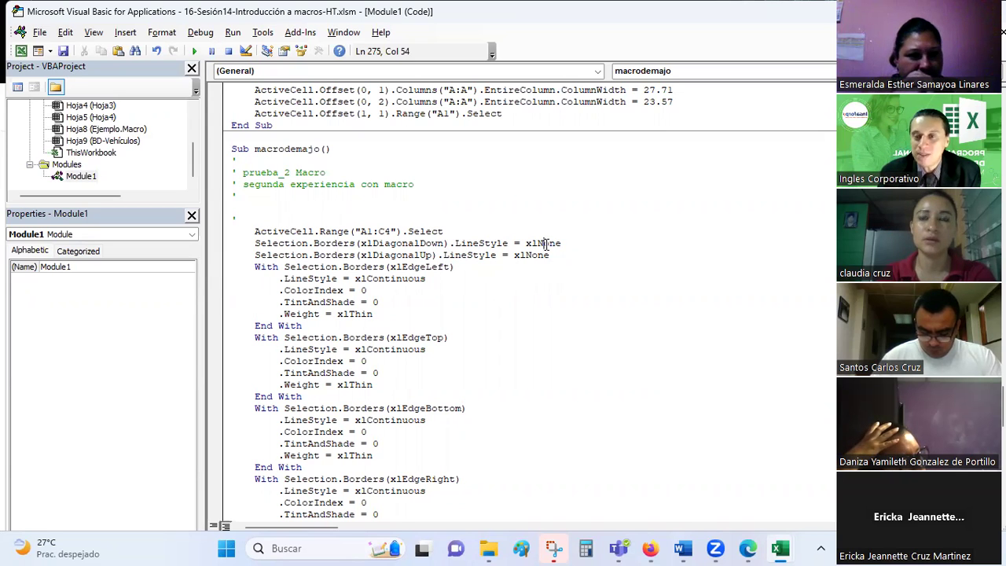
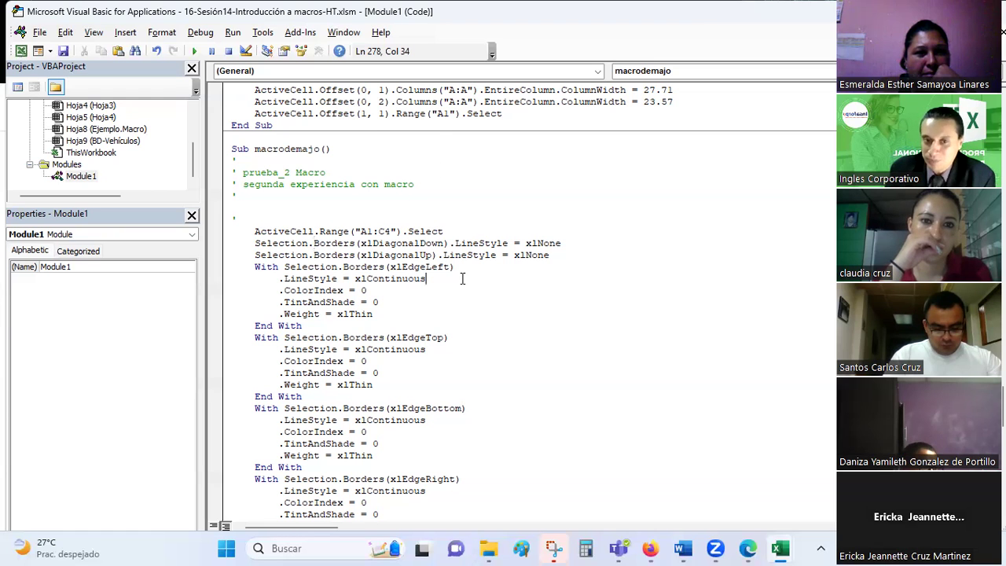
Step: Leave the VBA editor with Alt+F11 and select cell F10 on the BD-Vehículos sheet
{"action": "key", "text": "alt+F11"}
{"action": "left_click", "coordinate": [389, 387]}
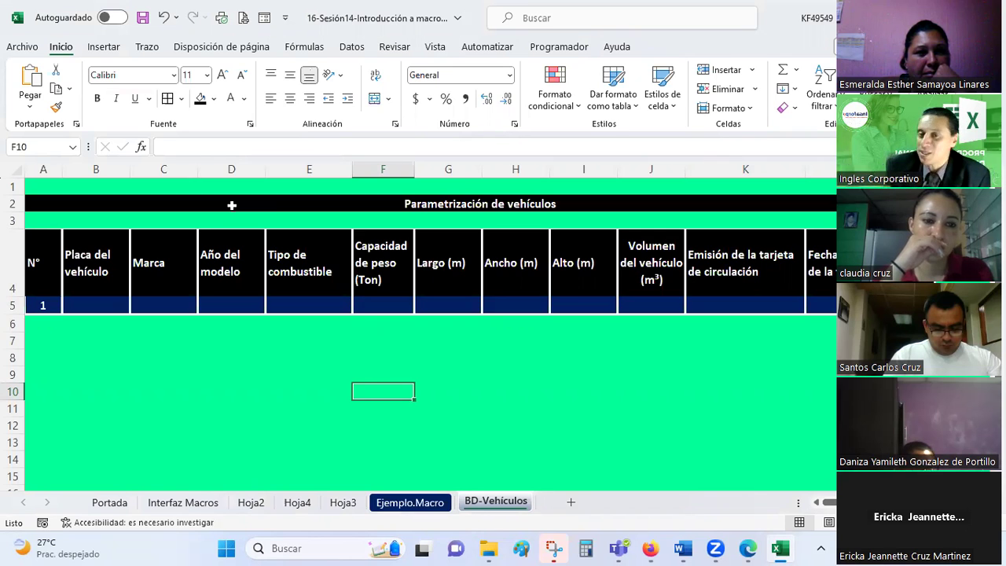
Step: Go to the Ejemplo.Macro sheet and scroll around the vehicle parameterization form
{"action": "left_click", "coordinate": [425, 503]}
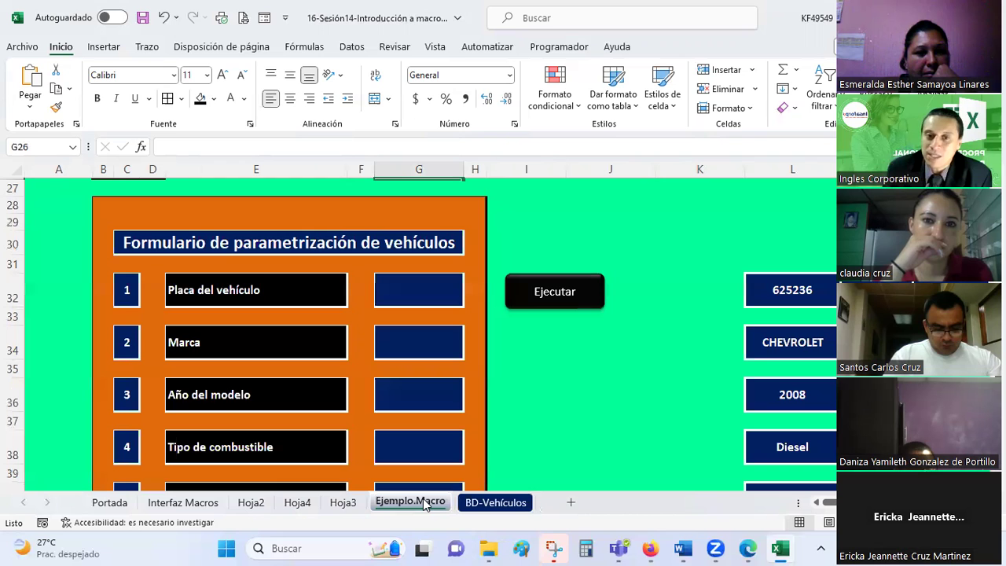
{"action": "left_click", "coordinate": [546, 411]}
{"action": "scroll", "coordinate": [546, 411], "scroll_direction": "down", "scroll_amount": 3}
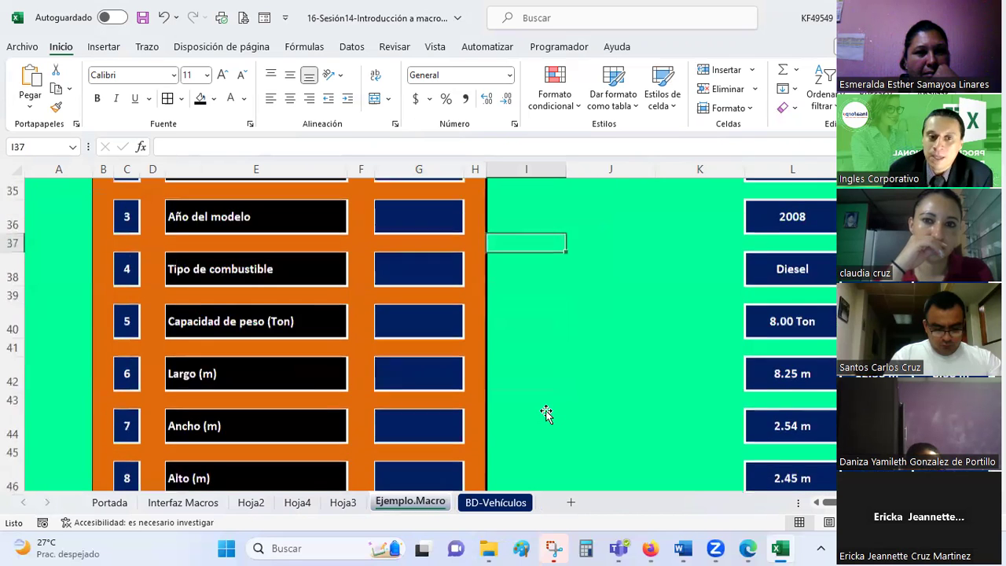
{"action": "scroll", "coordinate": [546, 414], "scroll_direction": "down", "scroll_amount": 2}
{"action": "scroll", "coordinate": [547, 414], "scroll_direction": "up", "scroll_amount": 2}
{"action": "scroll", "coordinate": [546, 415], "scroll_direction": "up", "scroll_amount": 2}
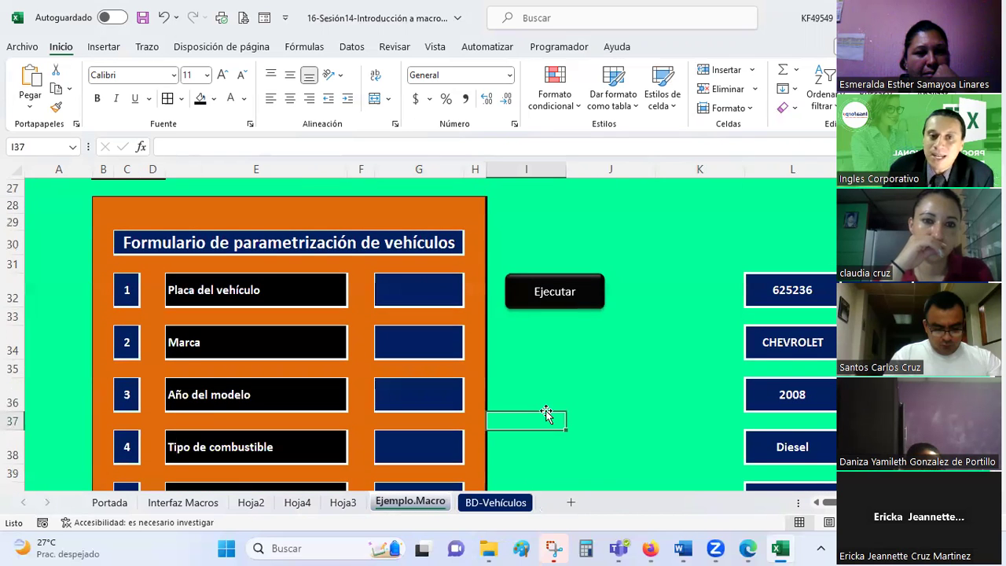
{"action": "scroll", "coordinate": [547, 415], "scroll_direction": "down", "scroll_amount": 1}
{"action": "scroll", "coordinate": [546, 413], "scroll_direction": "down", "scroll_amount": 3}
{"action": "scroll", "coordinate": [546, 413], "scroll_direction": "down", "scroll_amount": 1}
{"action": "scroll", "coordinate": [548, 419], "scroll_direction": "up", "scroll_amount": 1}
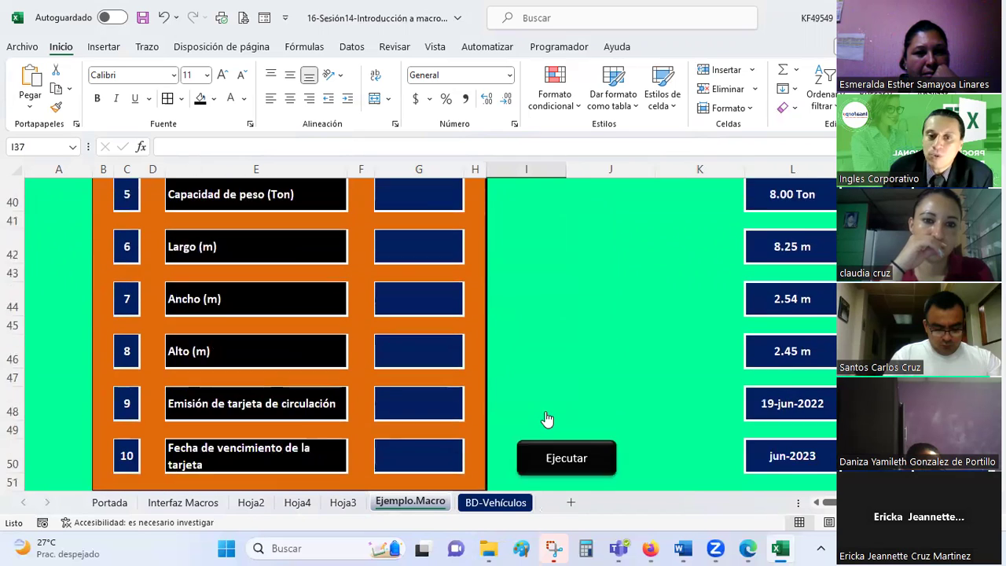
{"action": "scroll", "coordinate": [548, 419], "scroll_direction": "up", "scroll_amount": 4}
{"action": "scroll", "coordinate": [548, 417], "scroll_direction": "up", "scroll_amount": 2}
{"action": "left_click", "coordinate": [109, 317]}
{"action": "left_click", "coordinate": [167, 305]}
{"action": "left_click", "coordinate": [454, 310]}
Step: Inspect the form's labels and input cells, including plate hint, Gasolina/Diesel fuel list and date format
{"action": "scroll", "coordinate": [232, 290], "scroll_direction": "down", "scroll_amount": 1}
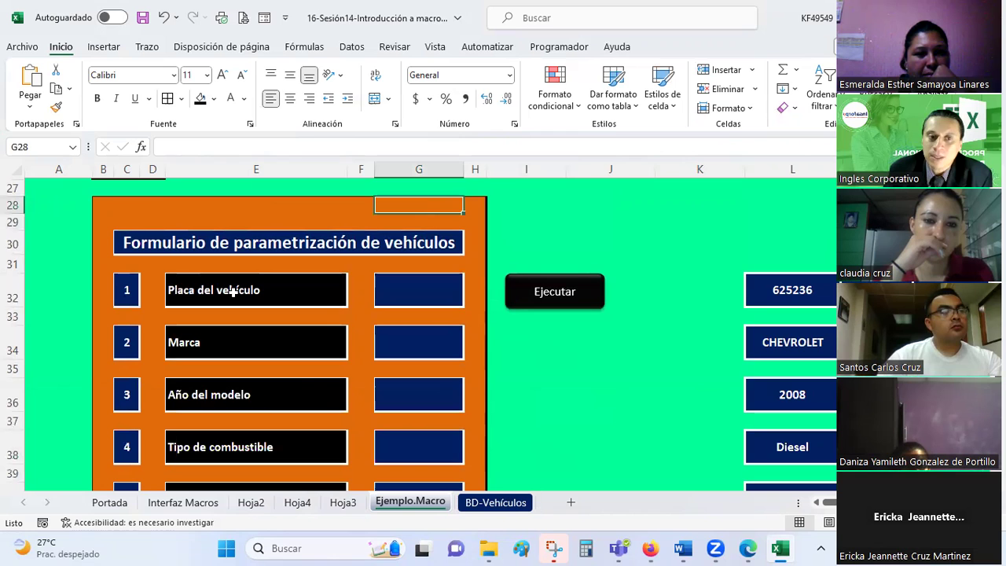
{"action": "left_click", "coordinate": [231, 288]}
{"action": "left_click", "coordinate": [231, 337]}
{"action": "scroll", "coordinate": [328, 322], "scroll_direction": "down", "scroll_amount": 2}
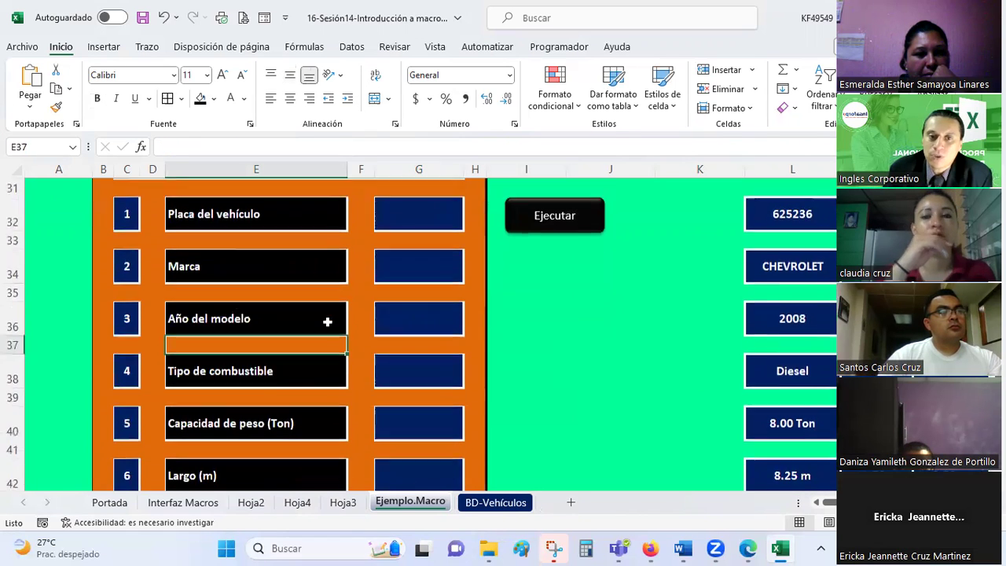
{"action": "scroll", "coordinate": [328, 322], "scroll_direction": "up", "scroll_amount": 1}
{"action": "left_click", "coordinate": [402, 292]}
{"action": "left_click", "coordinate": [410, 252]}
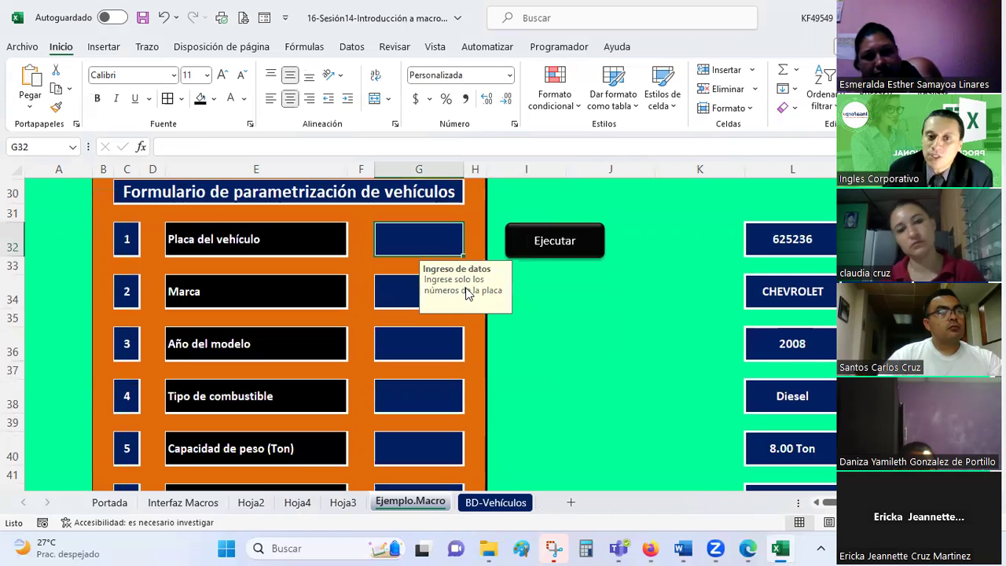
{"action": "left_click", "coordinate": [388, 287]}
{"action": "left_click", "coordinate": [383, 351]}
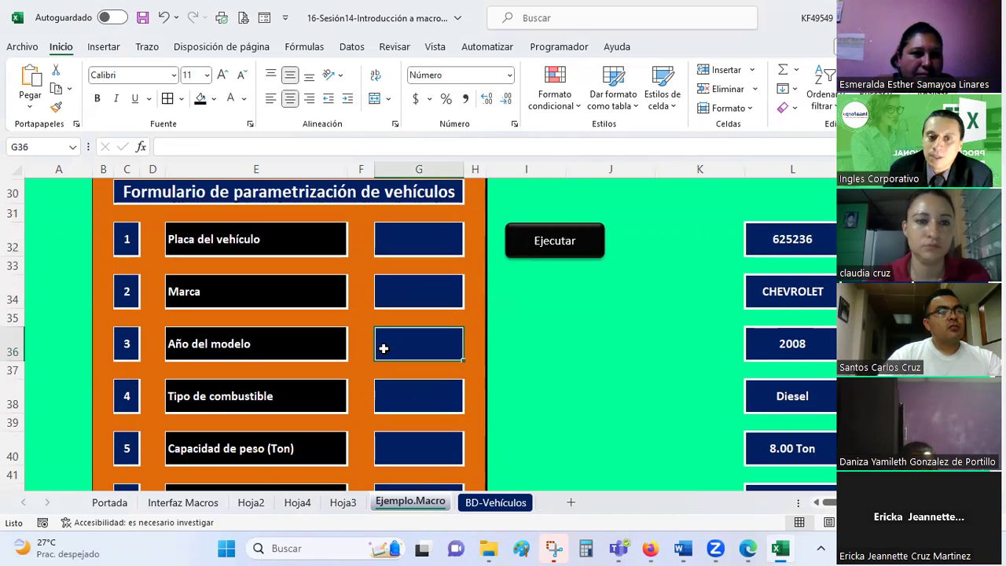
{"action": "scroll", "coordinate": [389, 330], "scroll_direction": "down", "scroll_amount": 2}
{"action": "left_click", "coordinate": [393, 301]}
{"action": "left_click", "coordinate": [470, 305]}
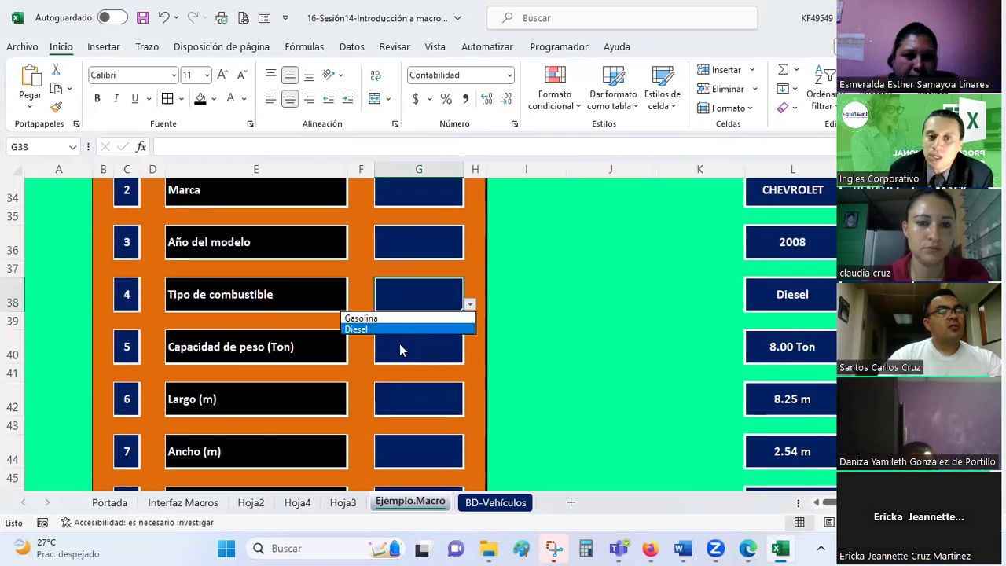
{"action": "left_click", "coordinate": [415, 294]}
{"action": "left_click", "coordinate": [413, 352]}
{"action": "left_click", "coordinate": [404, 397]}
{"action": "left_click", "coordinate": [400, 455]}
{"action": "scroll", "coordinate": [398, 452], "scroll_direction": "down", "scroll_amount": 2}
{"action": "left_click", "coordinate": [398, 452]}
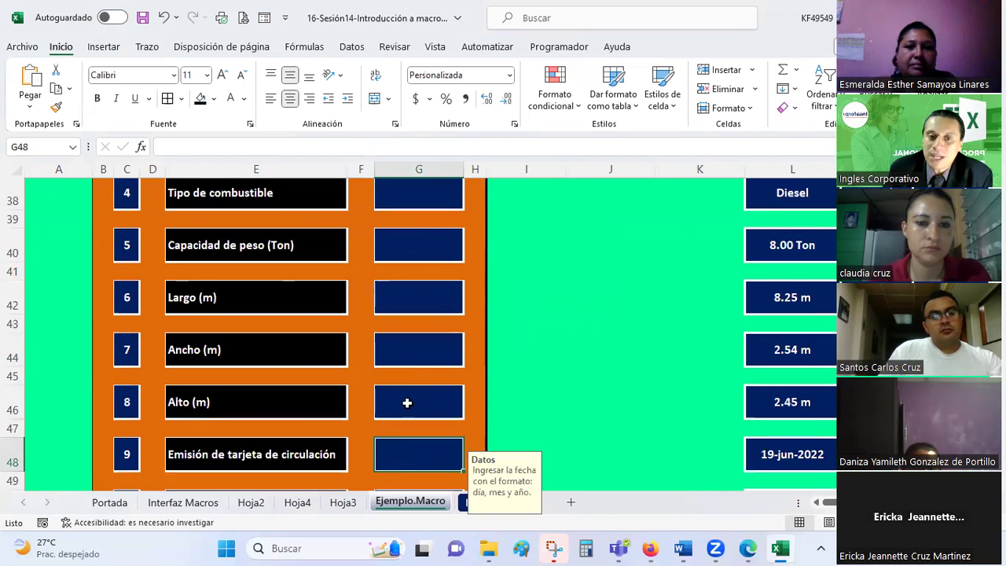
{"action": "scroll", "coordinate": [416, 371], "scroll_direction": "down", "scroll_amount": 2}
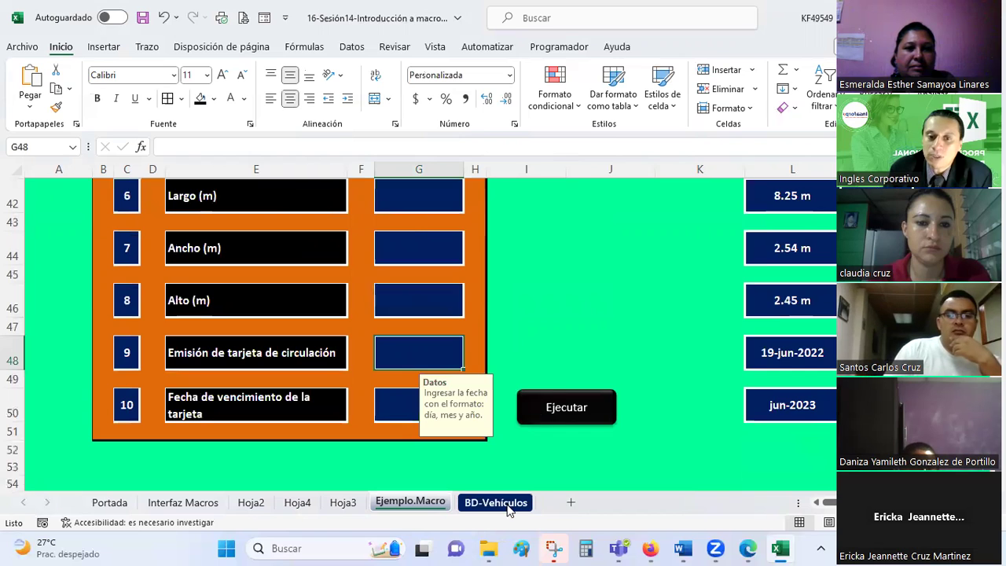
Step: On BD-Vehículos, select the row 5 data cells B5:L5 and the empty ranges below the table
{"action": "left_click", "coordinate": [495, 502]}
{"action": "left_click_drag", "start_coordinate": [103, 304], "coordinate": [818, 305]}
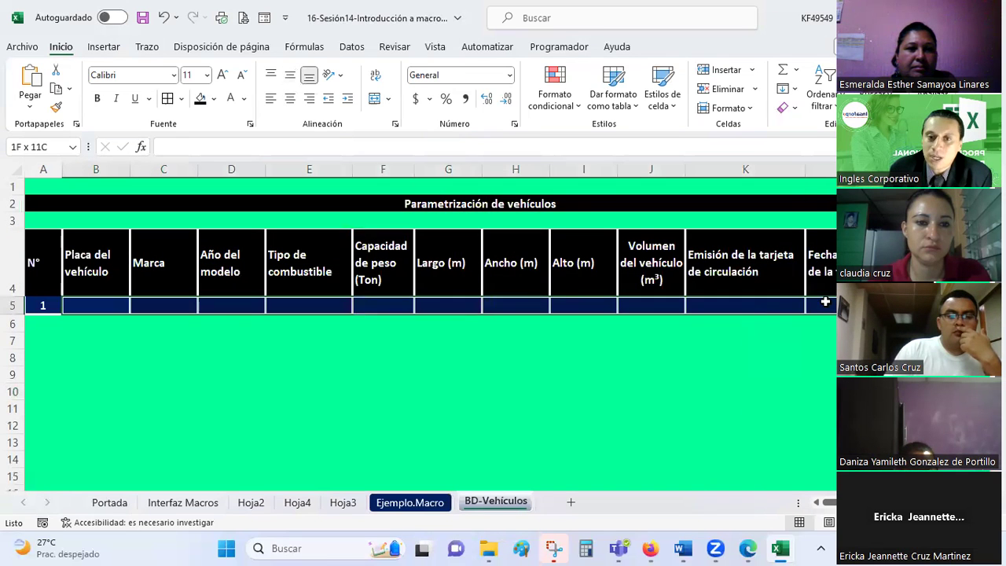
{"action": "left_click_drag", "start_coordinate": [139, 339], "coordinate": [458, 378]}
{"action": "left_click_drag", "start_coordinate": [149, 374], "coordinate": [579, 364]}
{"action": "left_click_drag", "start_coordinate": [96, 426], "coordinate": [367, 426]}
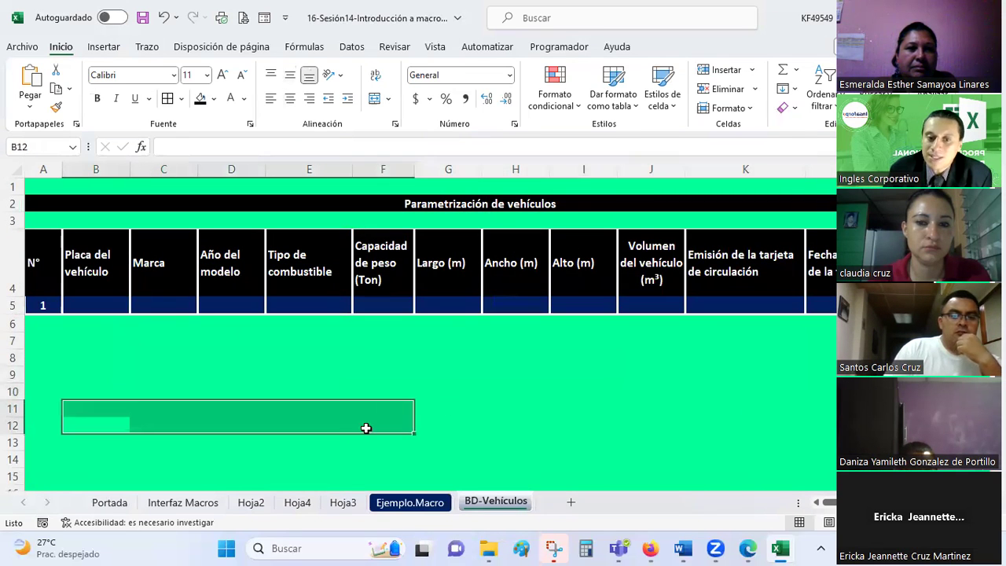
Step: Back on Ejemplo.Macro, check the plate, Marca, Año del modelo and fuel input cells G32–G38
{"action": "left_click", "coordinate": [410, 503]}
{"action": "scroll", "coordinate": [462, 346], "scroll_direction": "up", "scroll_amount": 1}
{"action": "scroll", "coordinate": [462, 346], "scroll_direction": "up", "scroll_amount": 1}
{"action": "scroll", "coordinate": [462, 346], "scroll_direction": "up", "scroll_amount": 1}
{"action": "scroll", "coordinate": [462, 346], "scroll_direction": "up", "scroll_amount": 3}
{"action": "scroll", "coordinate": [417, 287], "scroll_direction": "down", "scroll_amount": 1}
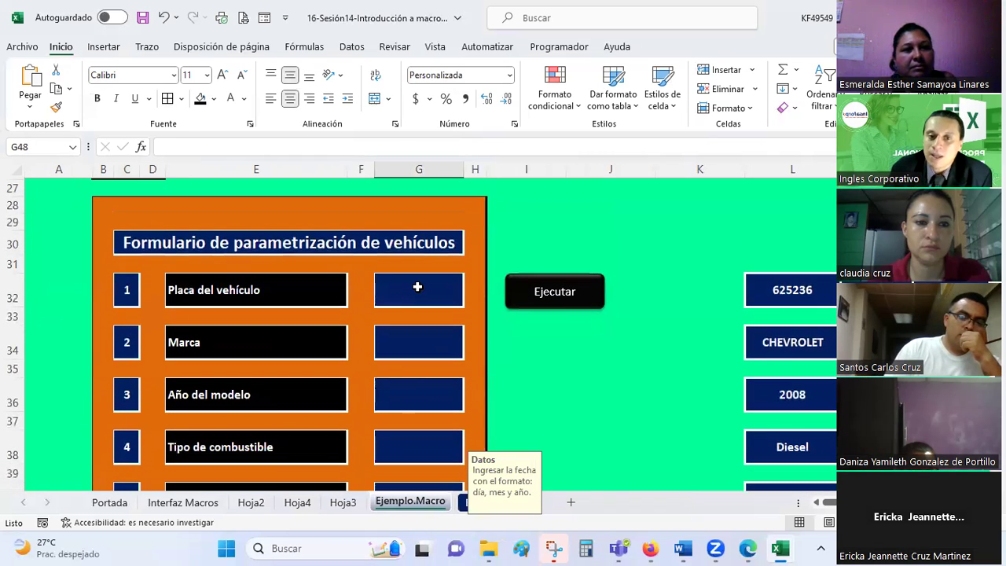
{"action": "left_click", "coordinate": [417, 287]}
{"action": "left_click", "coordinate": [405, 349]}
{"action": "left_click", "coordinate": [407, 399]}
{"action": "left_click", "coordinate": [418, 452]}
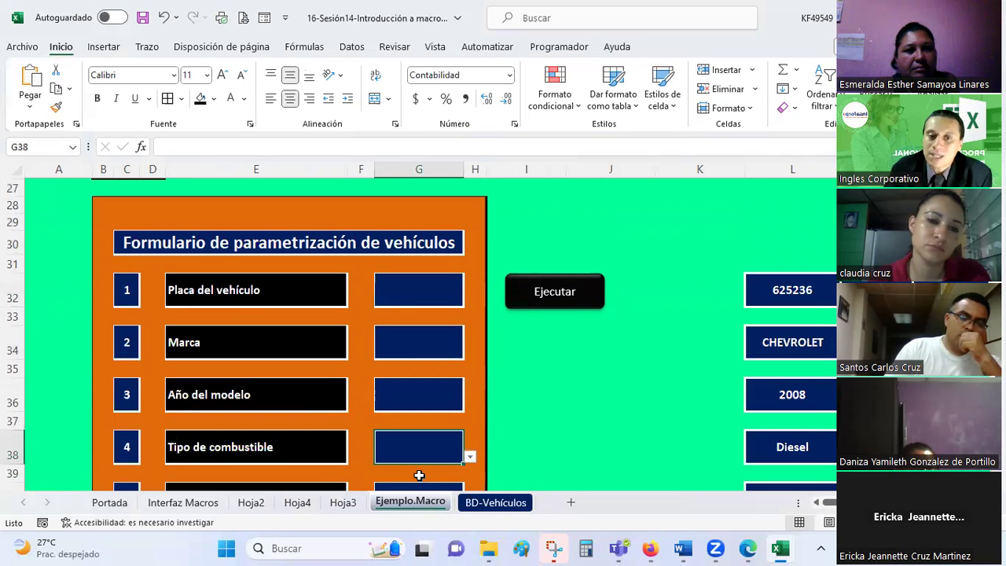
Step: Review the BD-Vehículos entry cells B5 through K5 and the Capacidad de peso (Ton) header
{"action": "left_click", "coordinate": [496, 503]}
{"action": "left_click", "coordinate": [84, 302]}
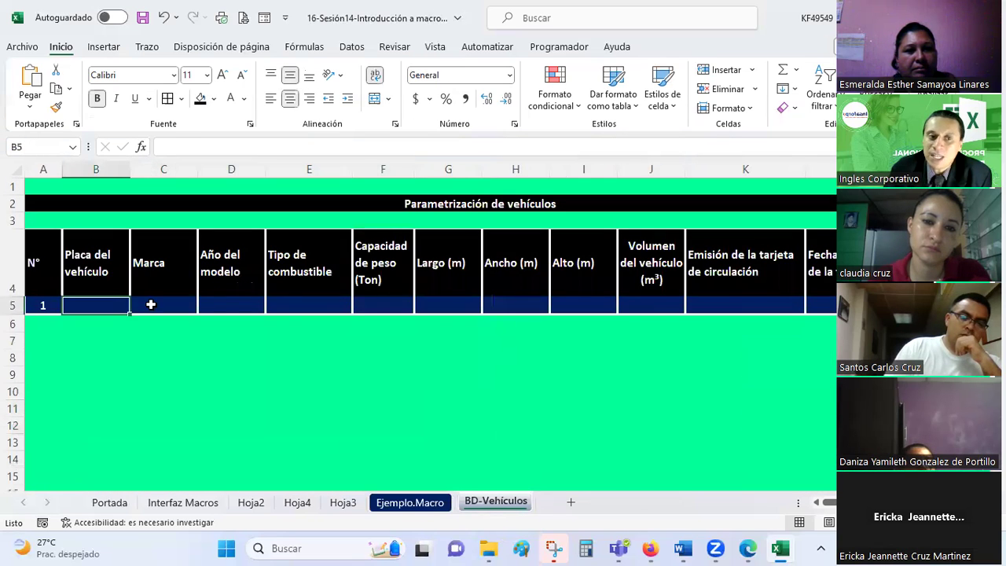
{"action": "left_click", "coordinate": [157, 304]}
{"action": "left_click", "coordinate": [272, 305]}
{"action": "left_click", "coordinate": [366, 304]}
{"action": "left_click", "coordinate": [448, 304]}
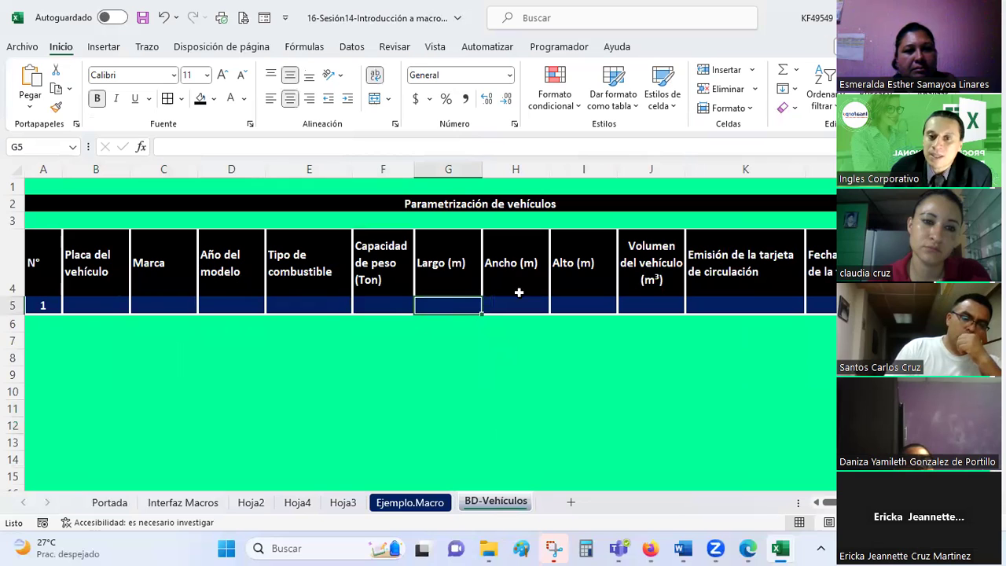
{"action": "left_click", "coordinate": [640, 299]}
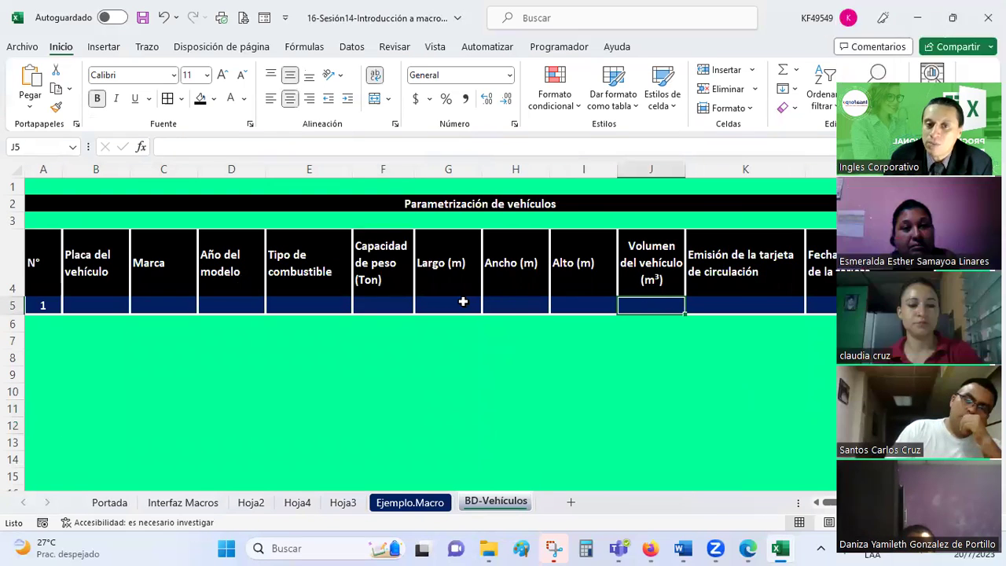
{"action": "left_click", "coordinate": [519, 304]}
{"action": "left_click", "coordinate": [581, 301]}
{"action": "left_click", "coordinate": [633, 303]}
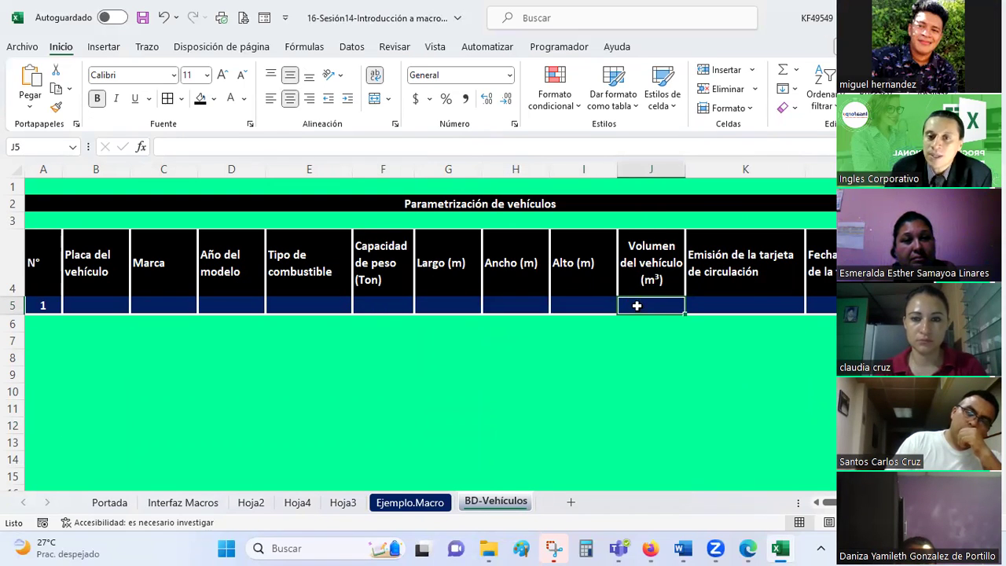
{"action": "left_click", "coordinate": [260, 308]}
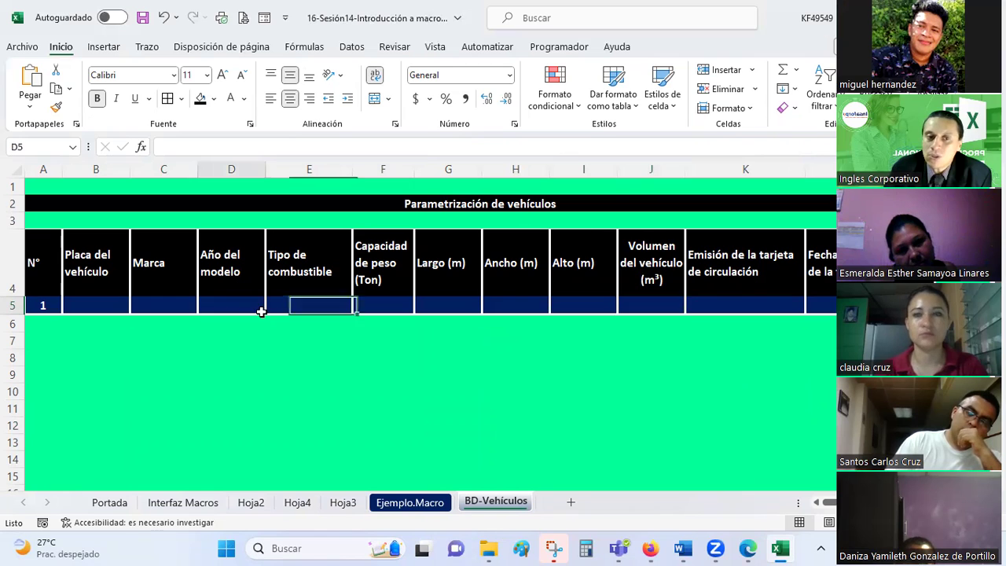
{"action": "left_click", "coordinate": [378, 270]}
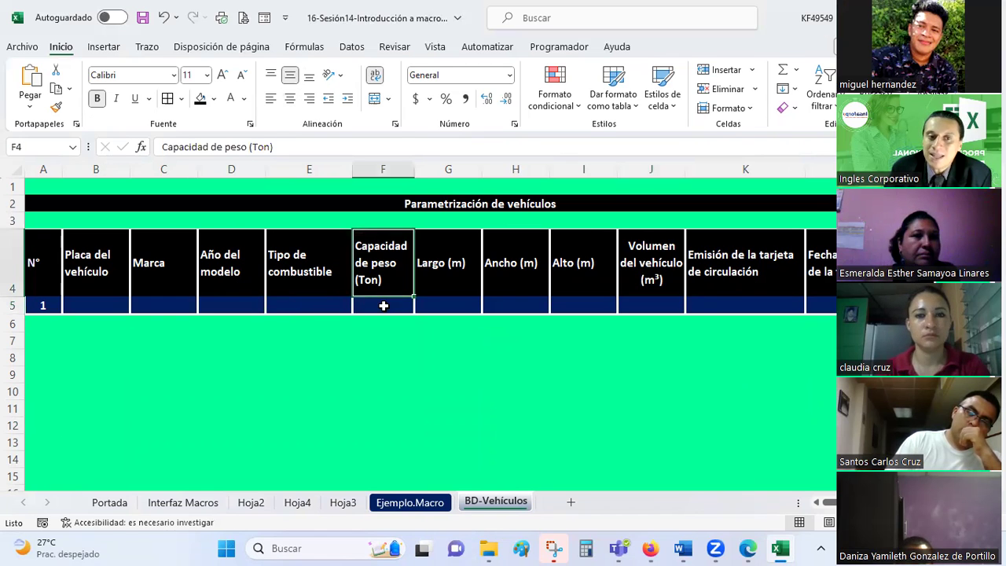
{"action": "left_click", "coordinate": [382, 309]}
{"action": "left_click", "coordinate": [725, 306]}
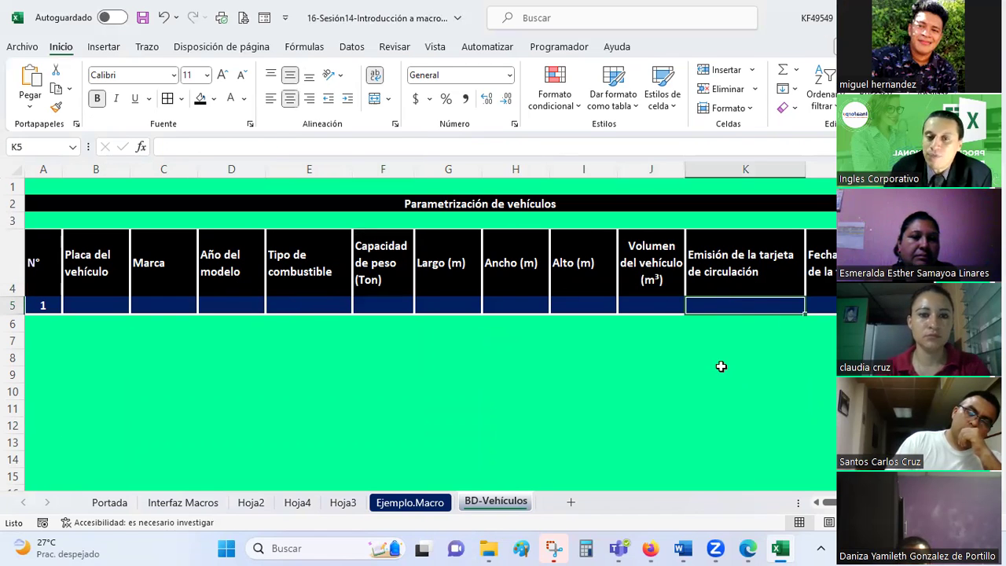
Step: Check the form's Alto and card issue date cells, then the plate and Marca inputs
{"action": "left_click", "coordinate": [437, 503]}
{"action": "scroll", "coordinate": [444, 434], "scroll_direction": "down", "scroll_amount": 3}
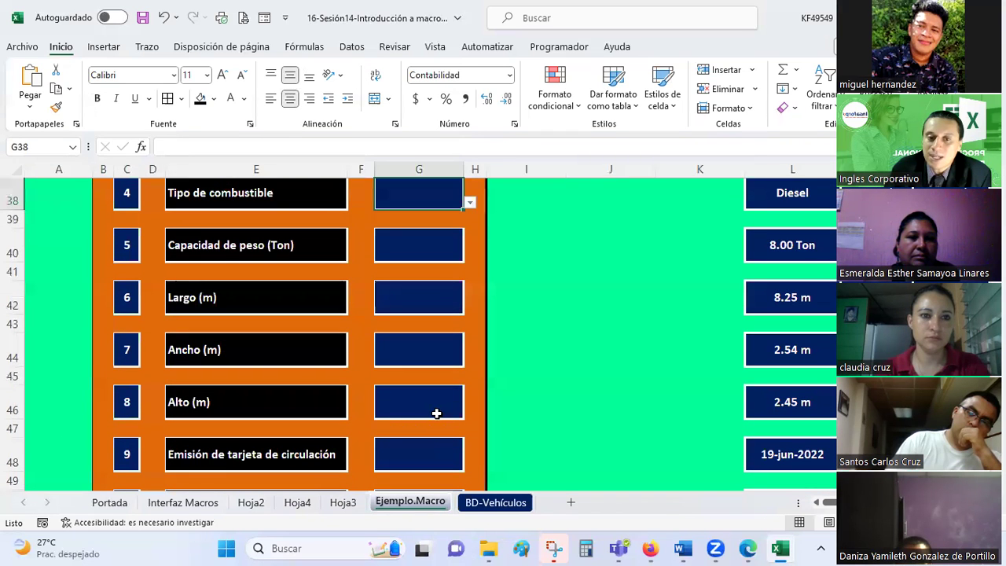
{"action": "left_click", "coordinate": [446, 403]}
{"action": "scroll", "coordinate": [436, 402], "scroll_direction": "down", "scroll_amount": 1}
{"action": "left_click", "coordinate": [437, 409]}
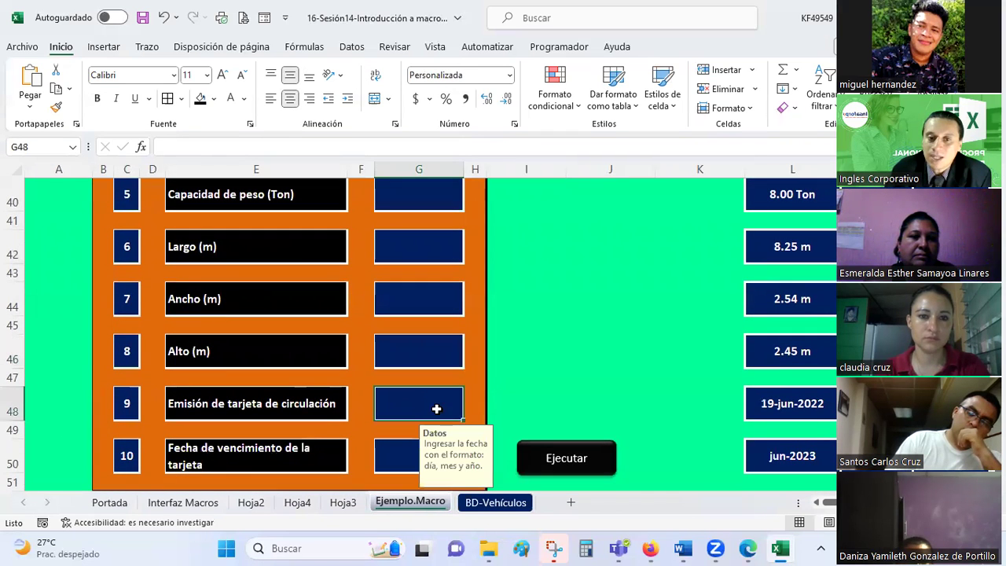
{"action": "left_click", "coordinate": [484, 502]}
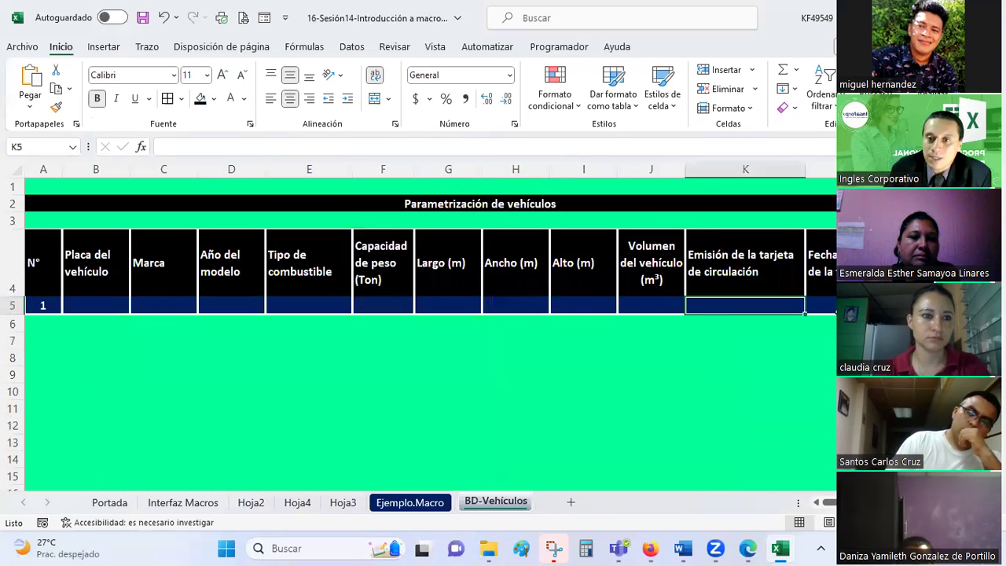
{"action": "left_click", "coordinate": [409, 501]}
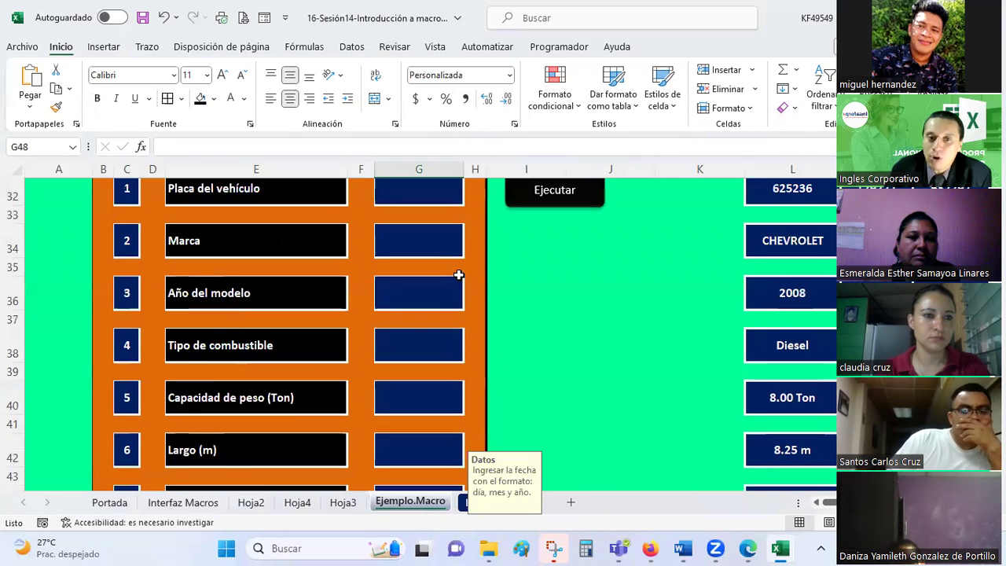
{"action": "scroll", "coordinate": [427, 341], "scroll_direction": "up", "scroll_amount": 3}
{"action": "left_click", "coordinate": [427, 342]}
{"action": "left_click", "coordinate": [427, 386]}
{"action": "left_click", "coordinate": [420, 342]}
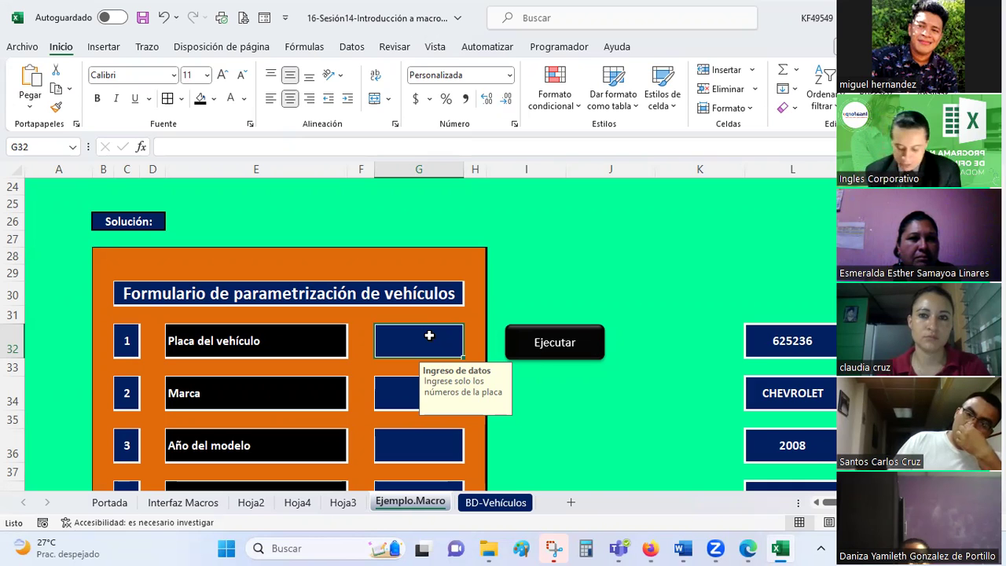
Step: Start recording a new macro named Macro4 from the Developer tab
{"action": "left_click", "coordinate": [297, 224]}
{"action": "left_click", "coordinate": [103, 48]}
{"action": "left_click", "coordinate": [222, 48]}
{"action": "left_click", "coordinate": [558, 49]}
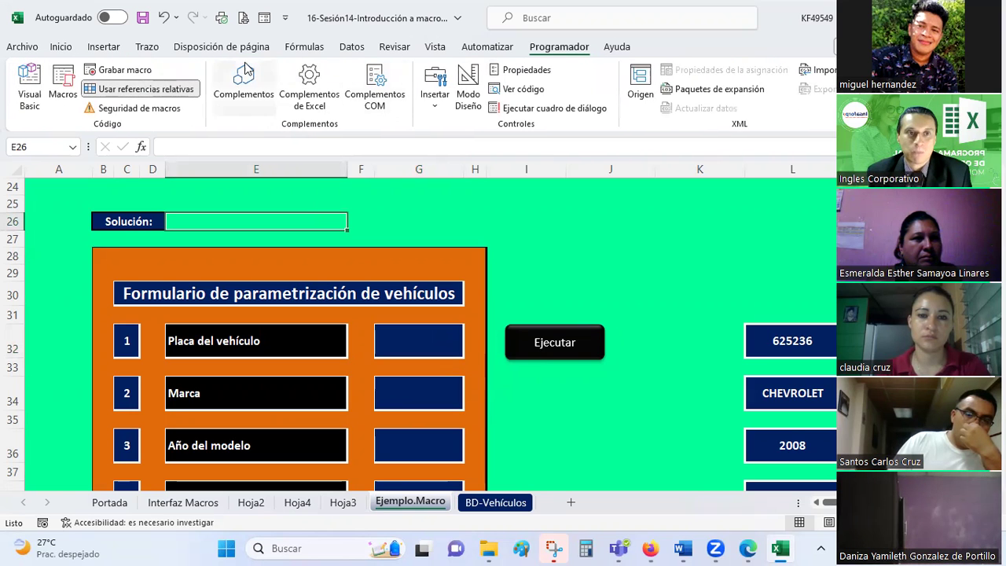
{"action": "left_click", "coordinate": [131, 71]}
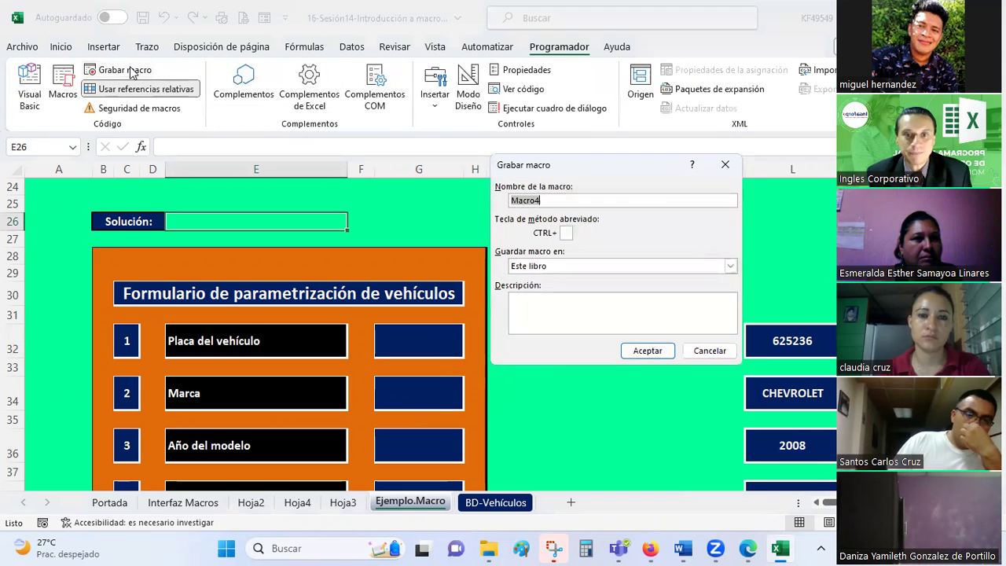
{"action": "left_click", "coordinate": [657, 351]}
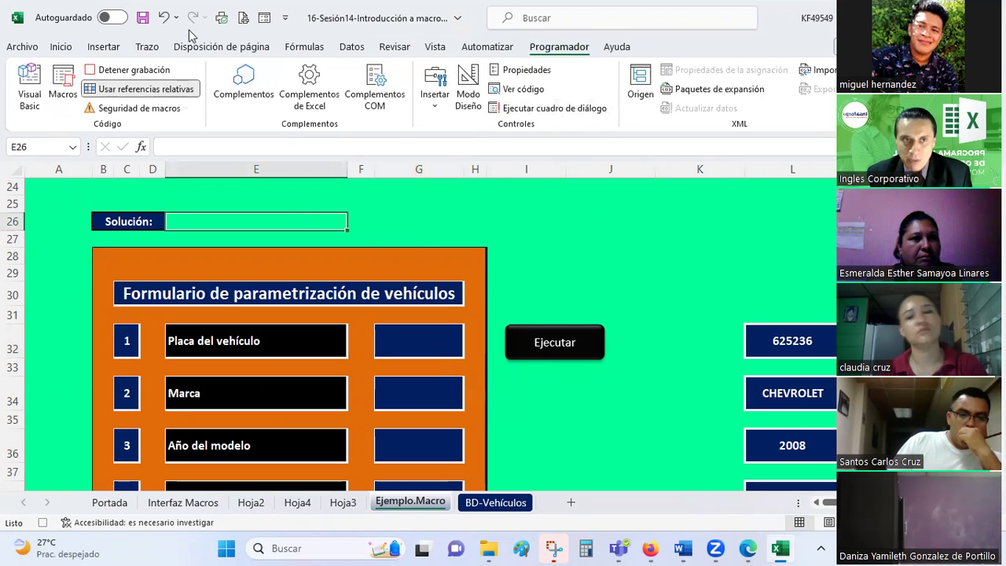
Step: Select the range I26:J29 during recording, then stop the macro recording
{"action": "left_click", "coordinate": [62, 47]}
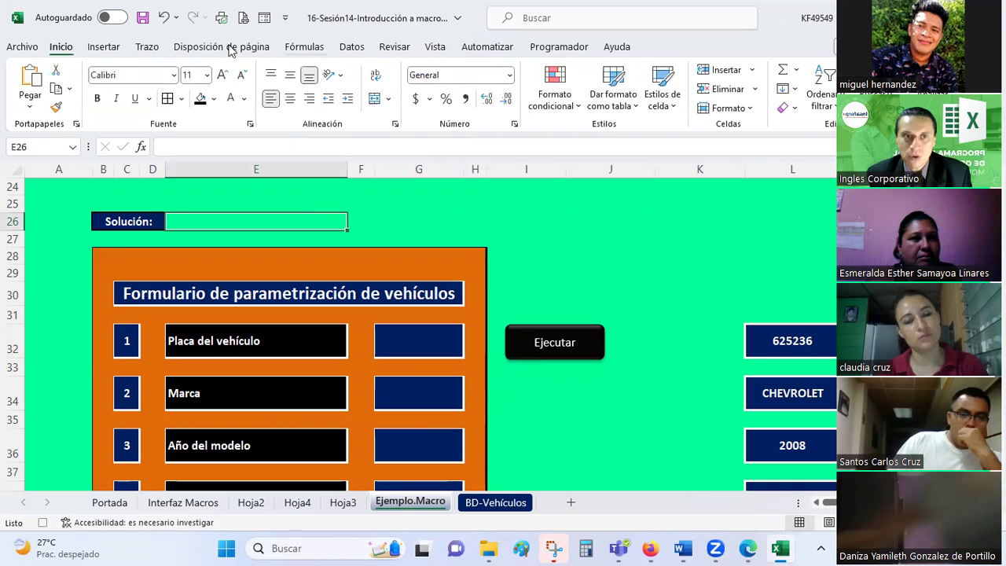
{"action": "left_click_drag", "start_coordinate": [535, 215], "coordinate": [634, 275]}
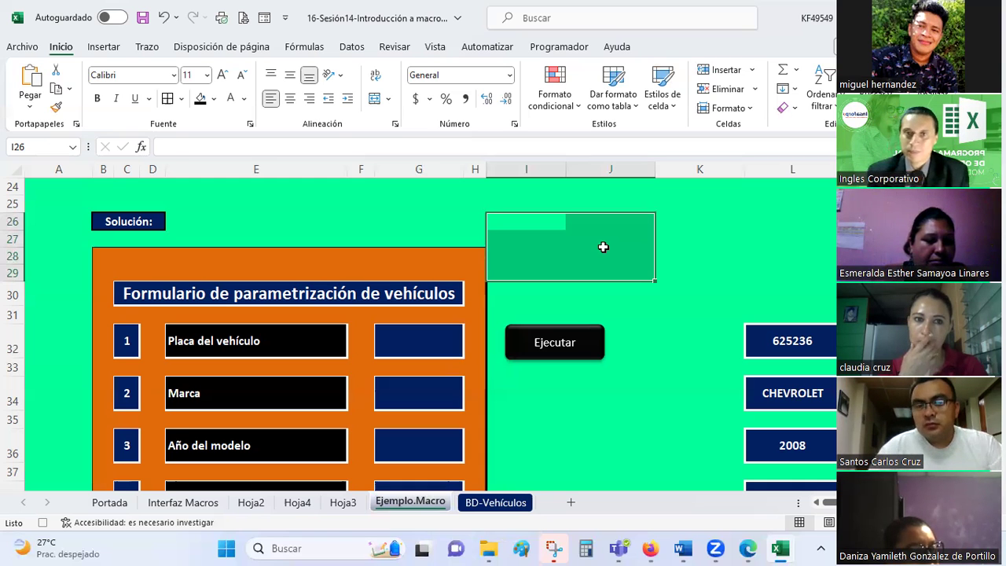
{"action": "left_click", "coordinate": [559, 47]}
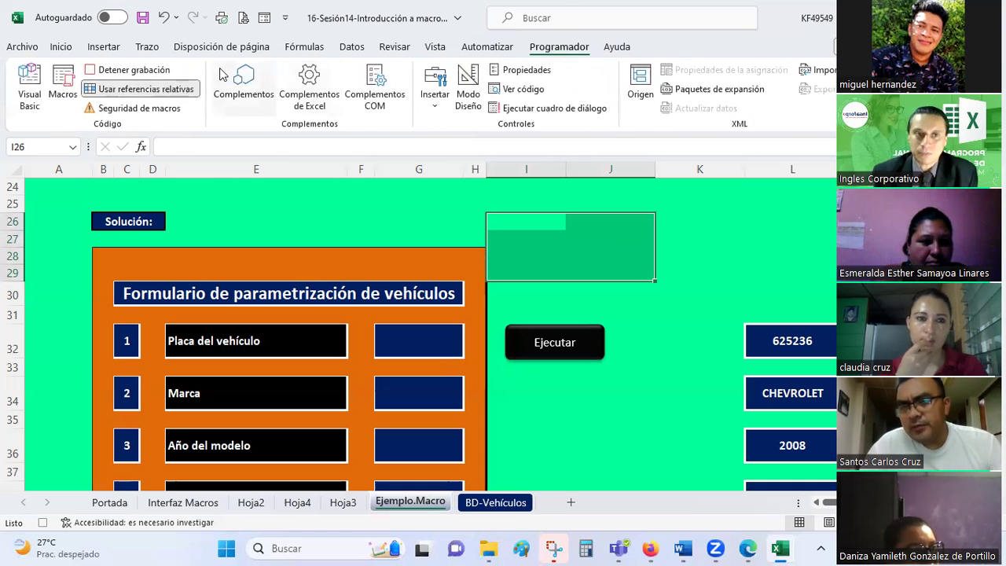
{"action": "left_click", "coordinate": [155, 71]}
Step: Delete Macro4 from the workbook's macro list, confirming the deletion
{"action": "left_click", "coordinate": [67, 90]}
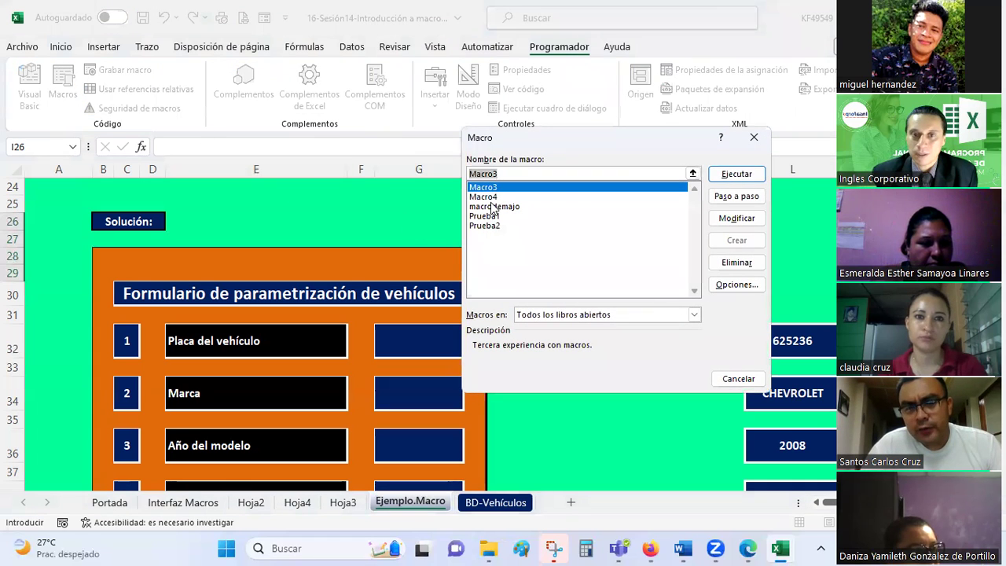
{"action": "left_click", "coordinate": [492, 197]}
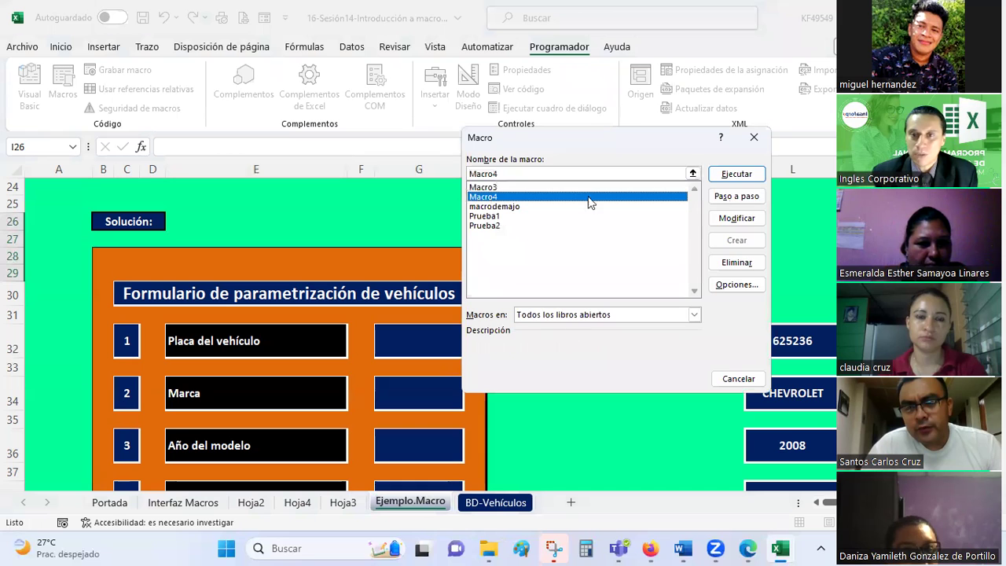
{"action": "left_click", "coordinate": [736, 262]}
{"action": "left_click", "coordinate": [496, 314]}
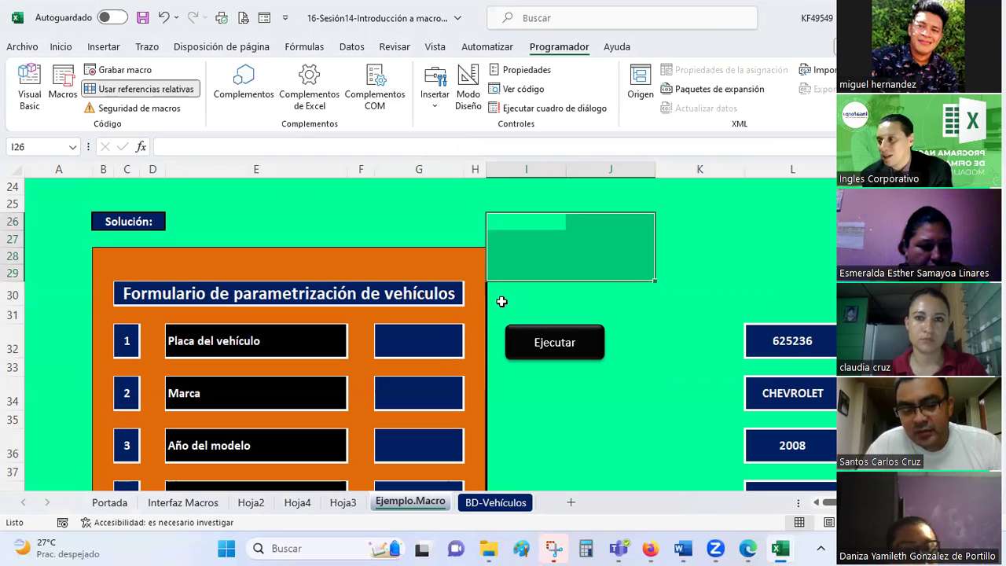
Step: Move the selection between I24 and I25, then save the workbook from the Quick Access Toolbar
{"action": "key", "text": "Up"}
{"action": "key", "text": "Up"}
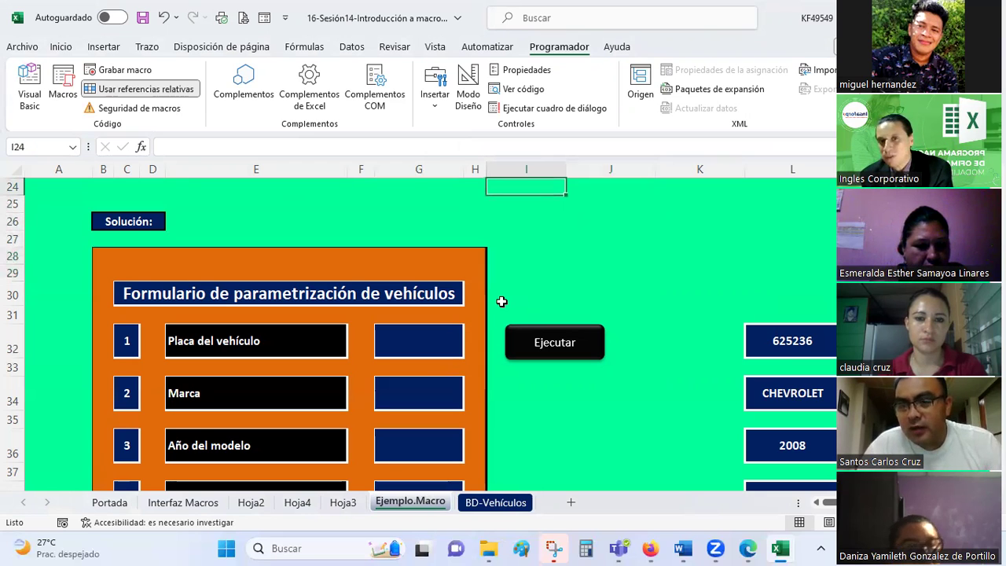
{"action": "key", "text": "Down"}
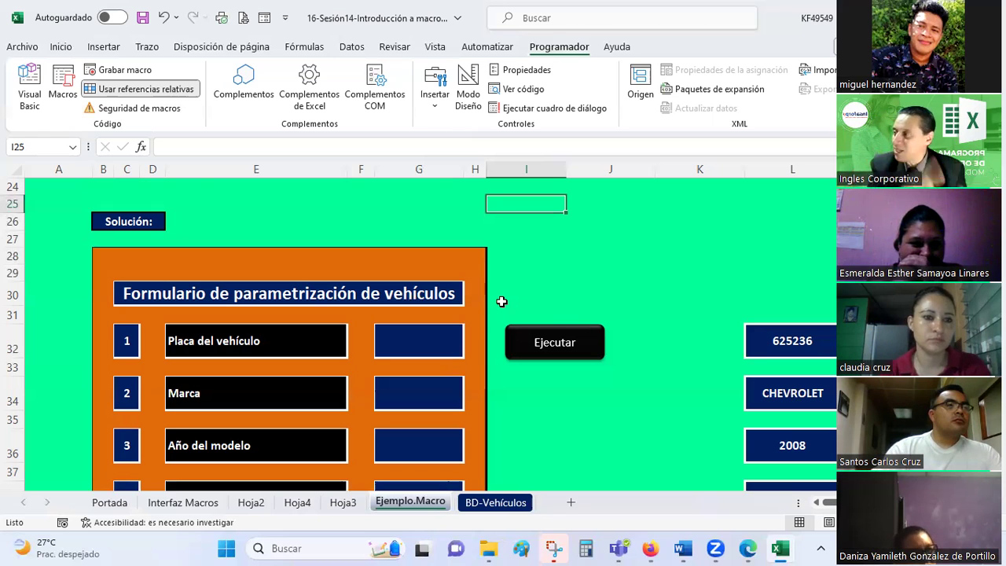
{"action": "left_click", "coordinate": [143, 19]}
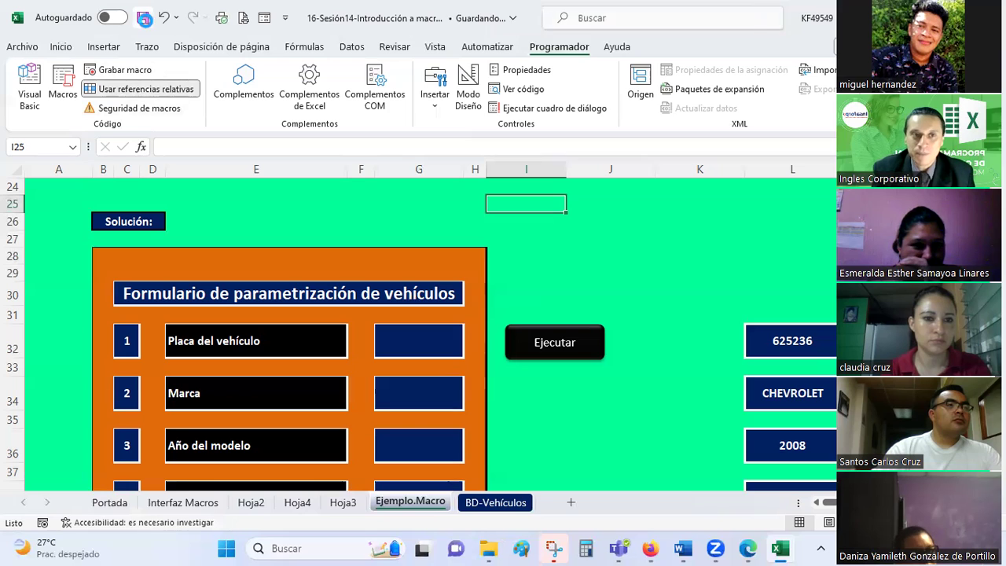
{"action": "left_click", "coordinate": [423, 207]}
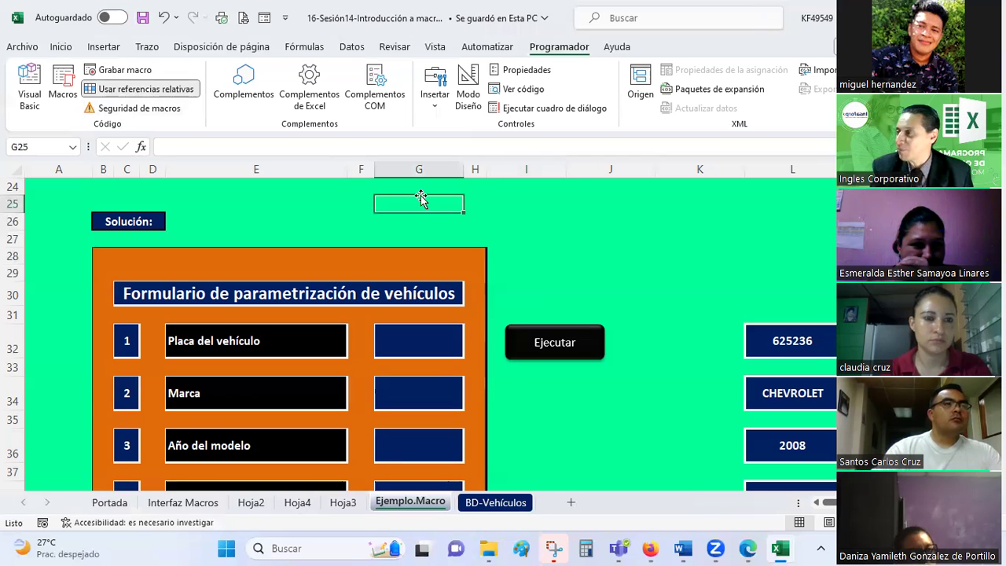